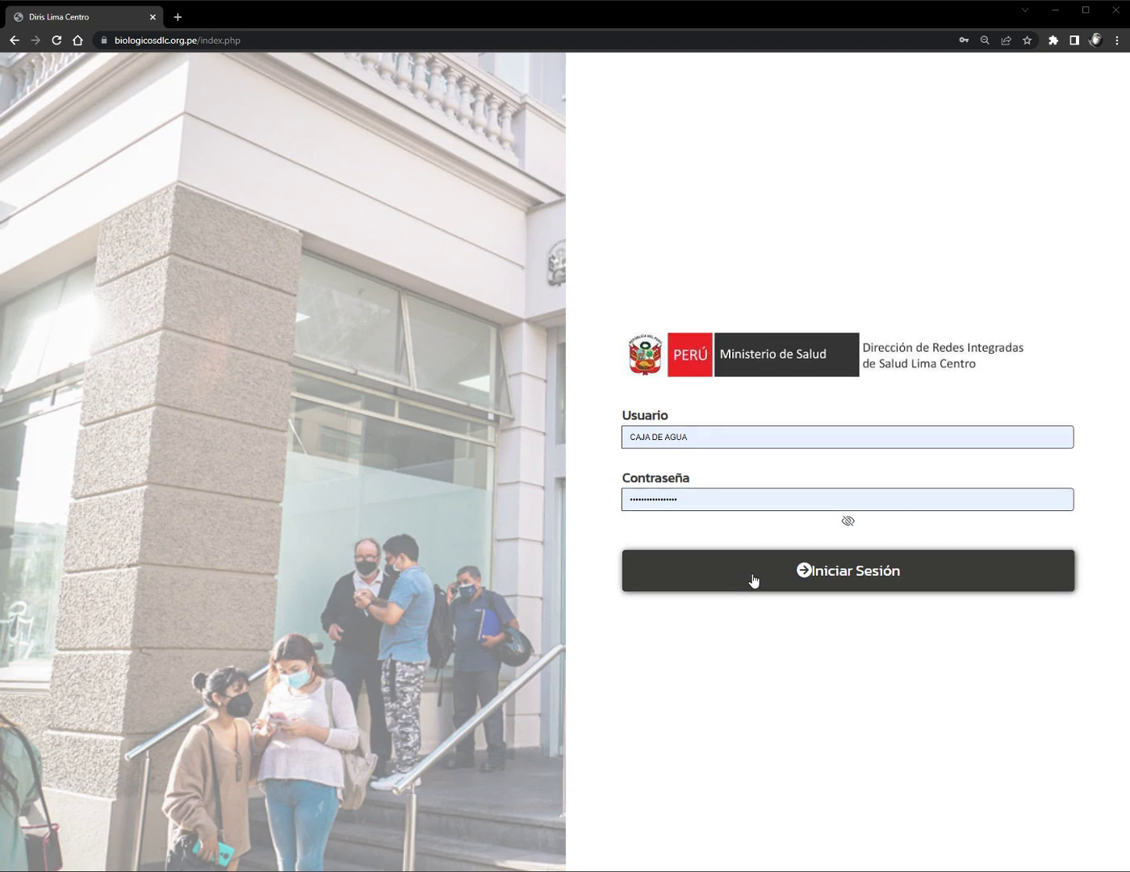
- Sign in with the prefilled credentials and open a new monthly report (Nuevo Reporte) under Gestión general
click(751, 571)
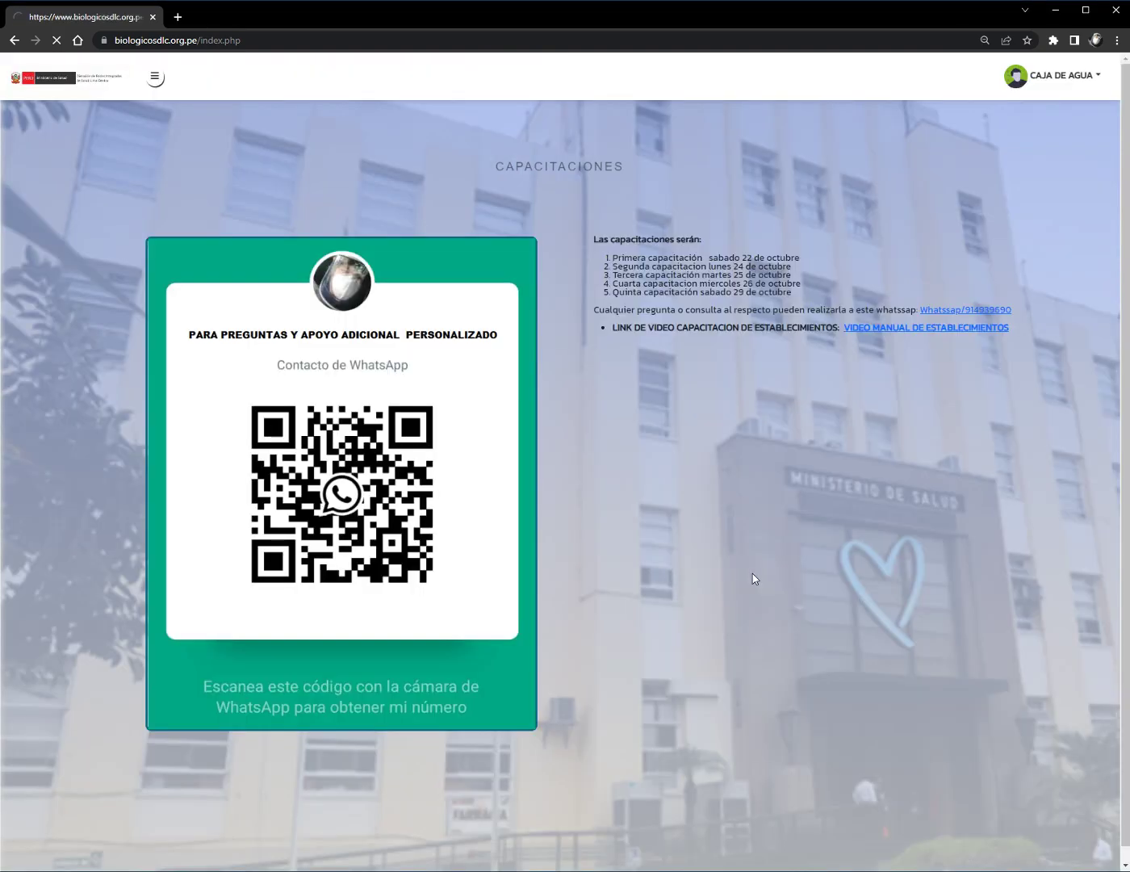
click(165, 85)
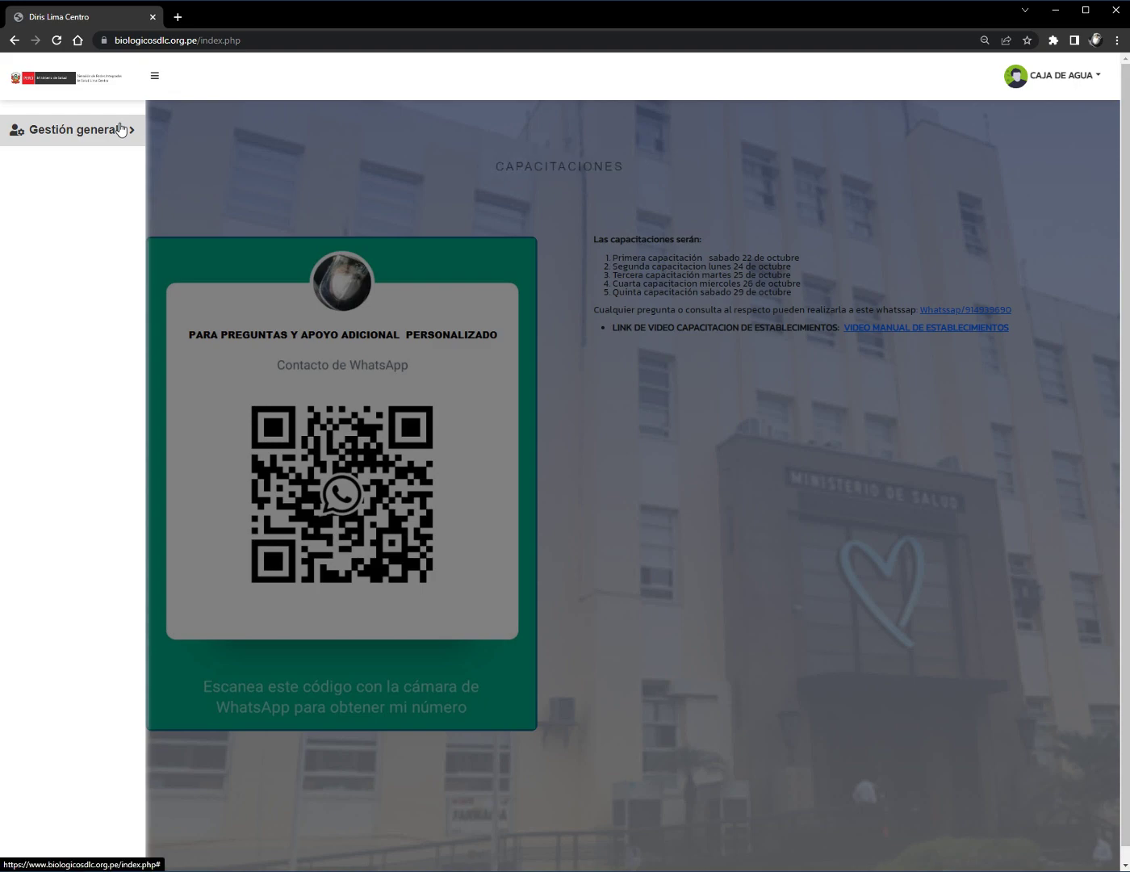
click(120, 129)
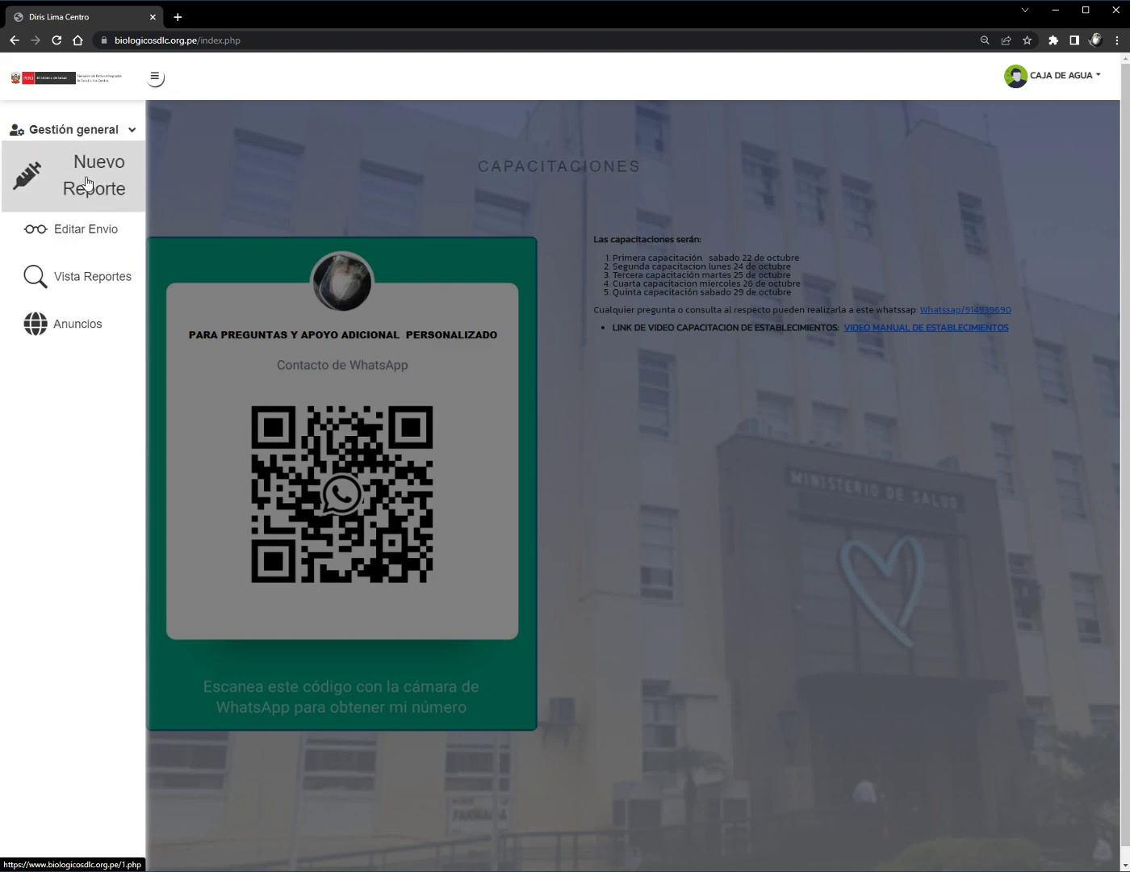
click(86, 183)
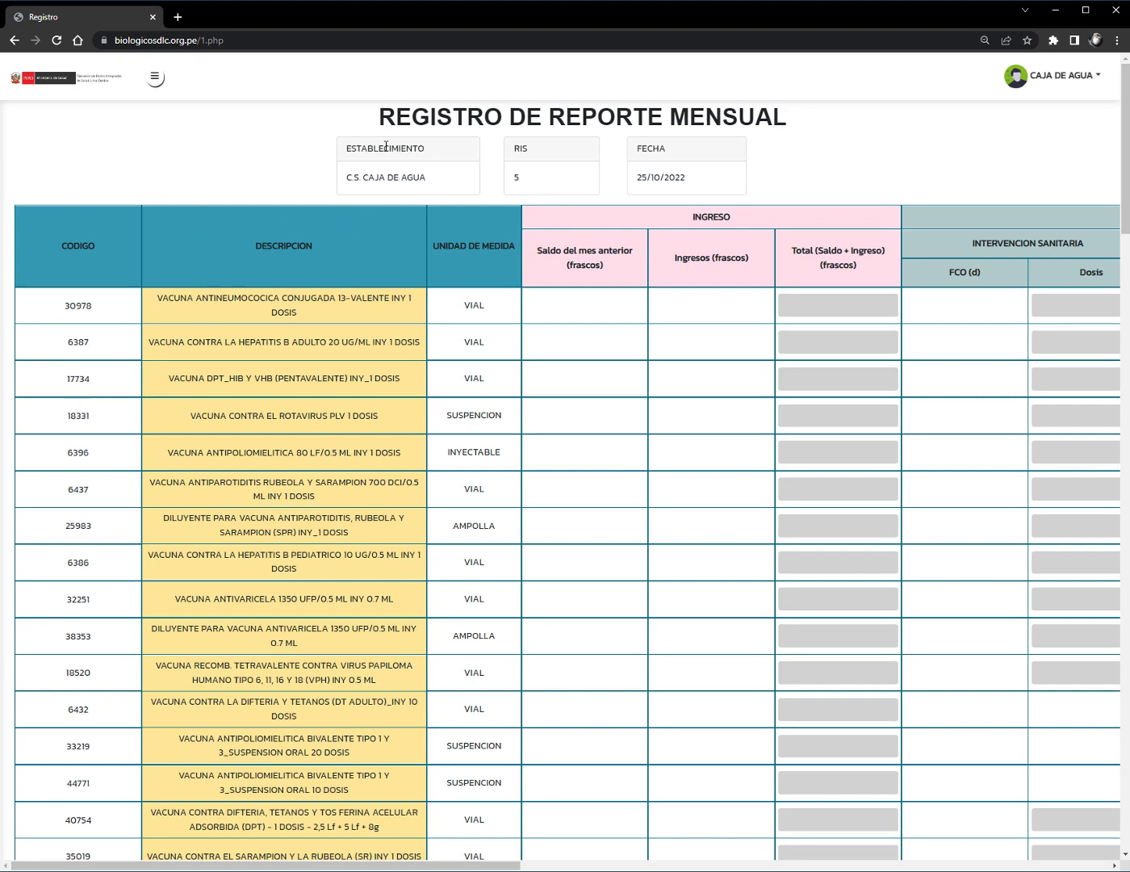
- Review the establishment, RIS and date fields in the monthly report header
drag(351, 150, 477, 151)
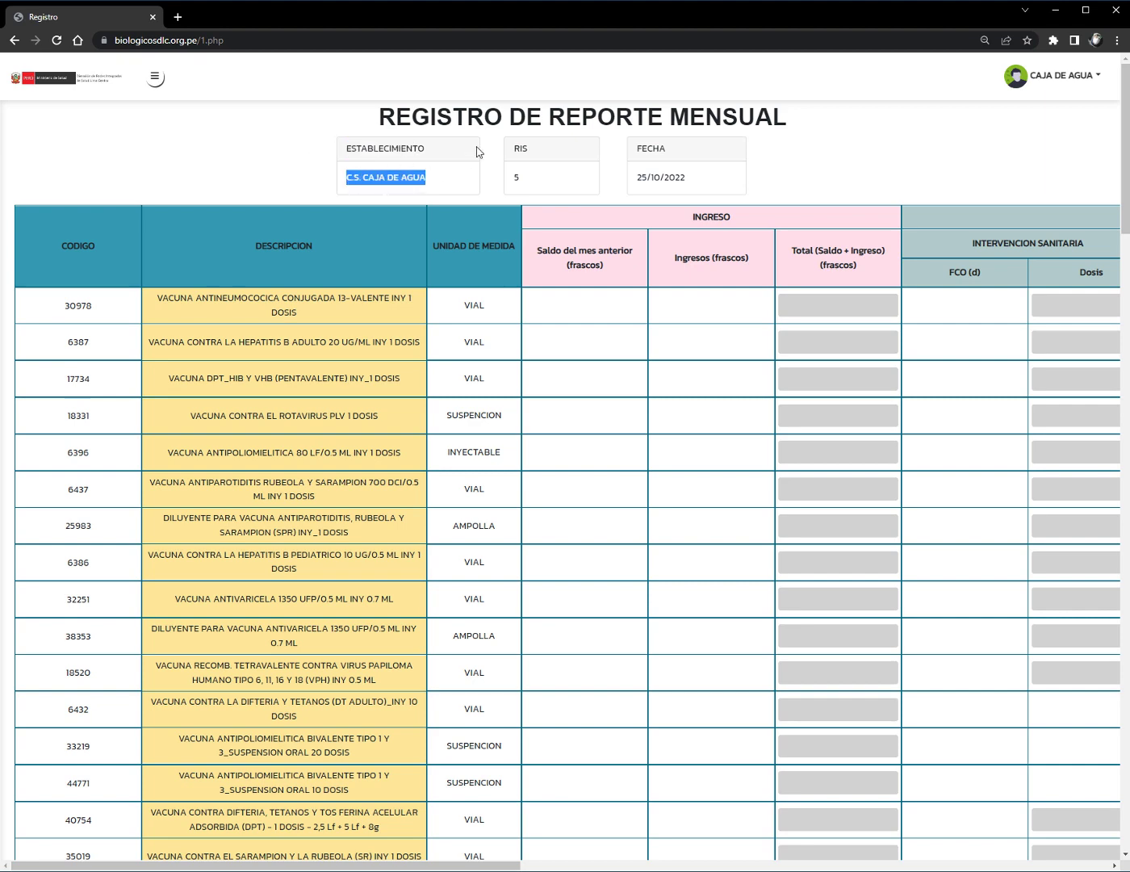
click(512, 152)
double_click(517, 178)
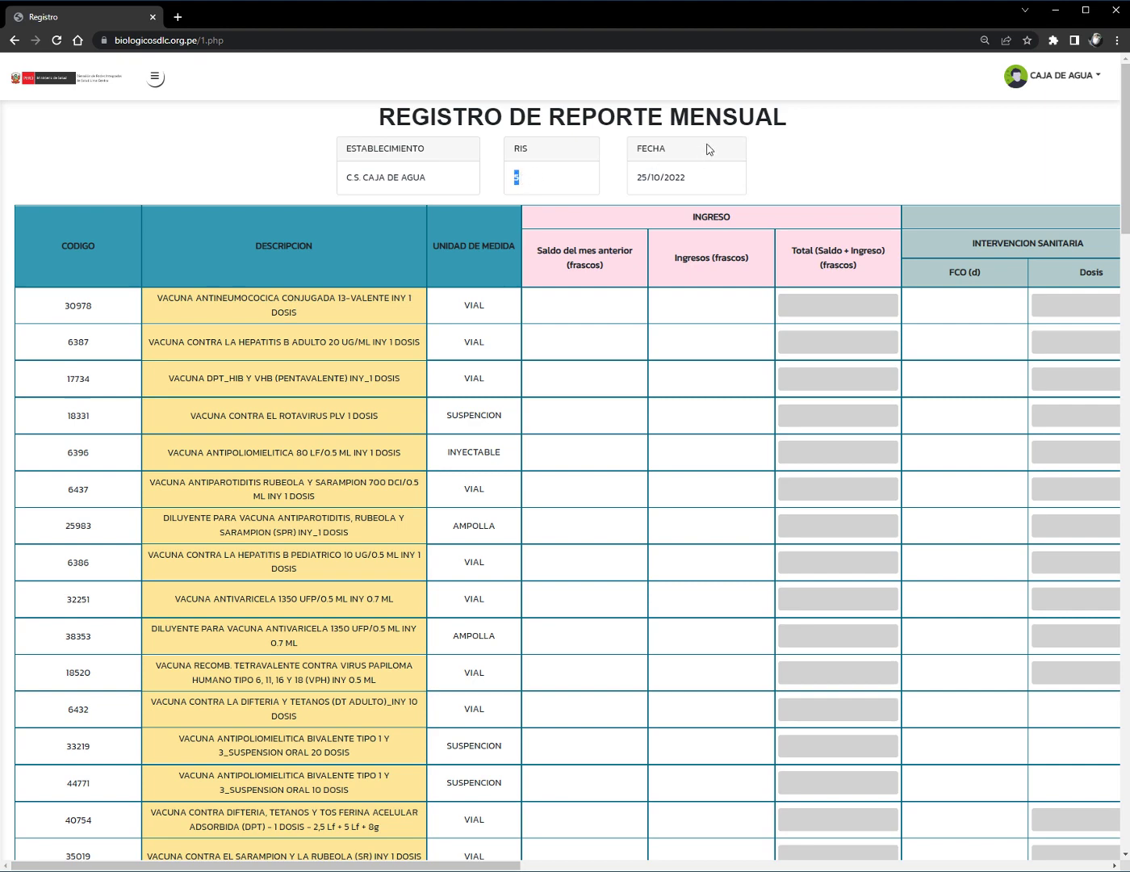
drag(646, 149, 664, 146)
click(645, 177)
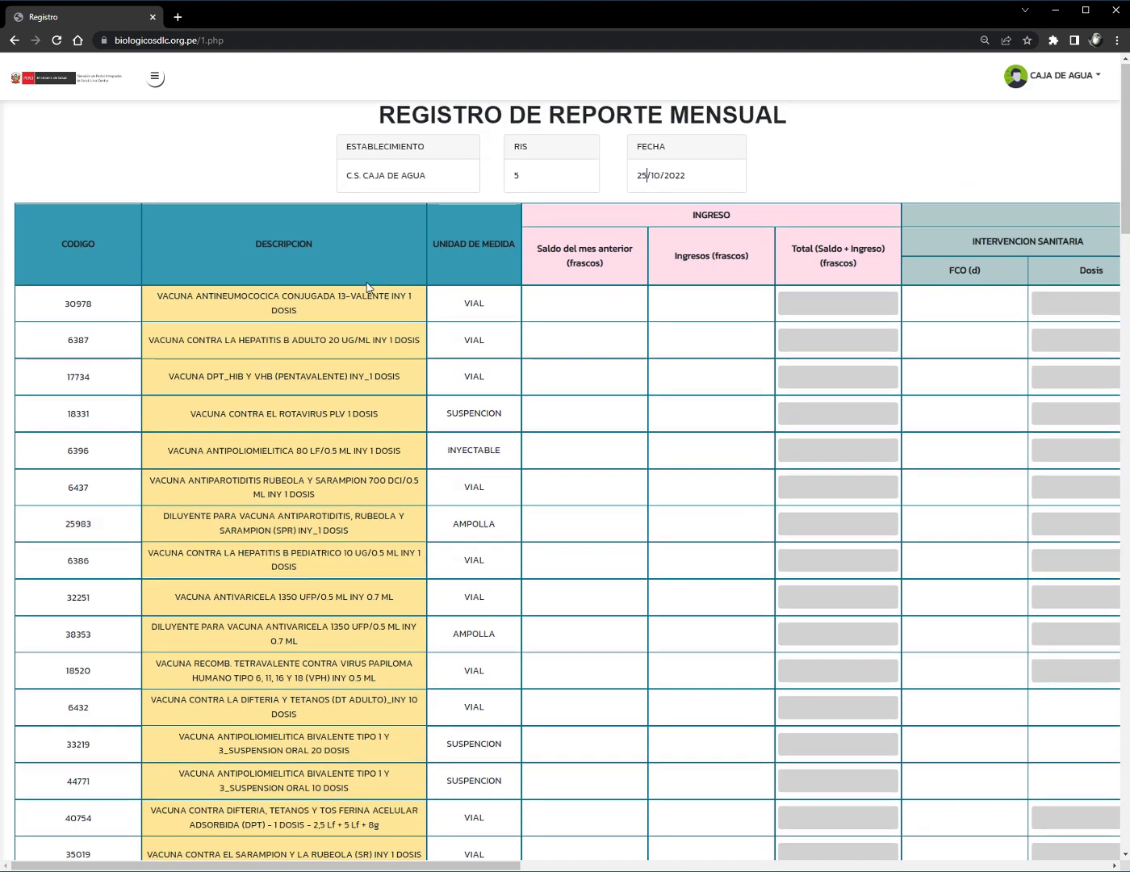
scroll(838, 231, down, 2)
scroll(382, 269, up, 2)
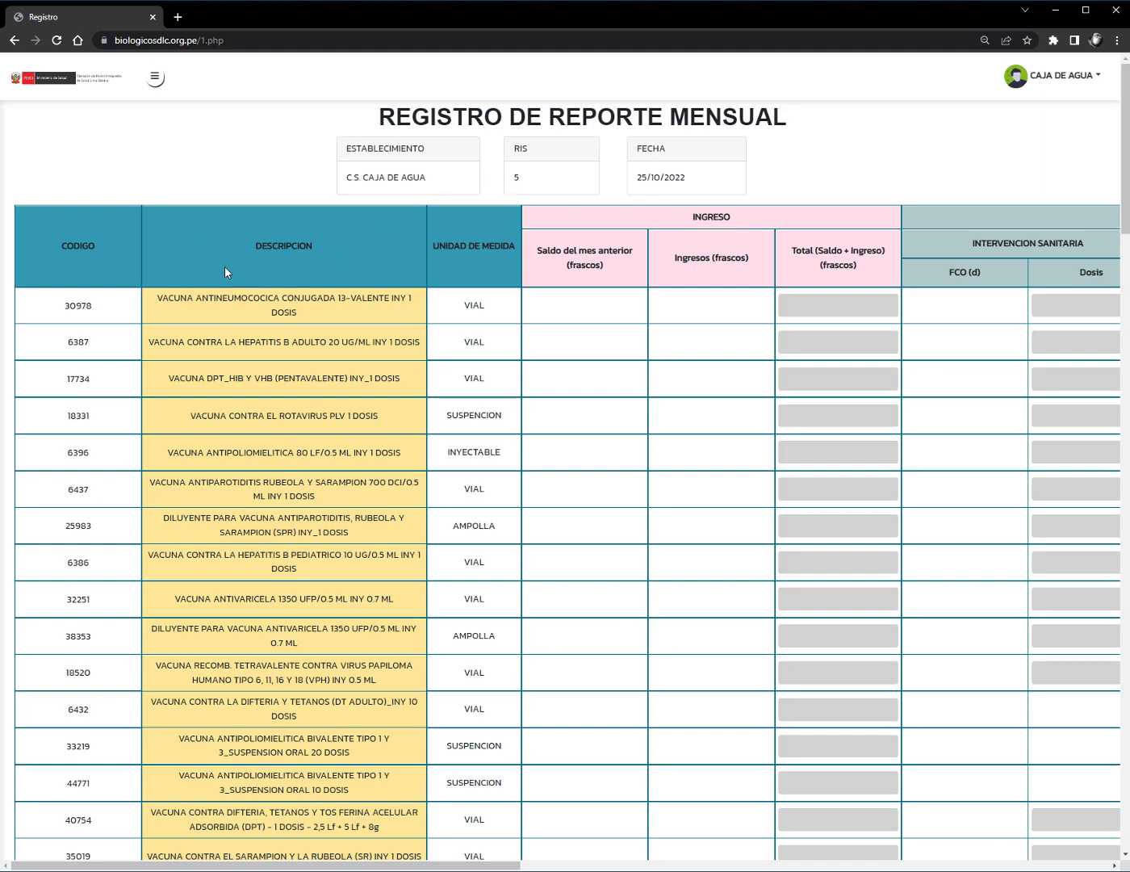
- Look through the codes and descriptions of the yellow vaccine rows in the report table
scroll(373, 242, down, 20)
scroll(375, 266, up, 20)
drag(159, 293, 214, 378)
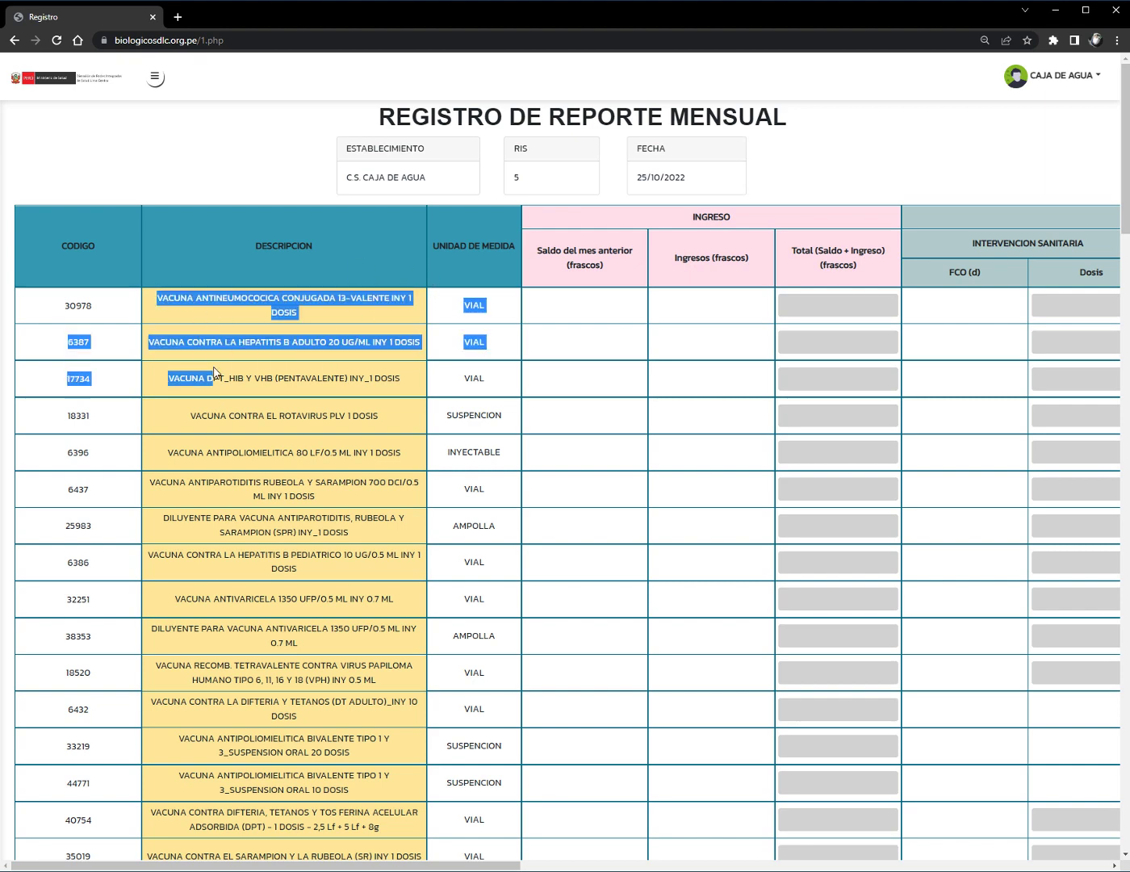
click(225, 378)
scroll(212, 340, down, 9)
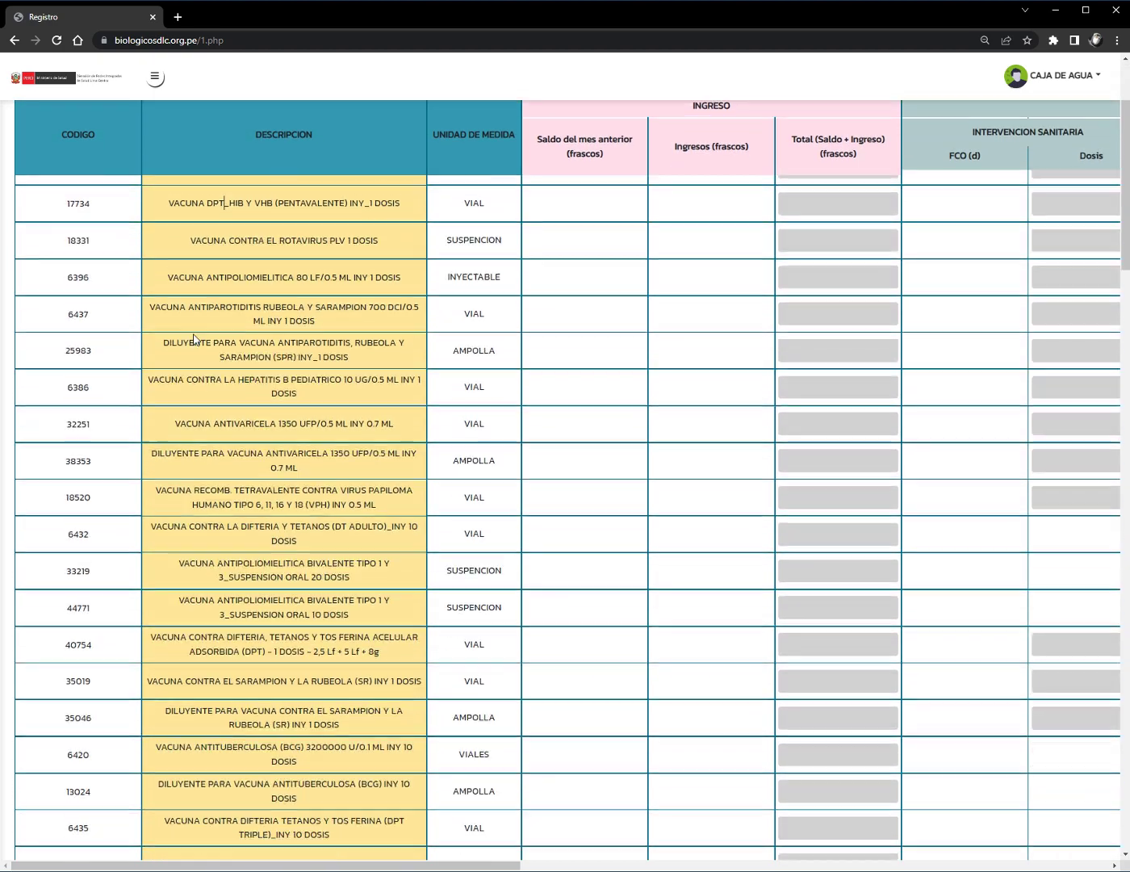
scroll(218, 379, down, 2)
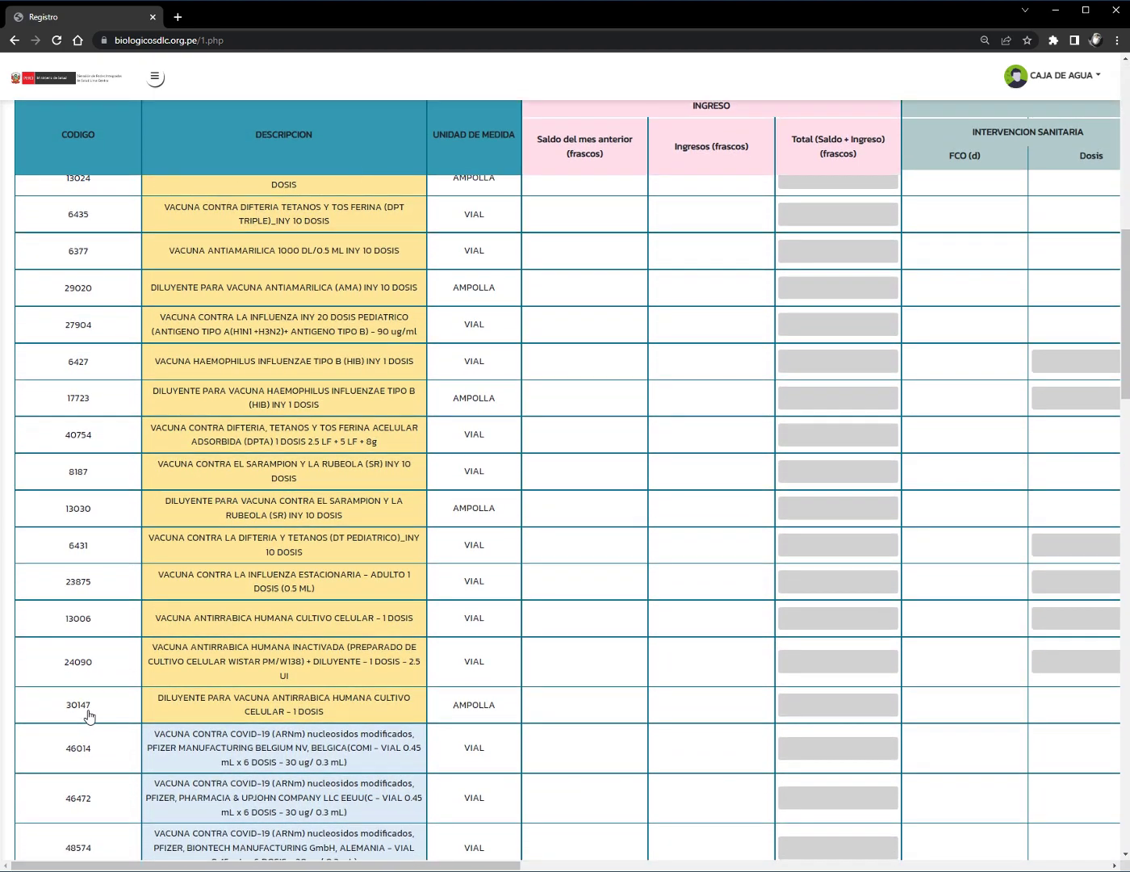
scroll(188, 505, up, 10)
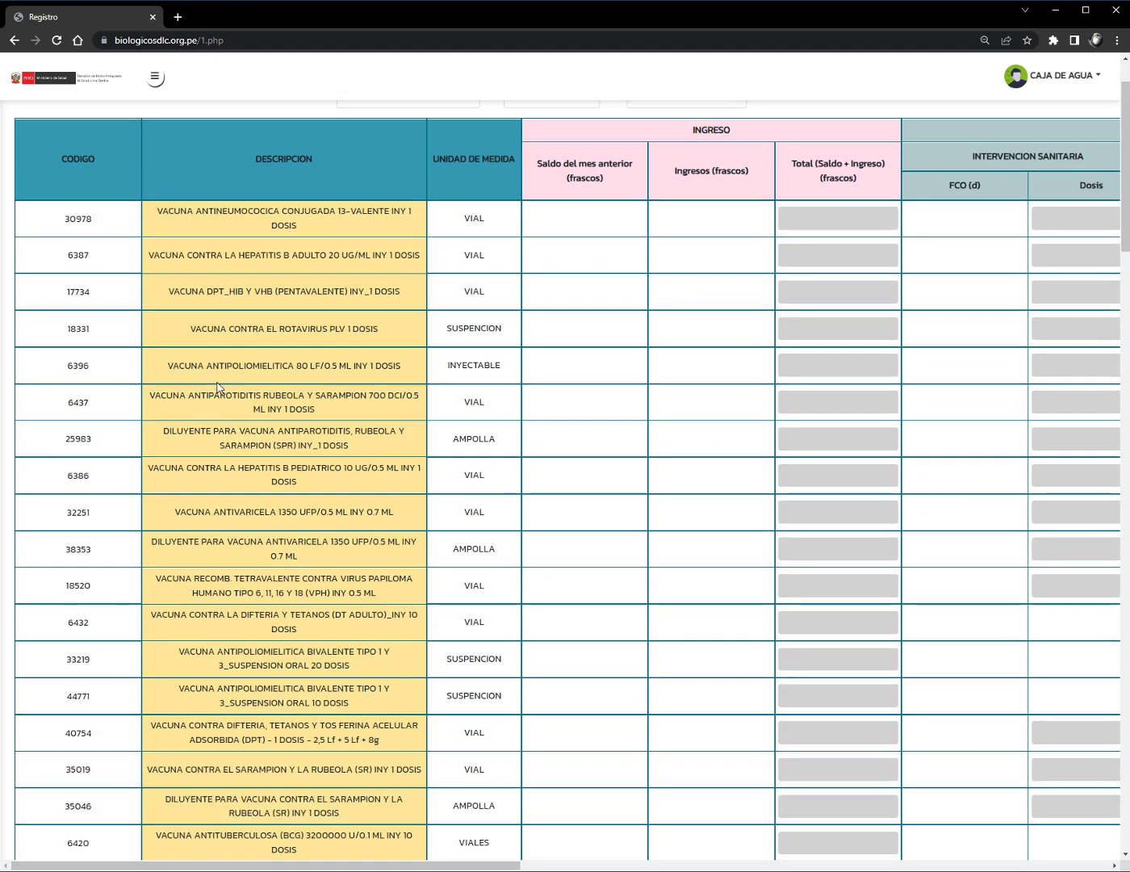
- Examine the descriptions of the mumps-rubella-measles, pediatric hepatitis B and varicella vaccines and their diluents
drag(171, 397, 275, 397)
click(205, 432)
drag(203, 432, 329, 435)
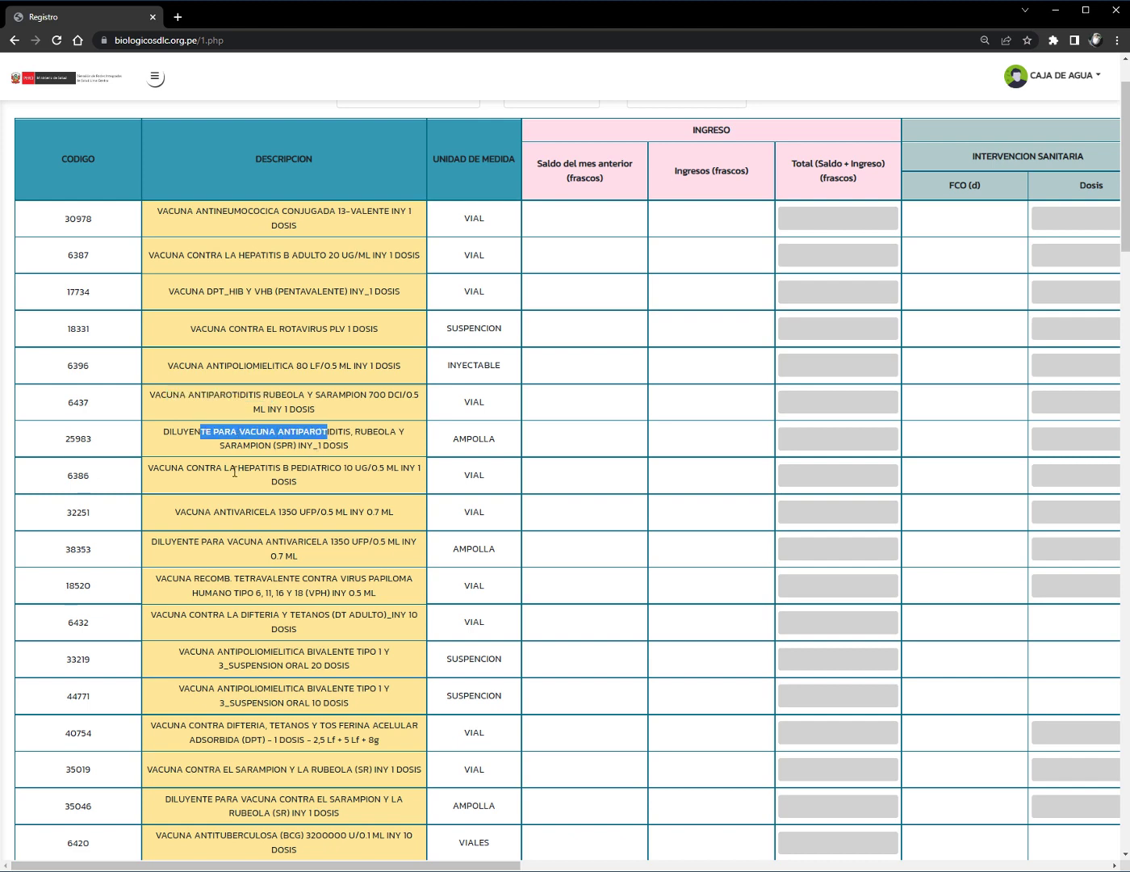
drag(235, 473, 300, 478)
click(296, 481)
drag(198, 525, 257, 530)
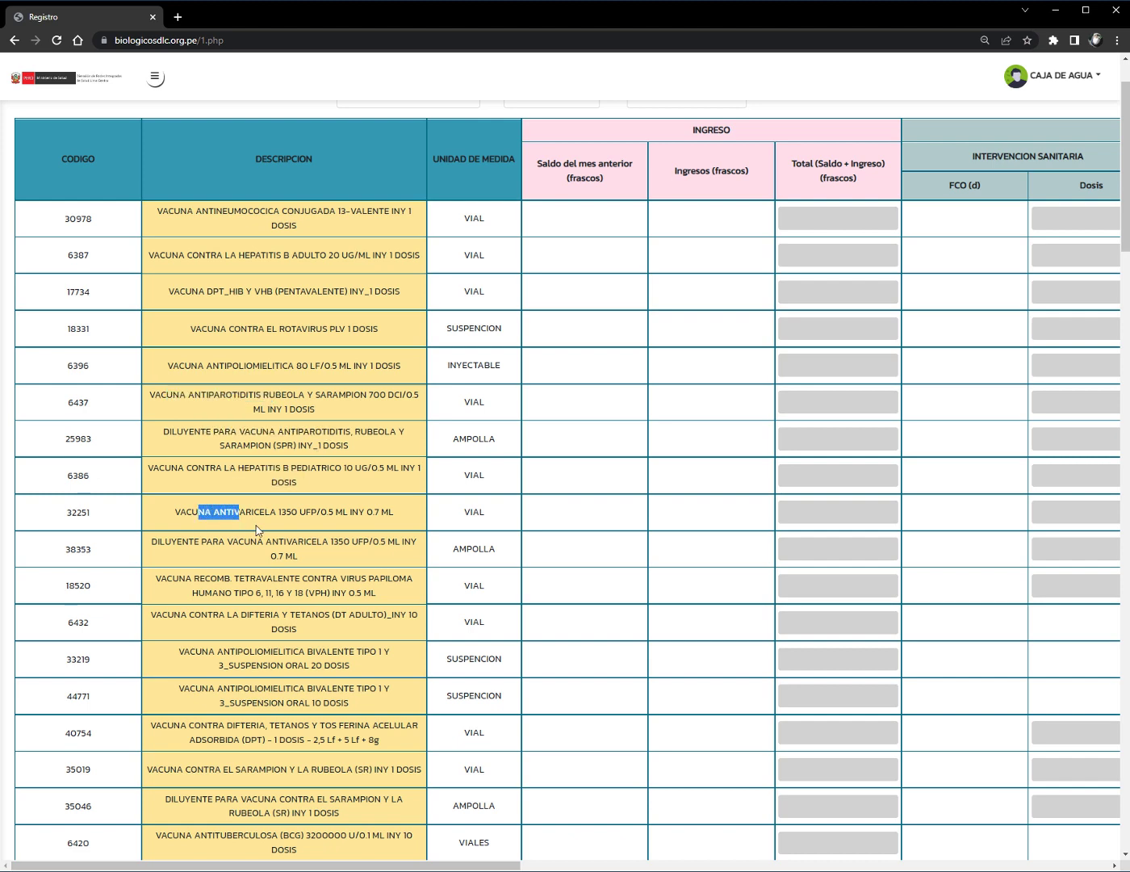
drag(183, 542, 251, 542)
- Examine the COVID-19 vaccine, serum and disposable syringe rows further down the product list
scroll(197, 541, down, 4)
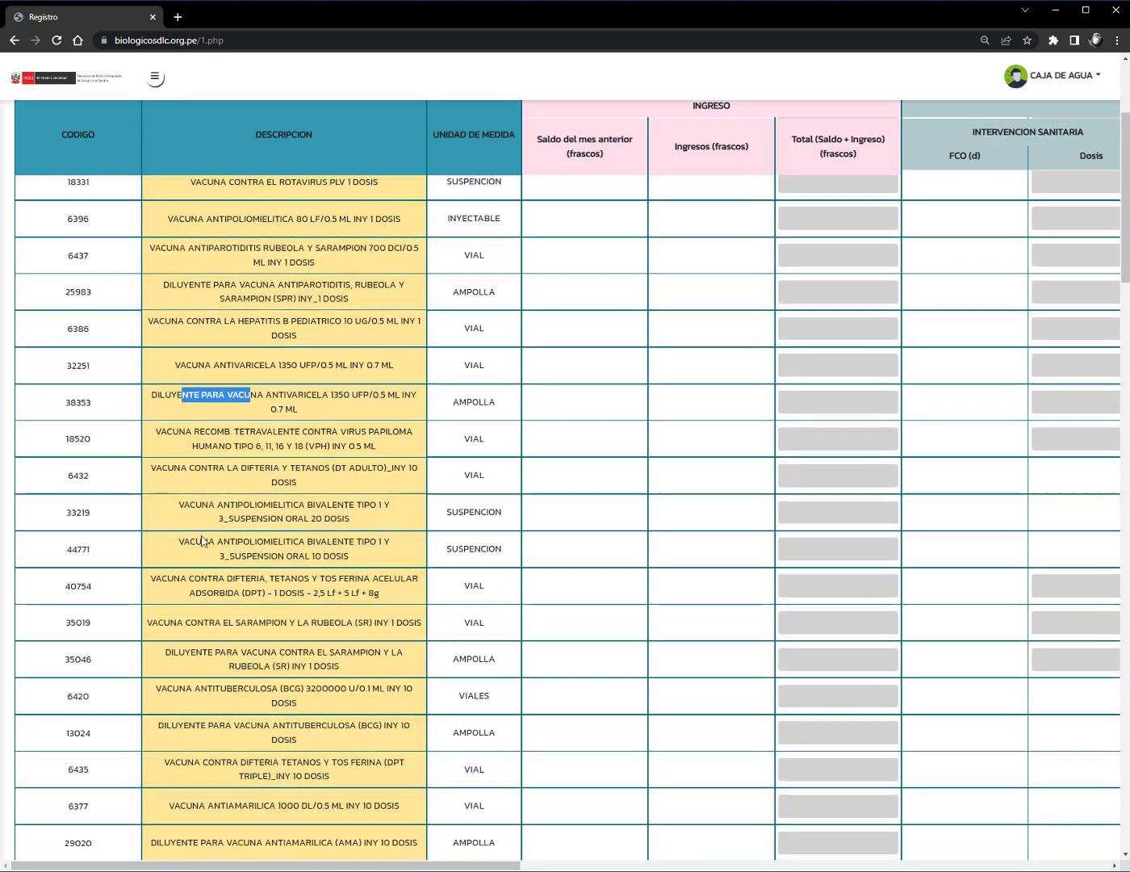
scroll(192, 533, down, 6)
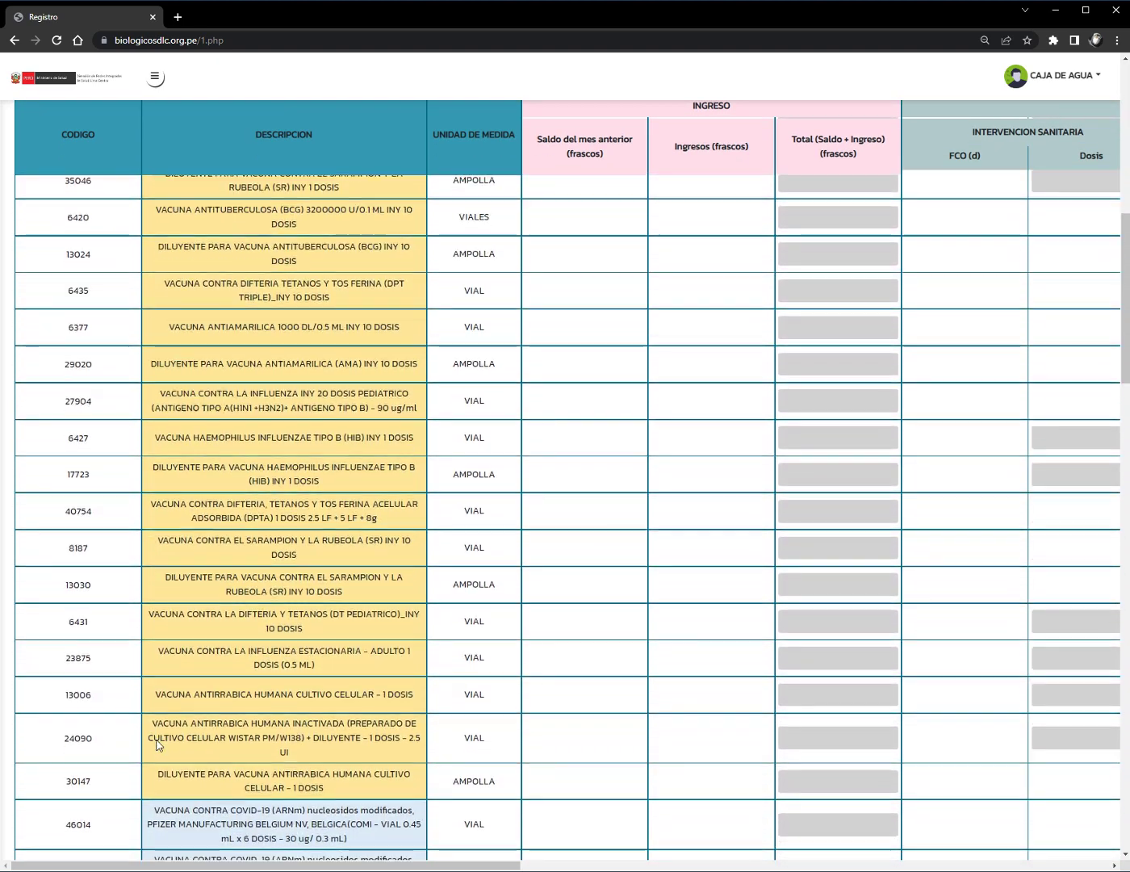
scroll(254, 387, down, 4)
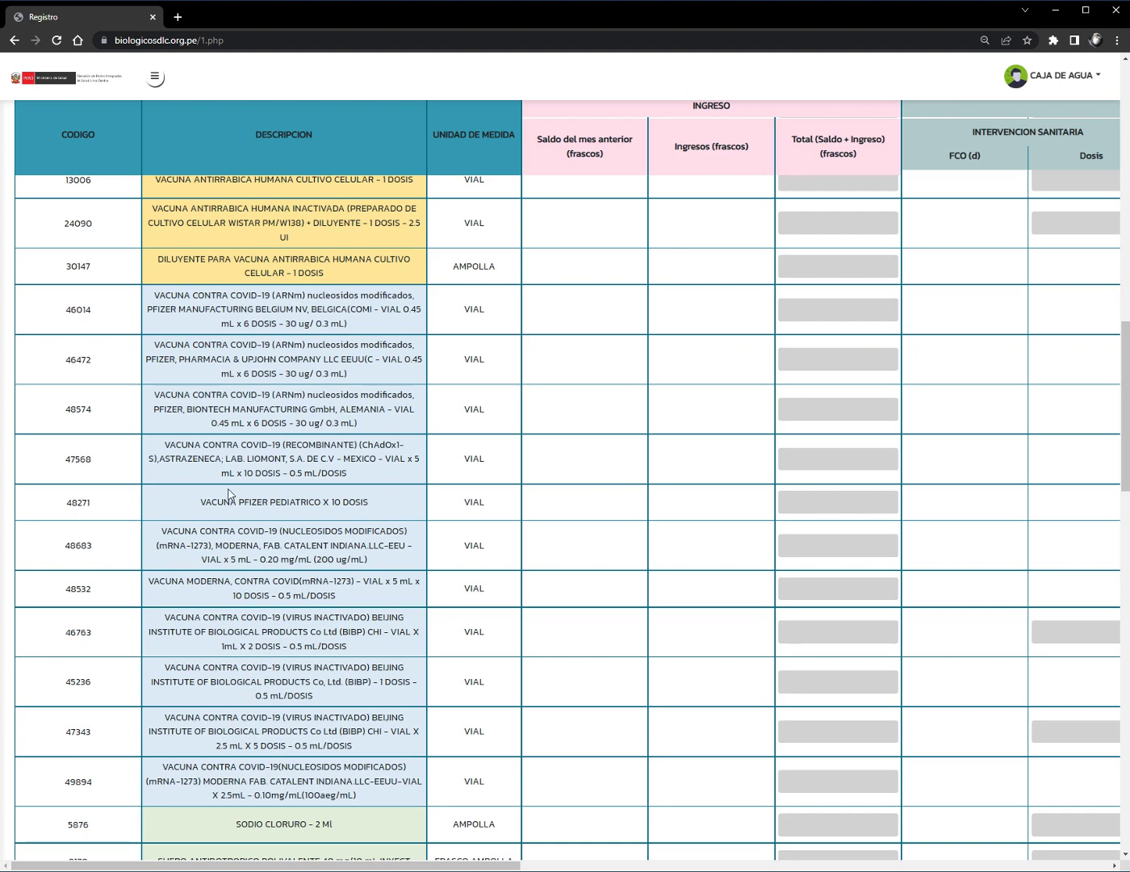
scroll(231, 366, down, 6)
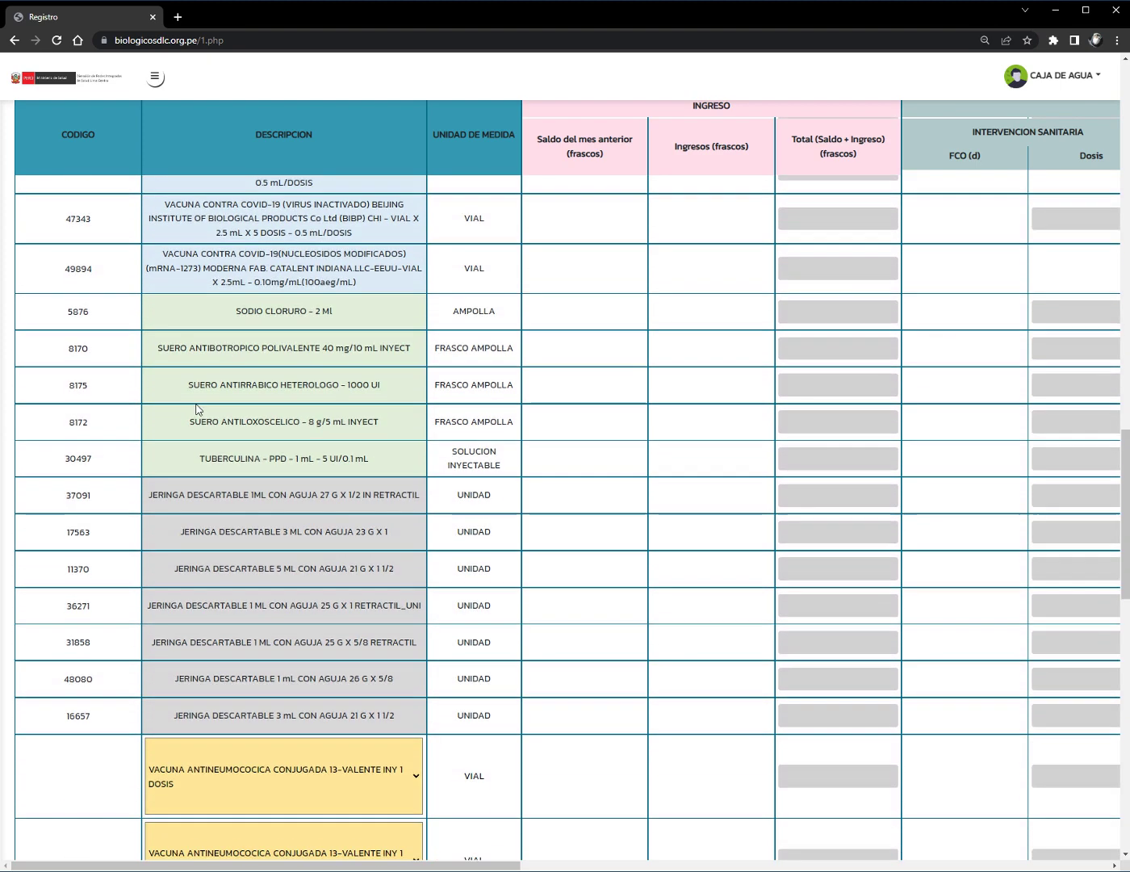
drag(240, 298, 342, 407)
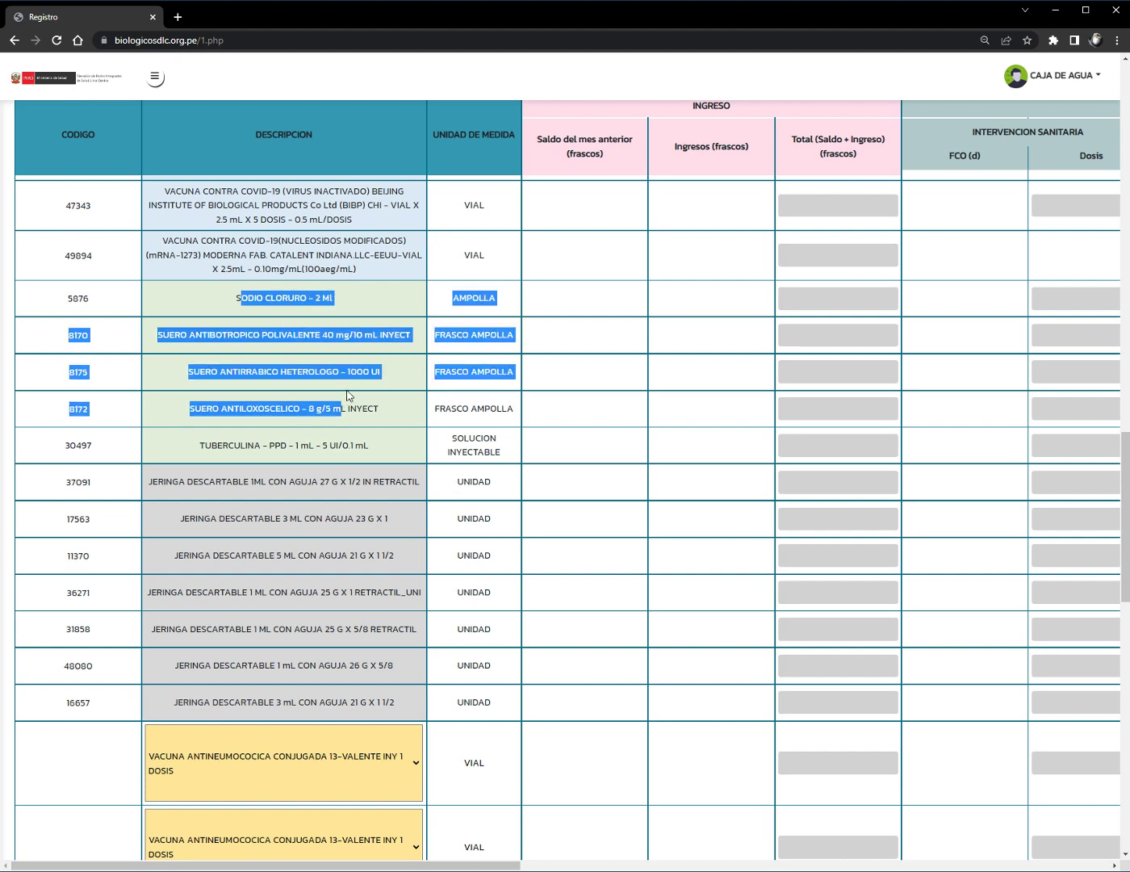
click(376, 372)
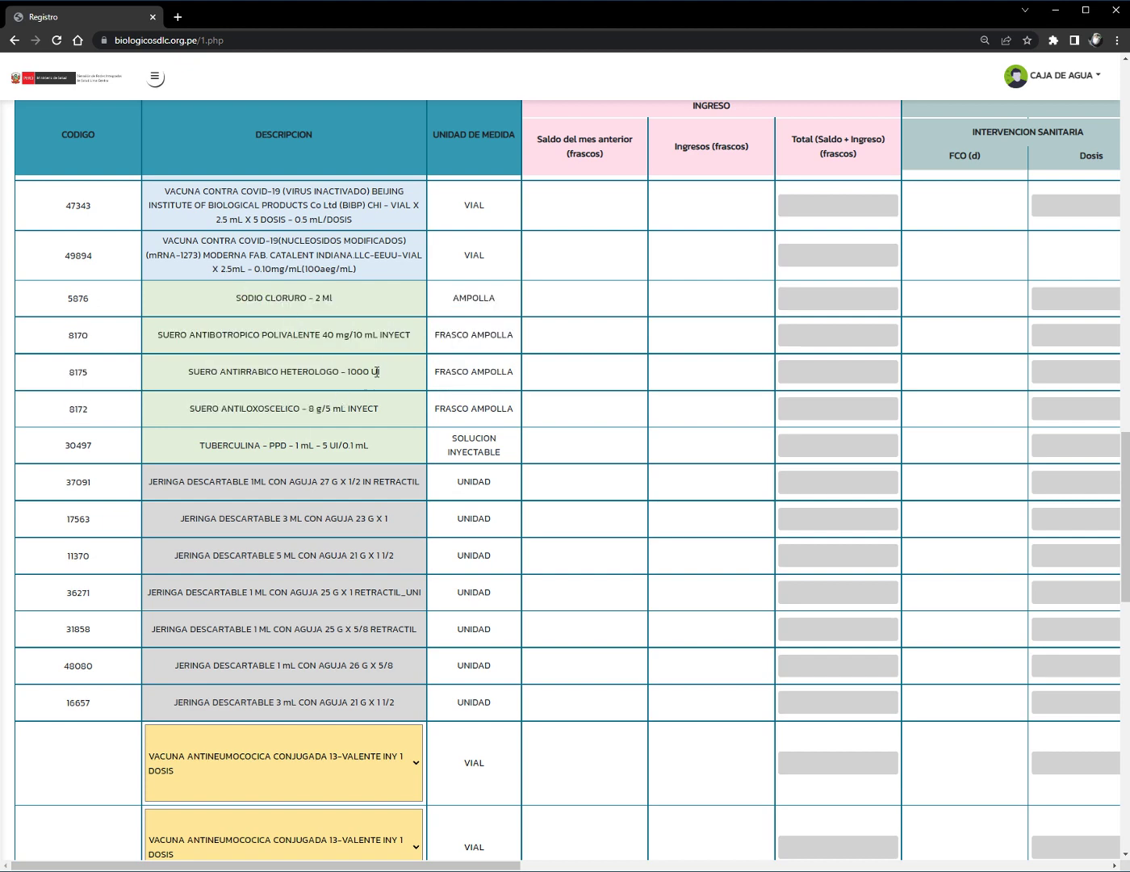
scroll(376, 372, down, 2)
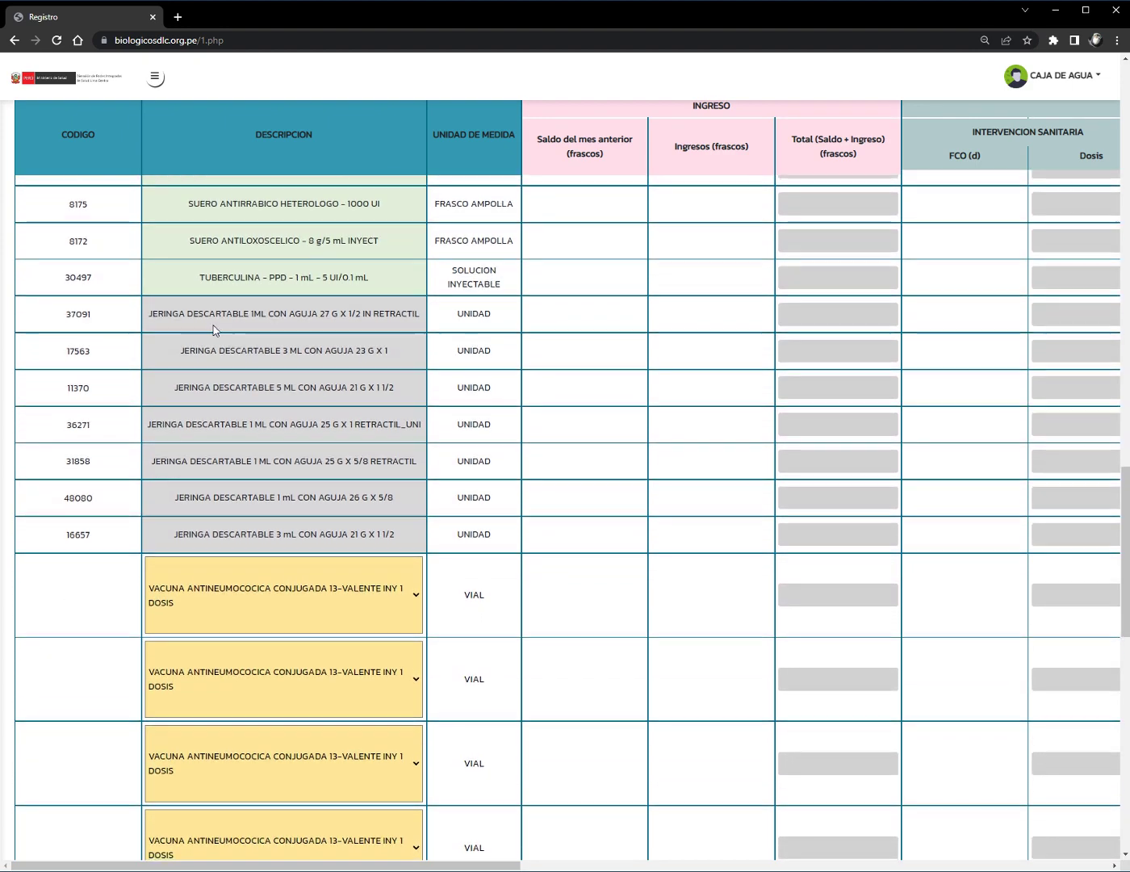
drag(188, 306, 372, 466)
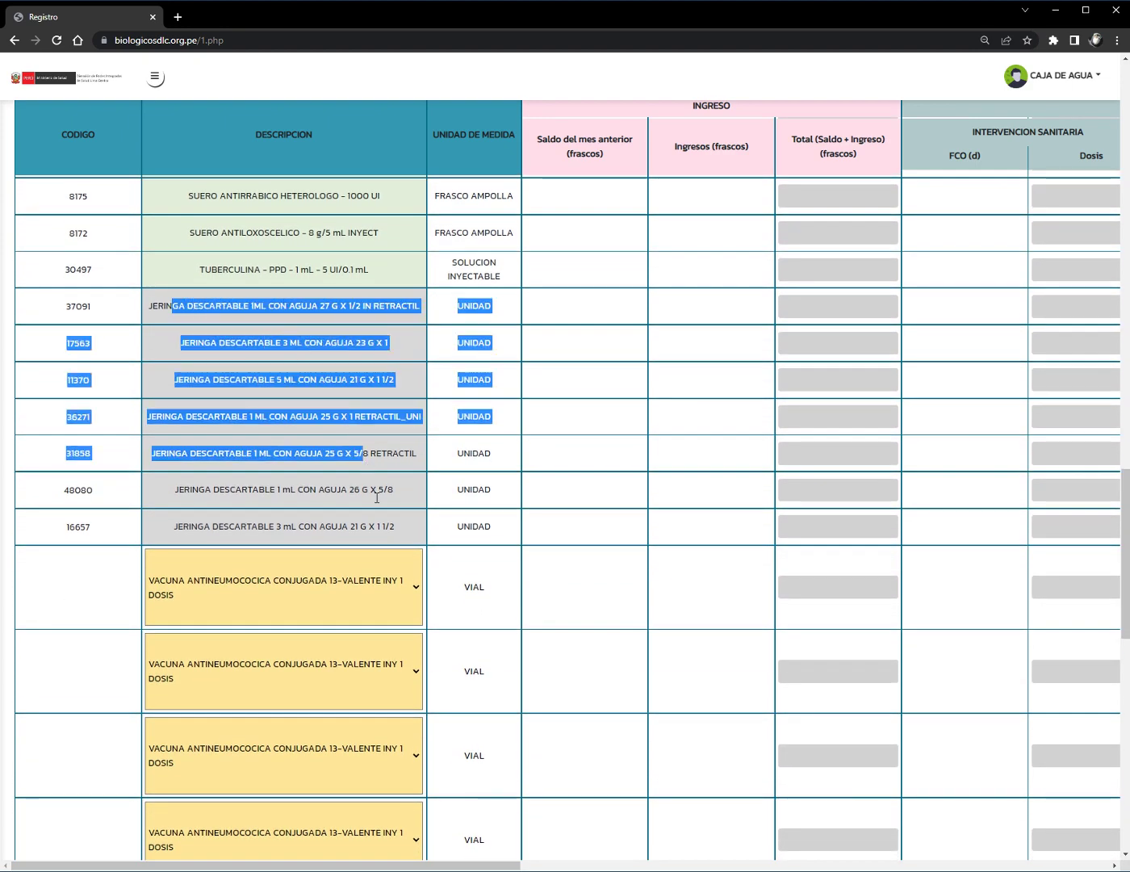
click(377, 495)
- Review the colour-coded product groups again, from the syringes back up to the yellow vaccine rows
scroll(388, 500, up, 1)
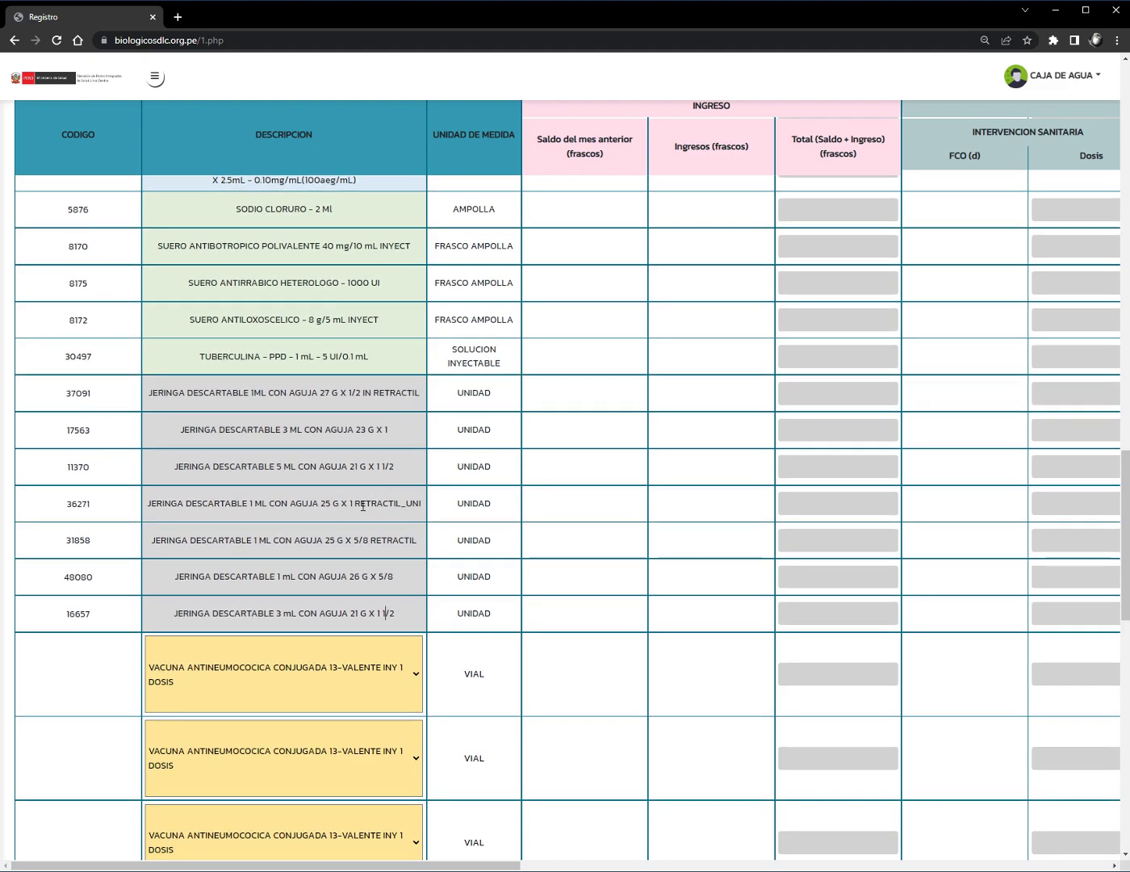
scroll(363, 507, up, 4)
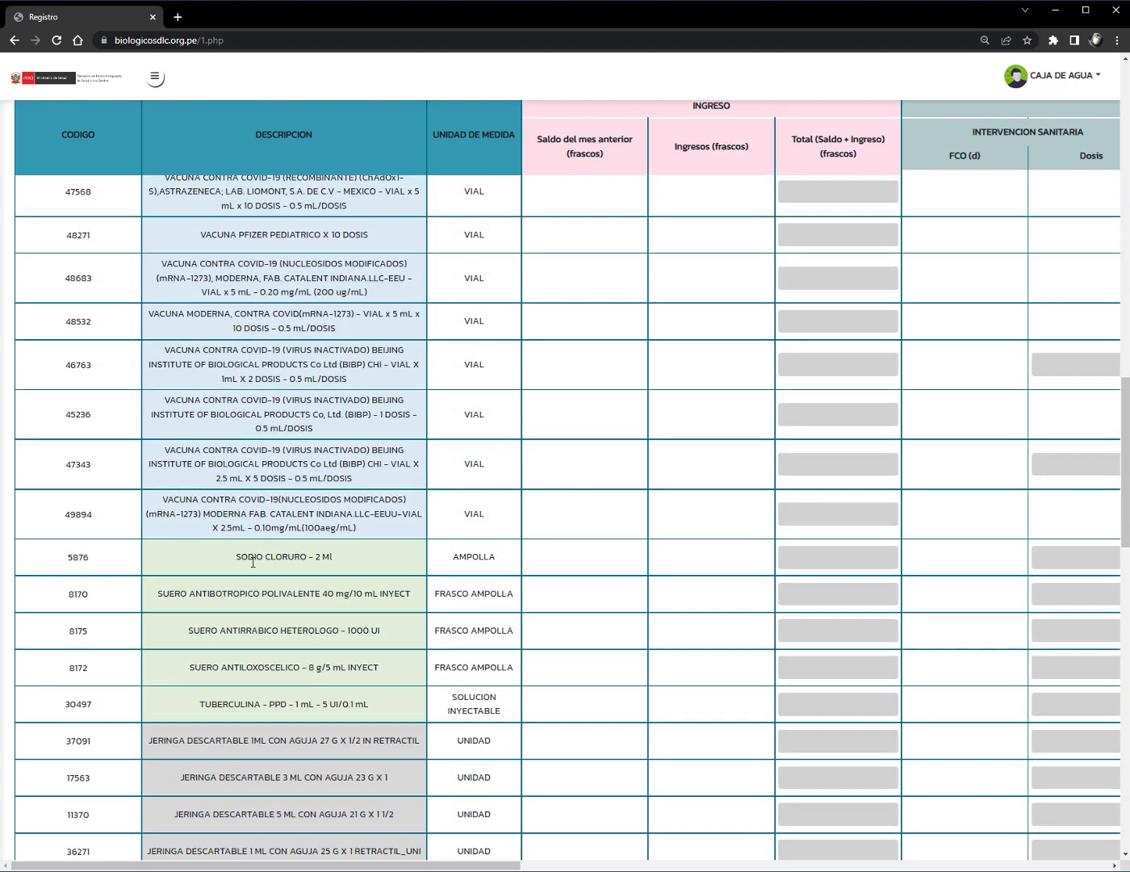
scroll(224, 638, up, 1)
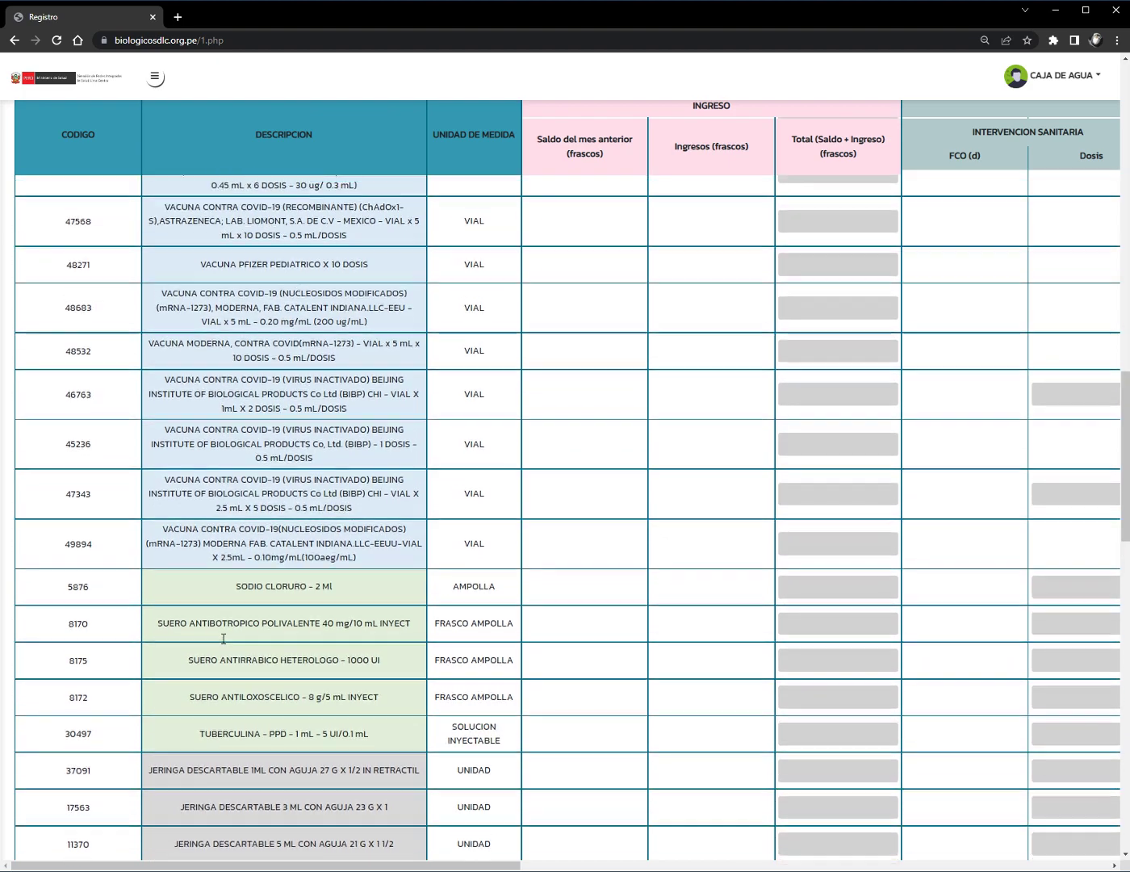
scroll(223, 639, up, 4)
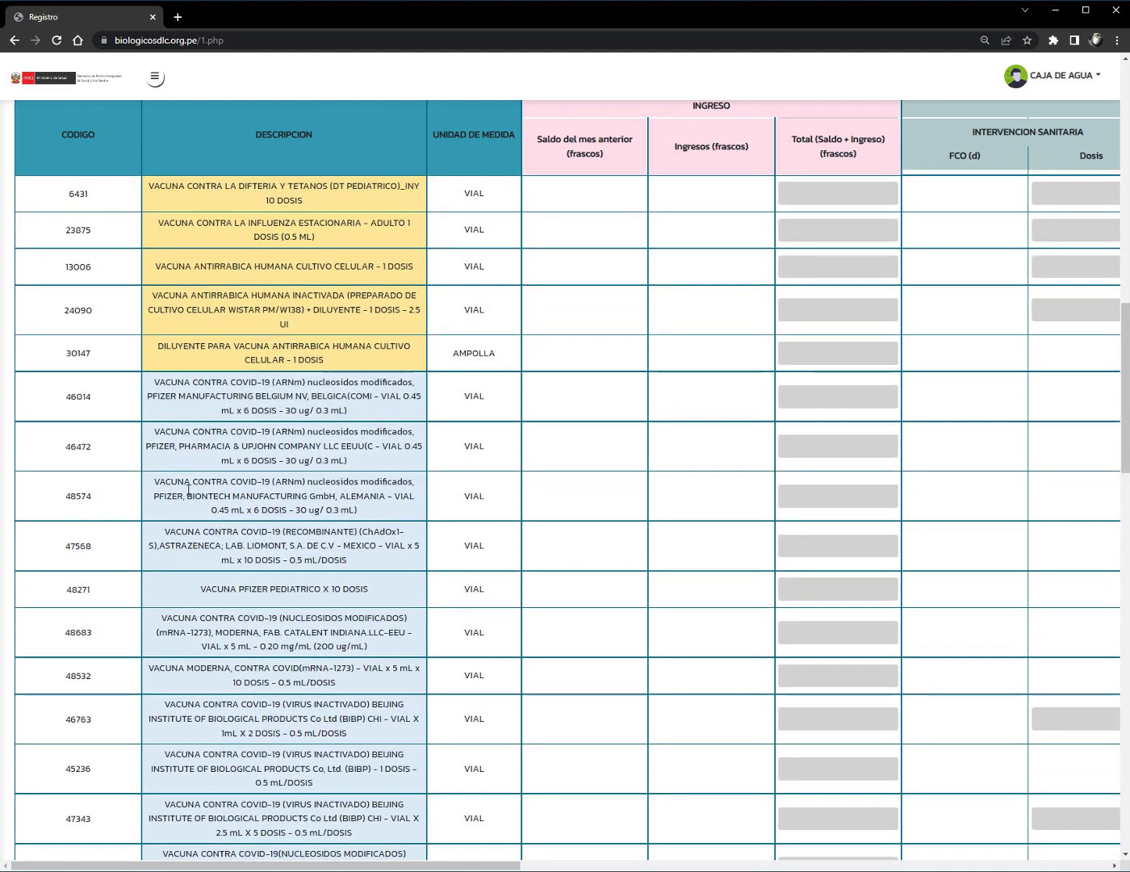
scroll(188, 489, down, 2)
scroll(161, 452, up, 9)
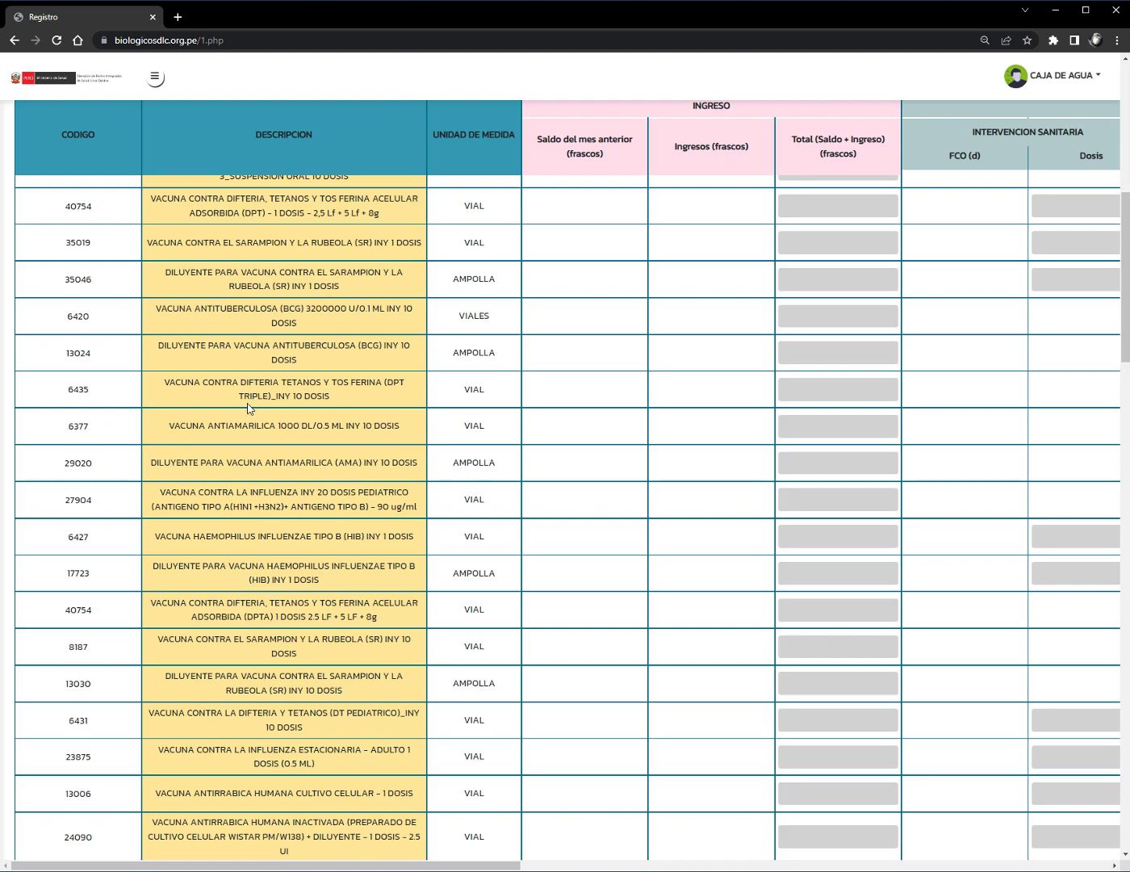
- Inspect the additional rows with selectable product descriptions below the disposable syringes
scroll(242, 409, down, 18)
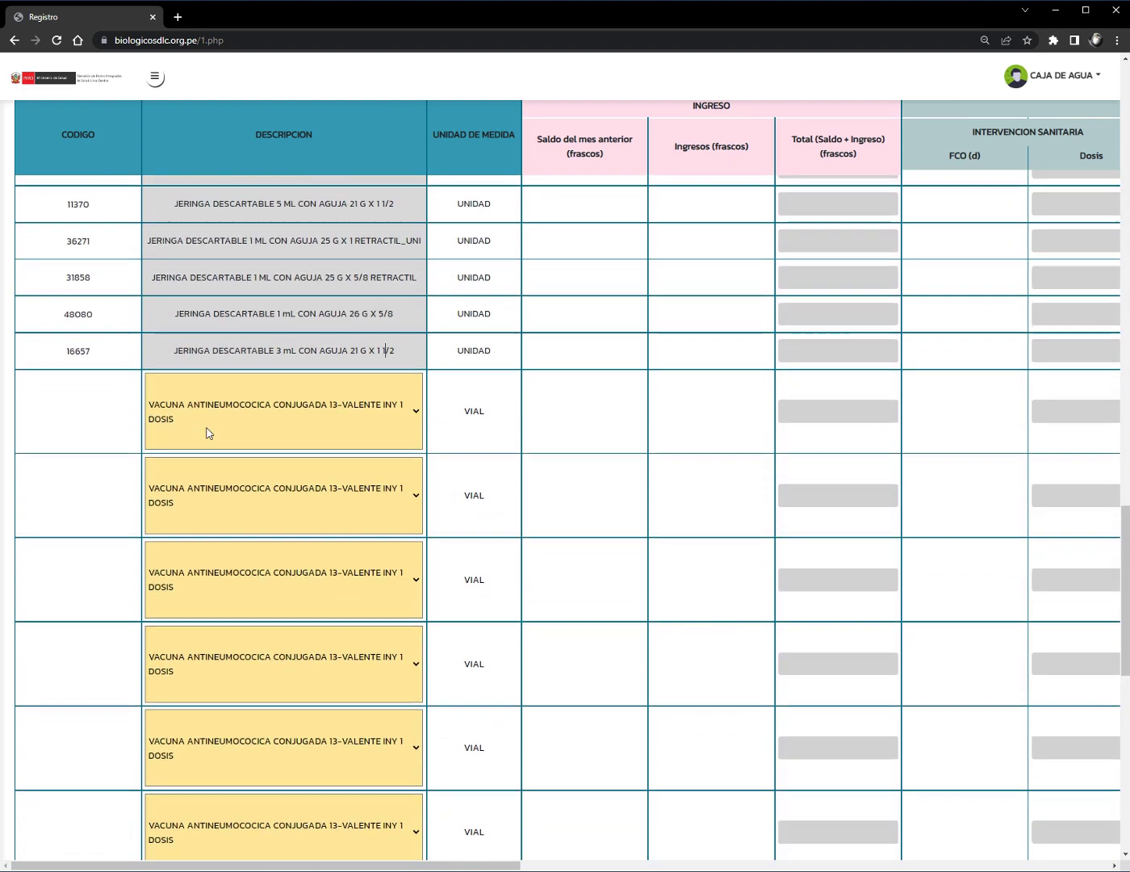
scroll(286, 383, down, 2)
scroll(286, 384, up, 2)
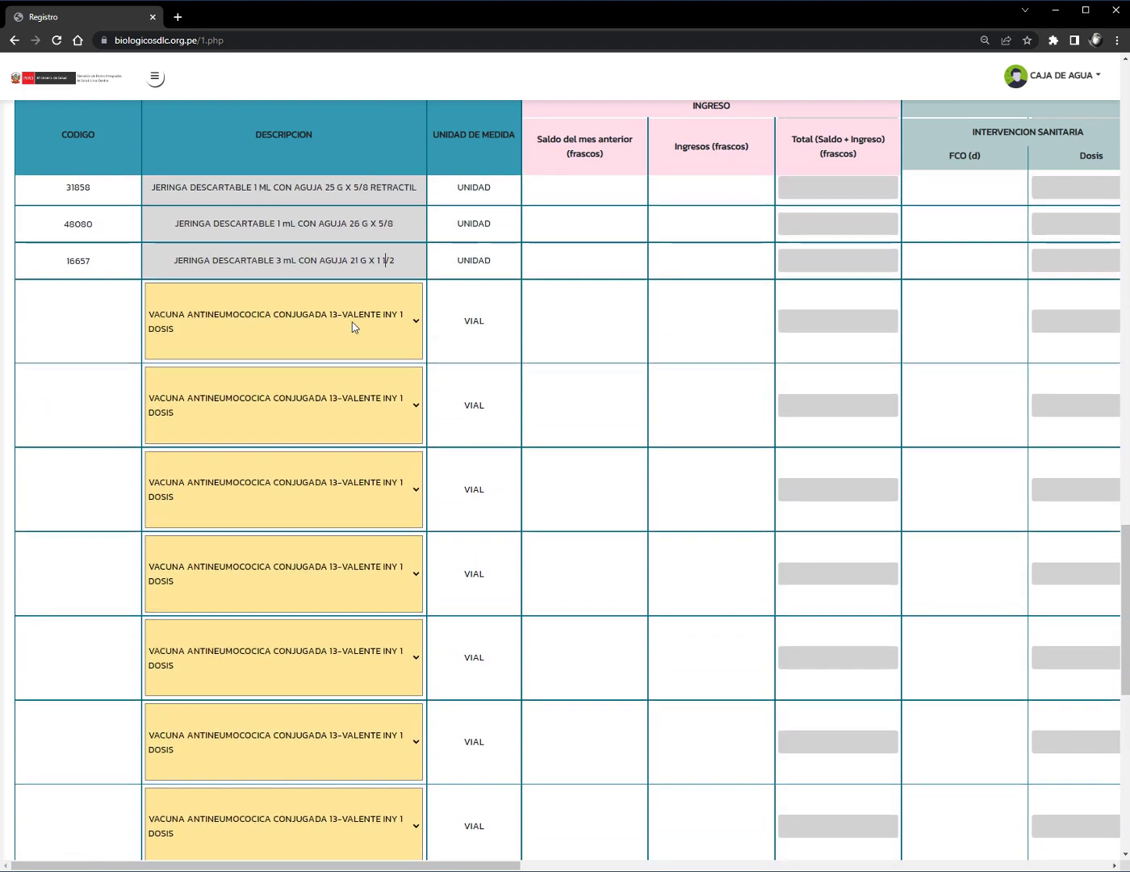
scroll(354, 326, up, 1)
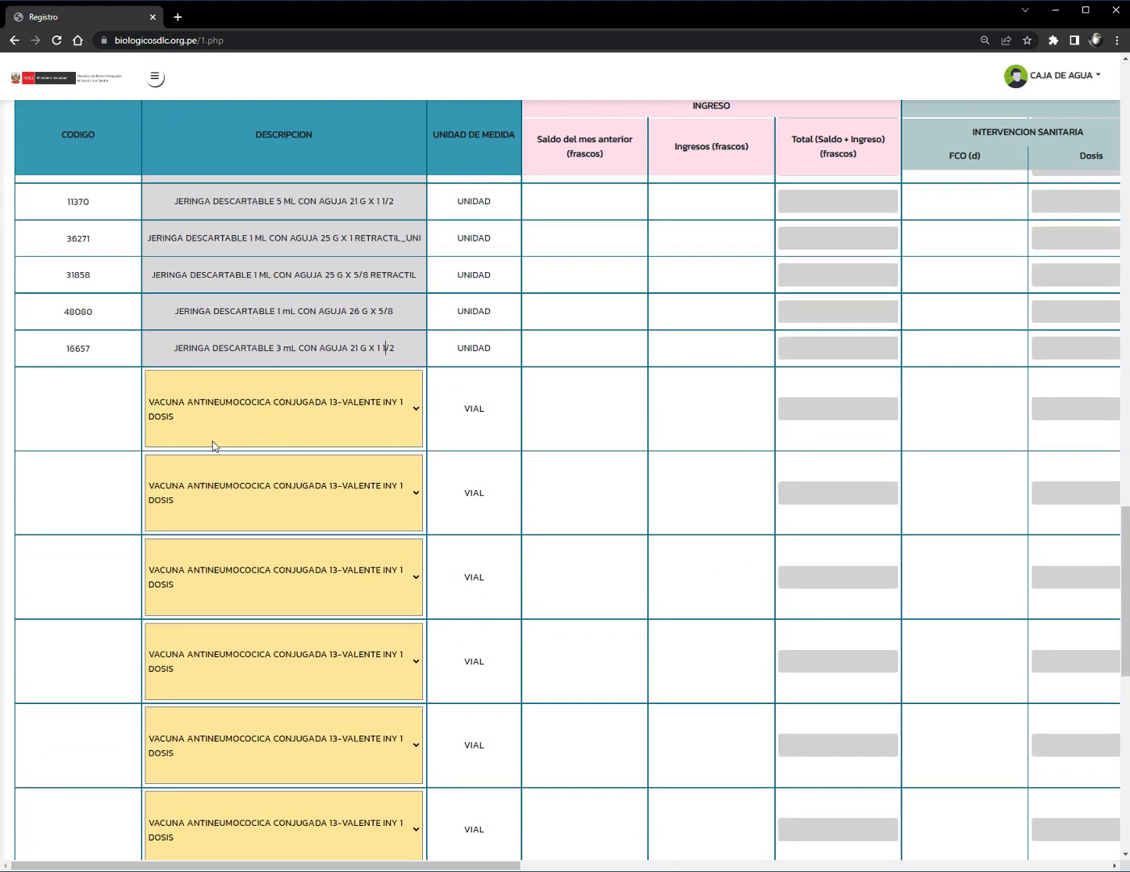
- Enter "lote" as the lot for the VACUNA CONTRA EL ROTAVIRUS PLV 1 DOSIS row
scroll(212, 445, up, 20)
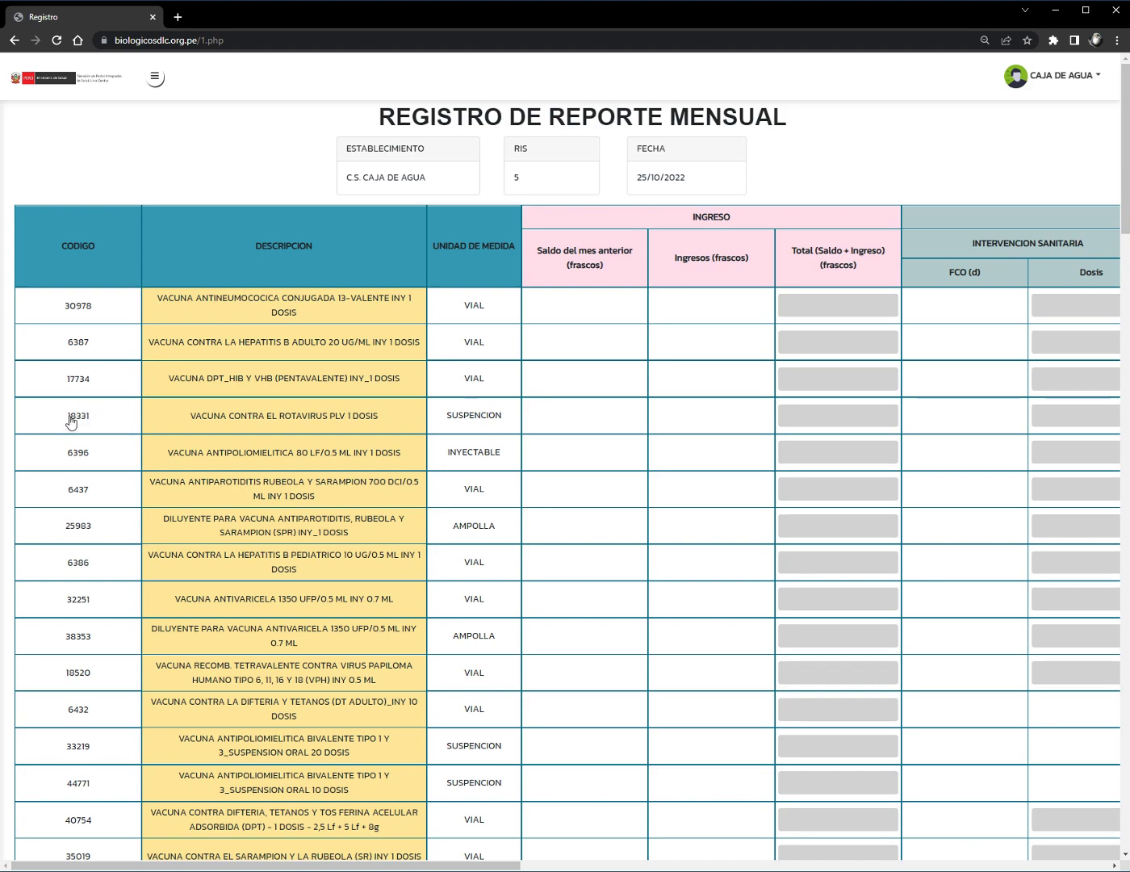
drag(72, 419, 360, 409)
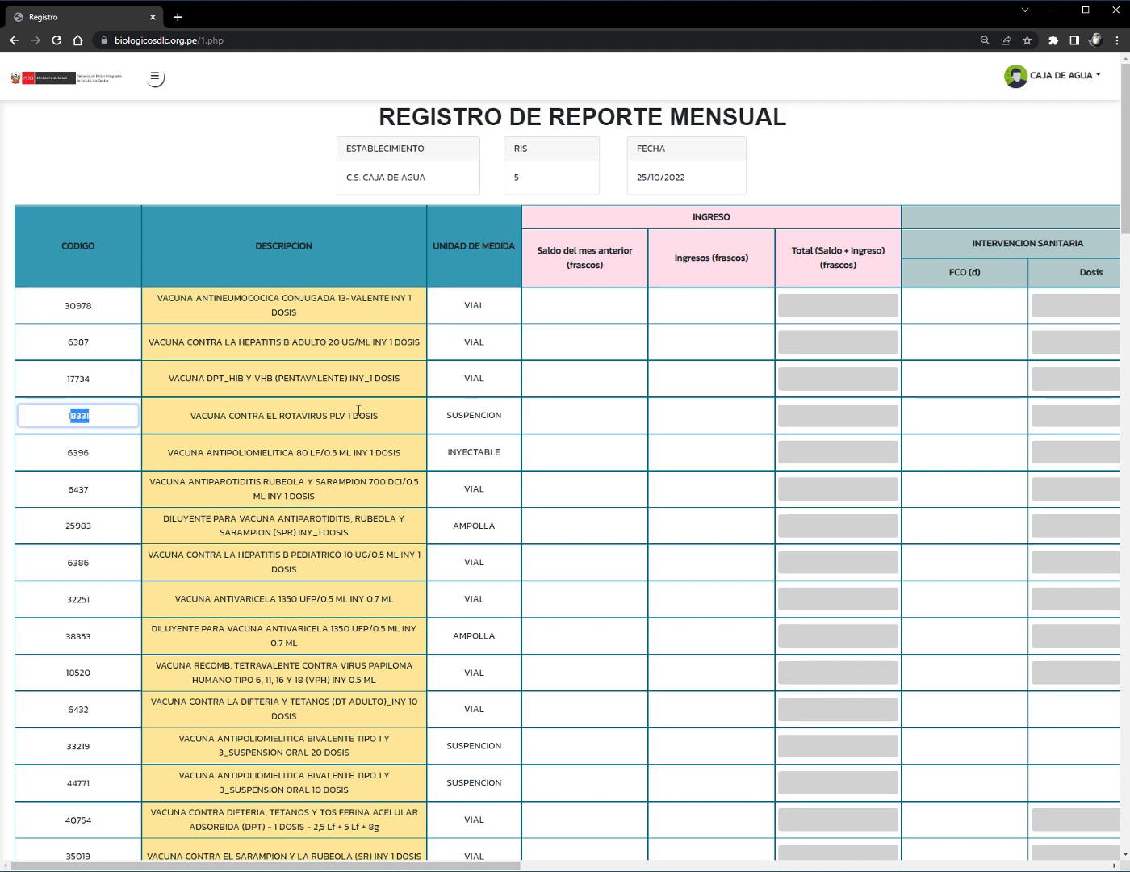
middle_click(476, 414)
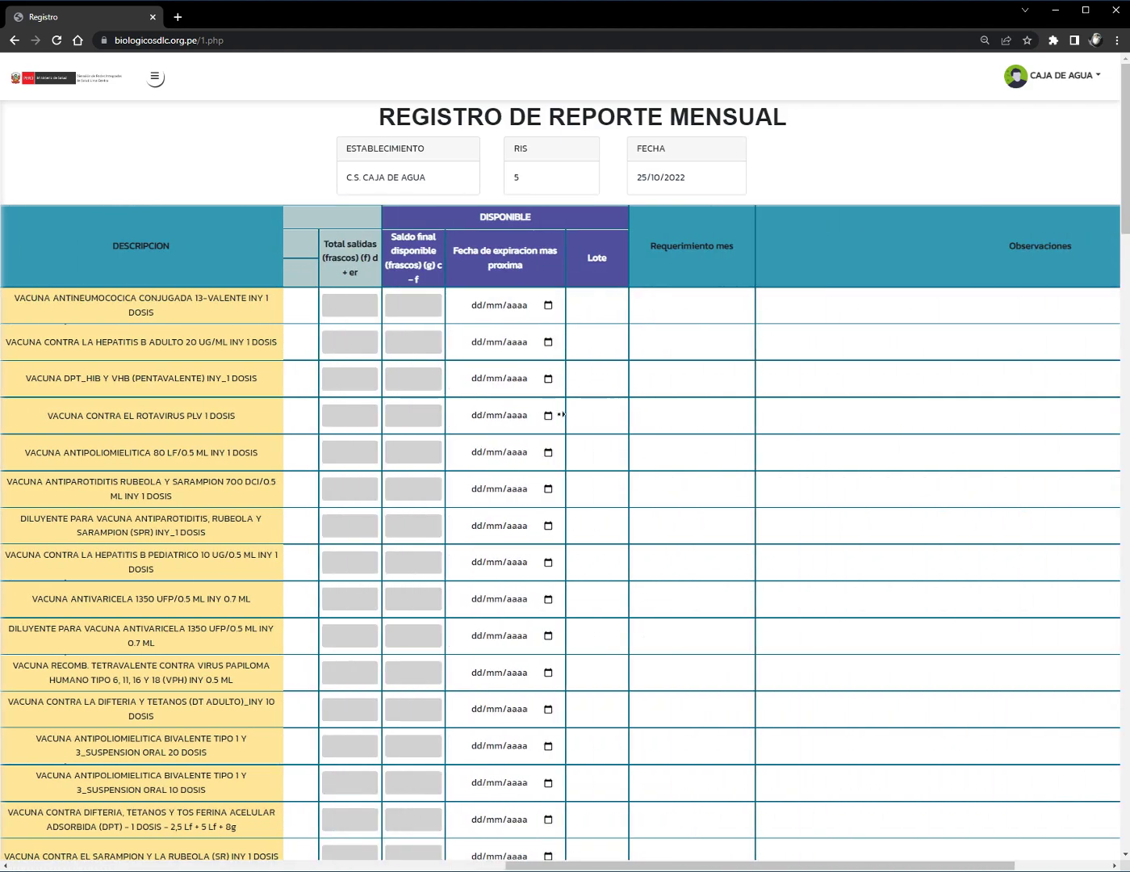
click(587, 416)
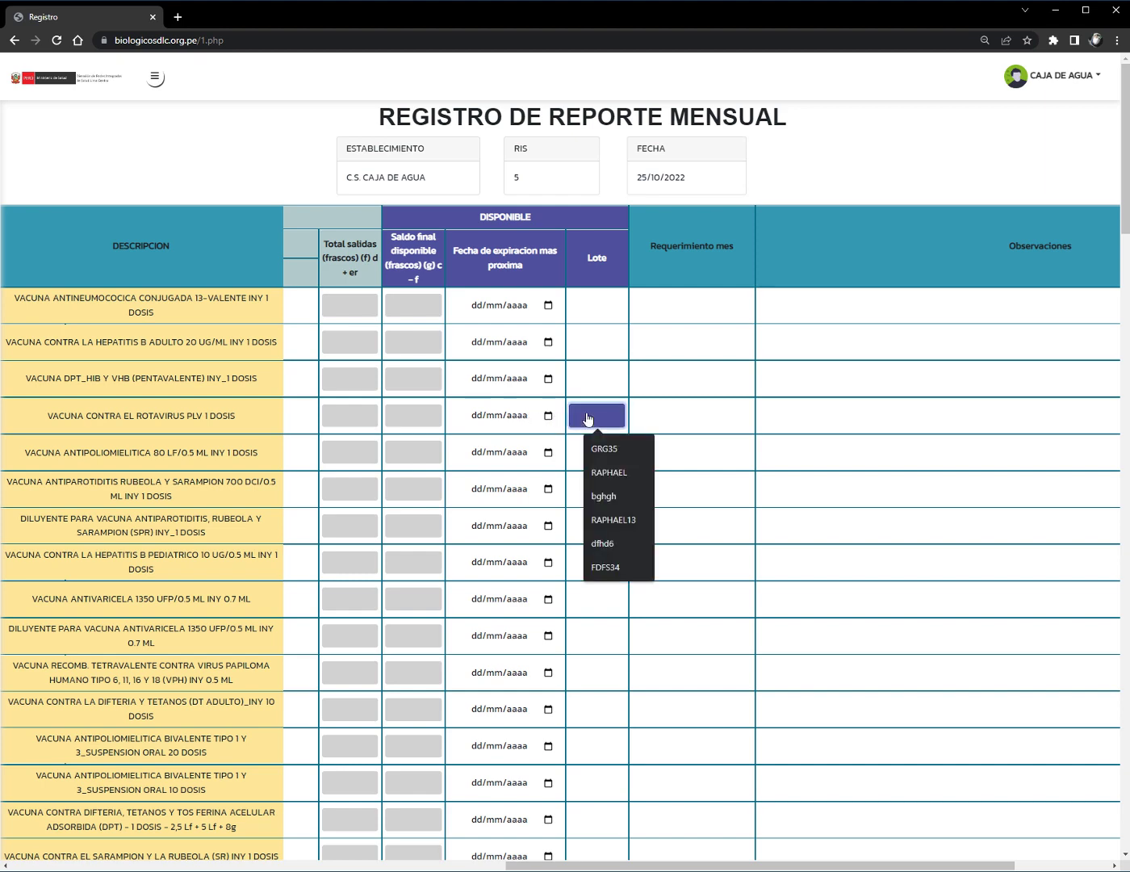
text(lote)
key(Escape)
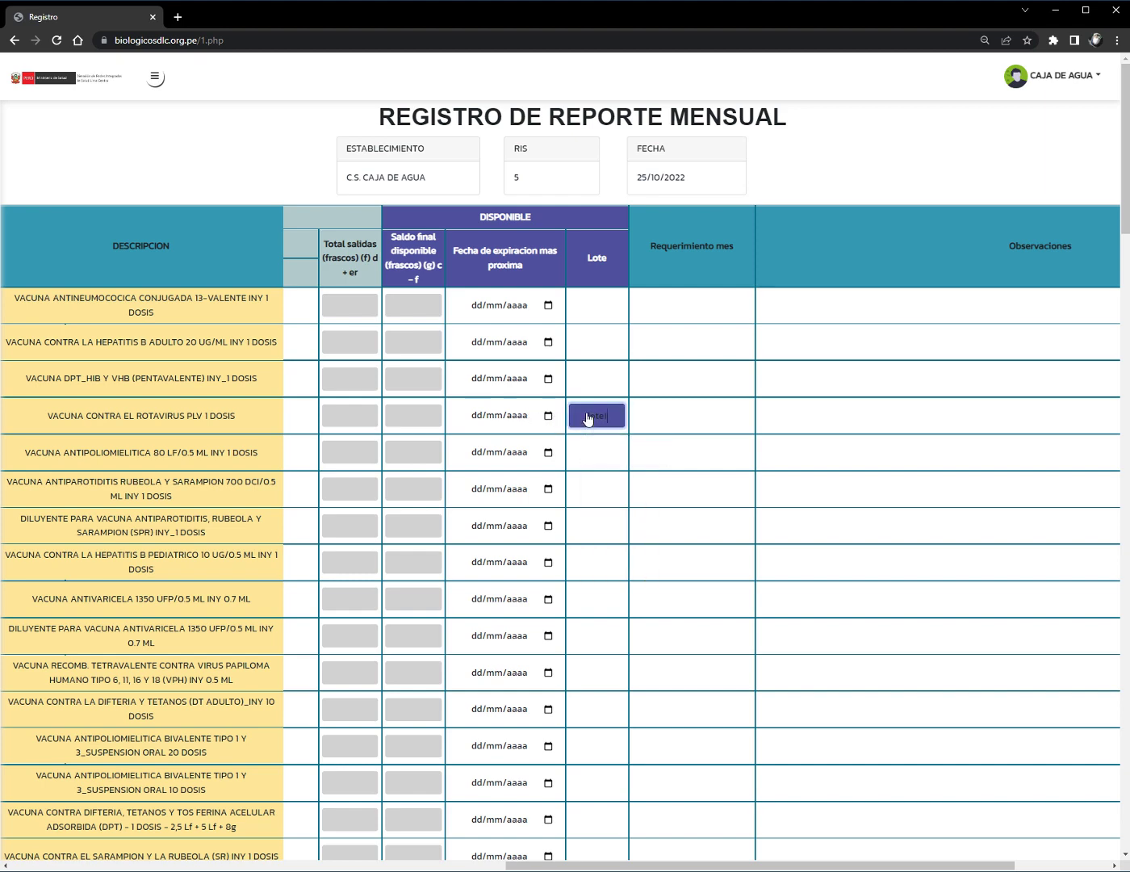
- Set the first additional row below the syringes to the product VACUNA CONTRA EL ROTAVIRUS PLV 1 DOSIS
click(655, 428)
scroll(404, 428, left, 10)
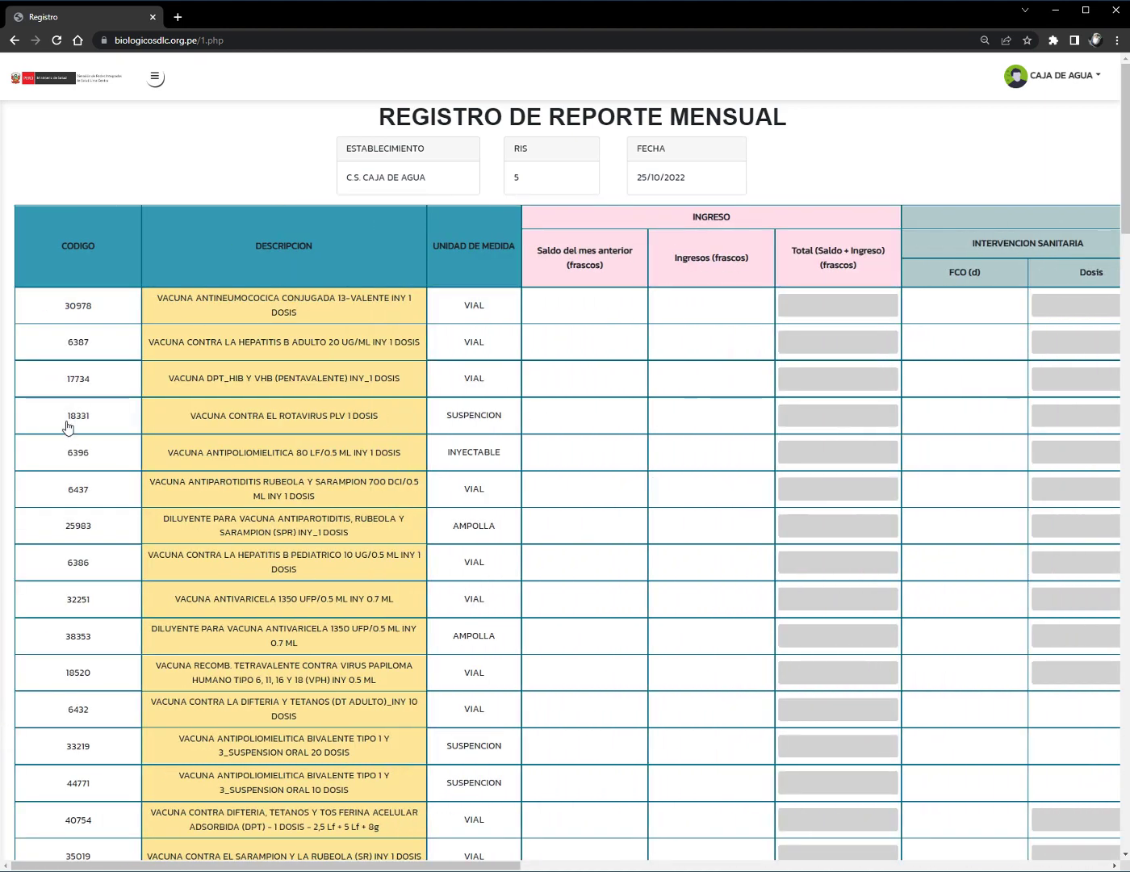
drag(68, 426, 91, 426)
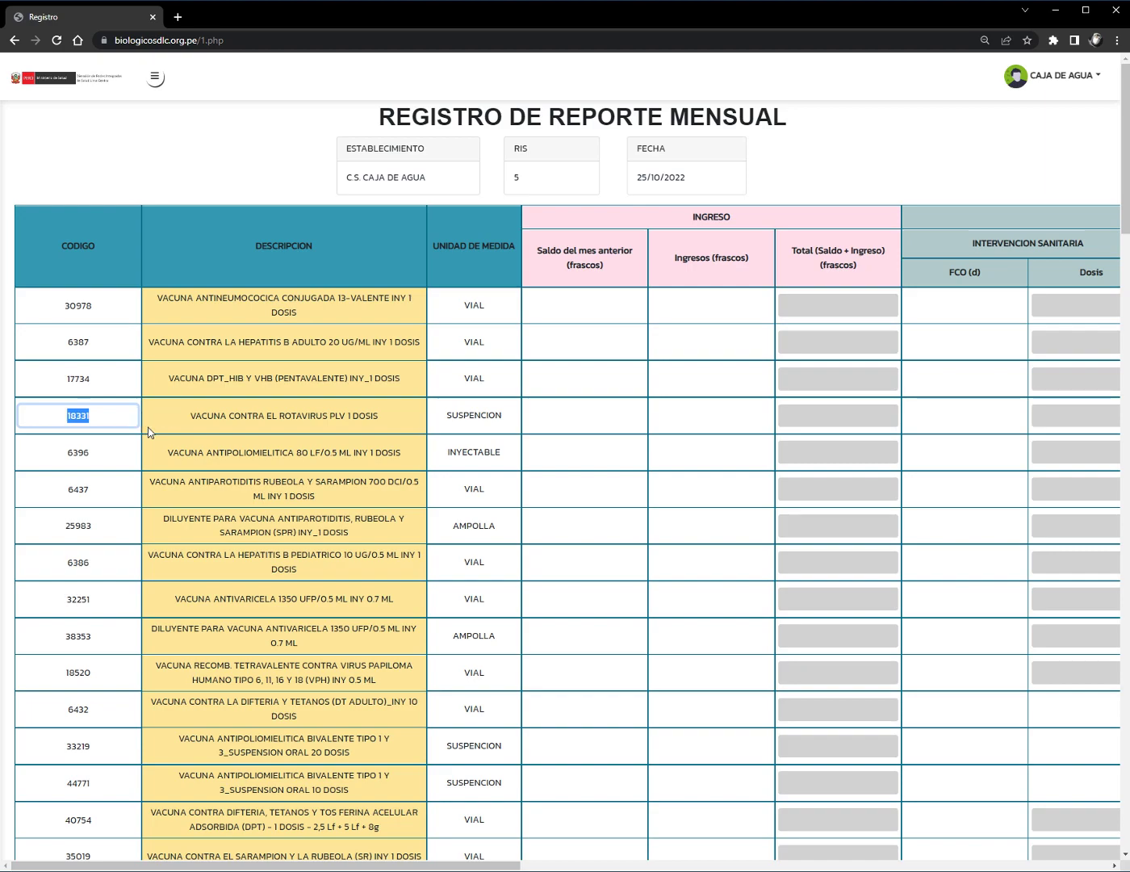
scroll(192, 448, down, 7)
scroll(193, 447, down, 20)
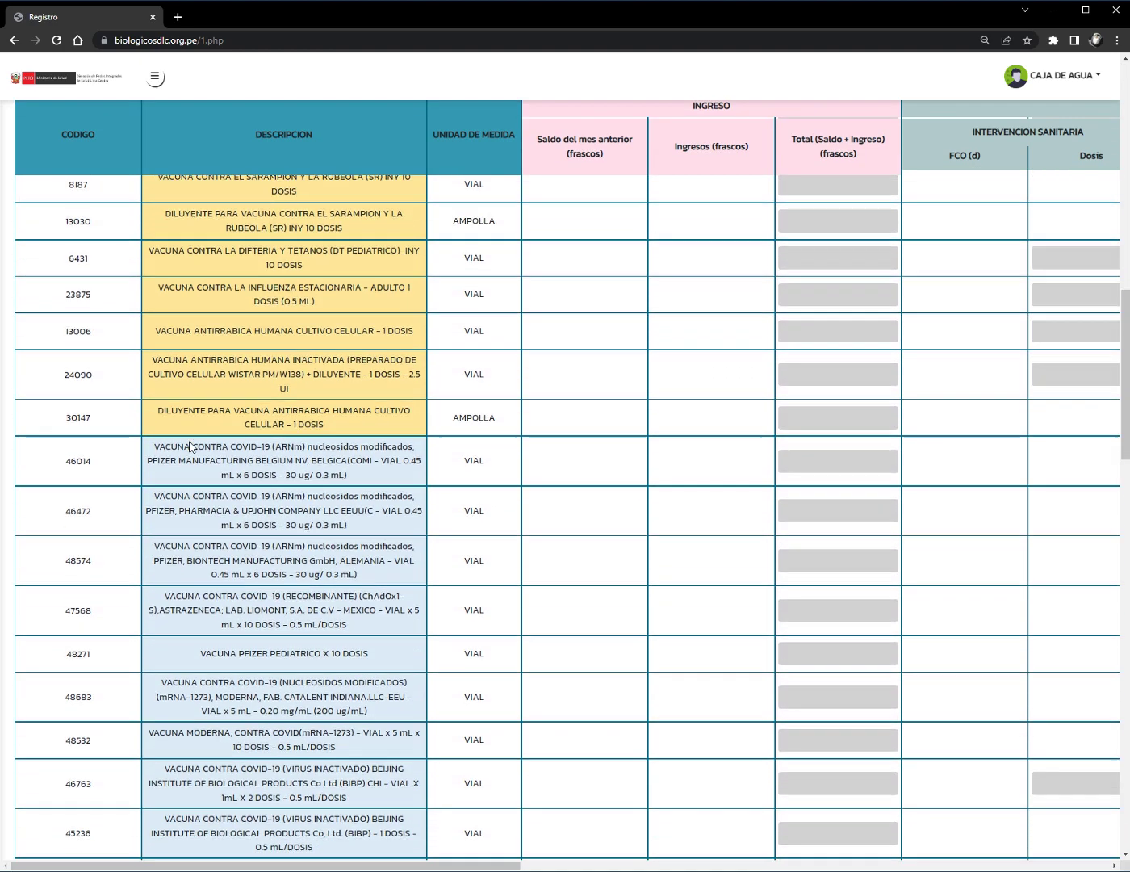
scroll(192, 448, up, 5)
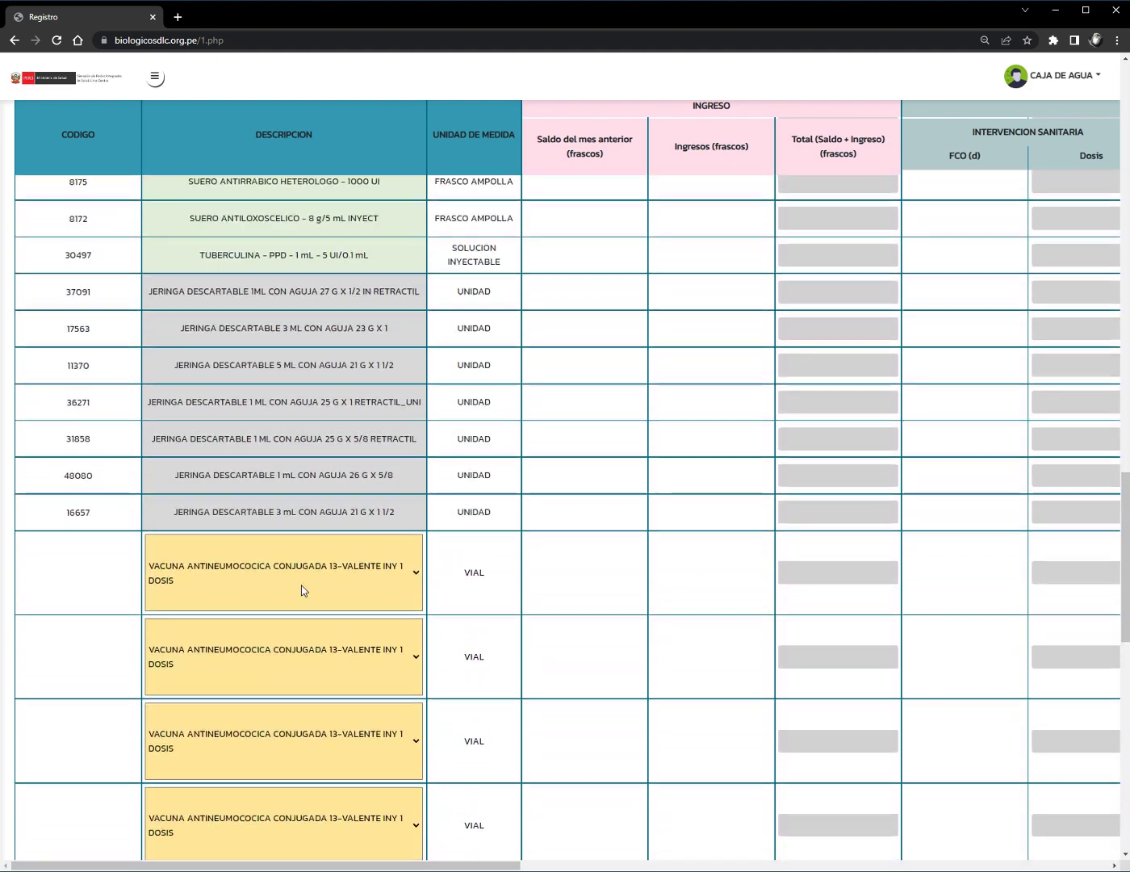
click(305, 585)
click(310, 581)
click(312, 581)
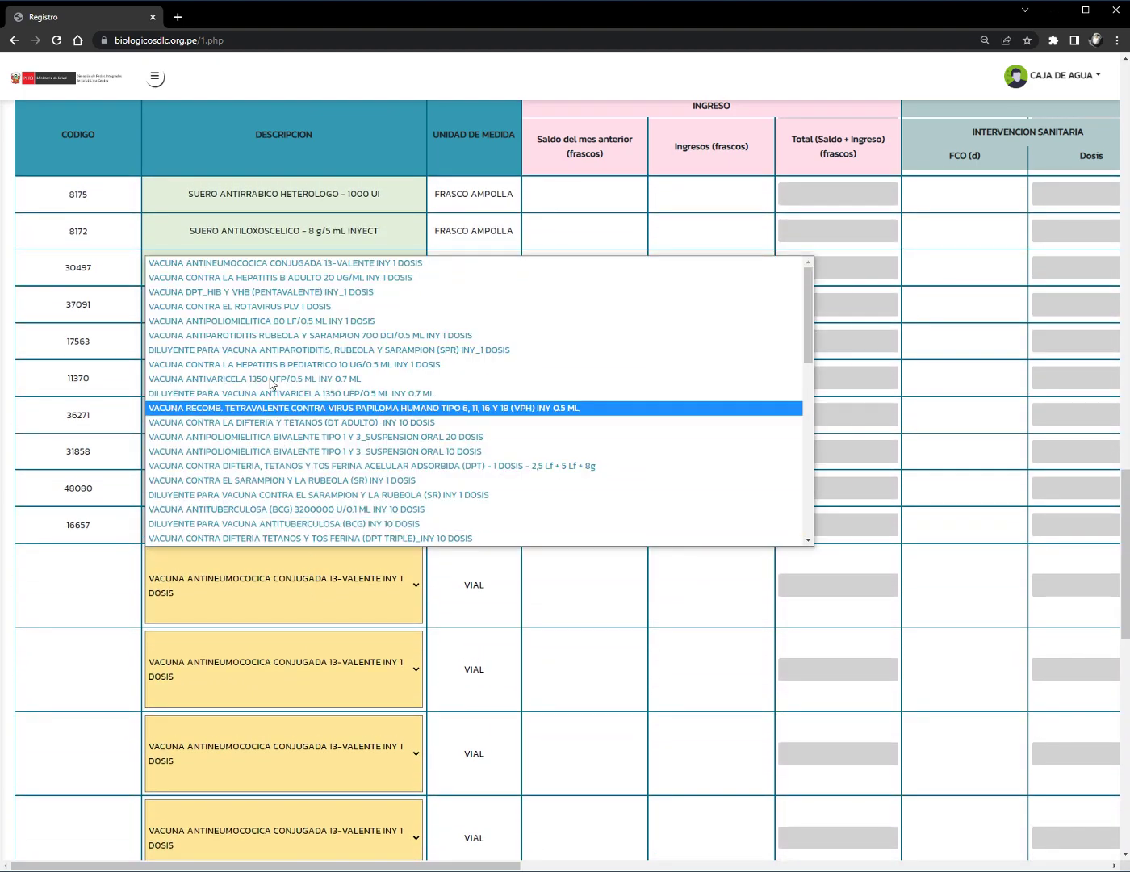
click(287, 307)
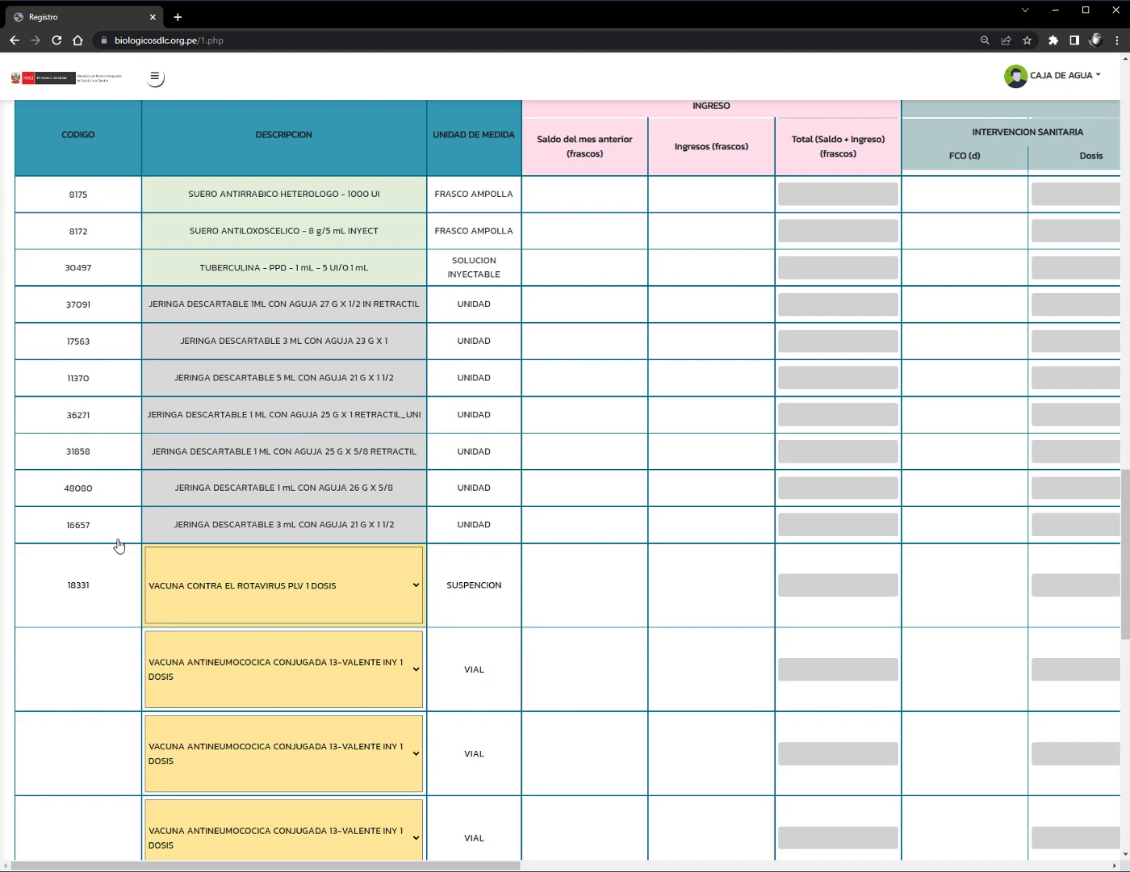
- Search the page for product code 18331 and compare the original rotavirus row with the additional one
double_click(68, 589)
key(ctrl+f)
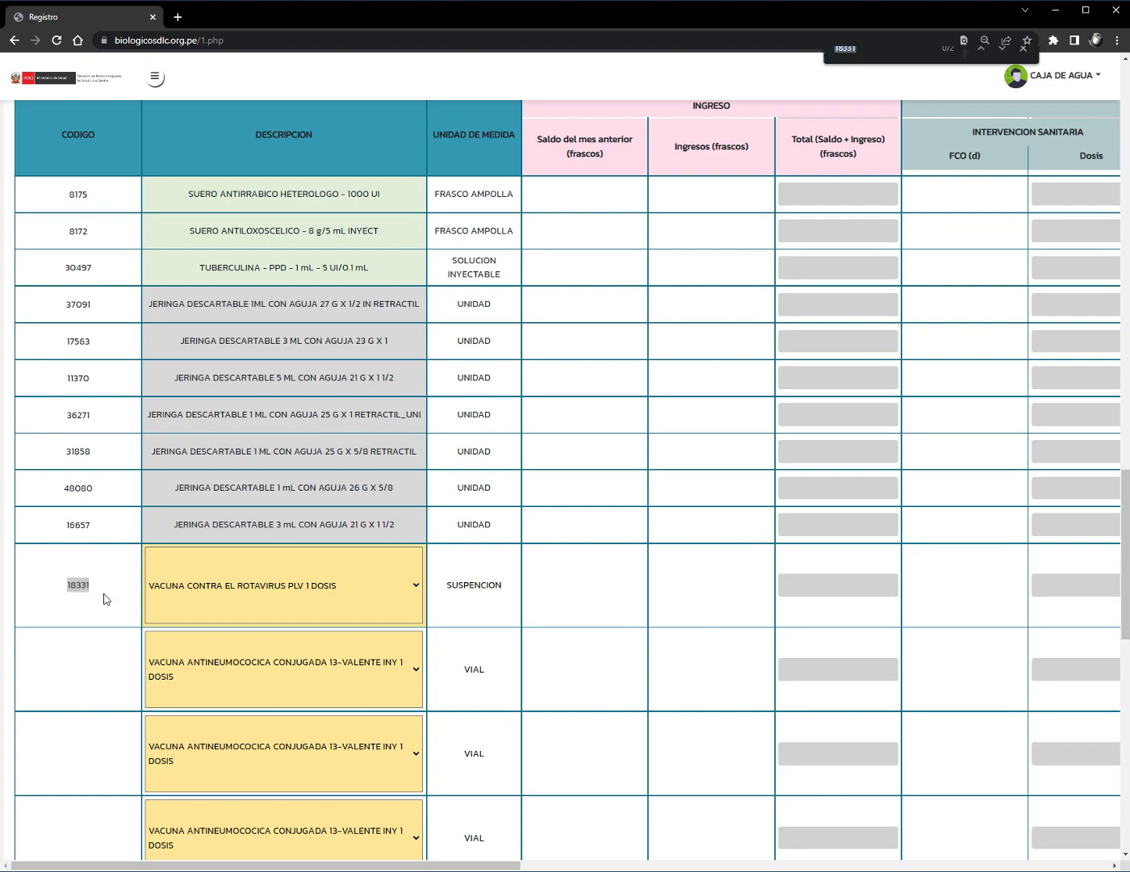
scroll(107, 511, up, 2)
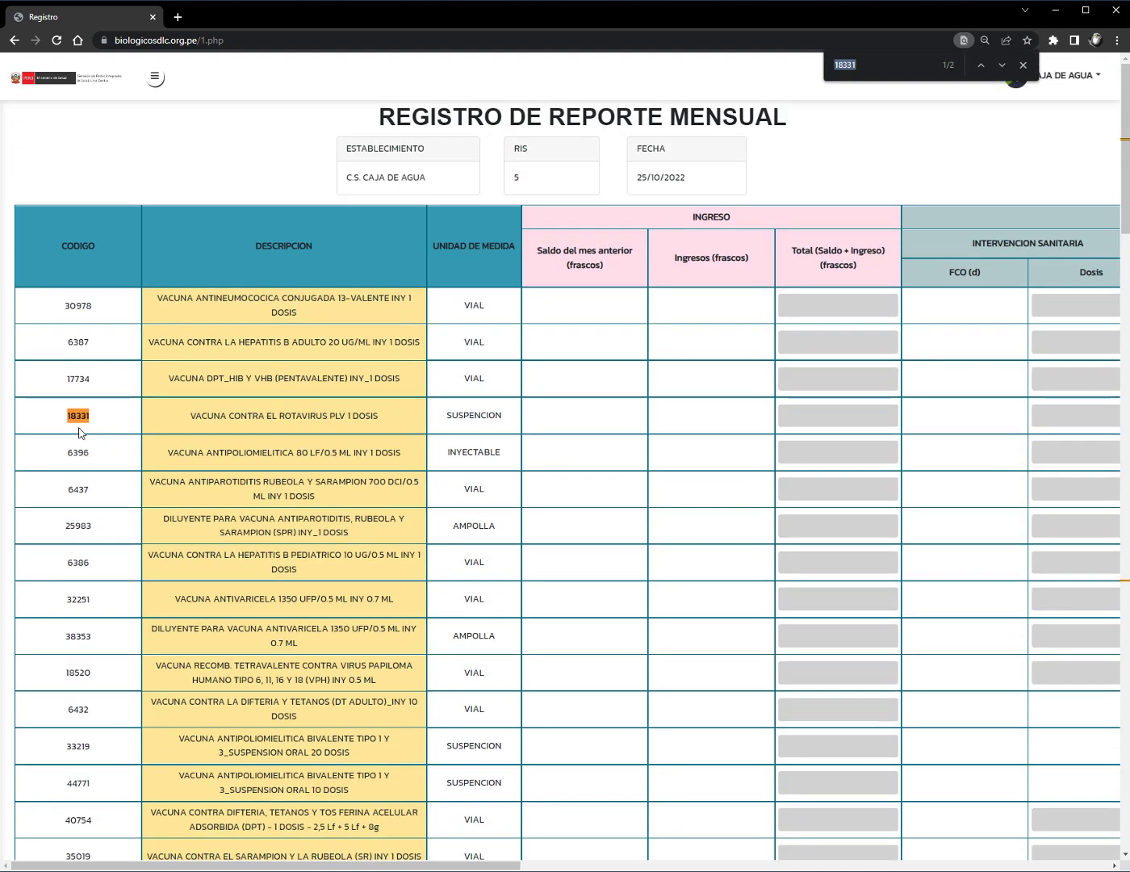
scroll(83, 607, down, 15)
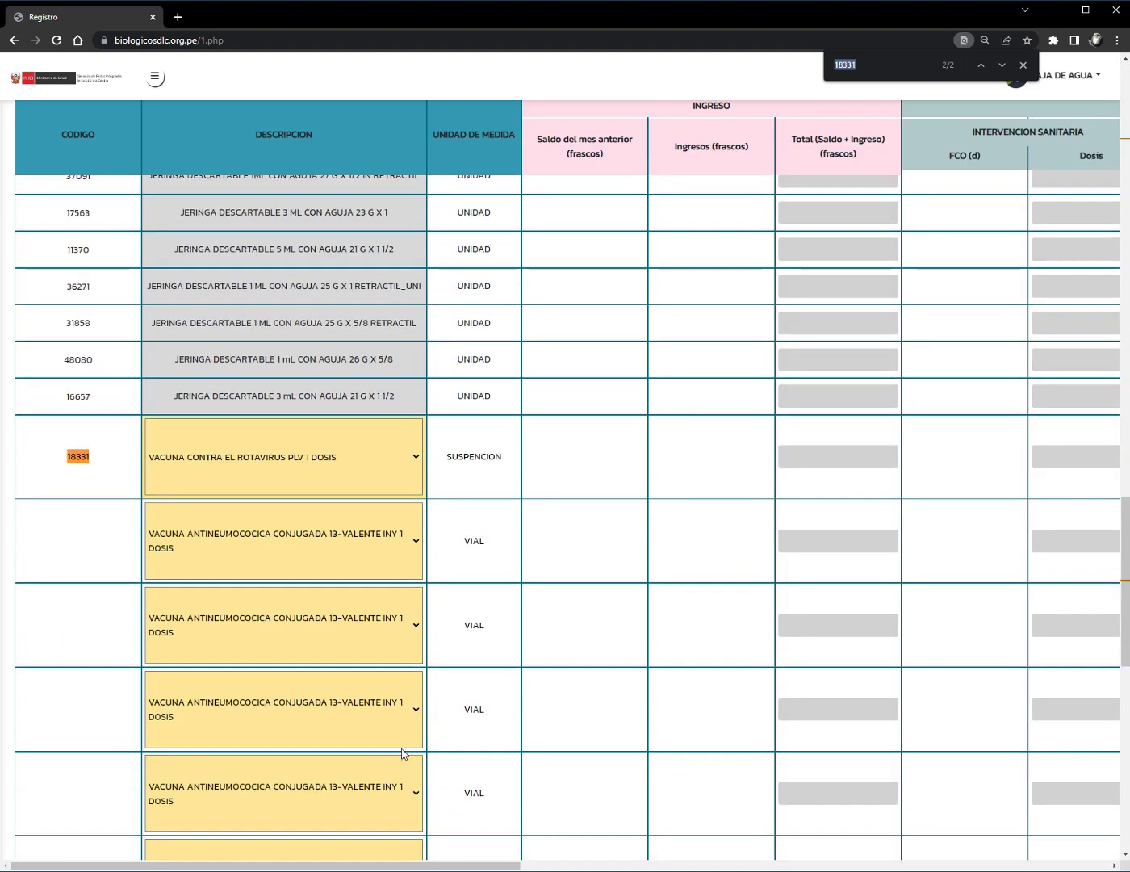
- Enter LOTE2 as the lot for the additional rotavirus row and compare it with the original row's lot
drag(416, 867, 888, 791)
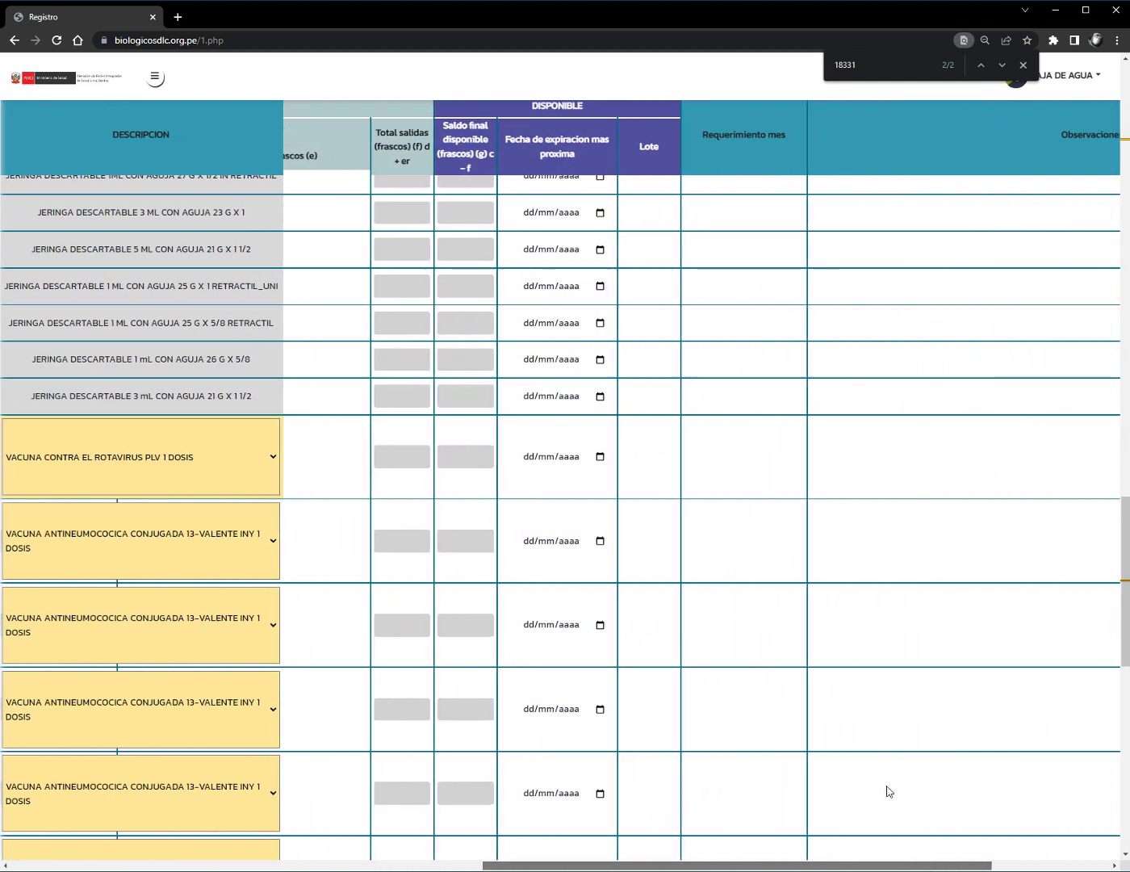
click(641, 456)
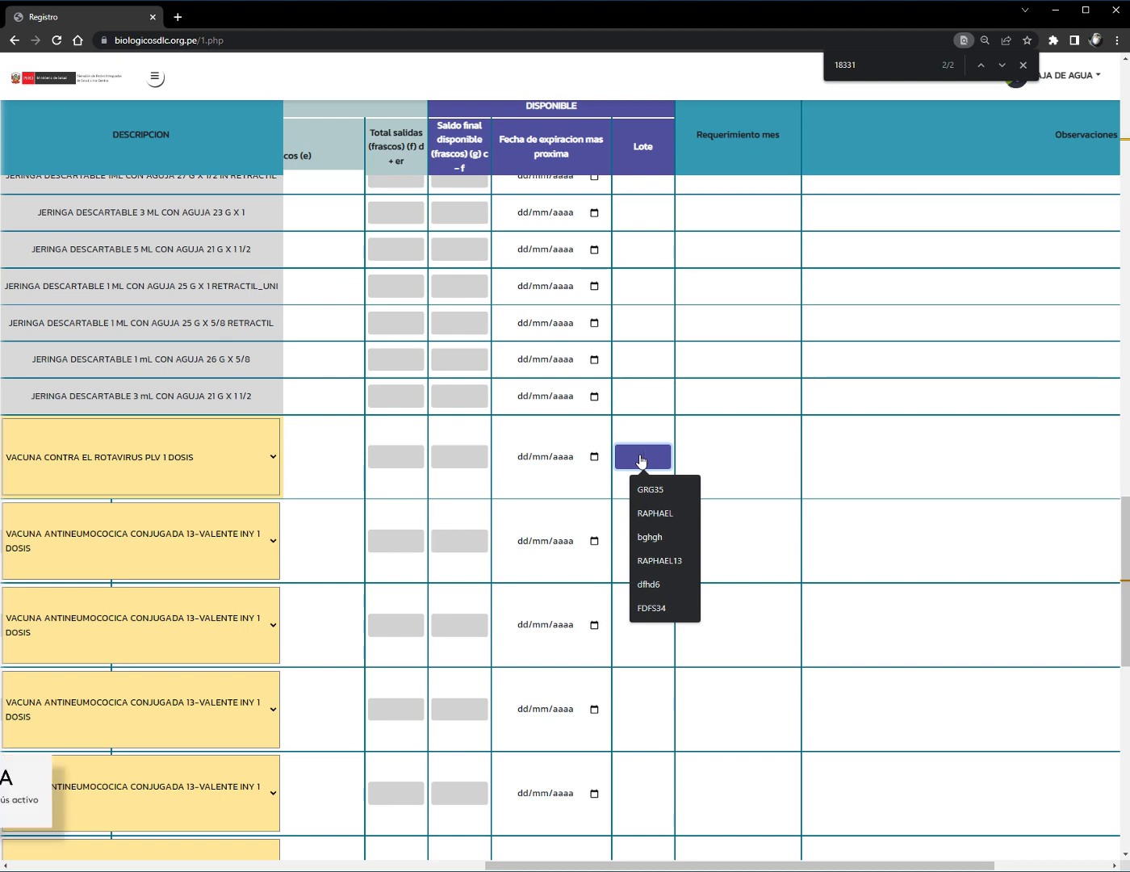
text(LOTE2)
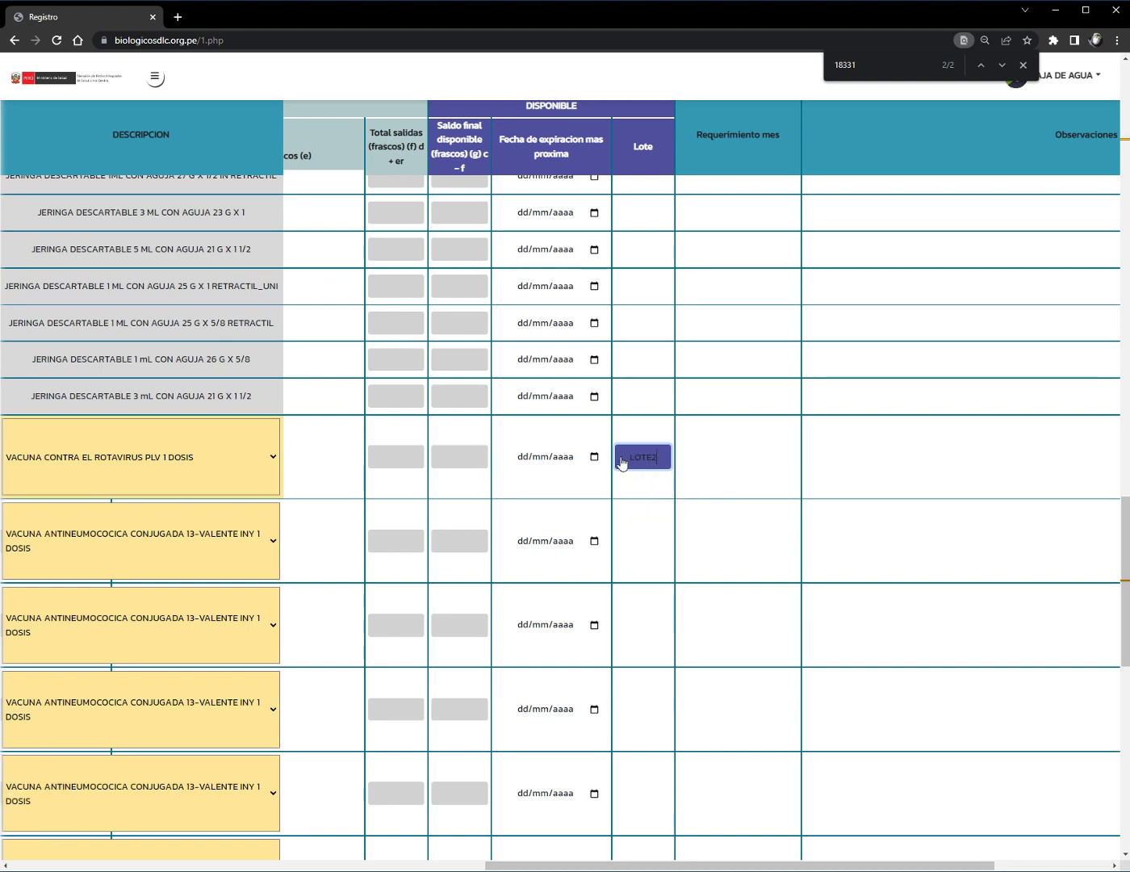
scroll(658, 598, up, 1)
scroll(655, 553, up, 20)
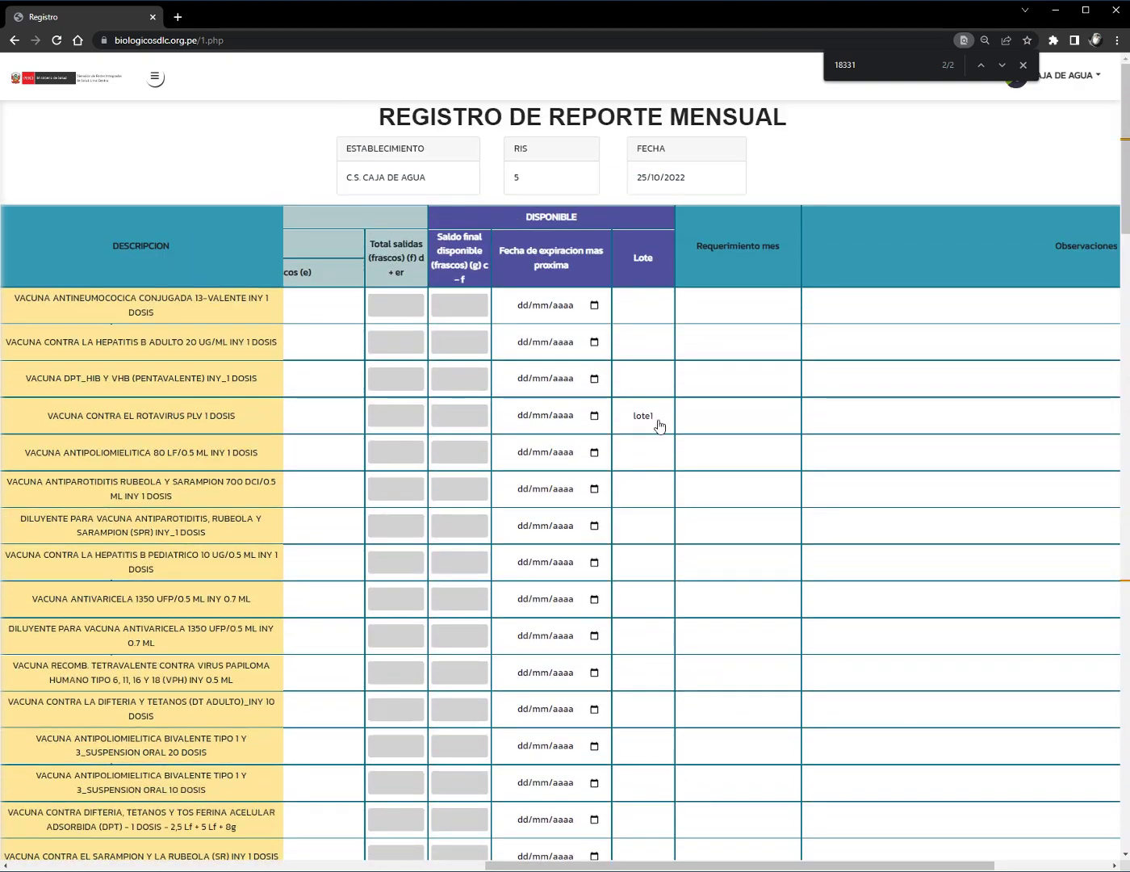
scroll(646, 444, down, 20)
scroll(645, 453, up, 5)
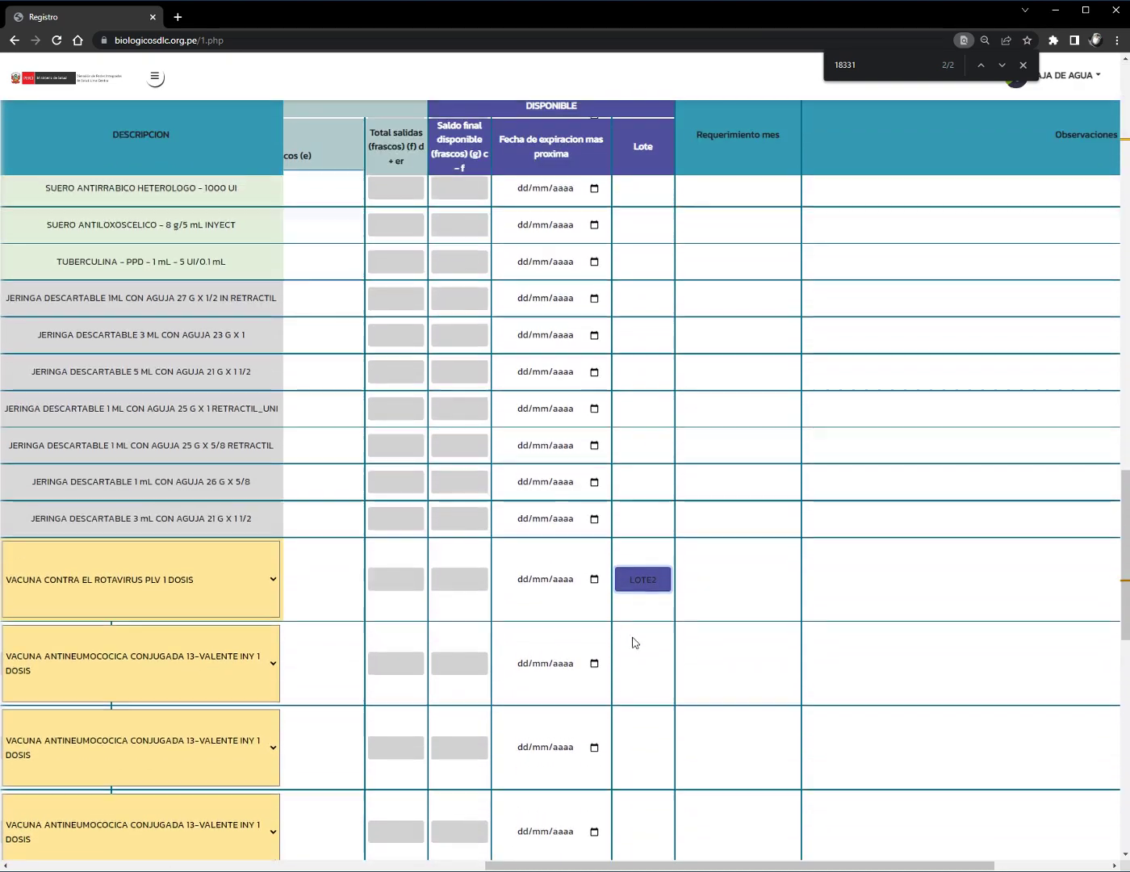
key(Tab)
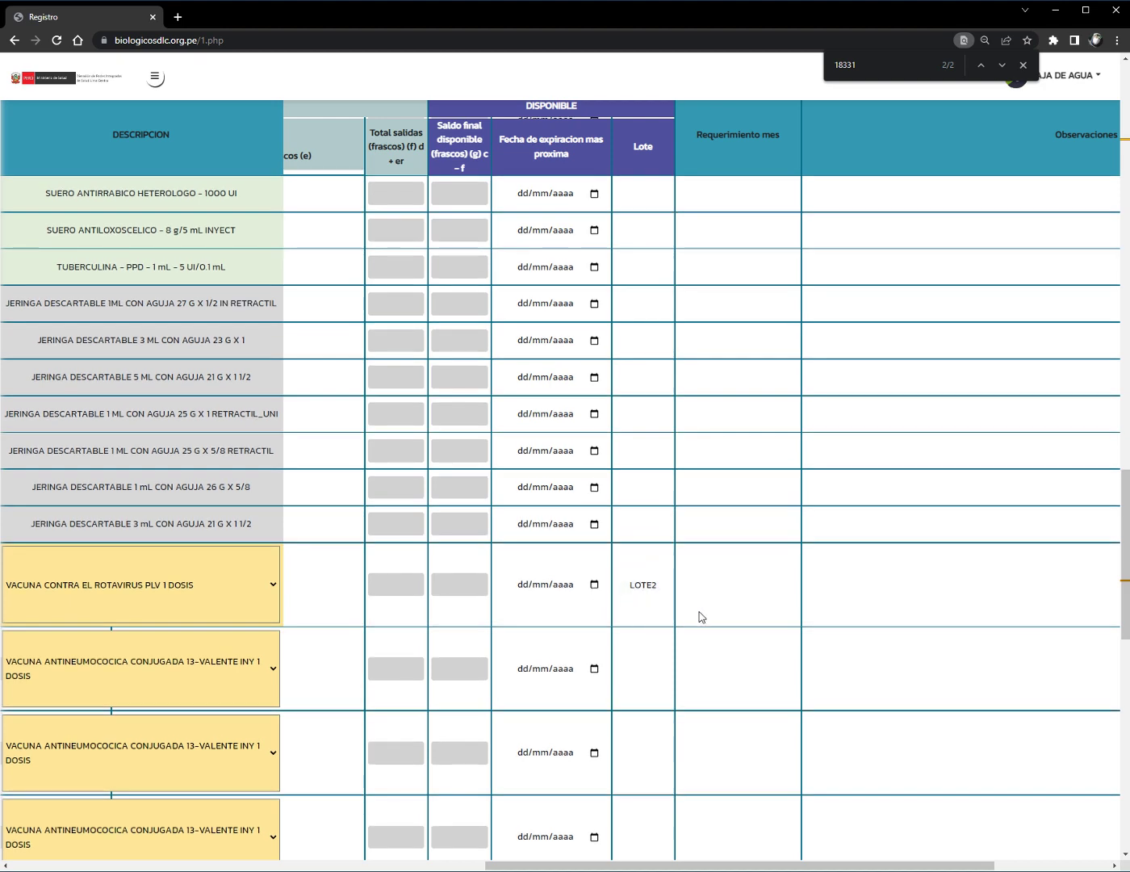
click(794, 585)
- Set the second and third additional rows to VACUNA CONTRA LA HEPATITIS B ADULTO 20 UG/ML INY 1 DOSIS
scroll(581, 611, left, 12)
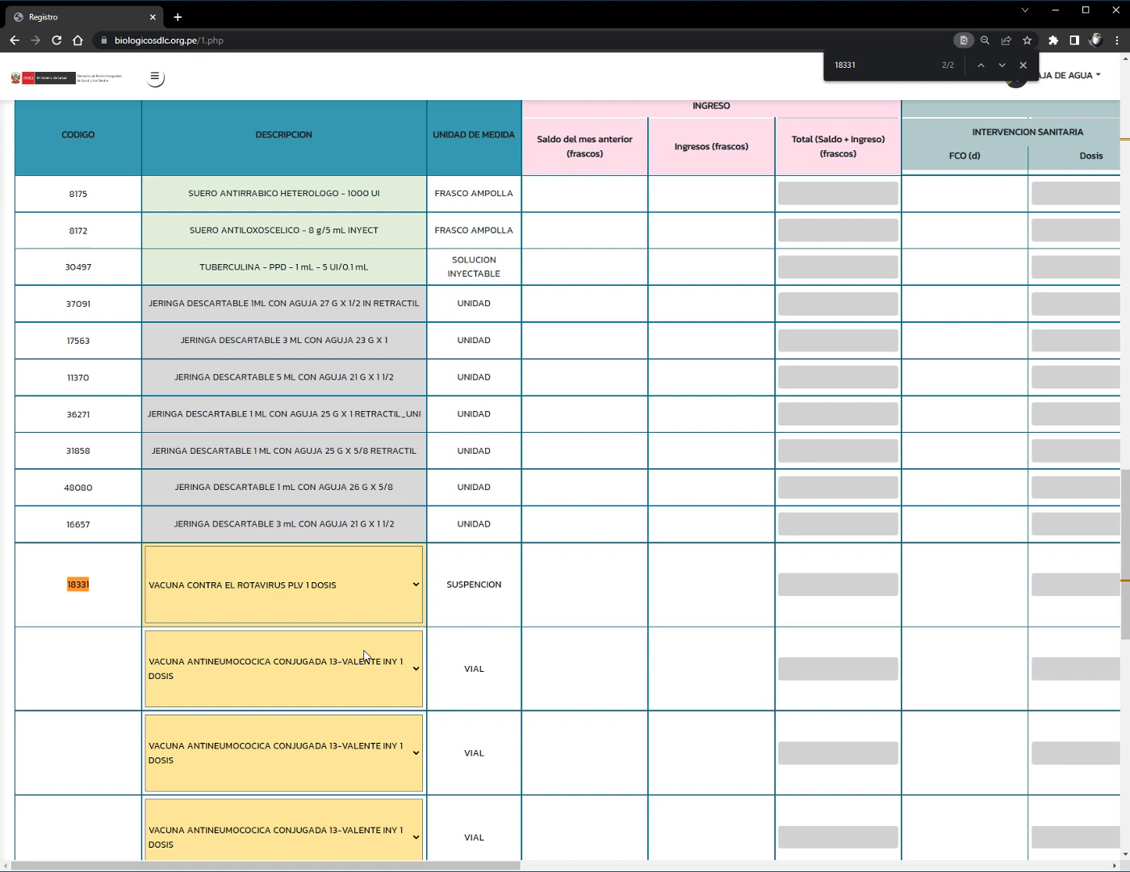
scroll(364, 658, down, 2)
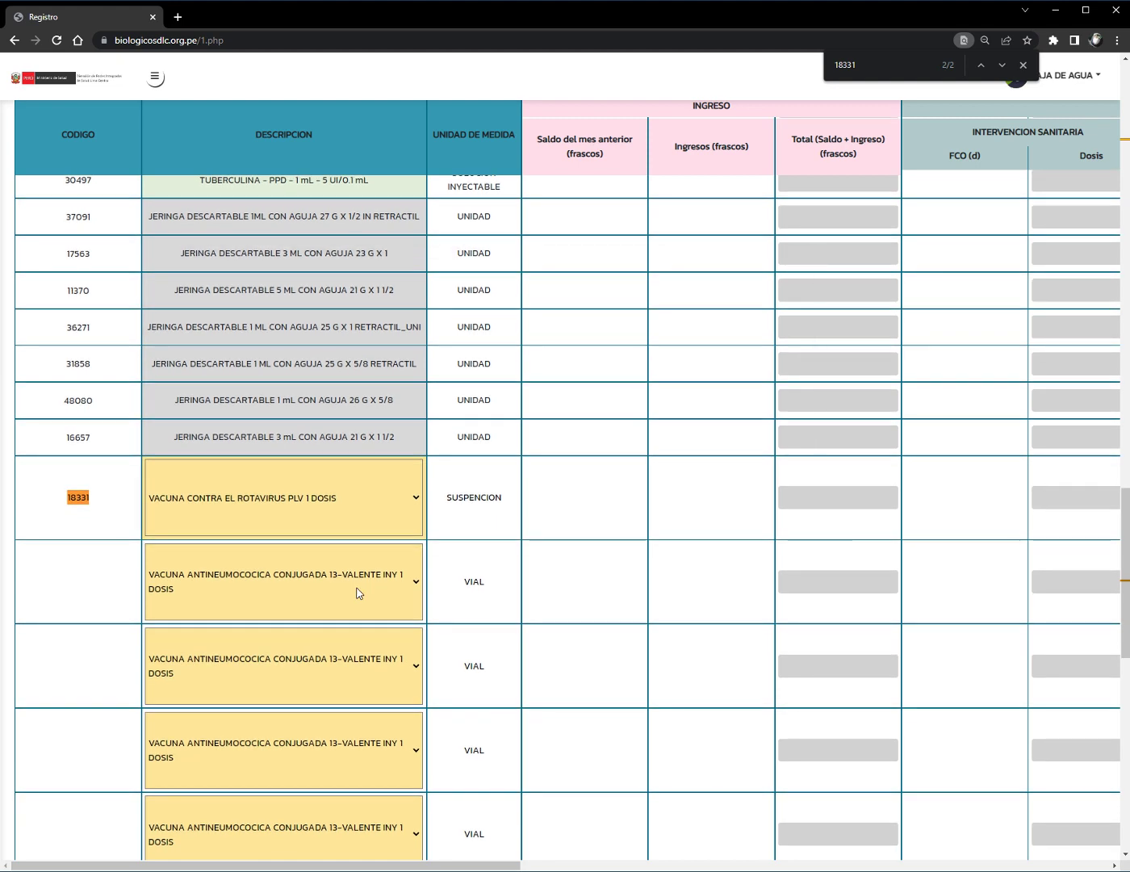
click(389, 589)
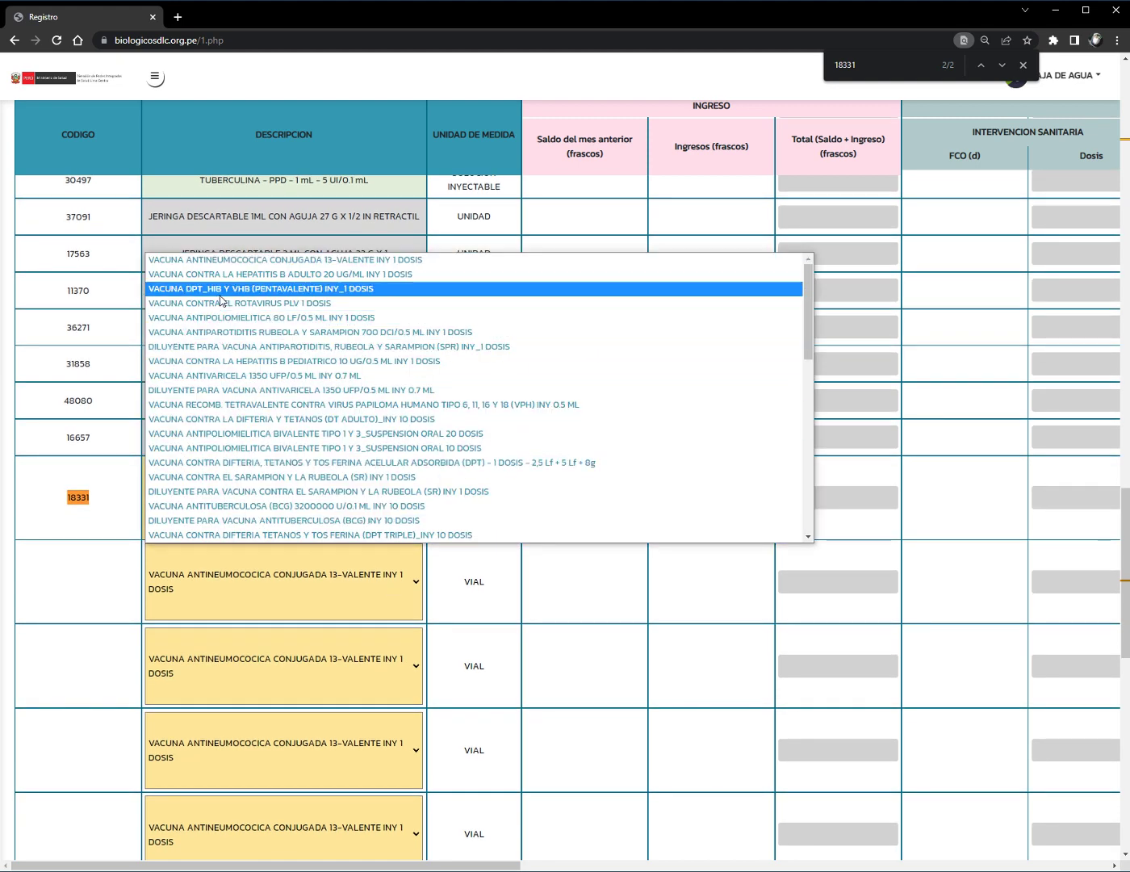
click(275, 276)
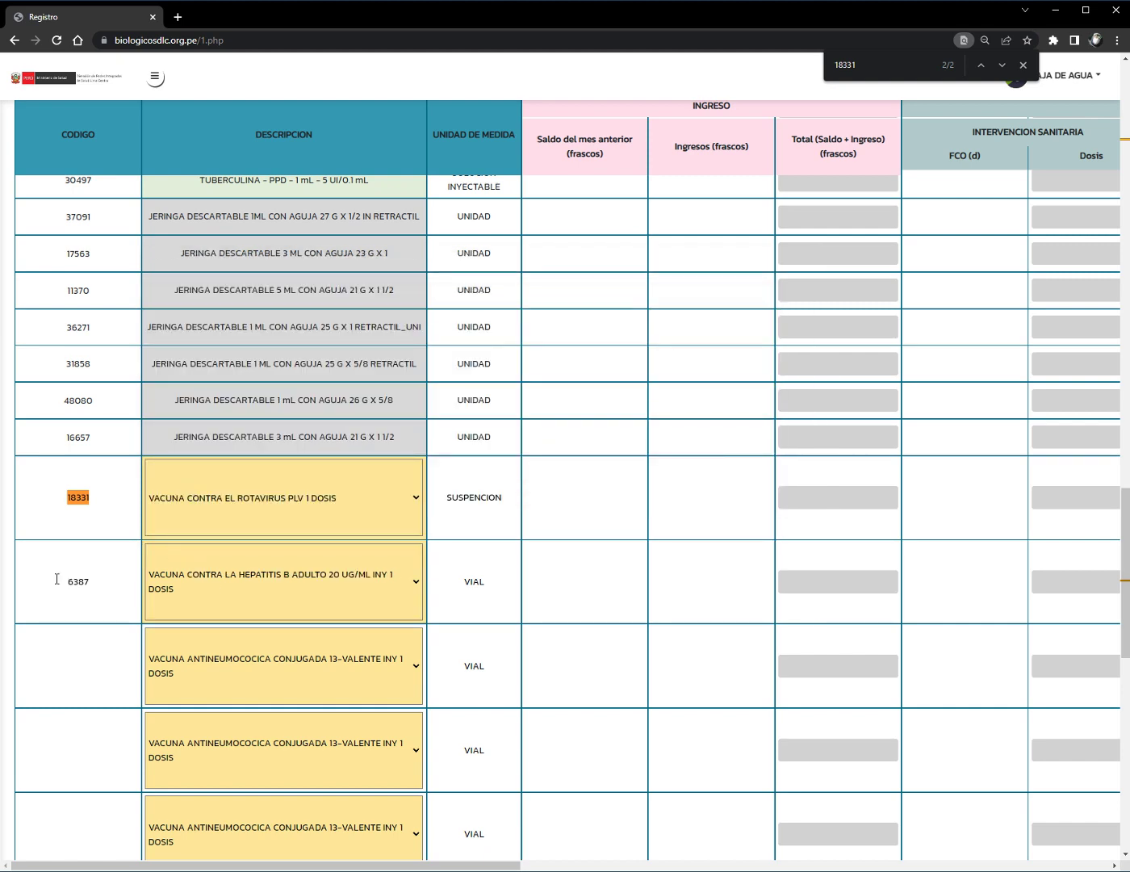
click(323, 665)
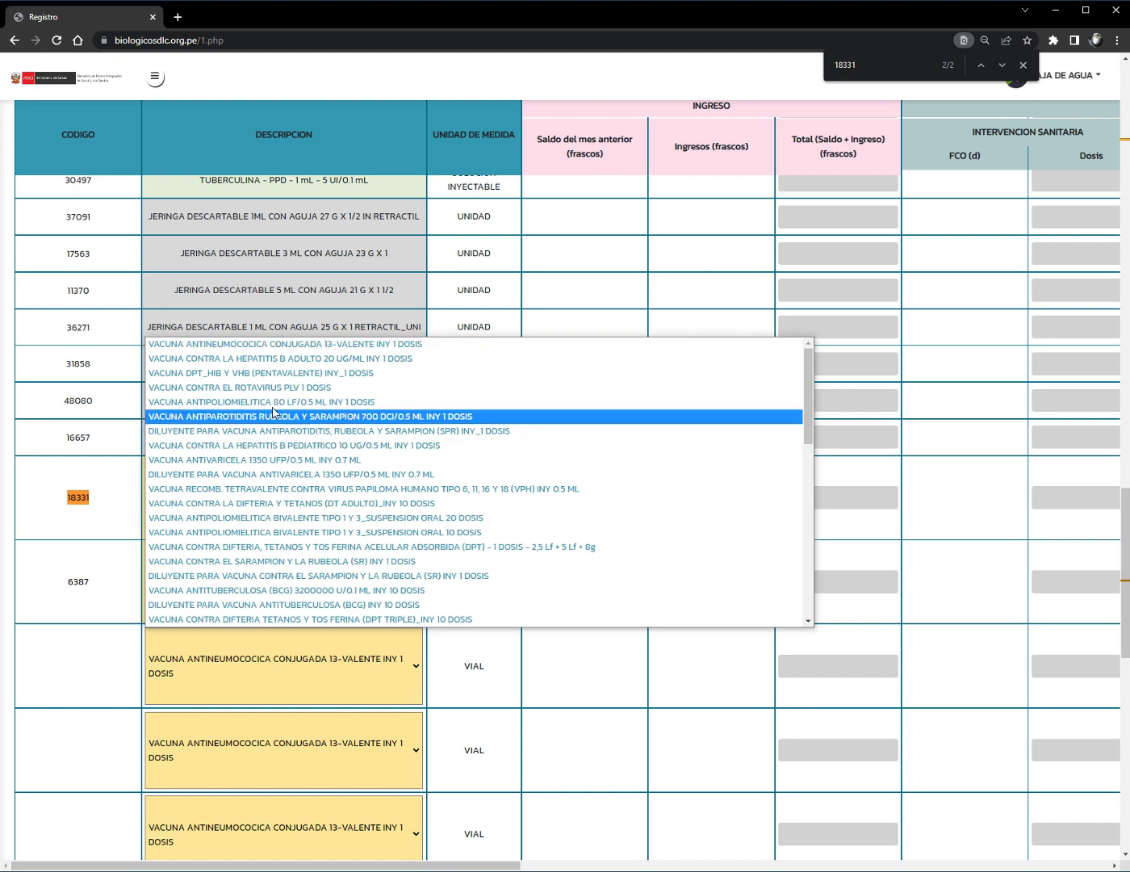
click(291, 359)
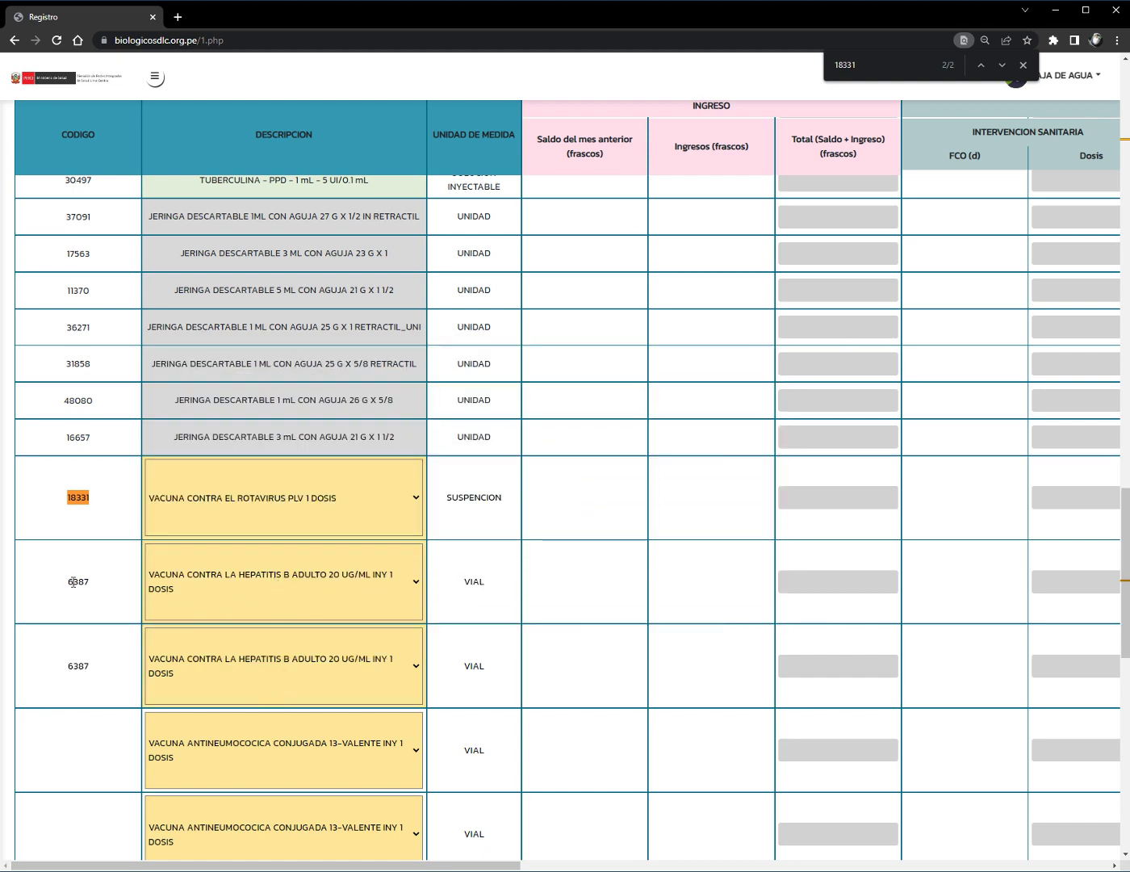
- Search the page for product code 6387 and go through each matching hepatitis B row
drag(69, 583, 99, 585)
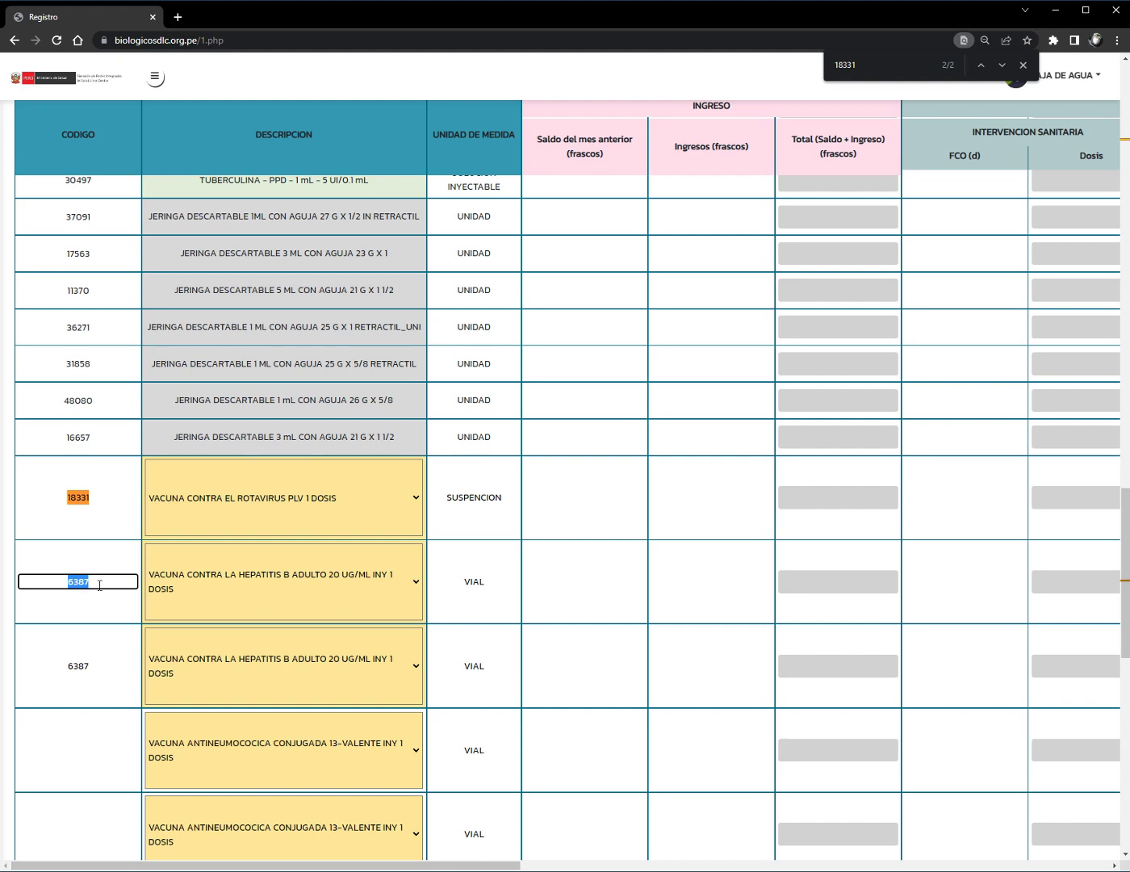
key(ctrl+f)
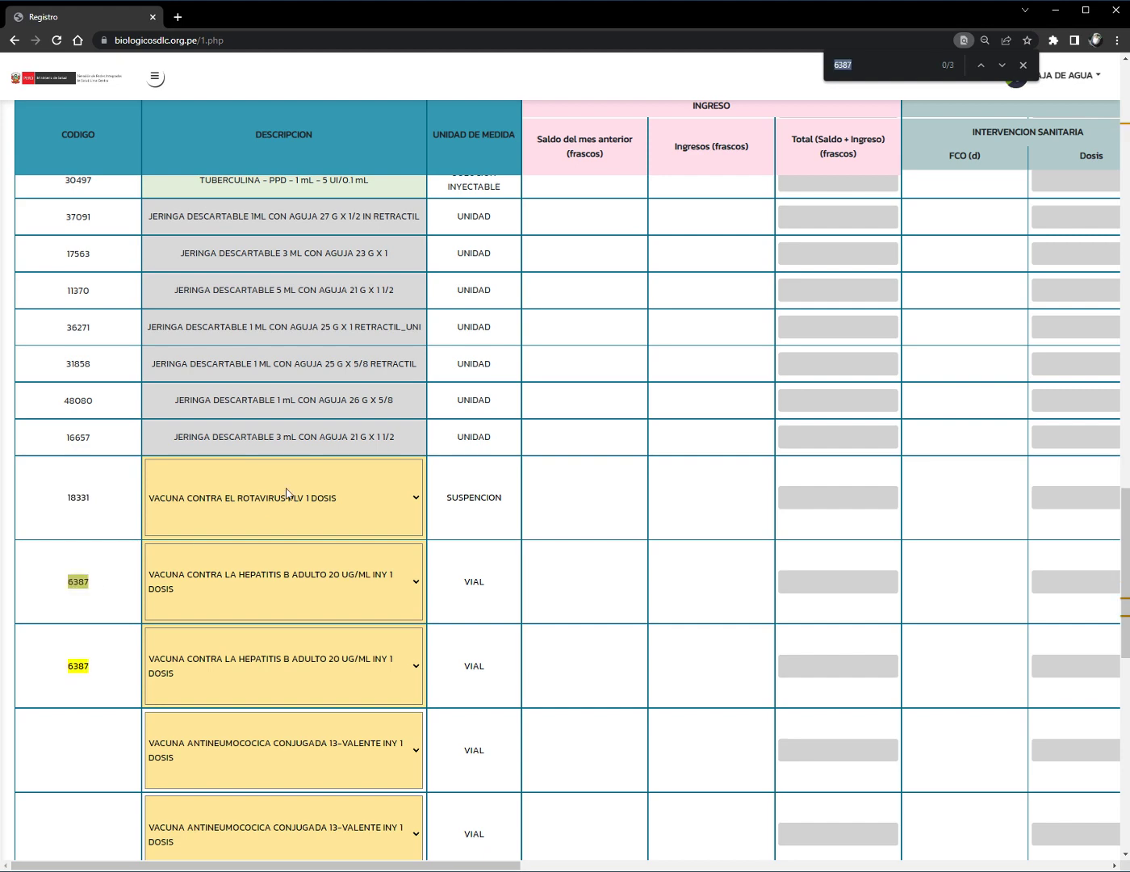
click(985, 65)
click(982, 70)
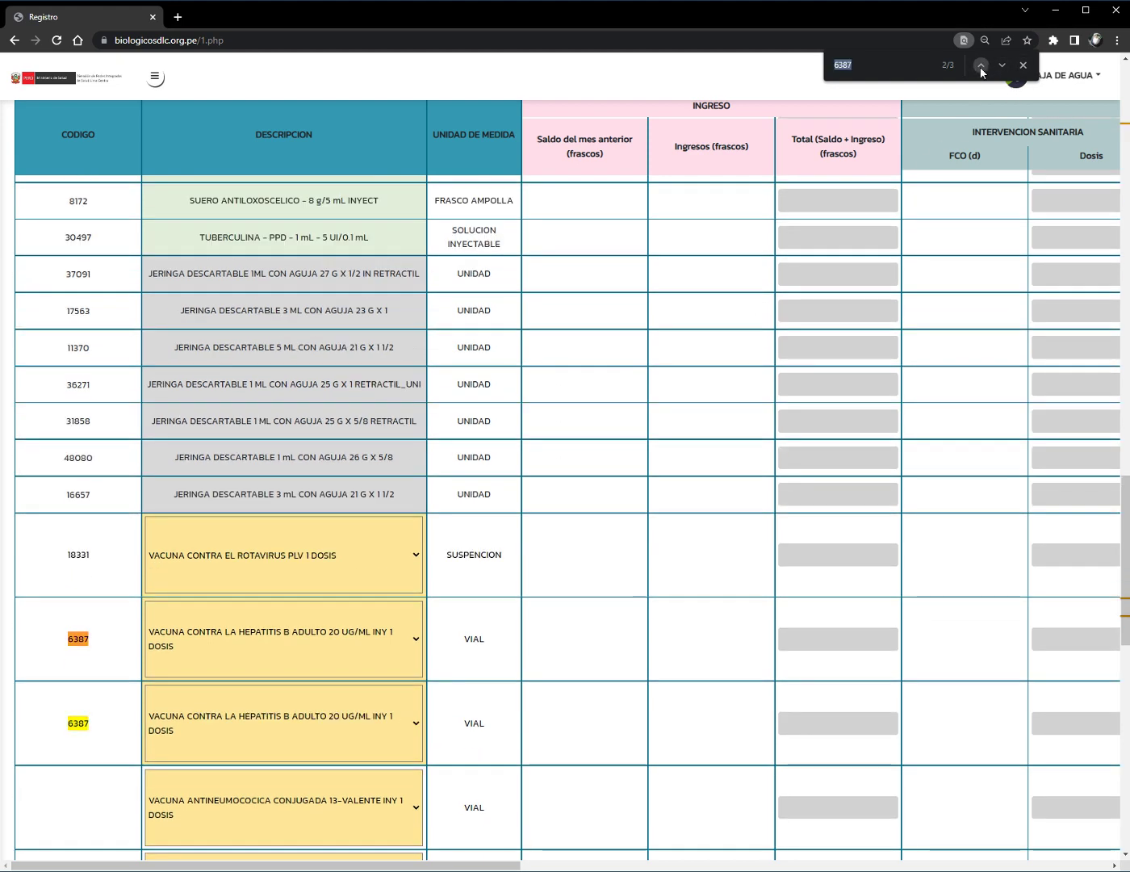
click(982, 69)
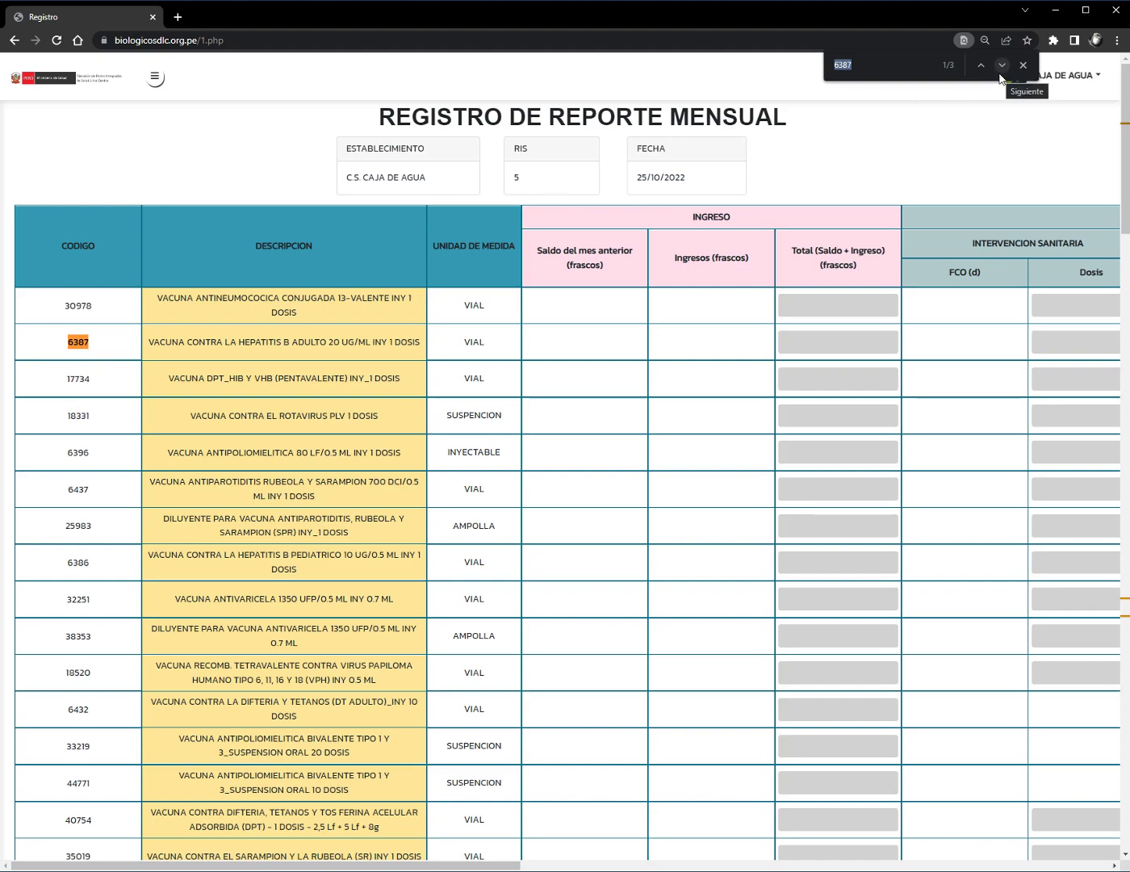
click(1001, 73)
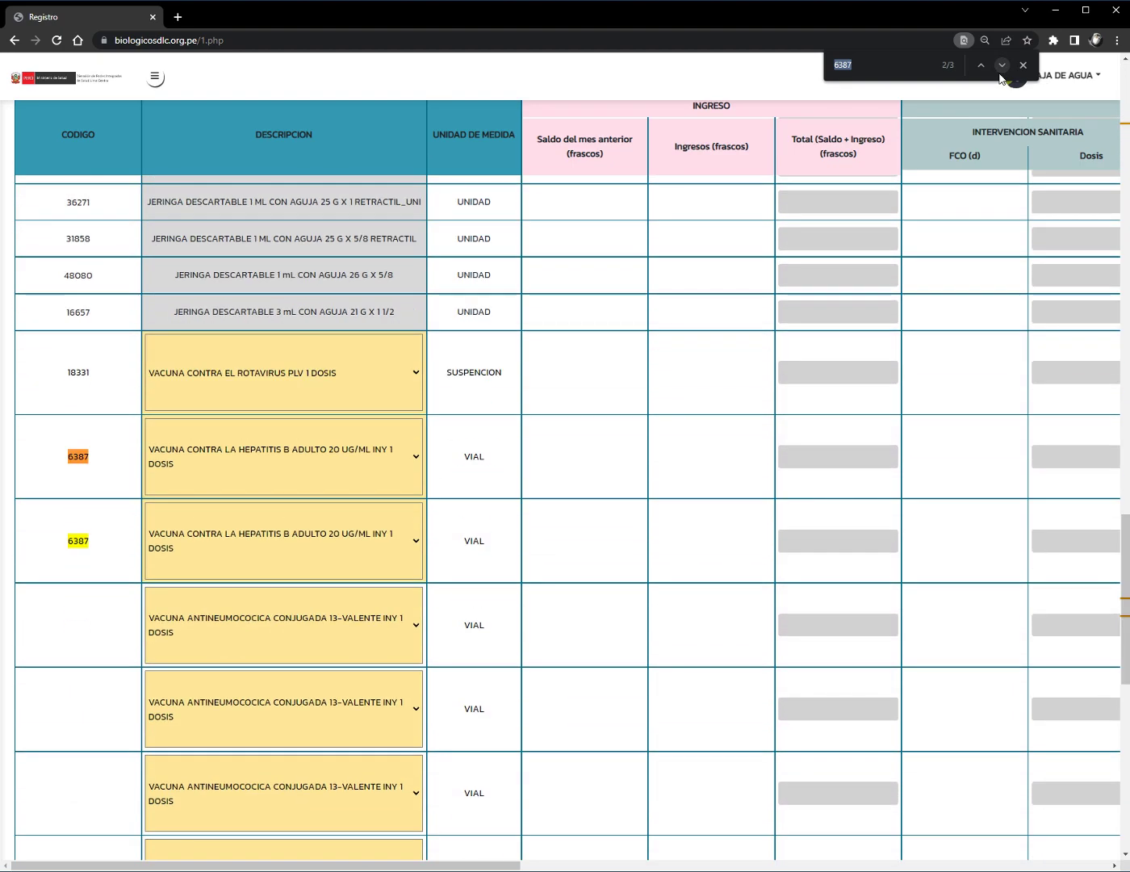
click(1001, 75)
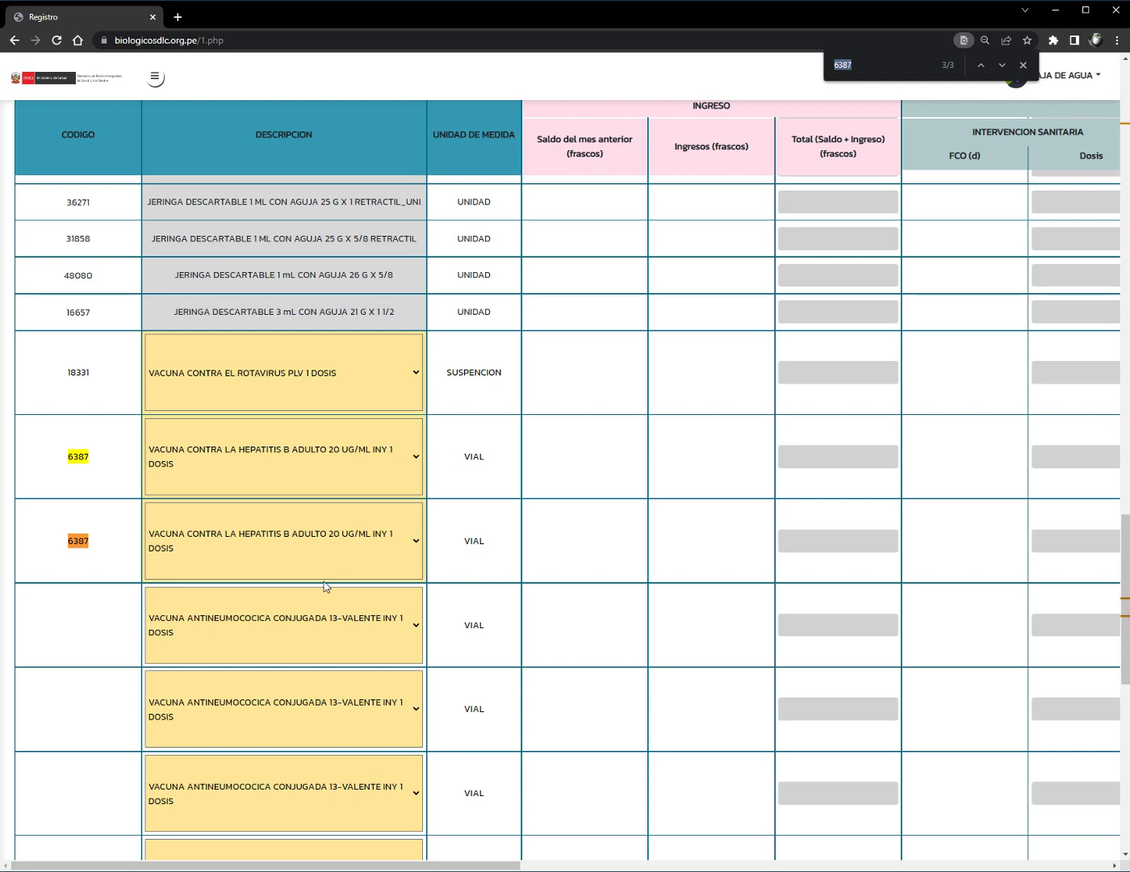
- Inspect the remaining additional rows down to the end of the form and their empty code fields
scroll(260, 421, down, 10)
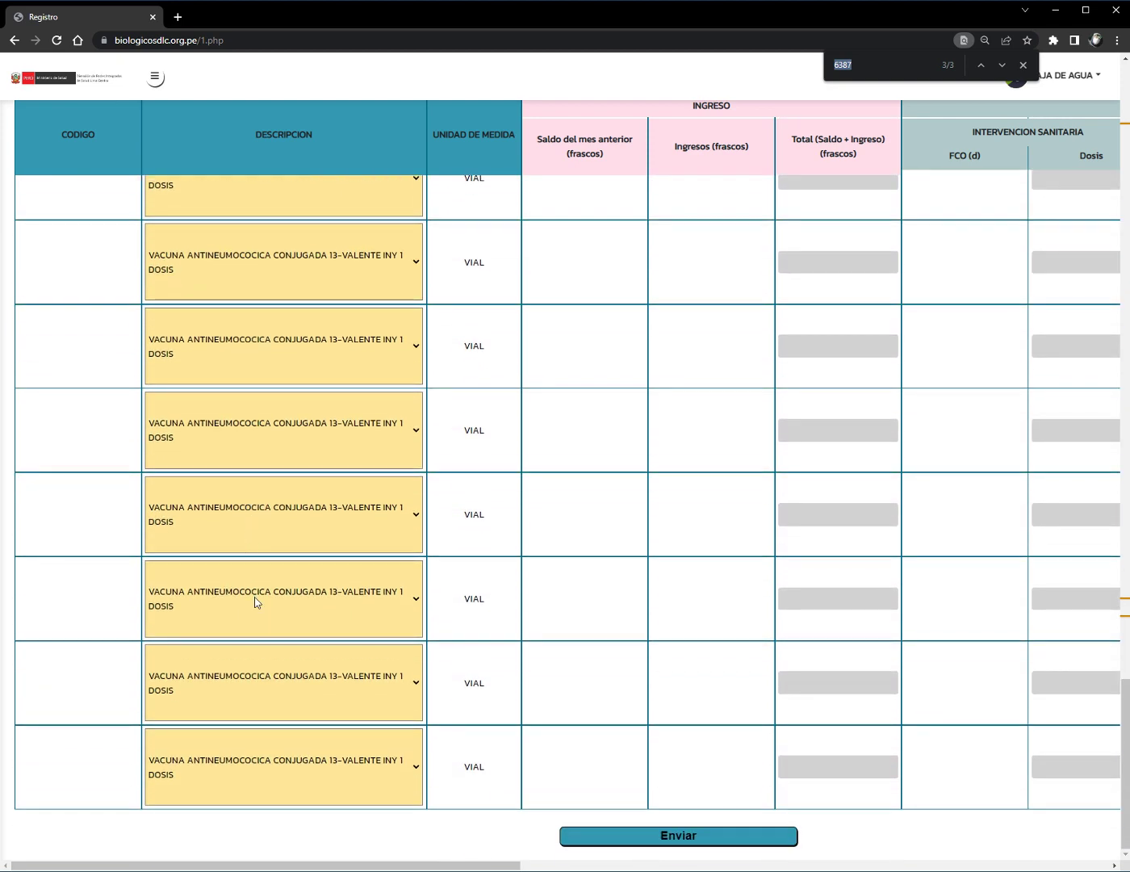
scroll(259, 579, up, 10)
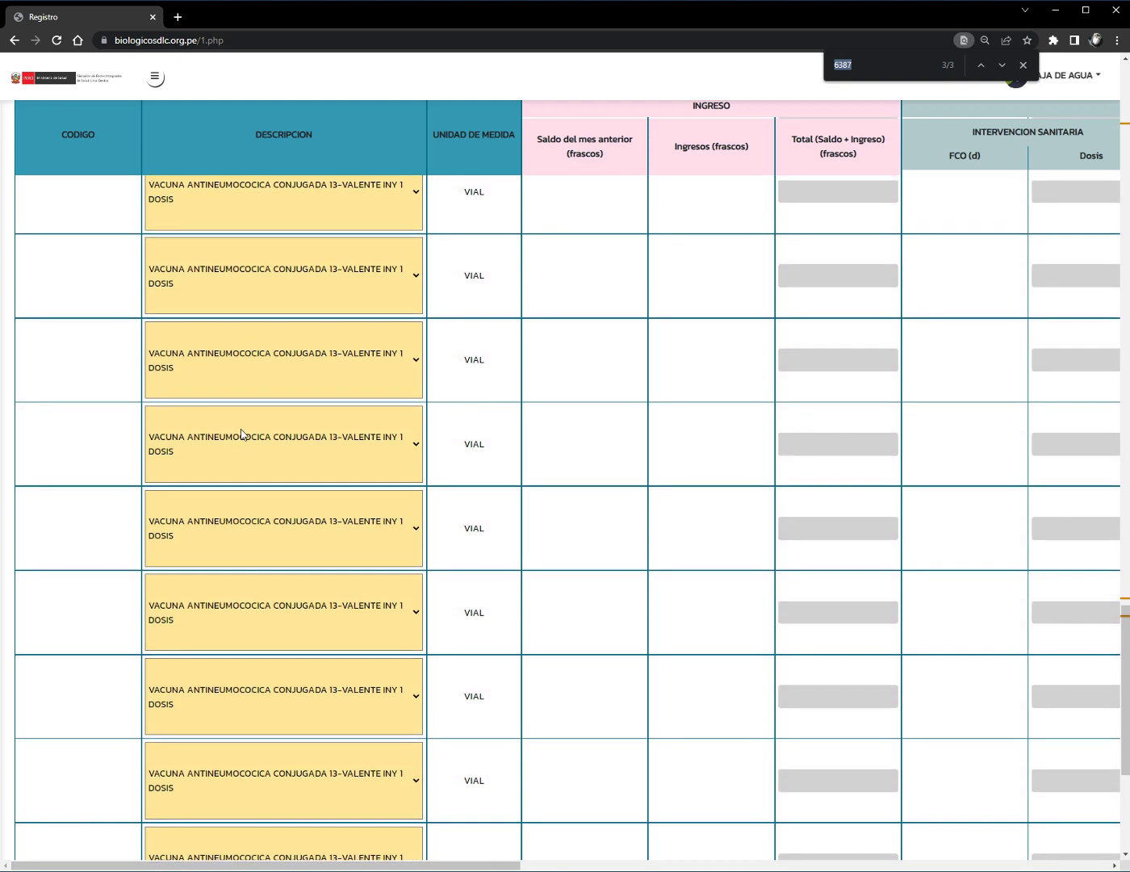
scroll(232, 635, down, 2)
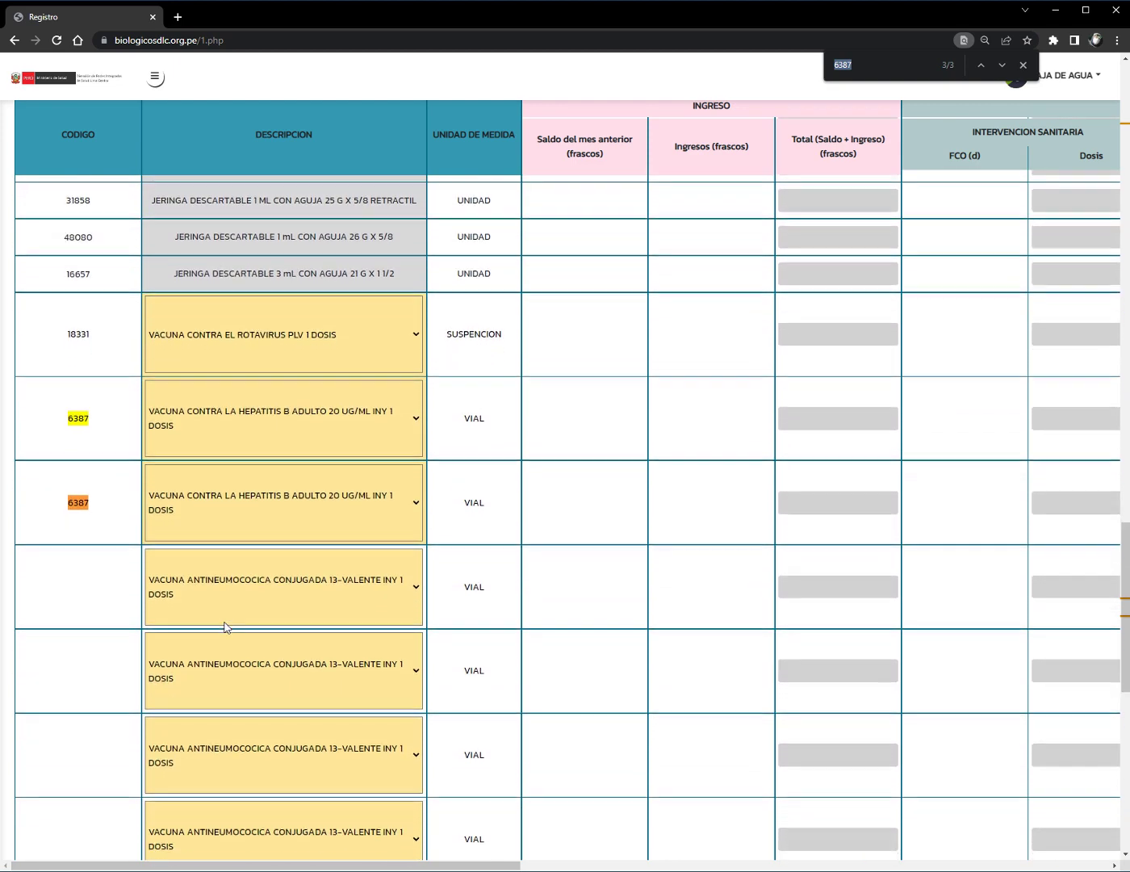
click(86, 547)
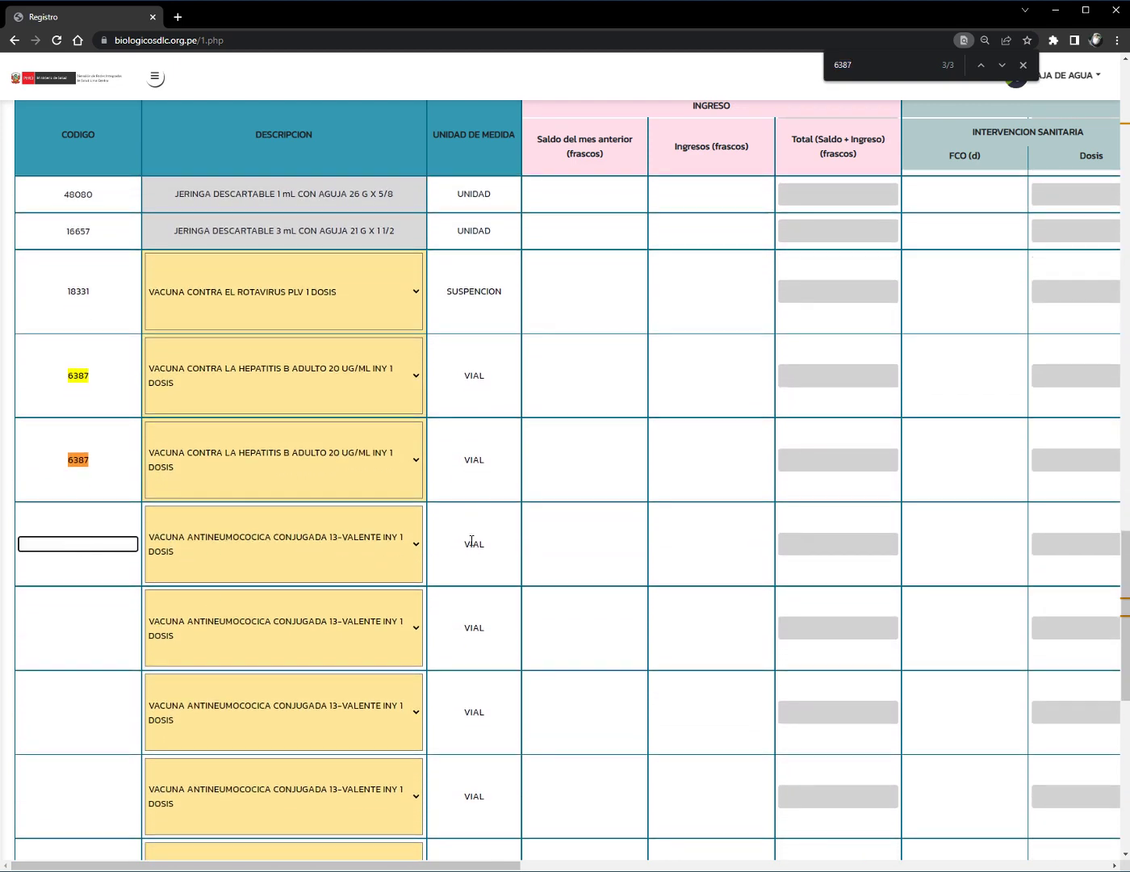
click(84, 620)
click(69, 710)
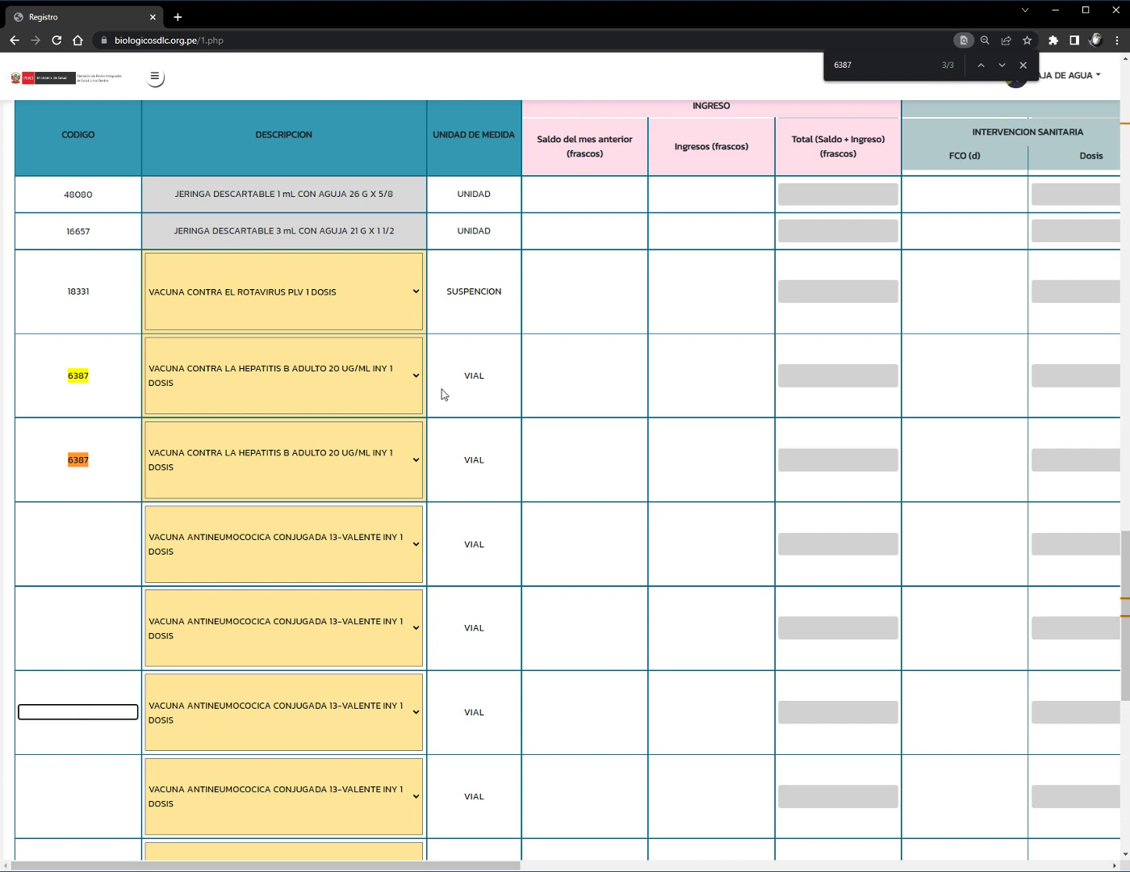
- Examine the report's column groups from Ingreso, Salidas and Disponible through to Requerimiento mes and Observaciones
scroll(255, 514, up, 2)
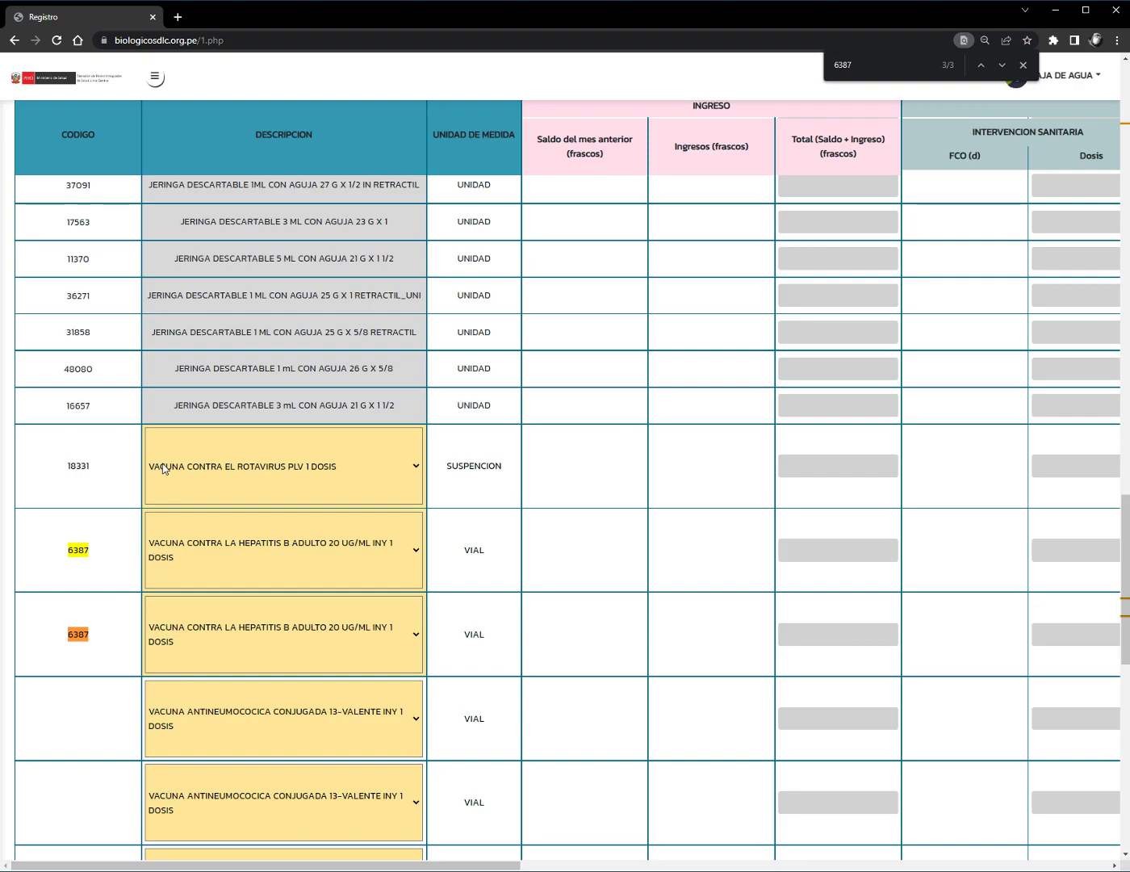
scroll(161, 524, up, 10)
scroll(170, 455, up, 3)
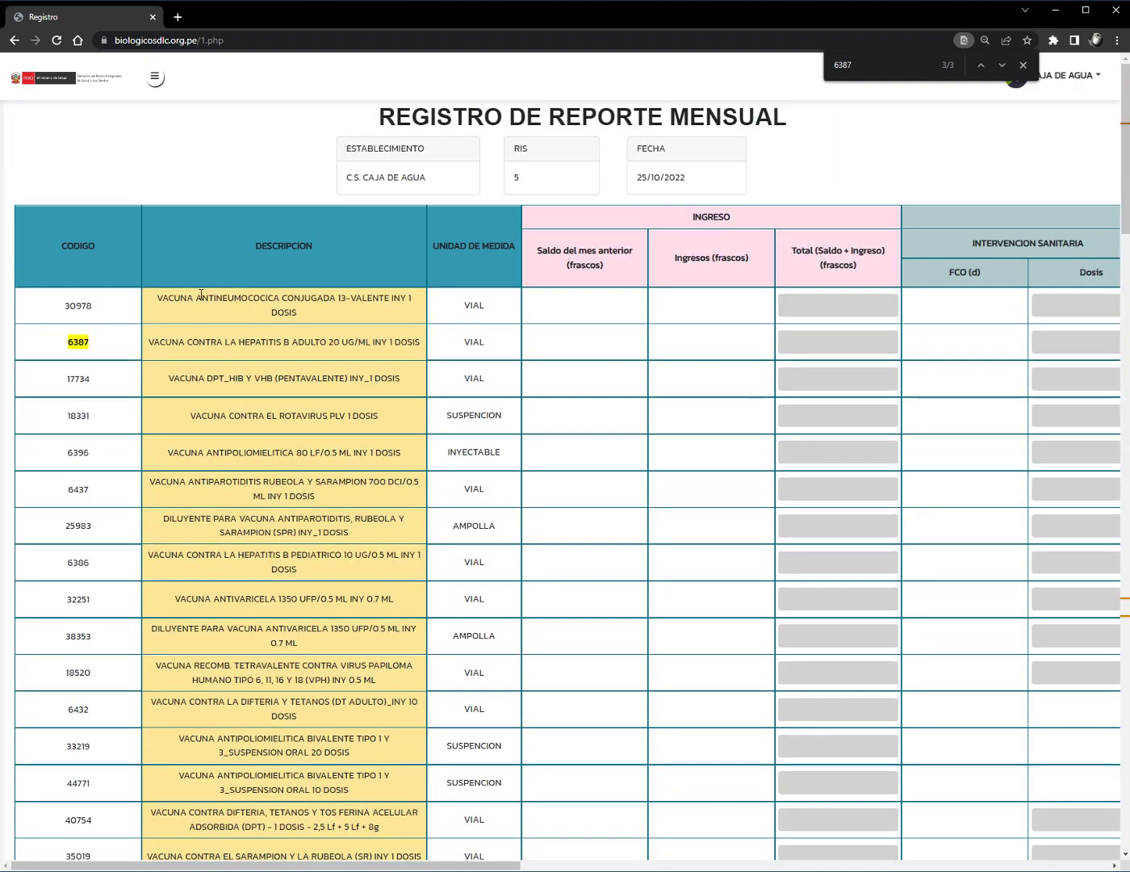
middle_click(210, 191)
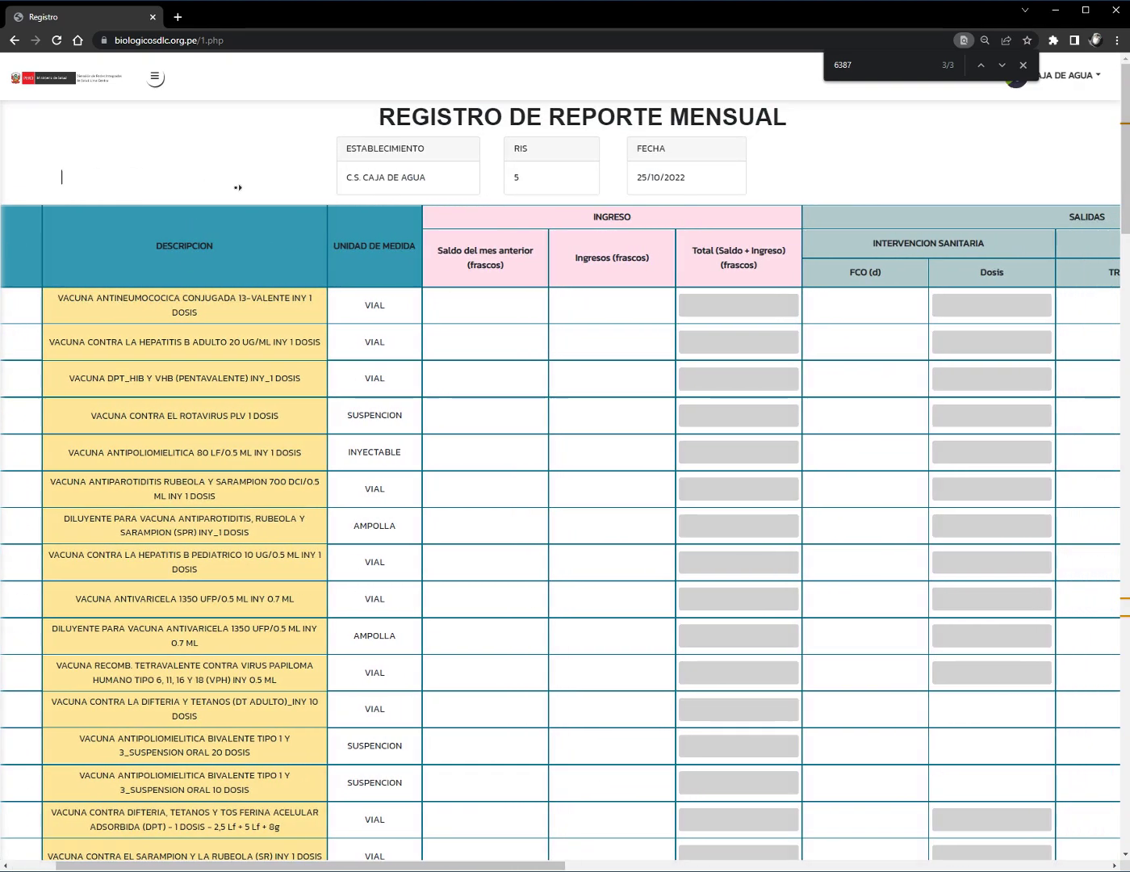
middle_click(282, 196)
drag(484, 220, 833, 224)
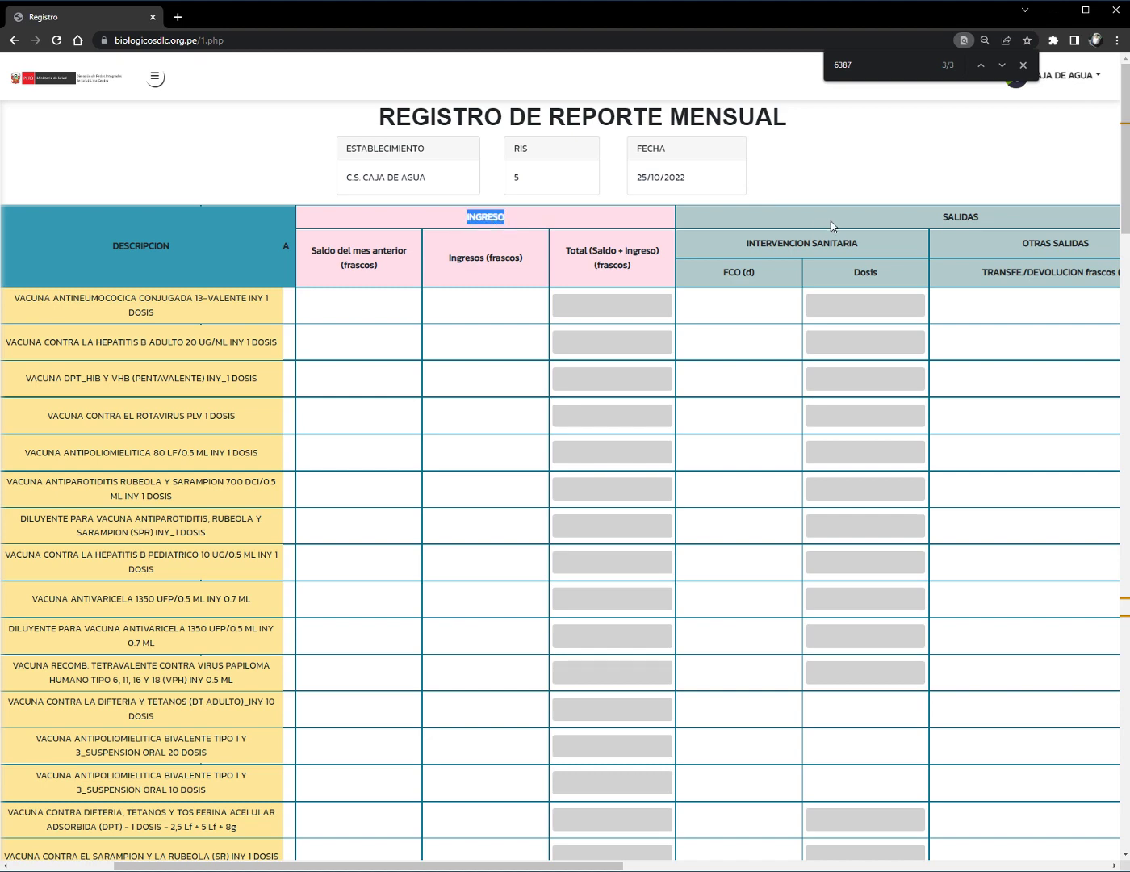
middle_click(913, 176)
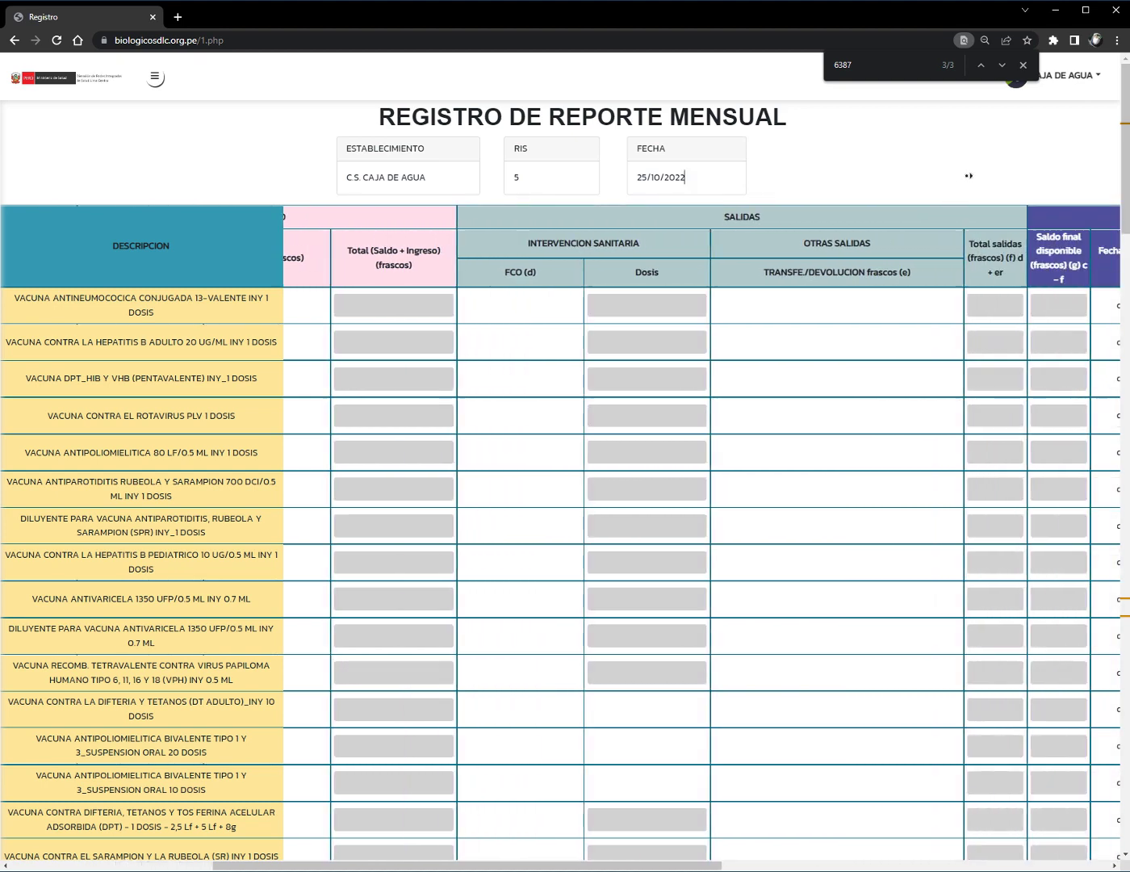
drag(801, 217, 858, 223)
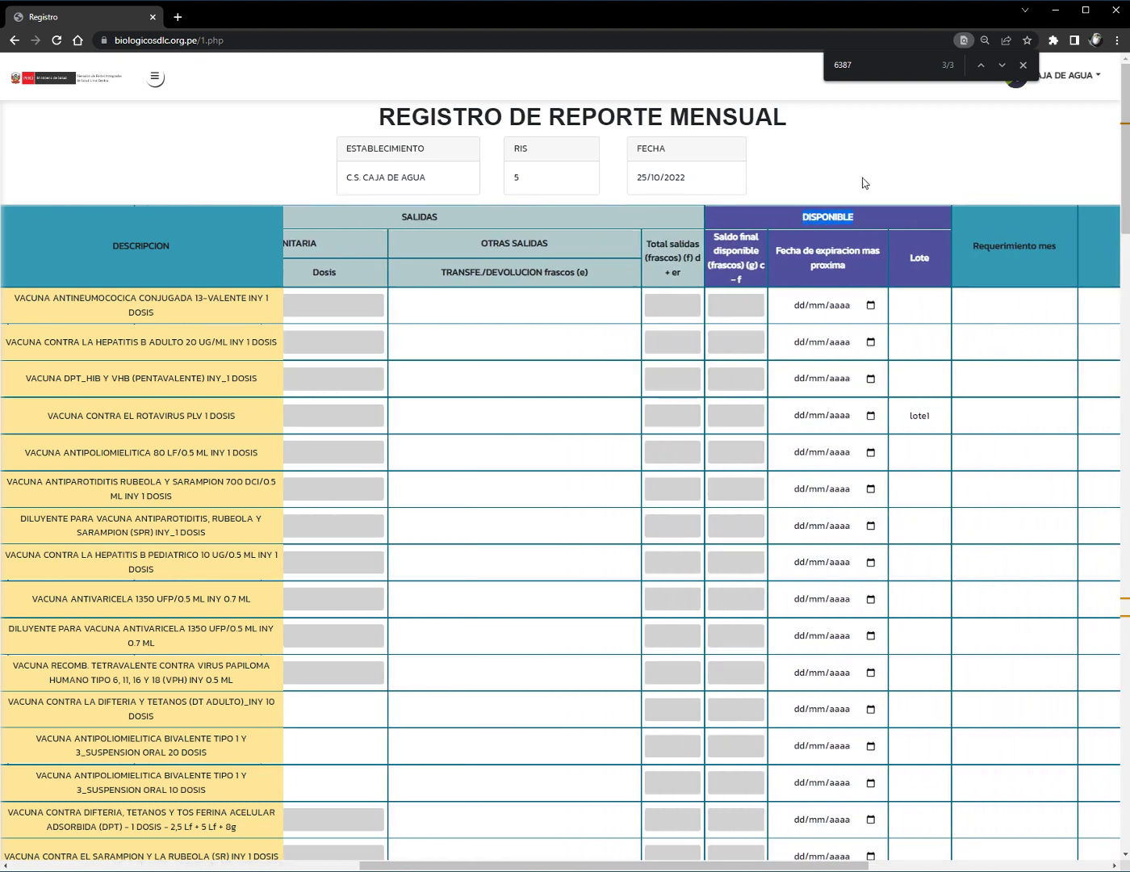
scroll(862, 184, right, 3)
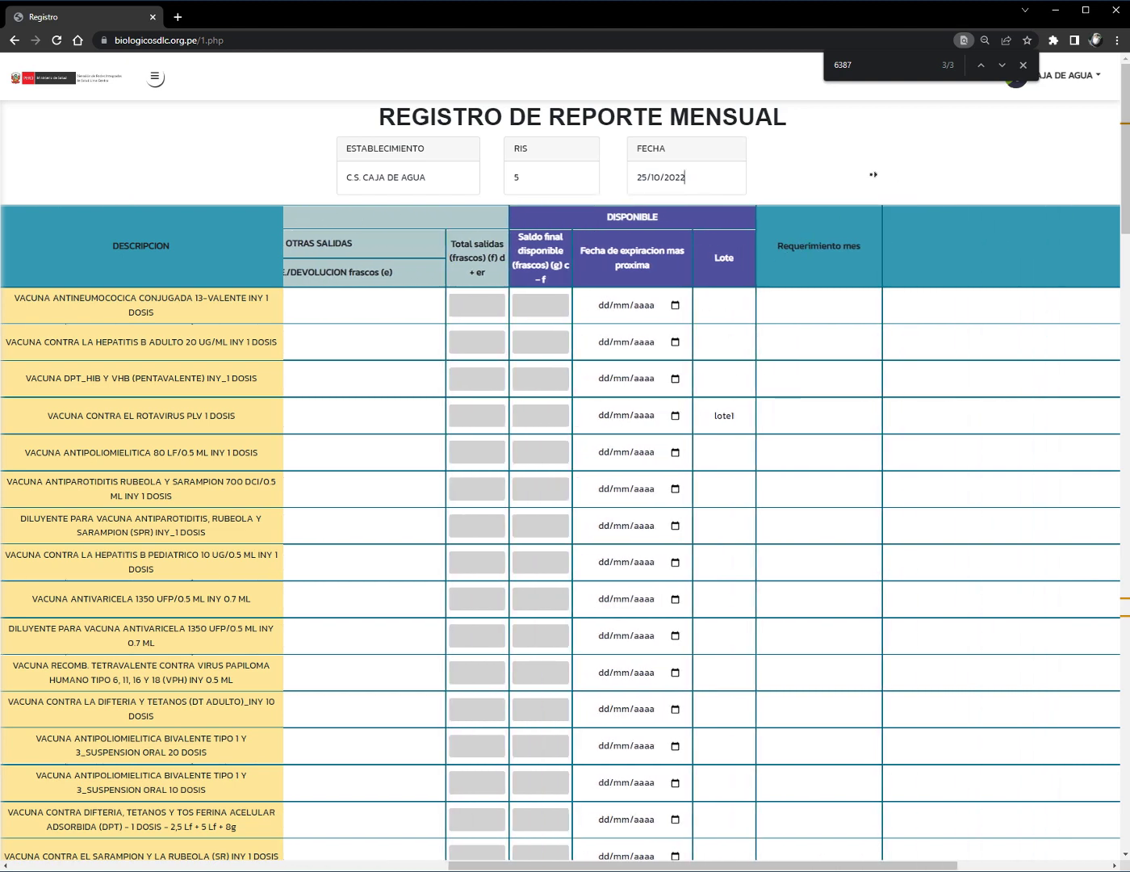
scroll(839, 174, right, 4)
drag(857, 246, 941, 255)
click(901, 197)
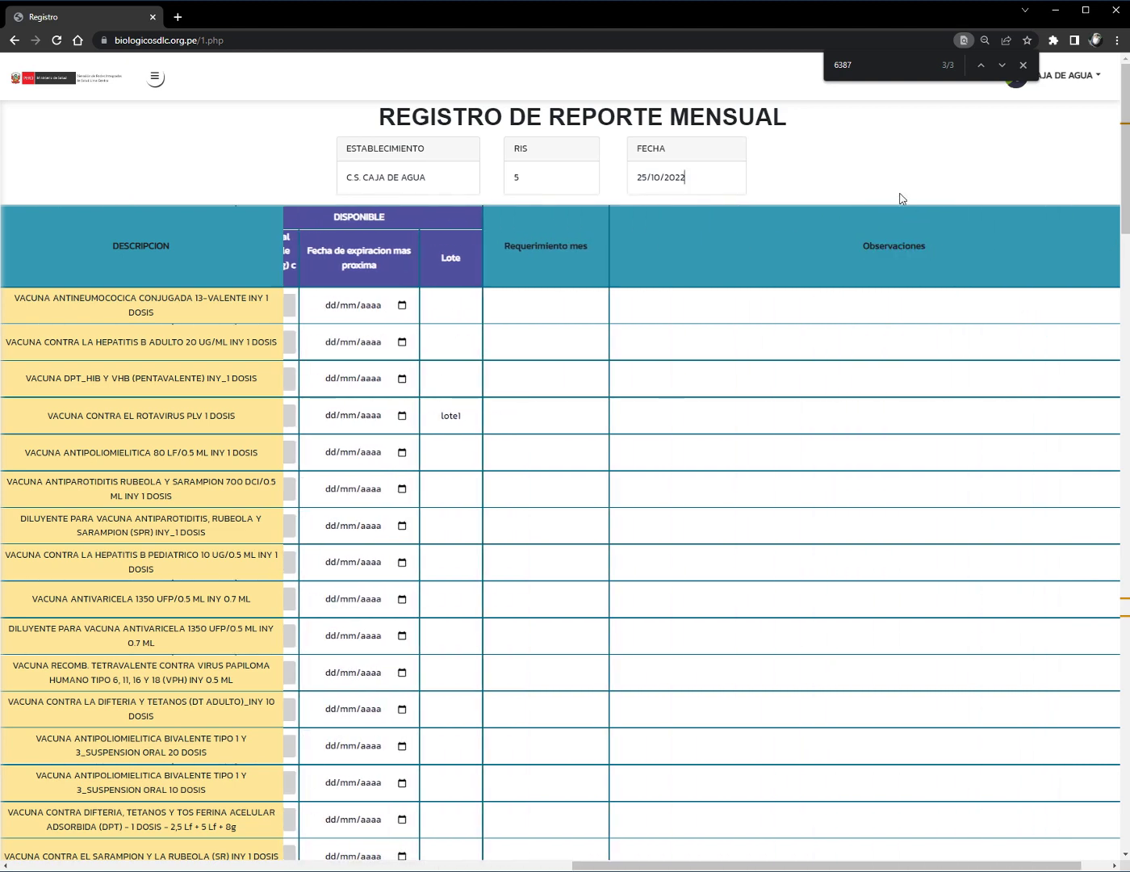
click(730, 179)
- For VACUNA ANTINEUMOCOCICA CONJUGADA 13-VALENTE, enter 30 as the previous month's balance and 50 as Ingresos so the total is calculated
scroll(730, 180, left, 10)
middle_click(826, 181)
scroll(826, 181, right, 3)
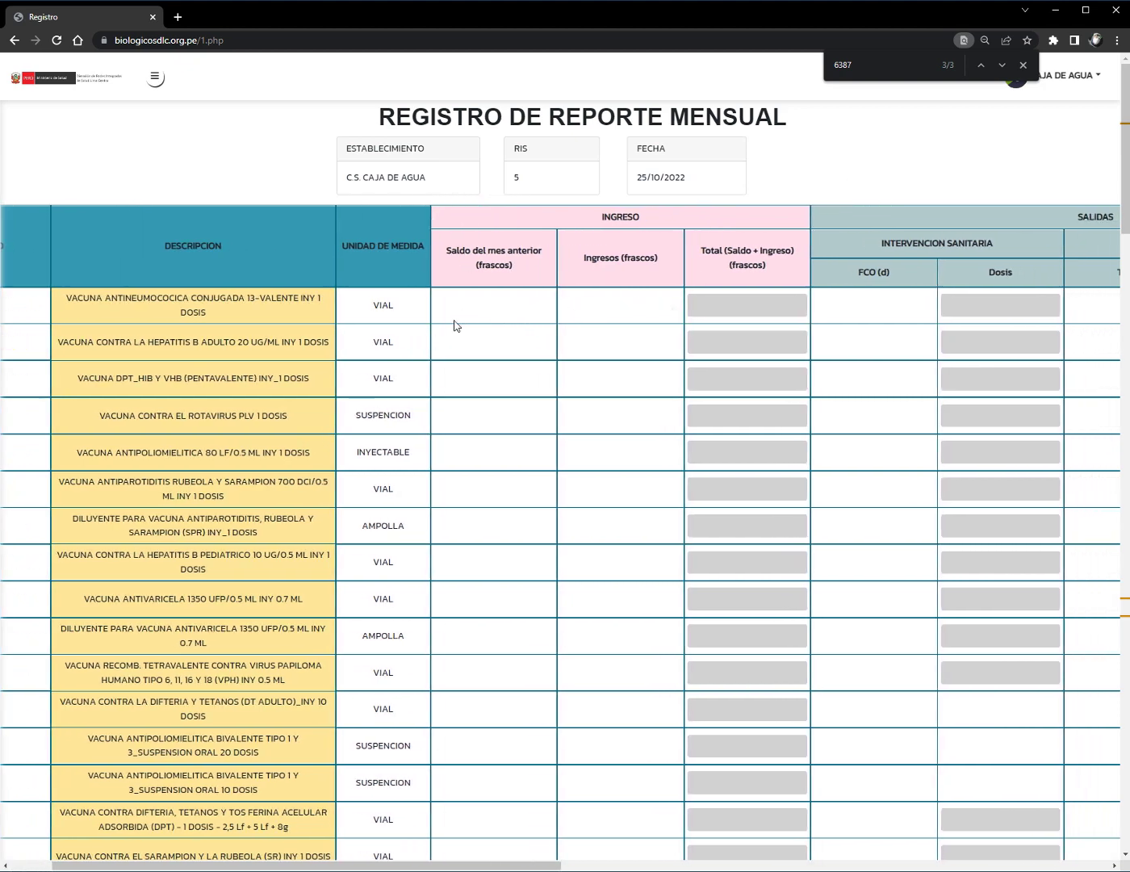
click(502, 303)
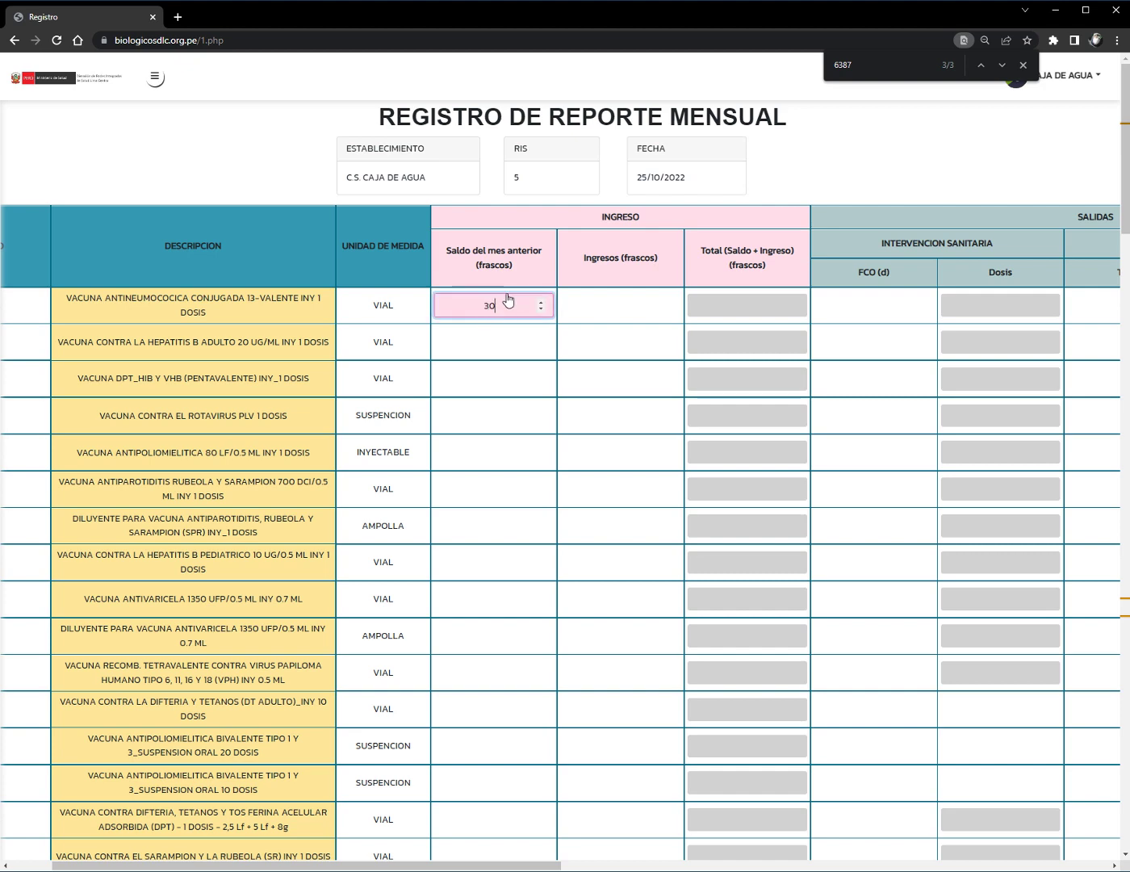
key(Tab)
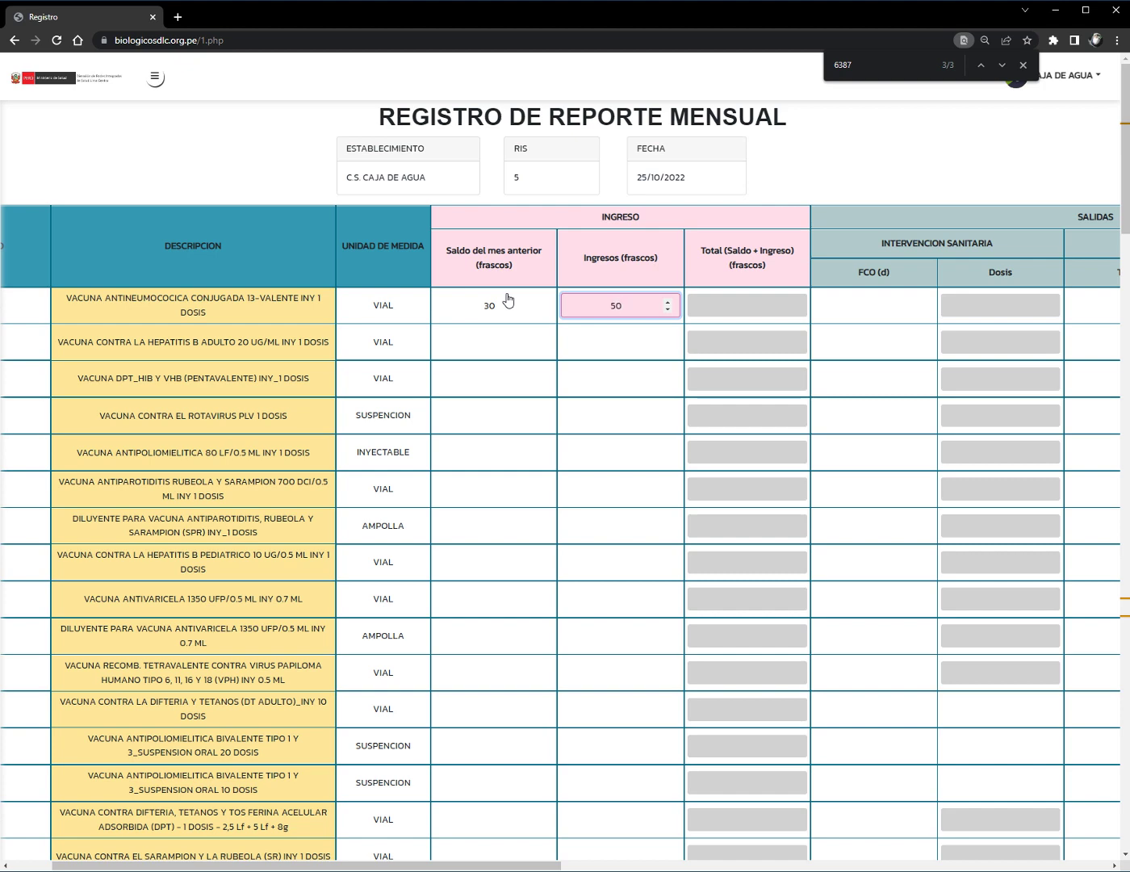
click(844, 314)
click(748, 309)
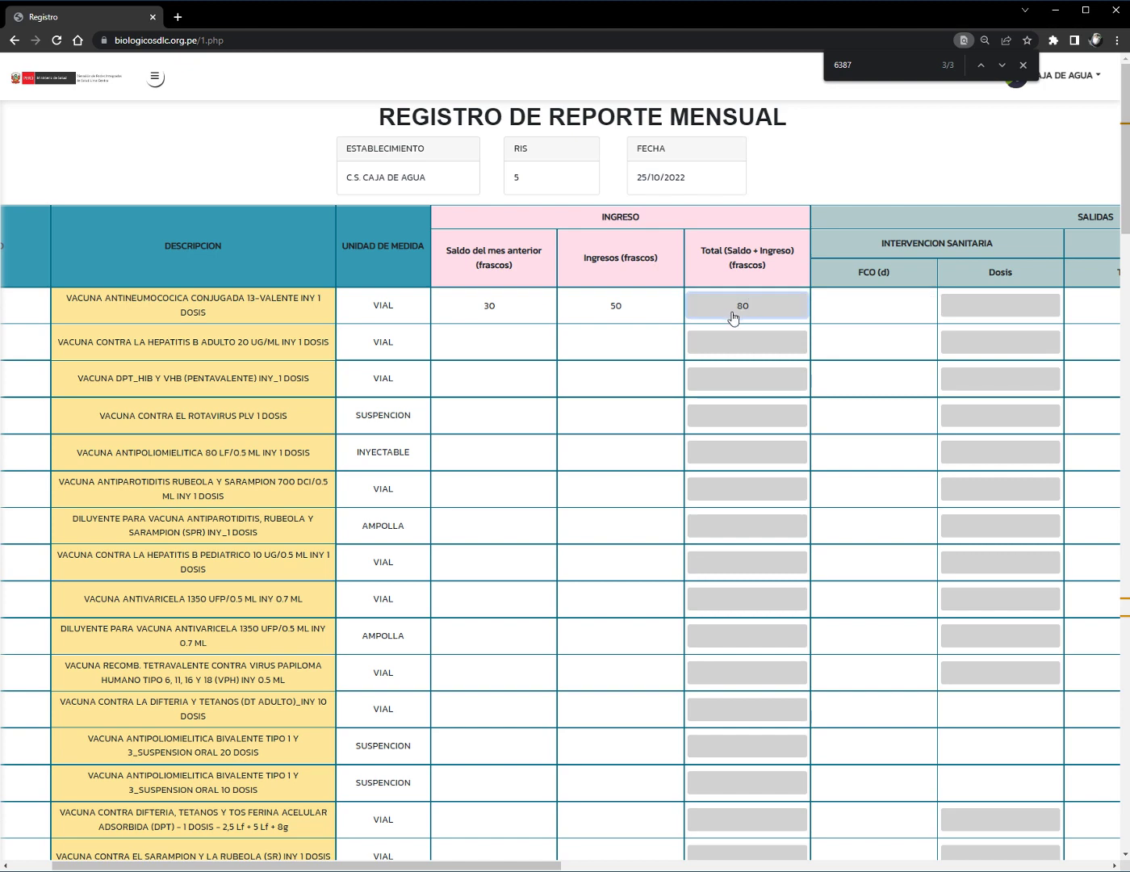
- Raise the Ingresos quantity of VACUNA ANTINEUMOCOCICA CONJUGADA 13-VALENTE to 55
click(666, 319)
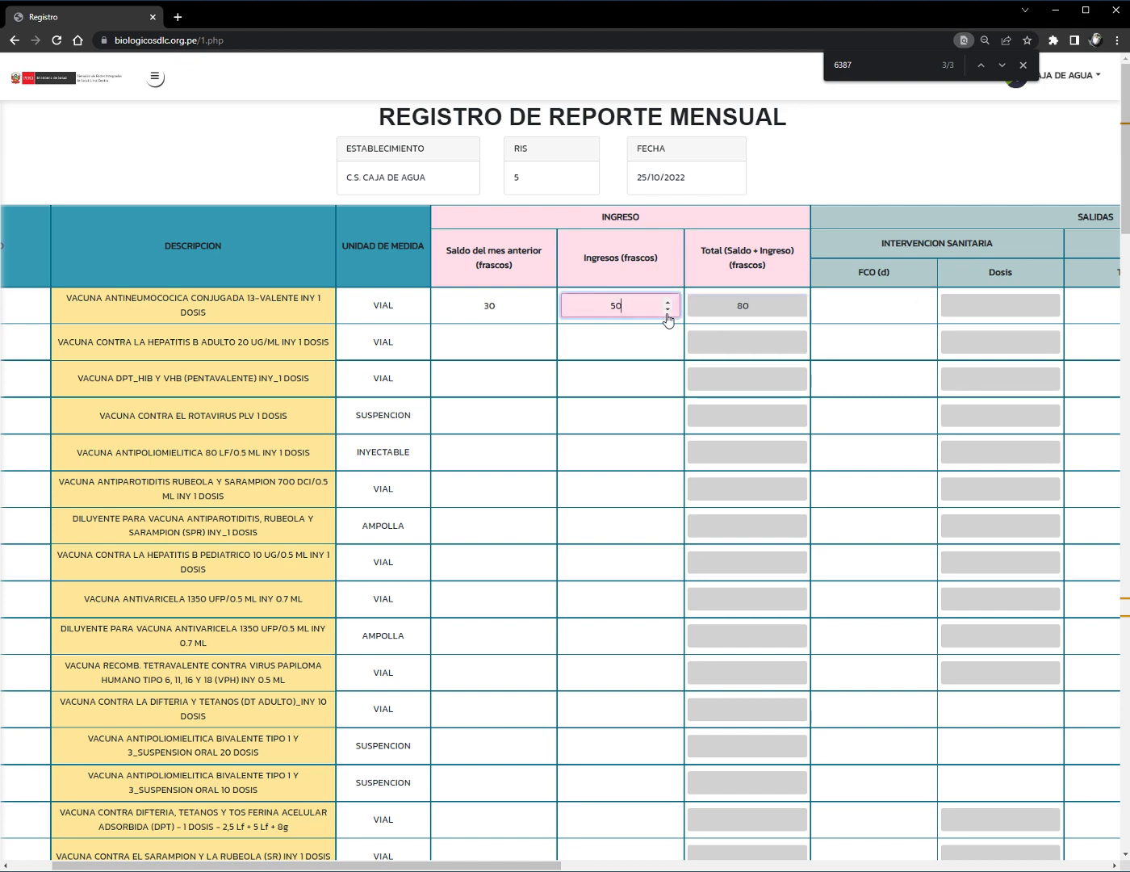
click(668, 305)
click(668, 304)
click(669, 310)
click(668, 306)
- Enter 50 as the FCO (d) quantity under Intervencion Sanitaria for VACUNA ANTINEUMOCOCICA CONJUGADA 13-VALENTE and check the calculated doses
middle_click(827, 177)
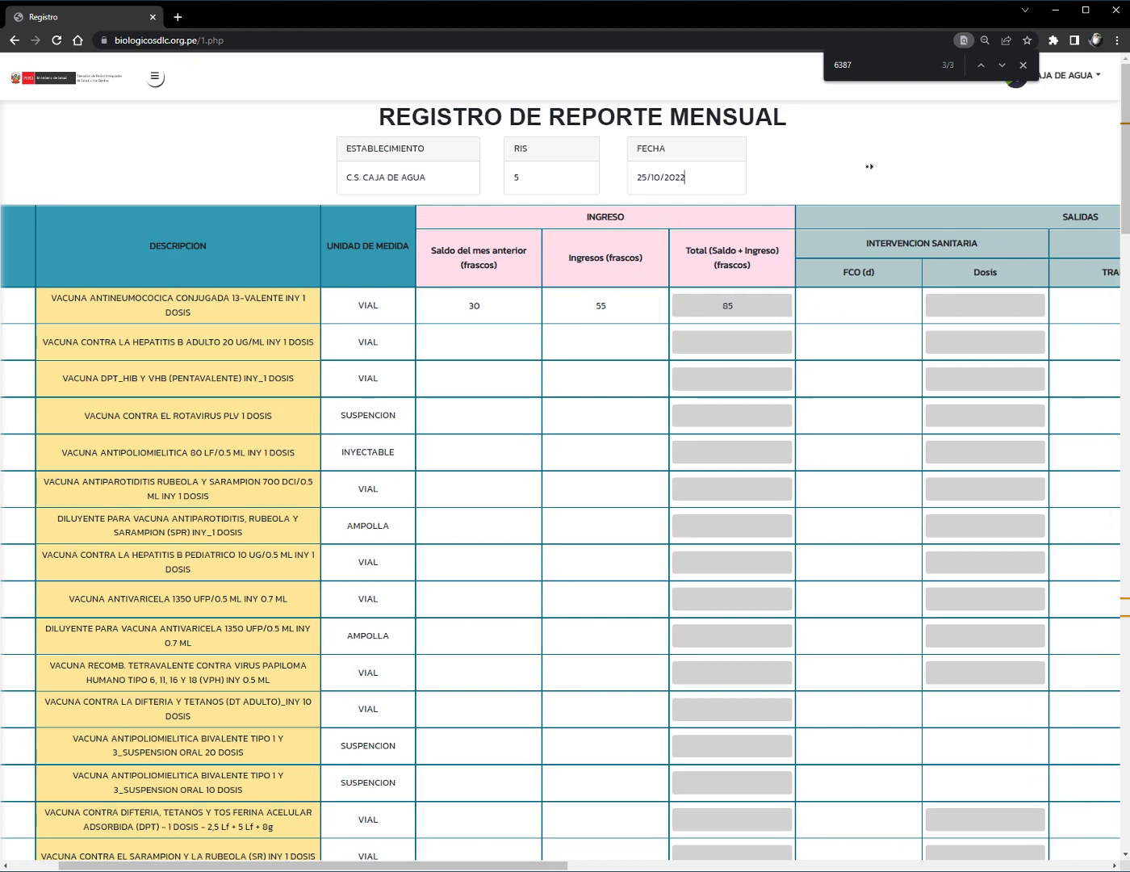
click(673, 305)
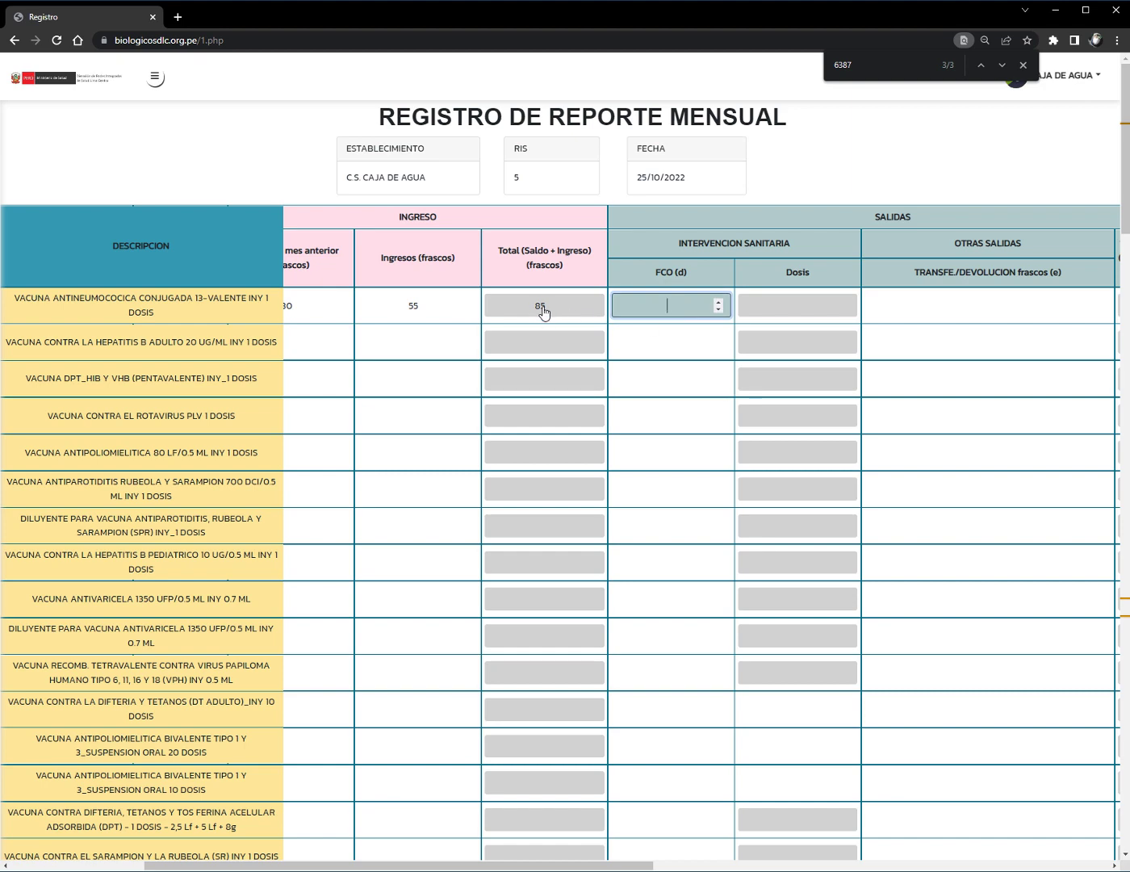
double_click(540, 311)
click(667, 313)
click(889, 307)
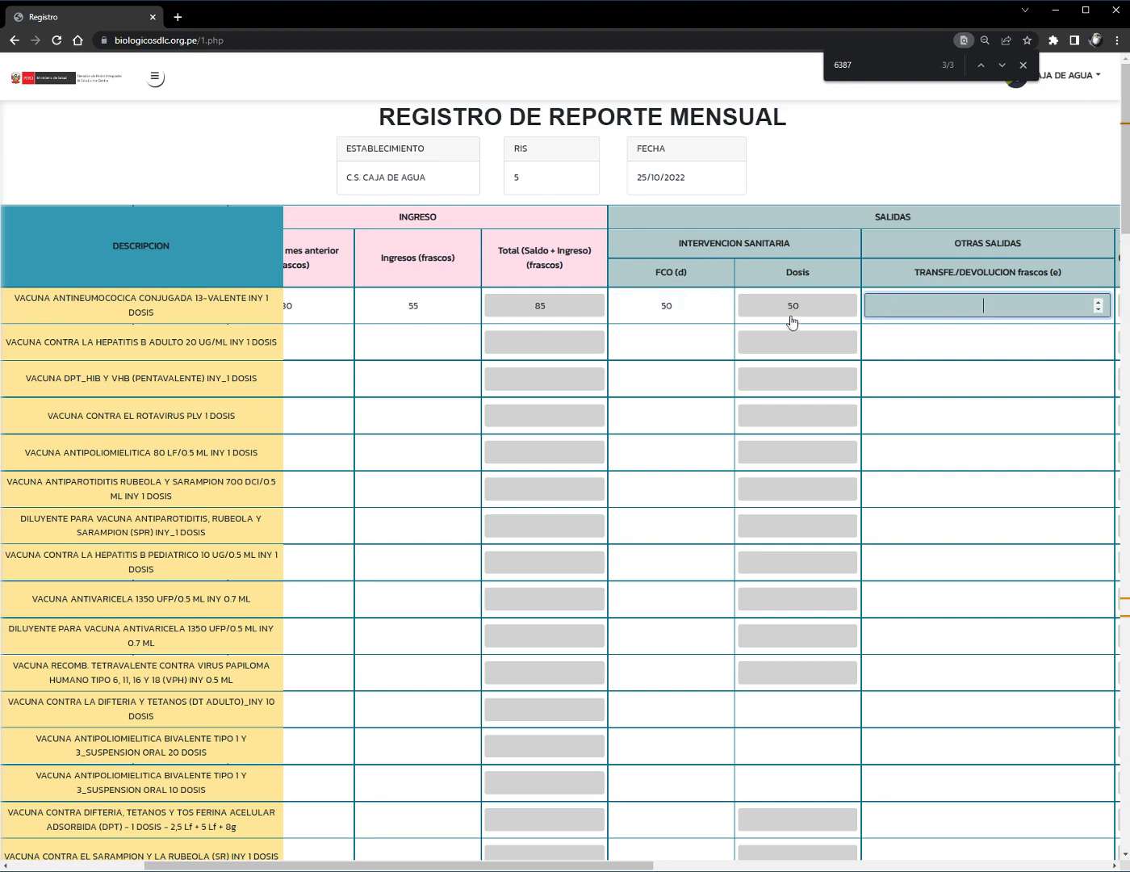
click(798, 308)
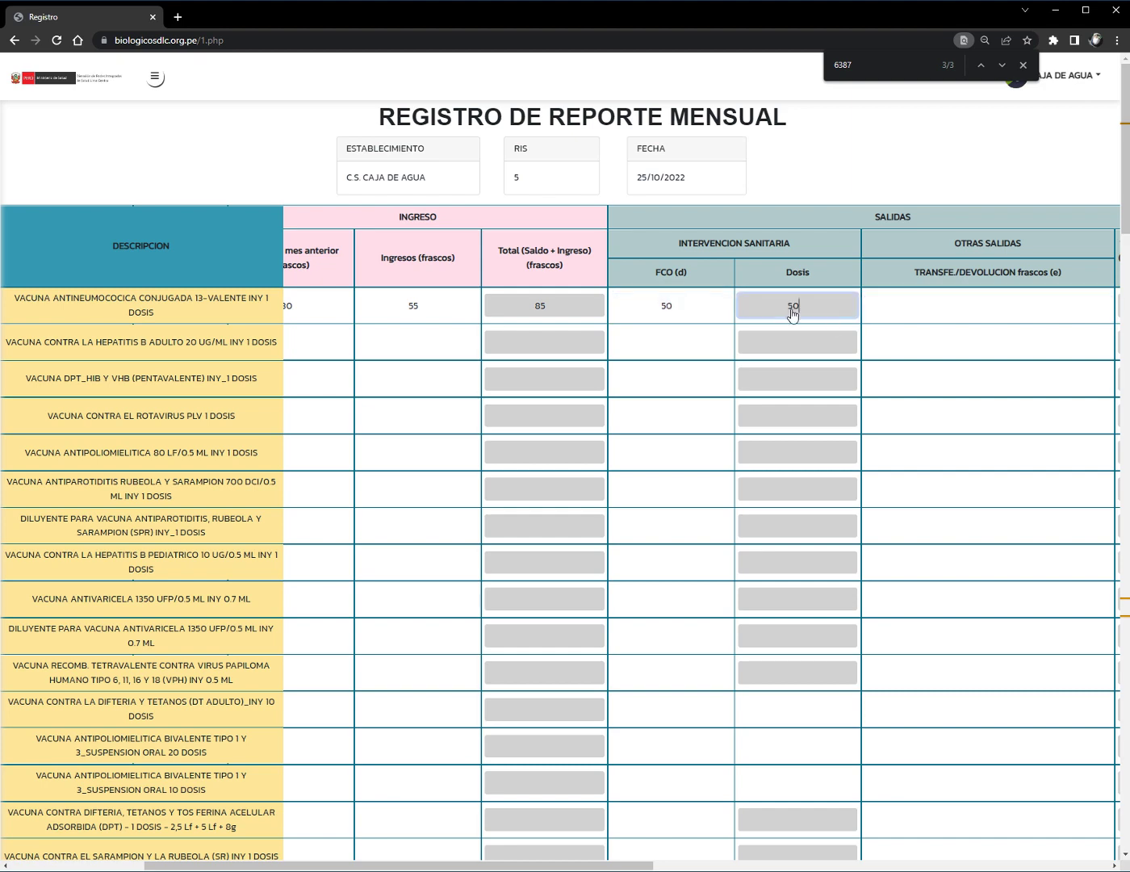
click(720, 309)
click(719, 309)
click(719, 309)
click(719, 310)
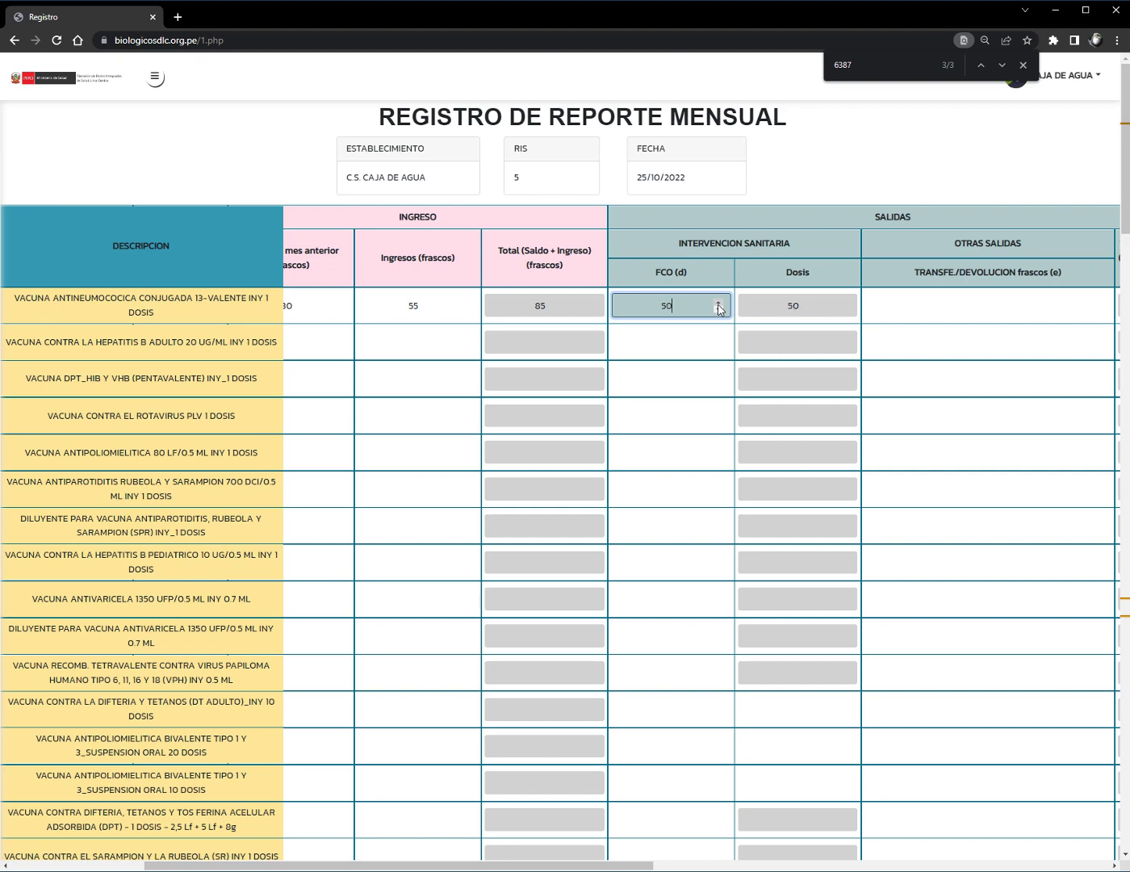
click(852, 306)
- Enter 0 as the TRANSFE./DEVOLUCION quantity for VACUNA ANTINEUMOCOCICA CONJUGADA 13-VALENTE so total outputs and final balance are calculated
scroll(883, 315, right, 3)
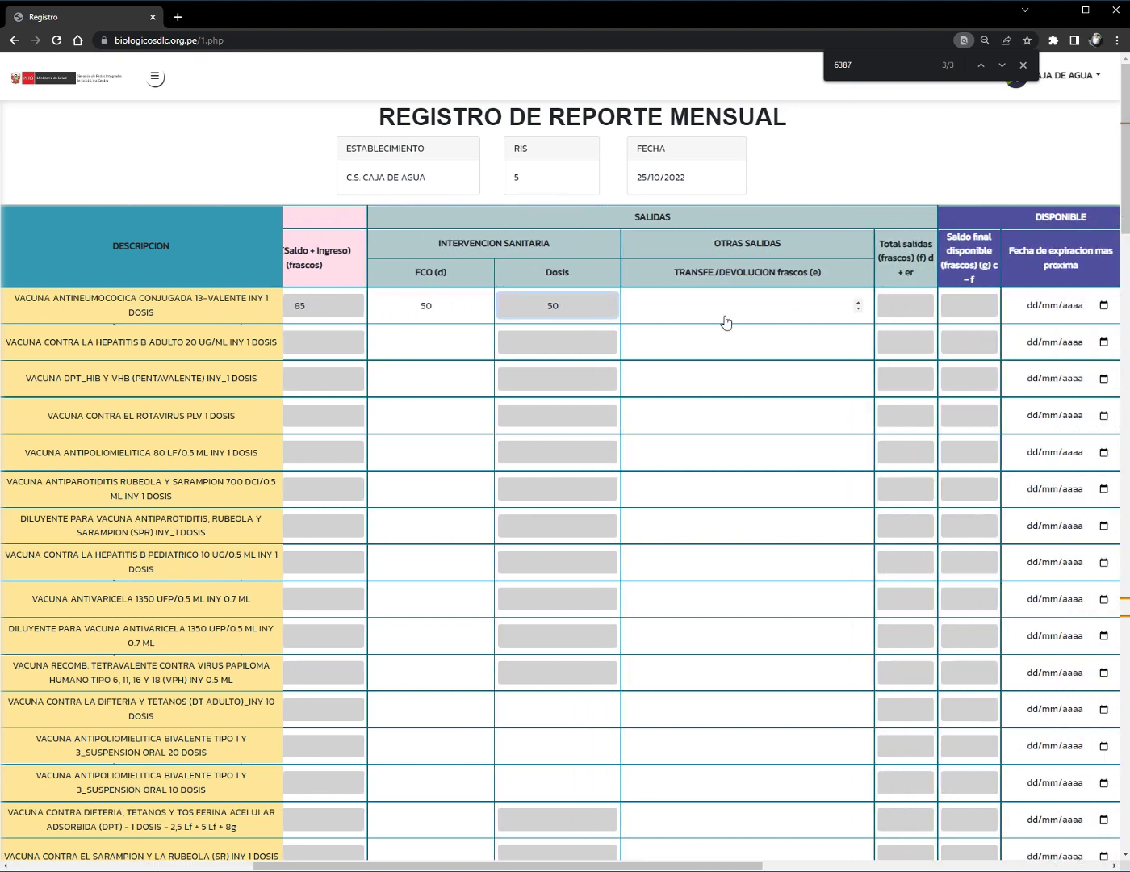
click(730, 316)
scroll(727, 316, right, 2)
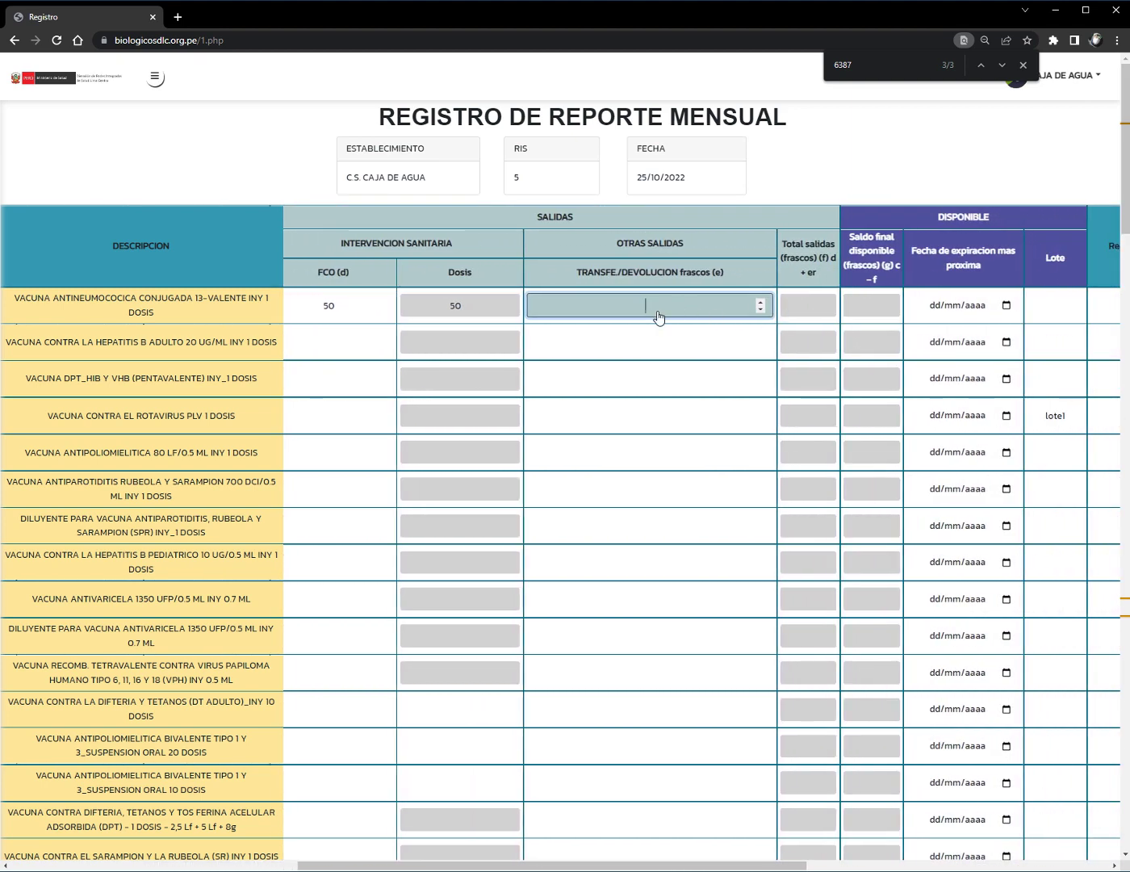
scroll(660, 315, right, 1)
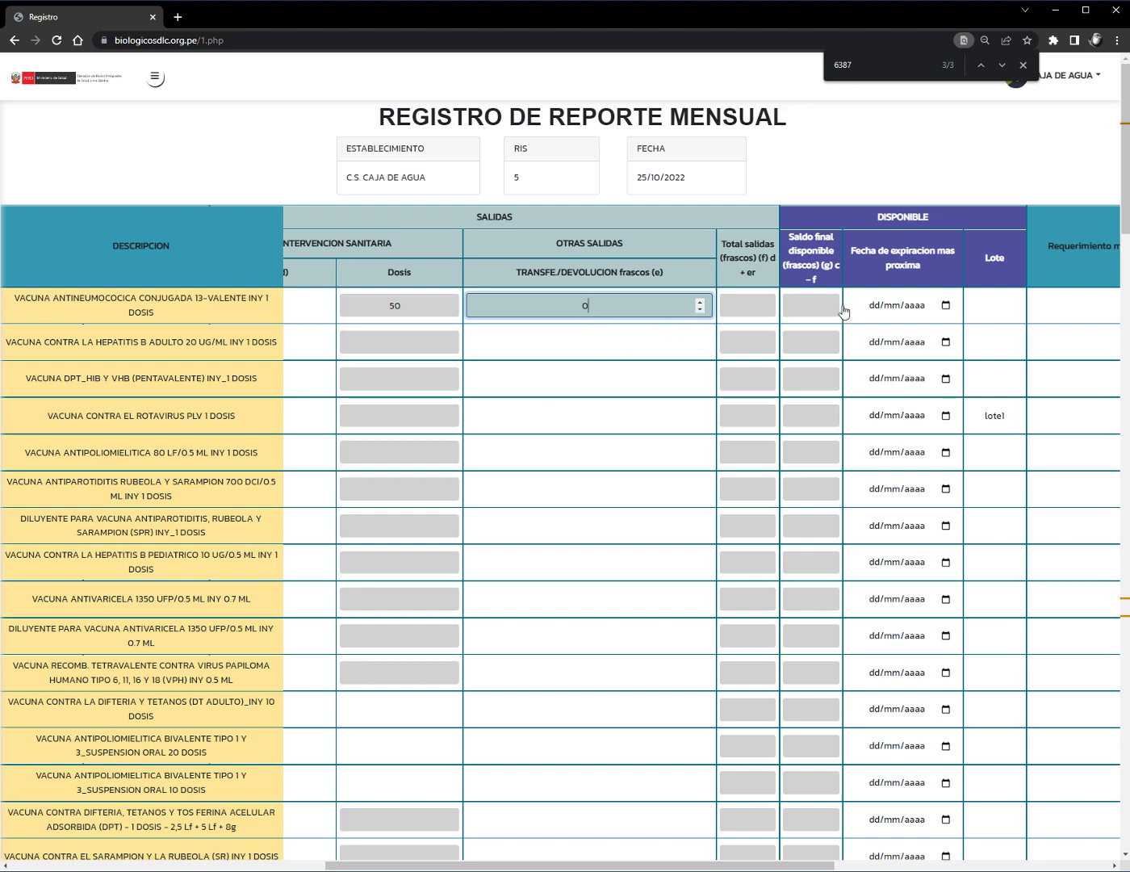
click(702, 177)
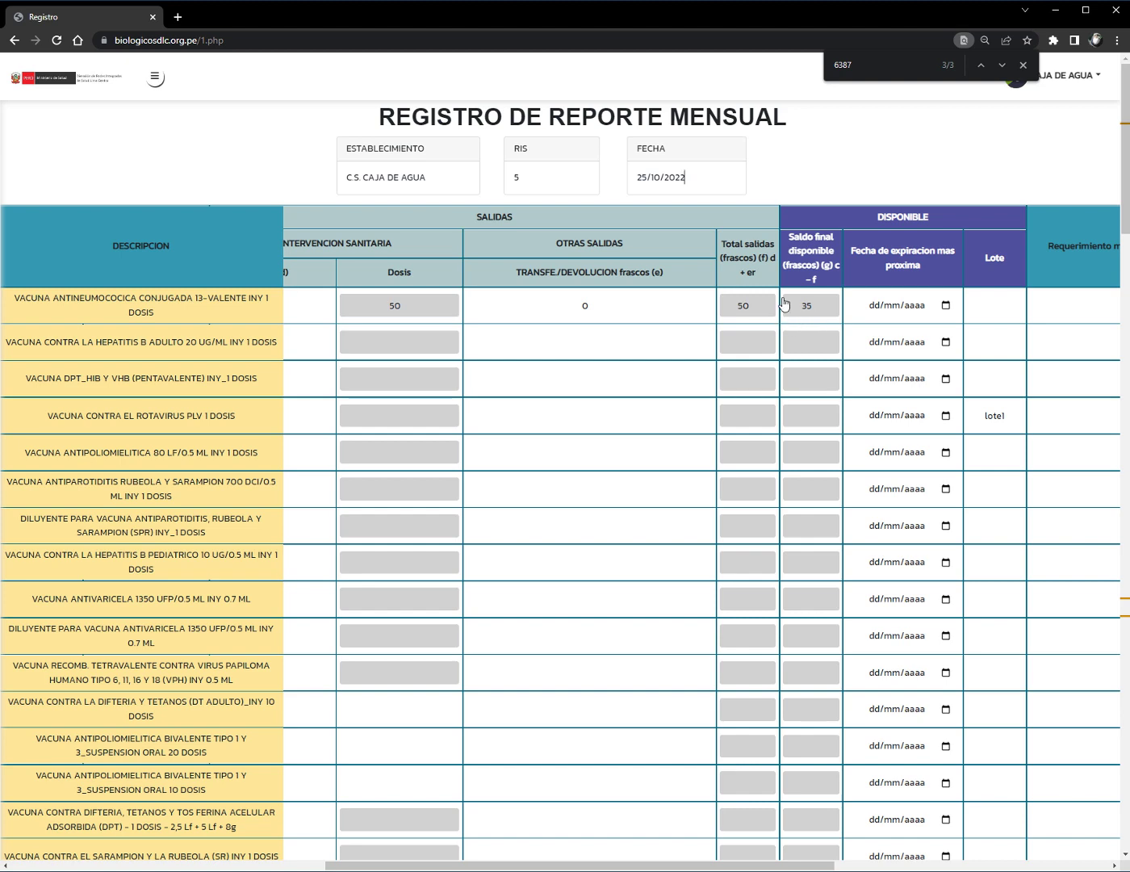
- Set the nearest expiration date of VACUNA ANTINEUMOCOCICA CONJUGADA 13-VALENTE to 30/10/2022 and its lot to rgrgsf
scroll(843, 180, right, 2)
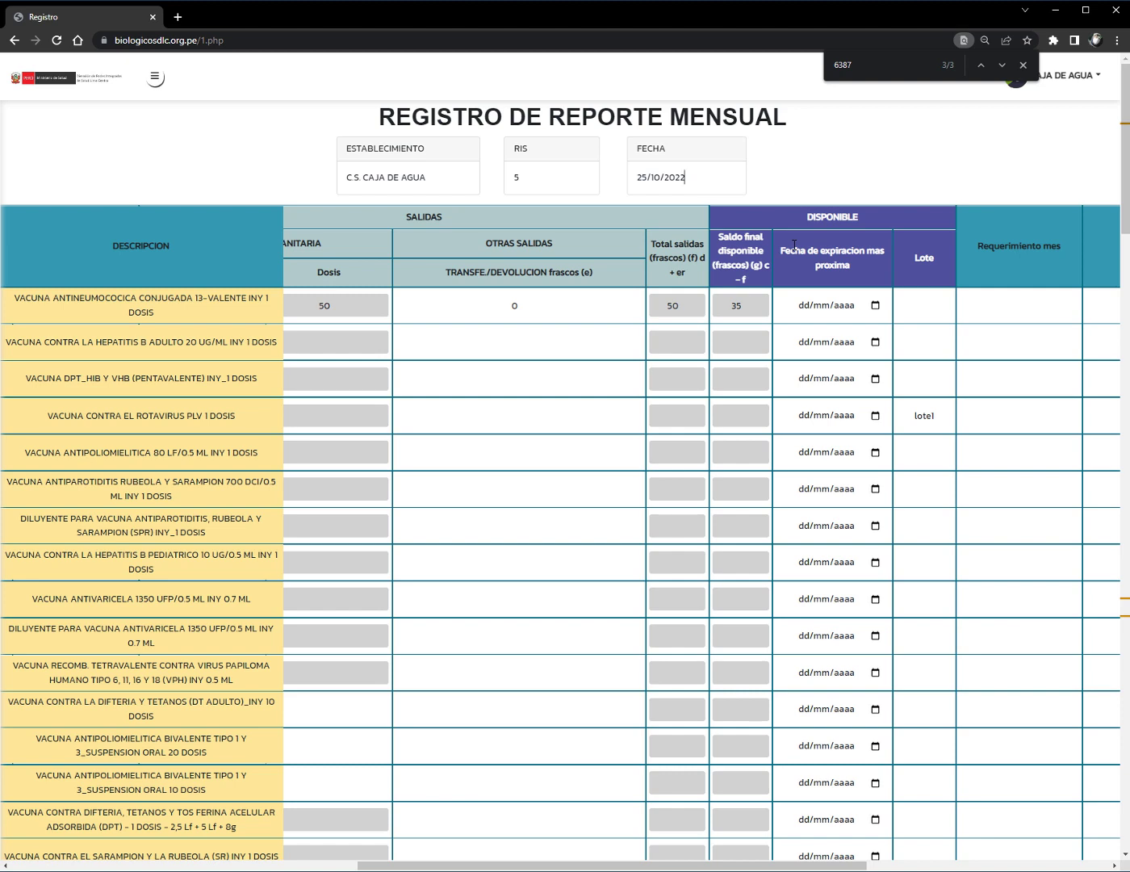
scroll(806, 194, right, 3)
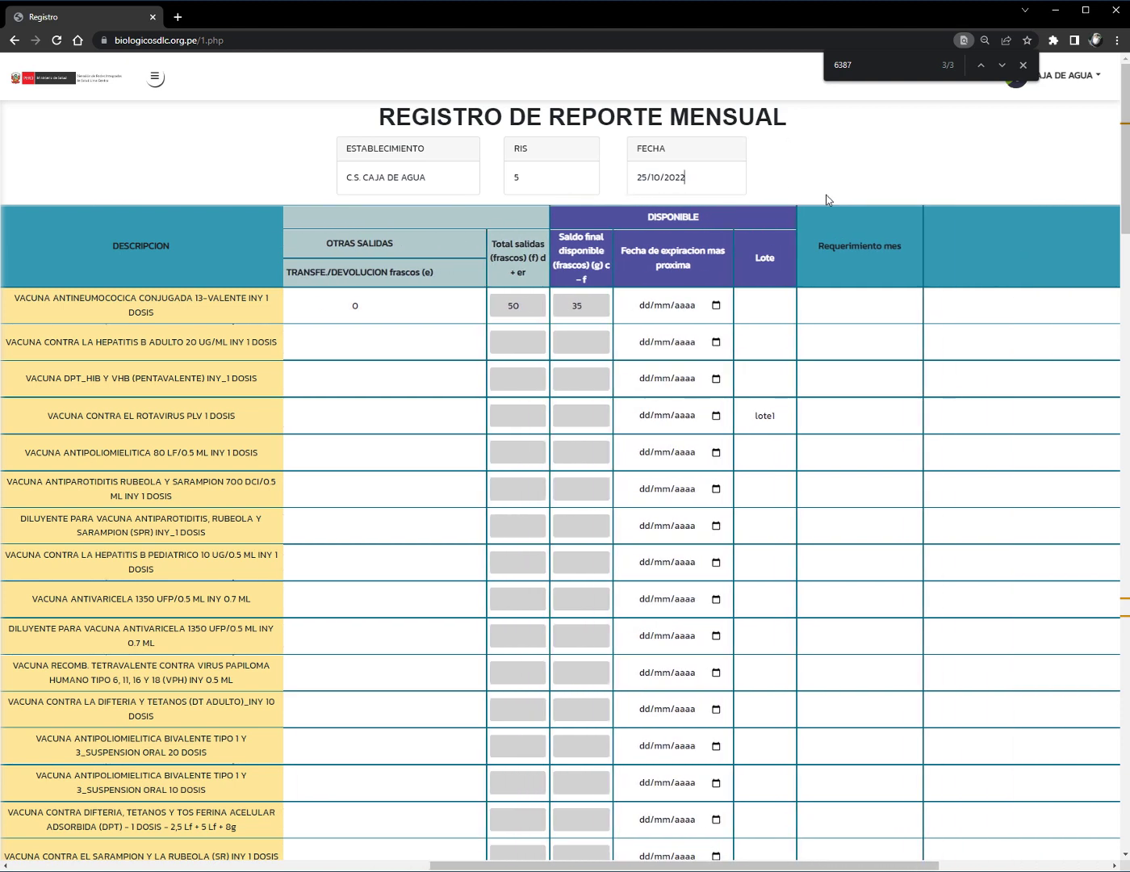
click(716, 306)
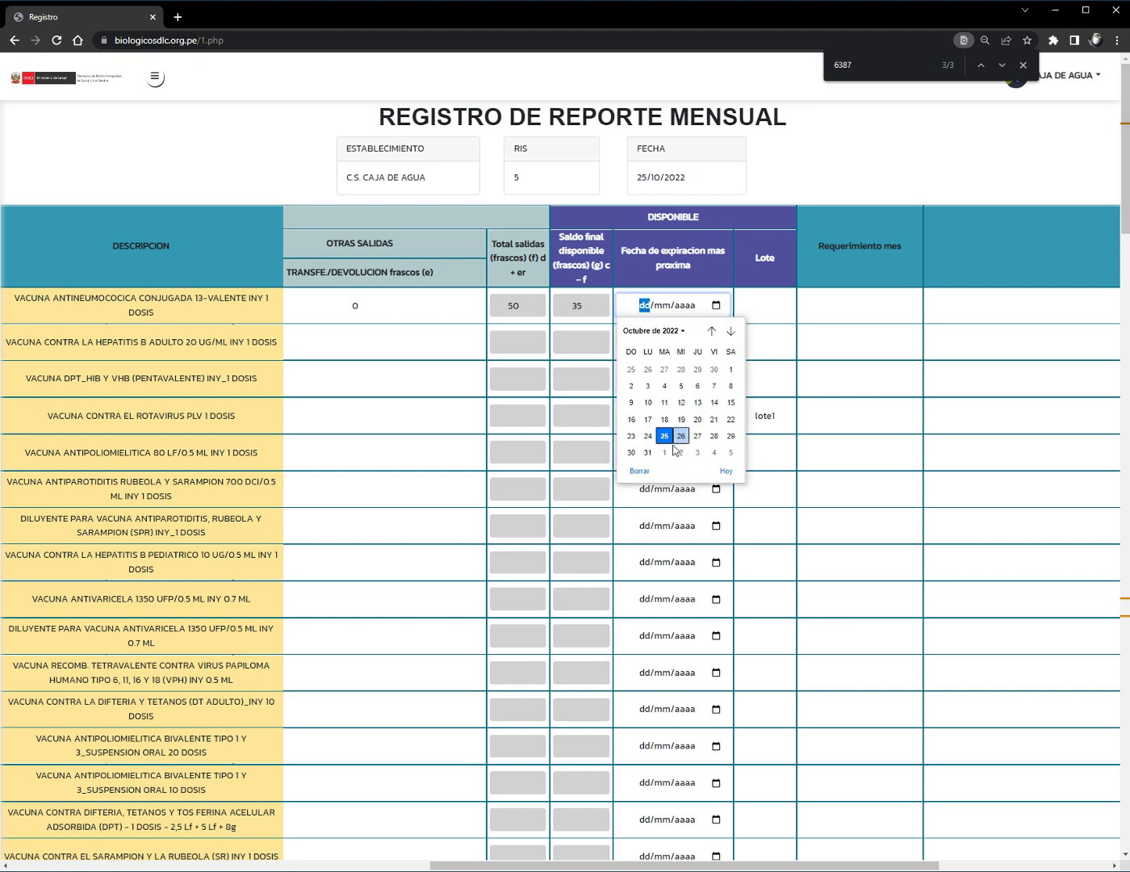
click(635, 453)
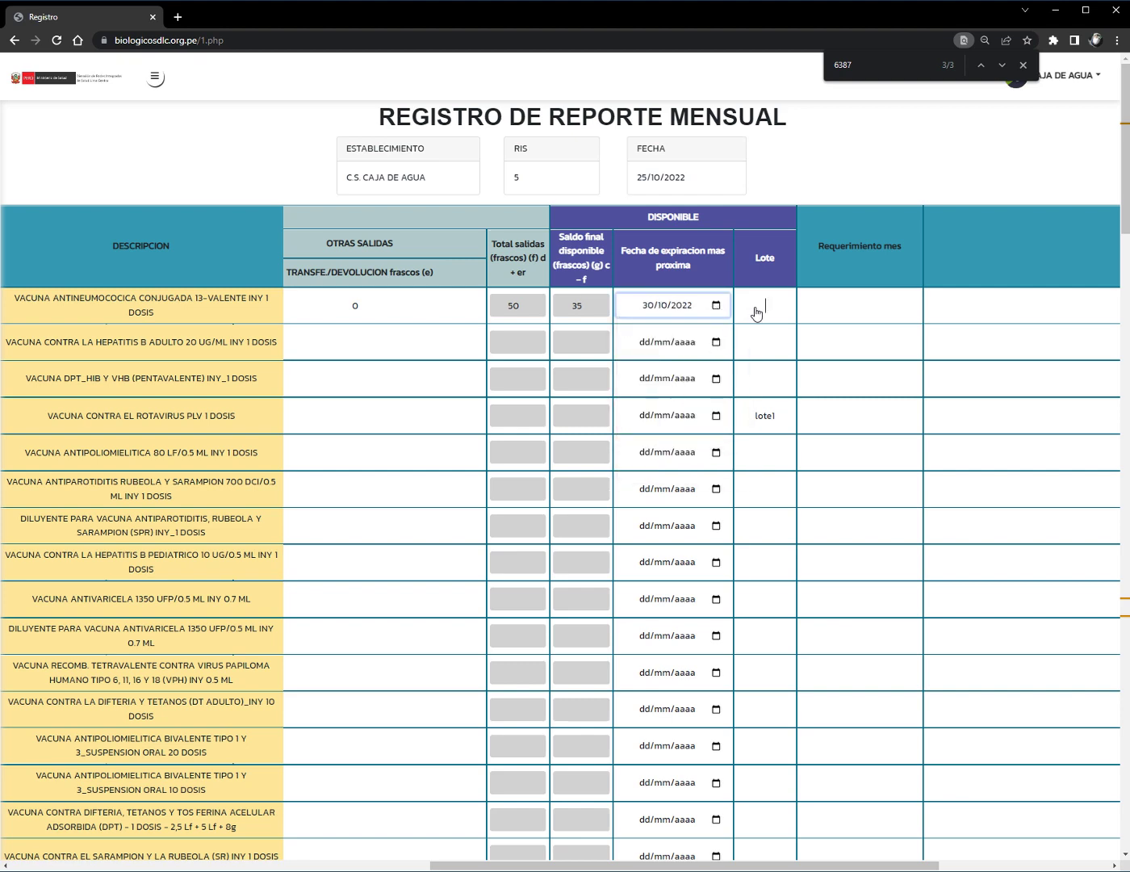
click(758, 306)
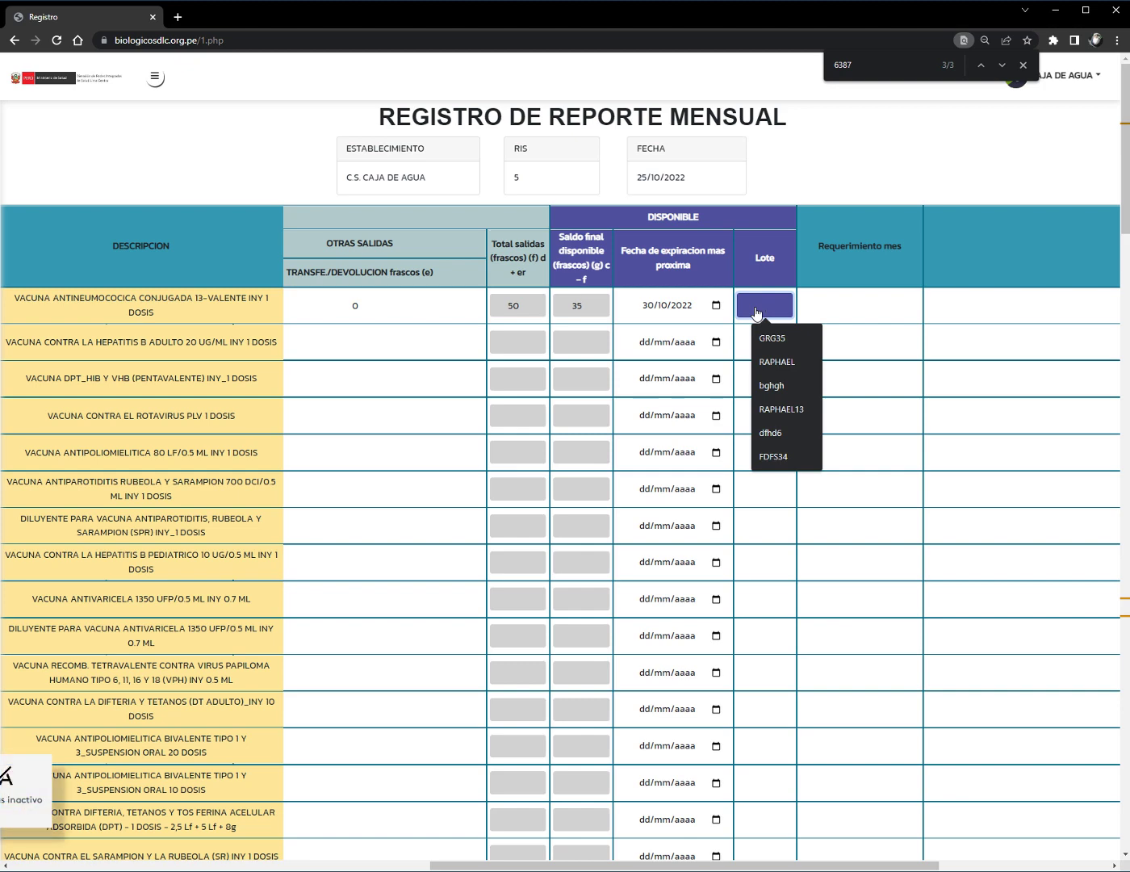
text(r8)
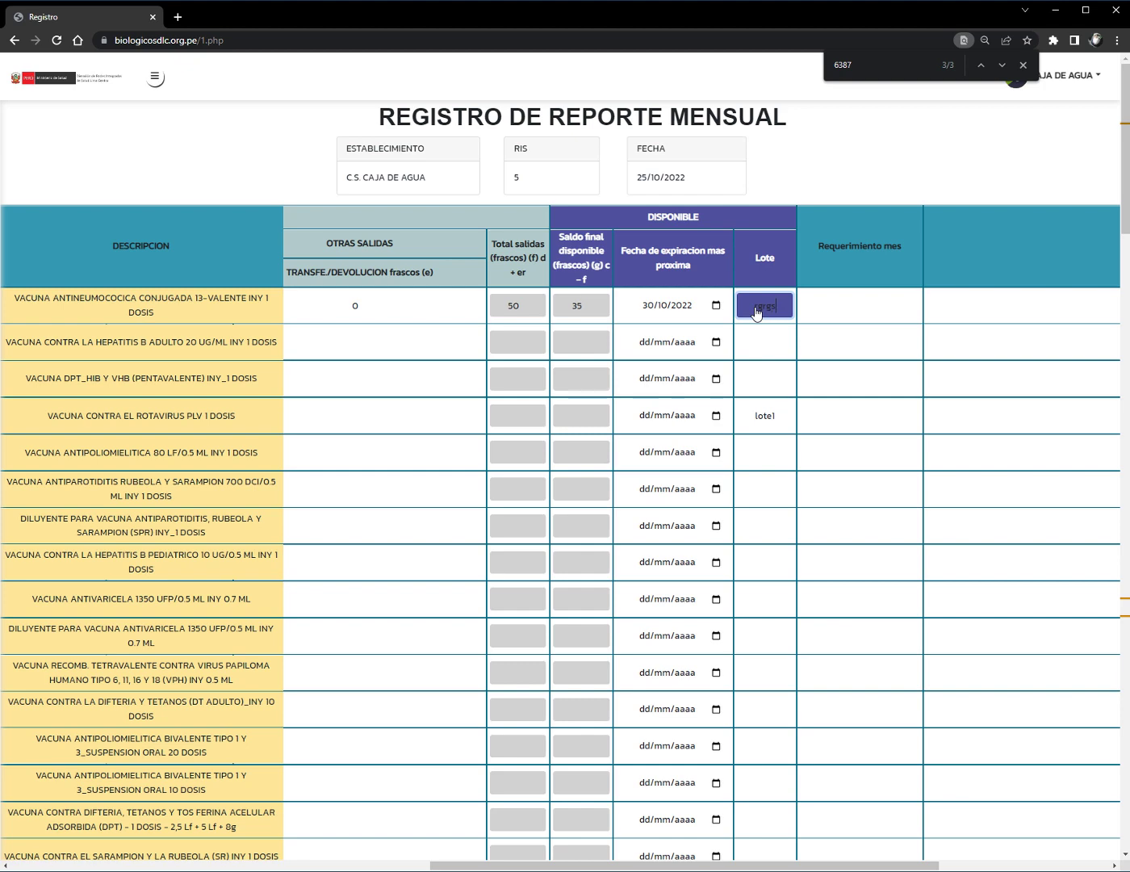
text(f)
- Enter 100 as the month's requirement and "envio exitoso" as the observation for VACUNA ANTINEUMOCOCICA CONJUGADA 13-VALENTE
click(821, 300)
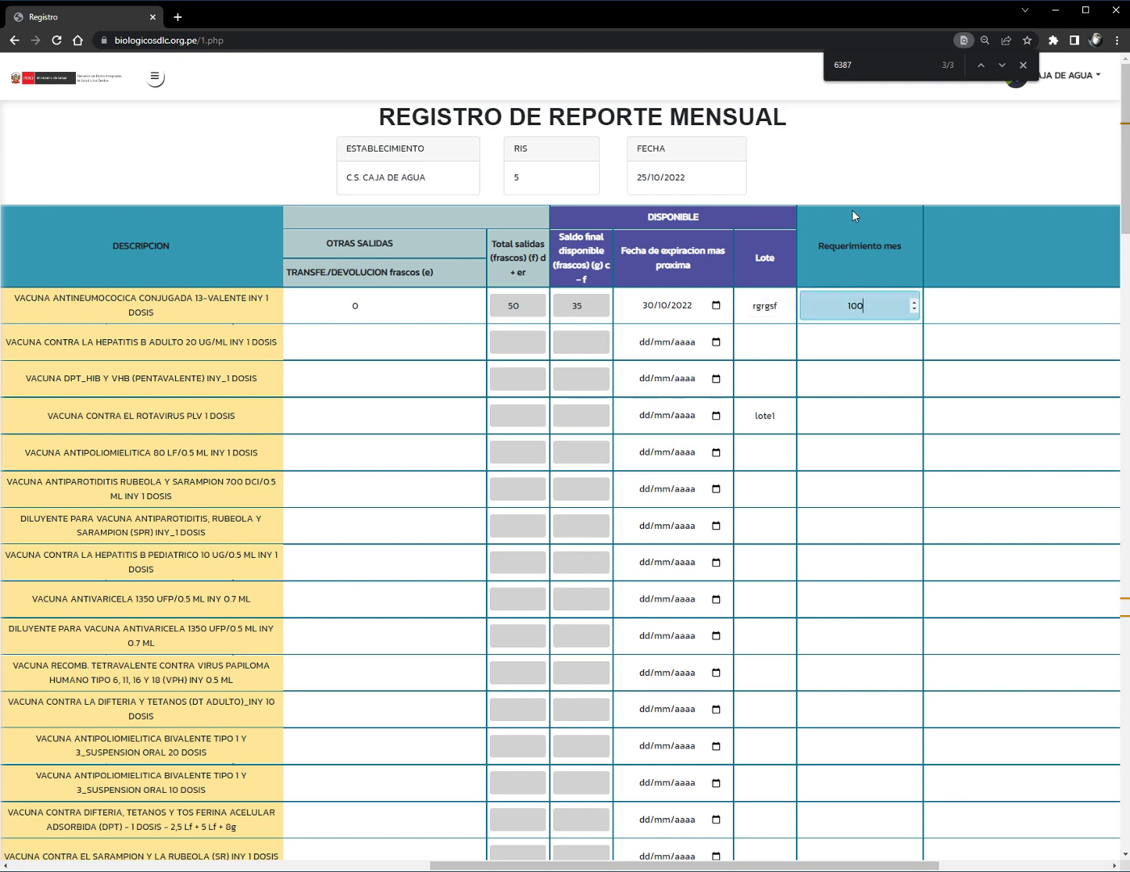
scroll(851, 209, right, 4)
click(908, 299)
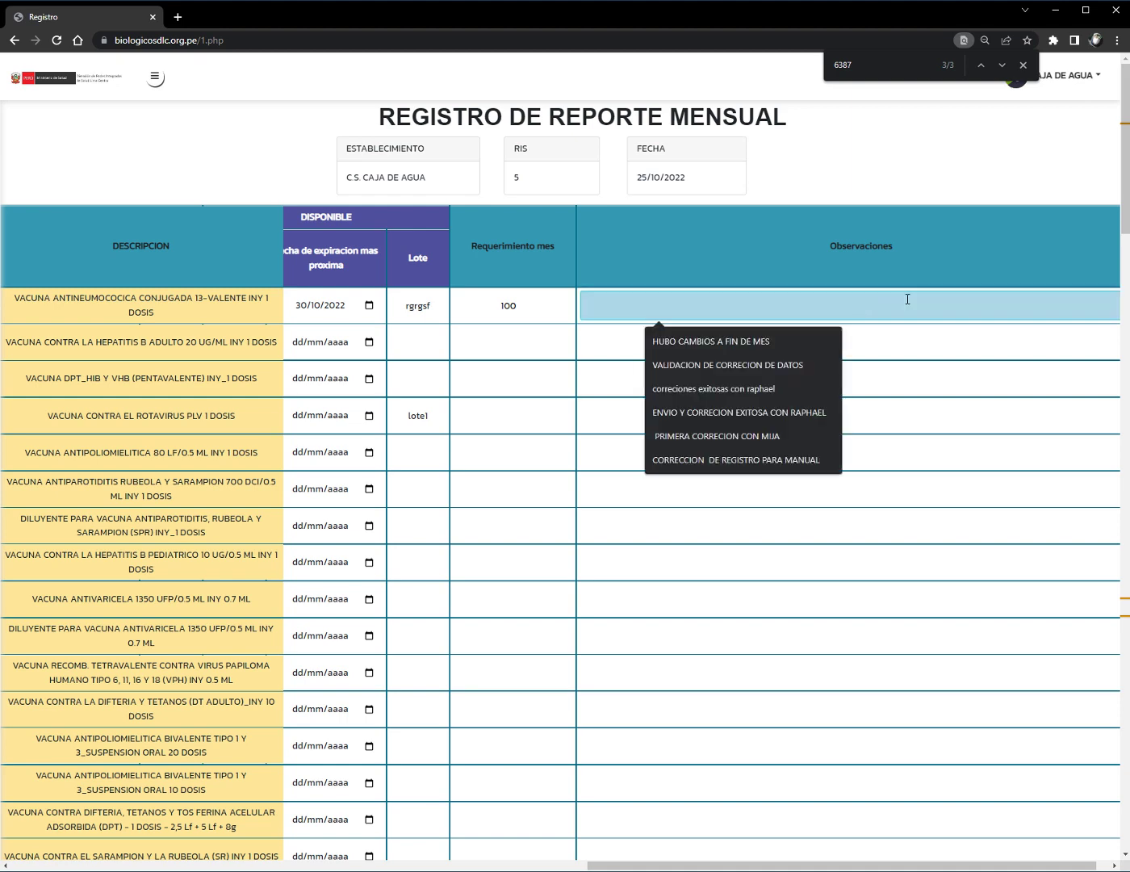
text(envio exit)
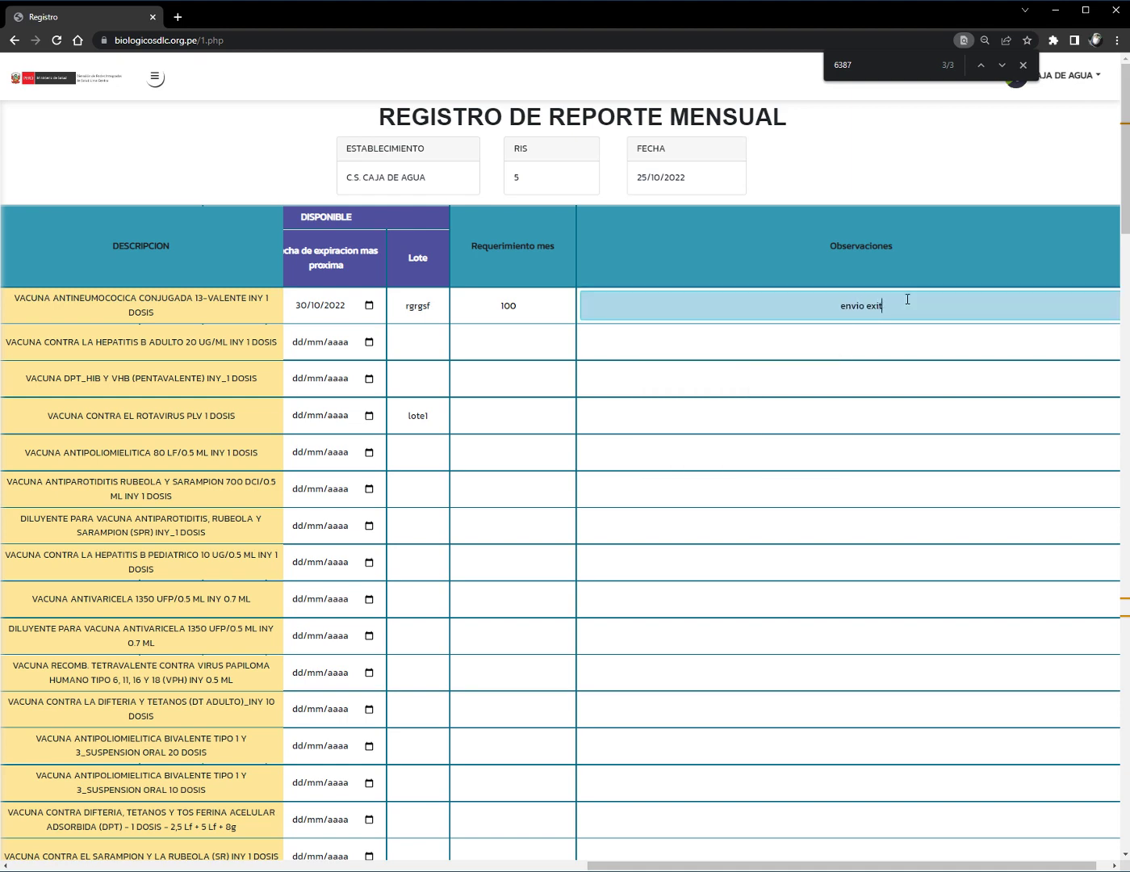
text(oso)
- Try higher FCO (d) quantities for VACUNA ANTINEUMOCOCICA CONJUGADA 13-VALENTE to test the dose calculation, and return the quantity to 50
scroll(830, 189, left, 10)
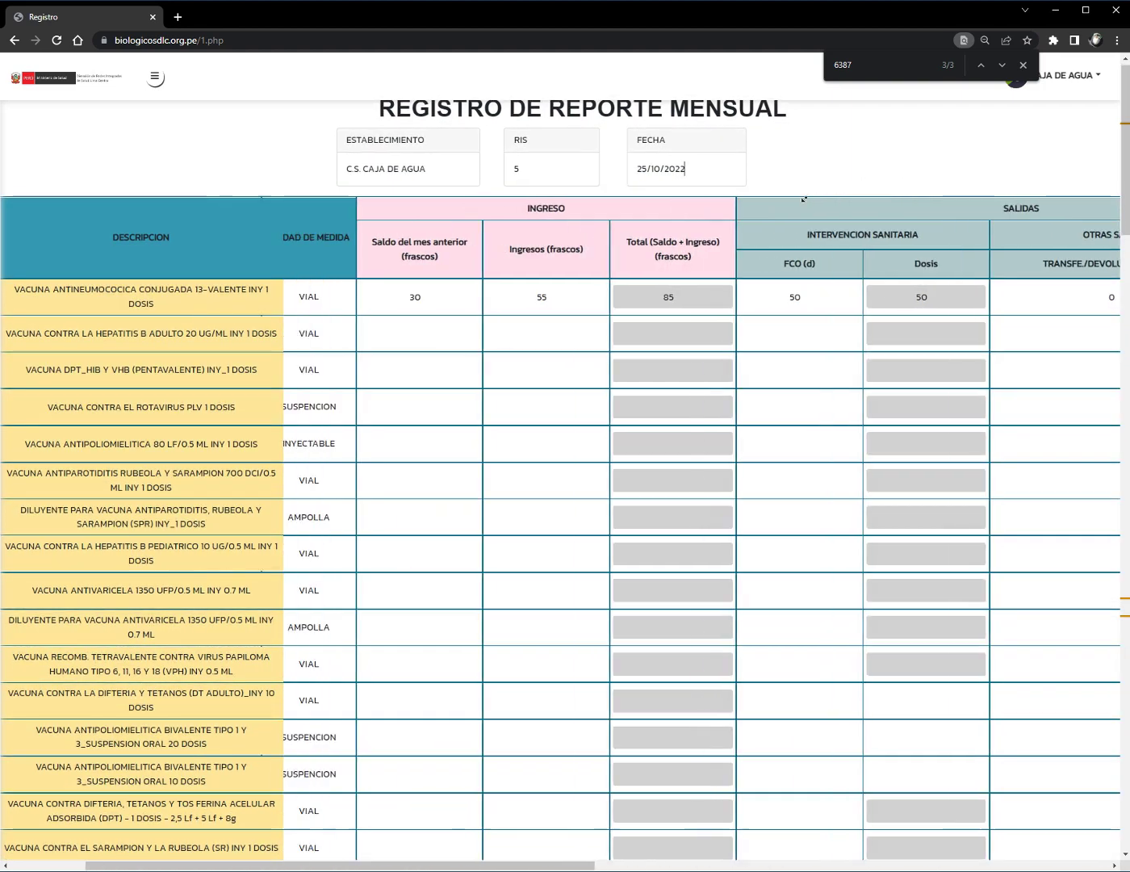
scroll(799, 210, left, 3)
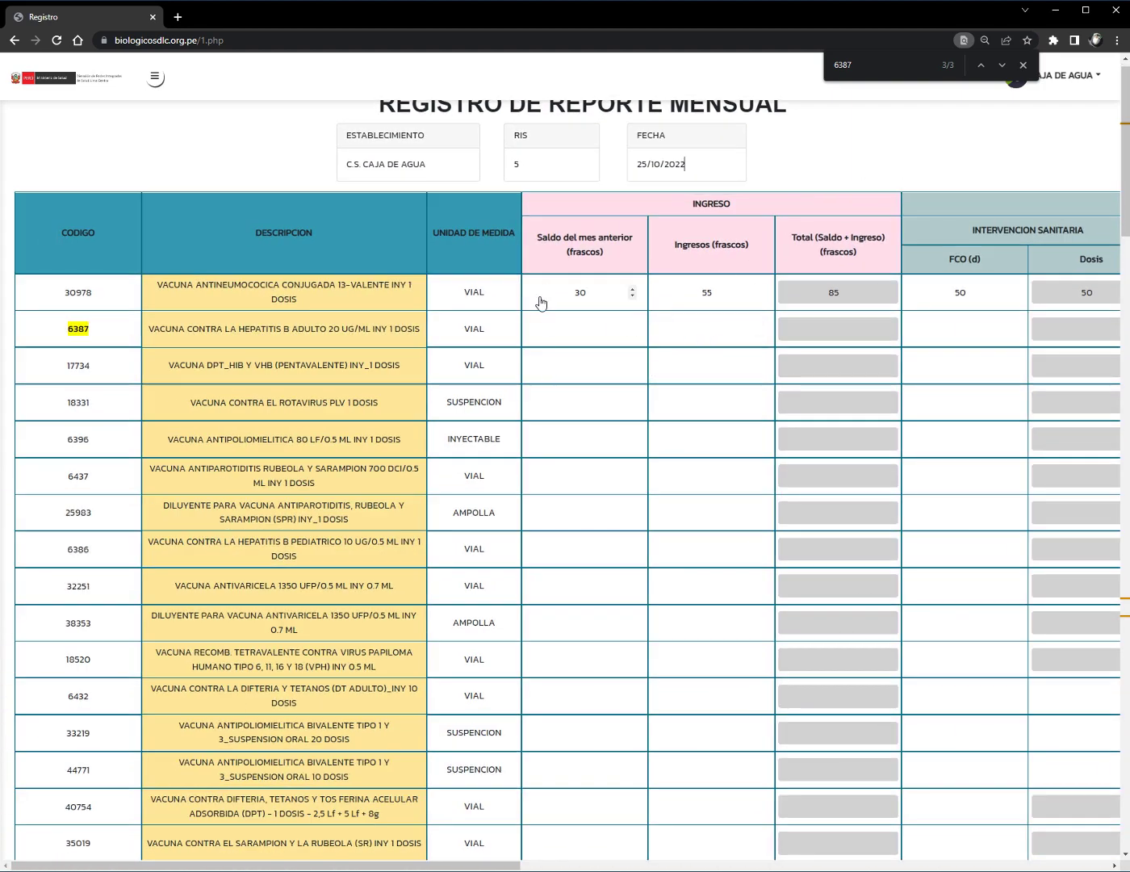
scroll(614, 331, right, 3)
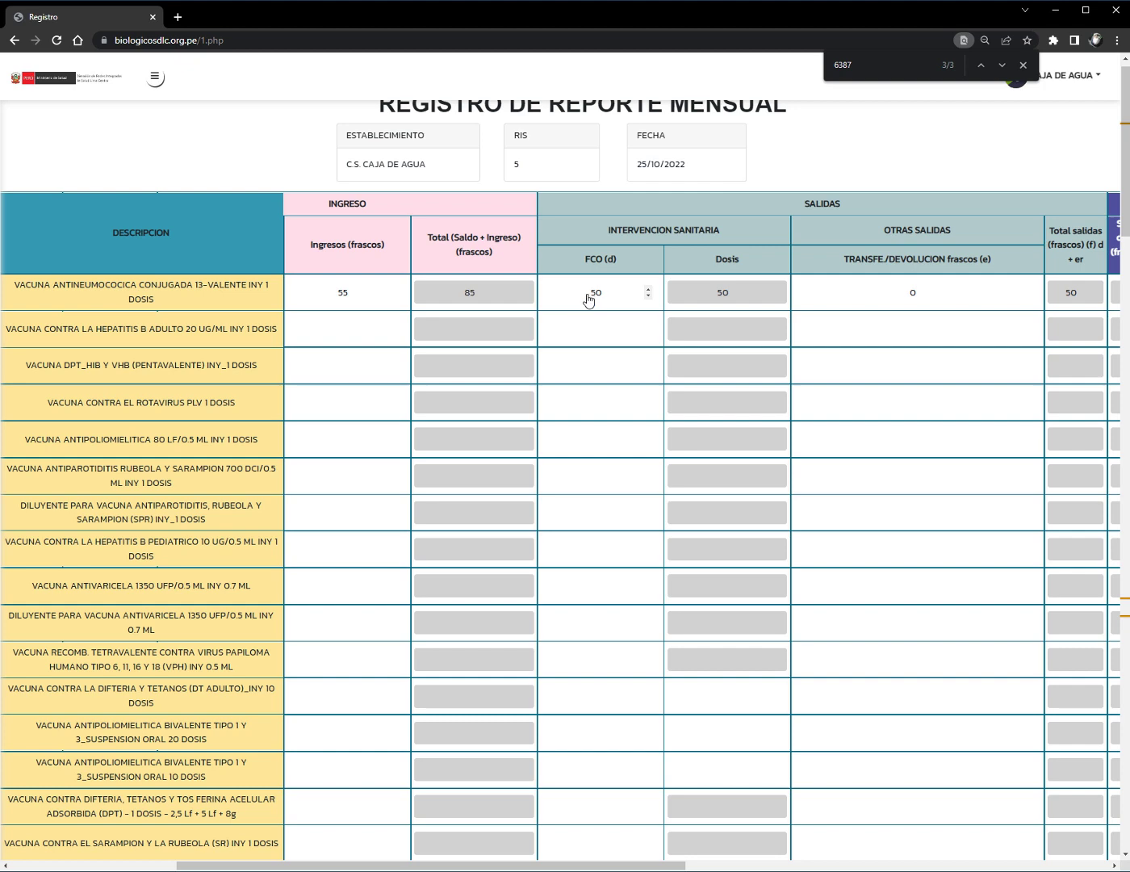
double_click(598, 295)
double_click(723, 296)
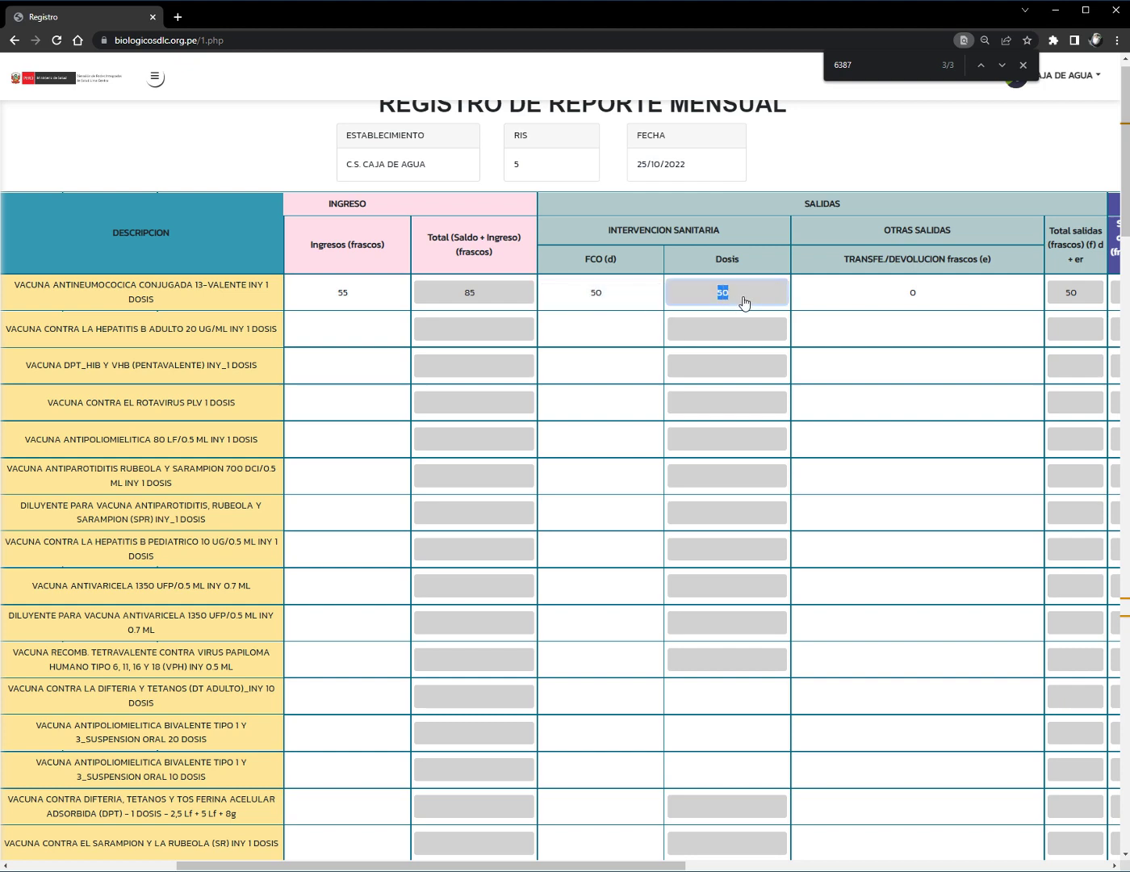
click(647, 287)
click(648, 288)
click(647, 288)
click(647, 288)
click(648, 297)
click(647, 296)
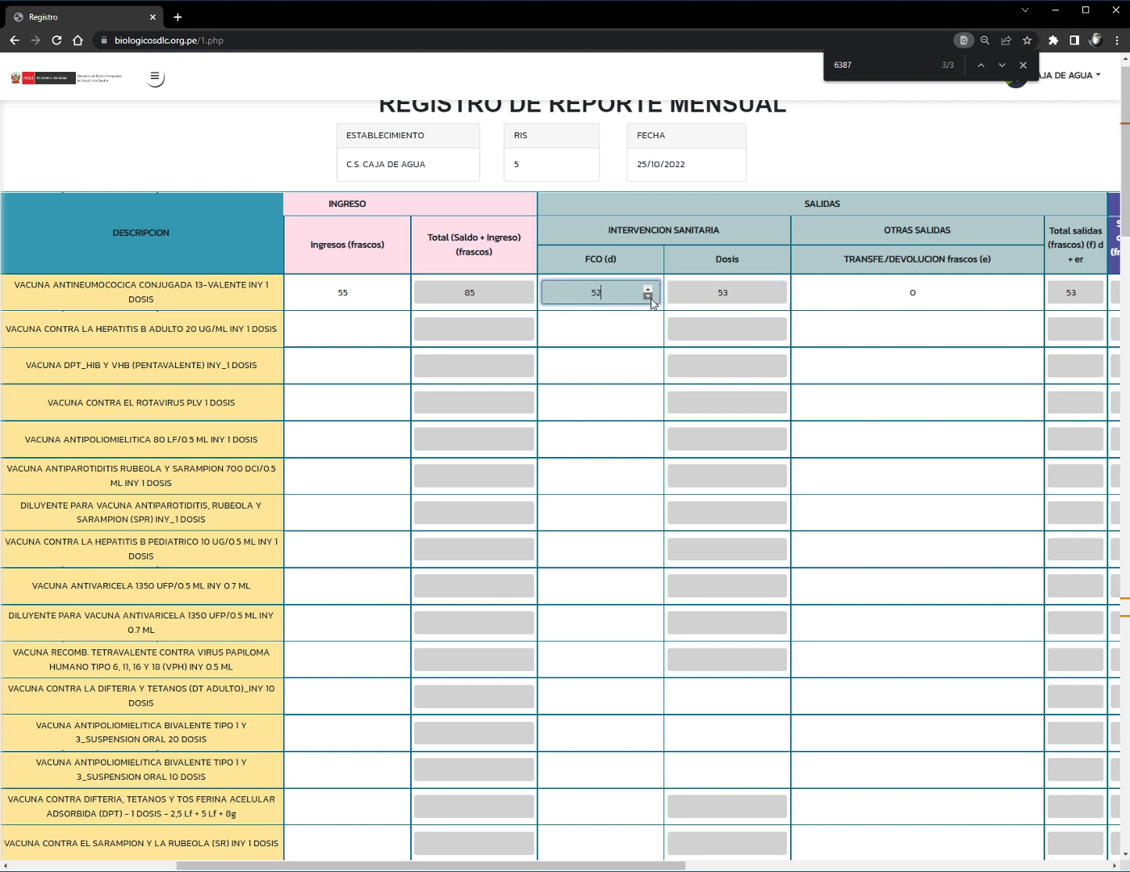
click(648, 296)
click(648, 297)
double_click(601, 300)
click(605, 296)
click(762, 178)
- Examine the Dosis column across the product list to see which vaccines have calculated doses and which need them entered manually
scroll(743, 179, left, 5)
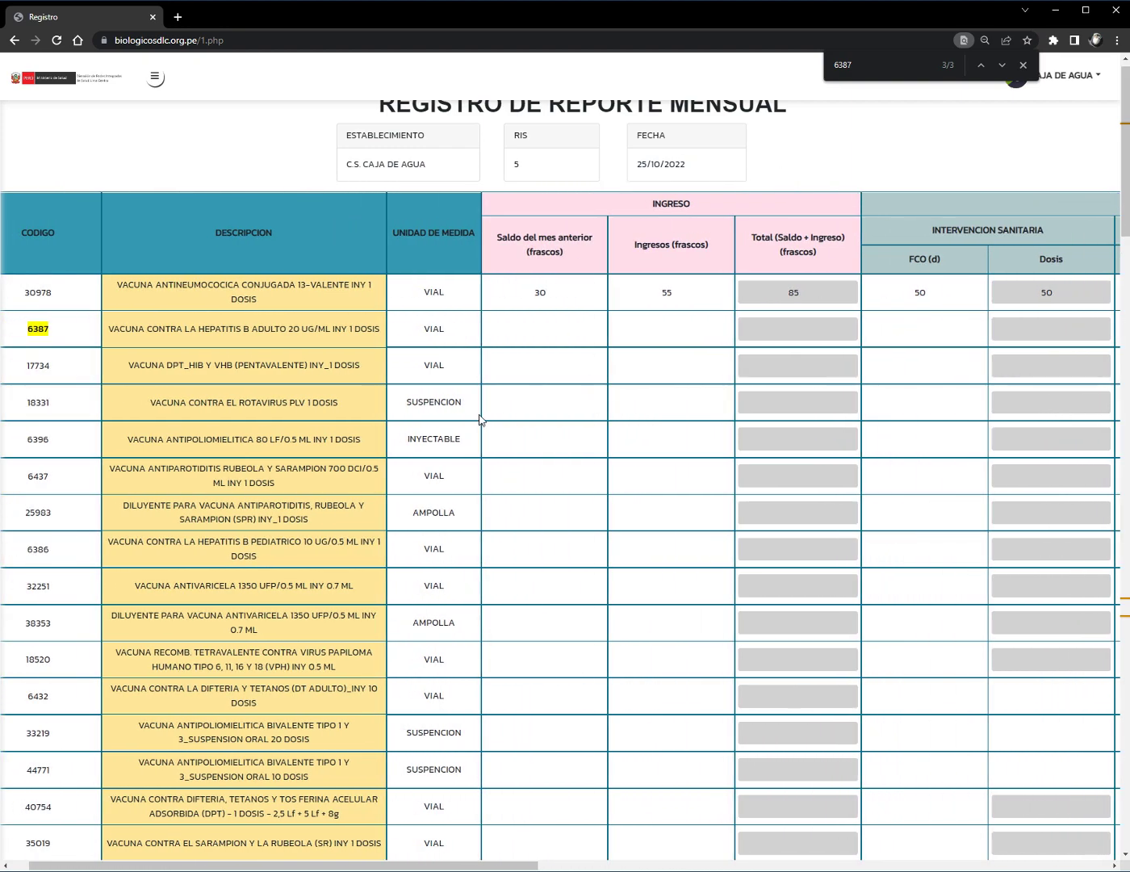
scroll(487, 411, down, 4)
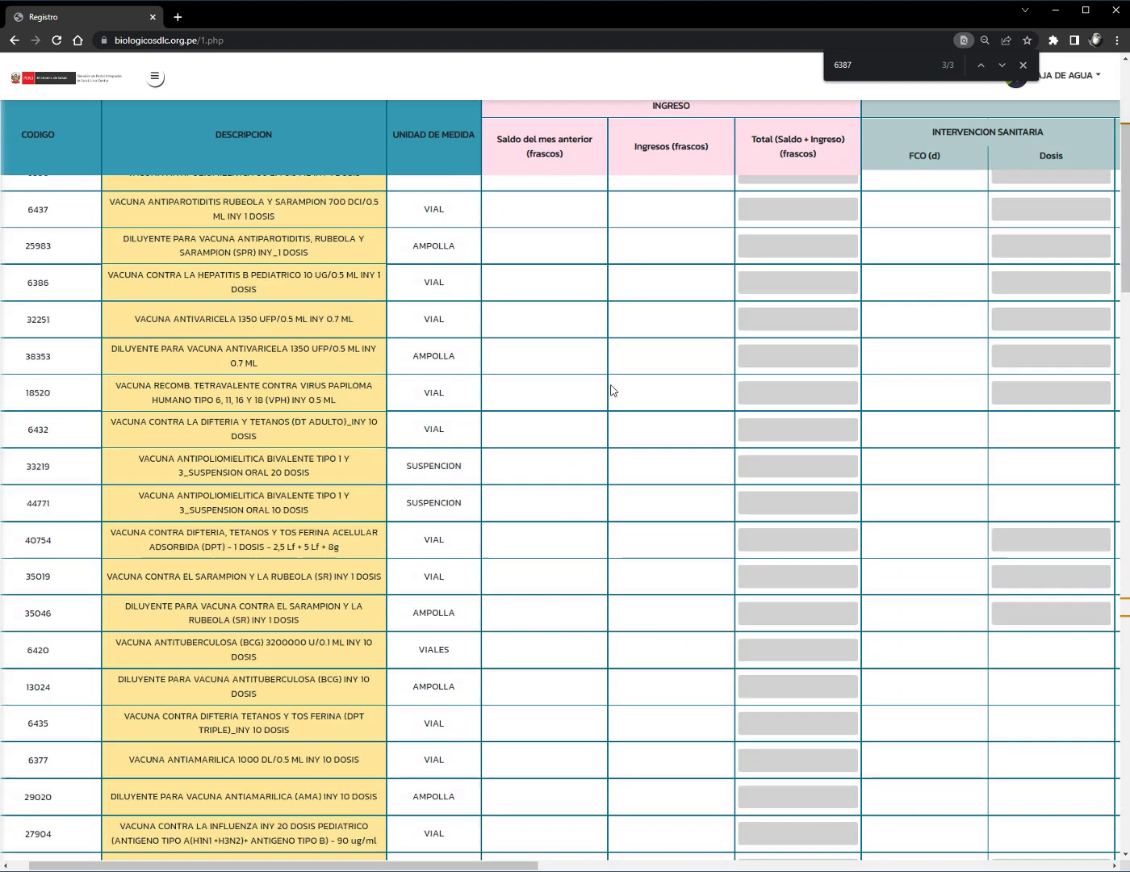
click(622, 381)
scroll(674, 372, right, 2)
scroll(673, 373, up, 4)
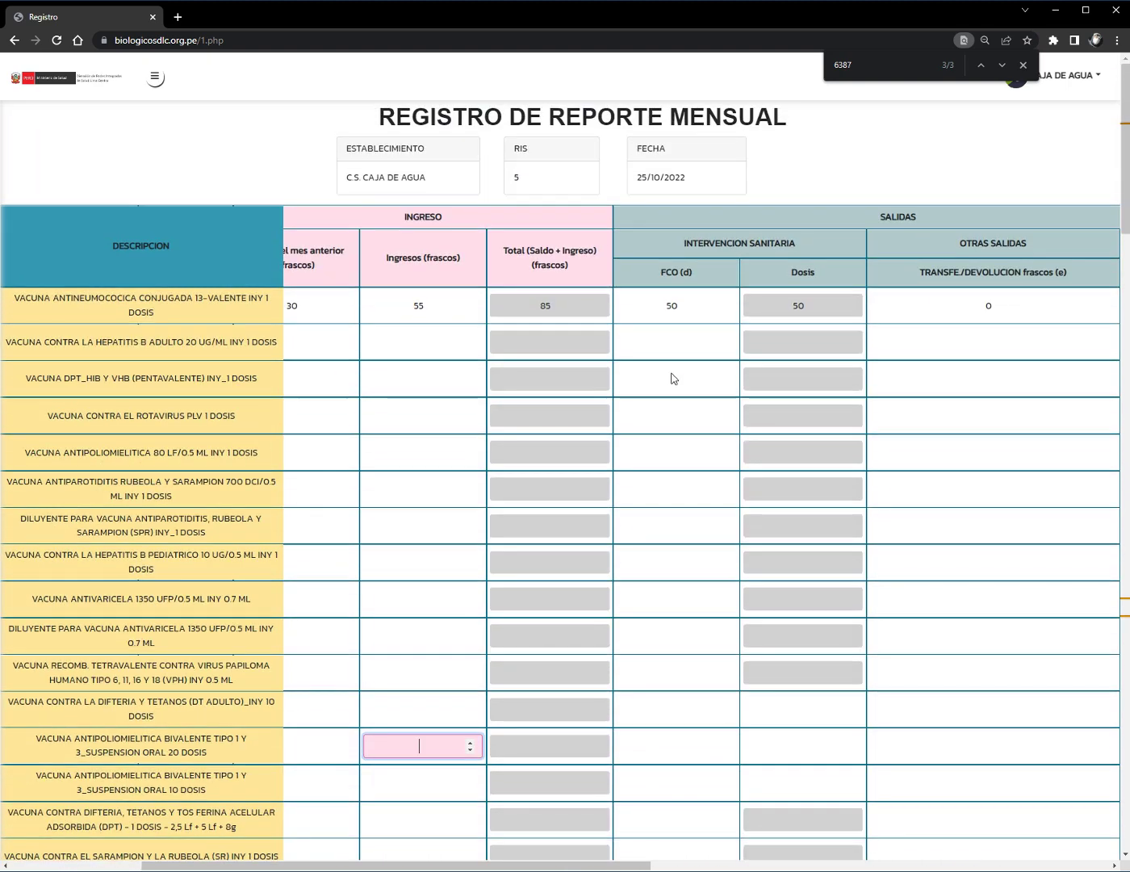
drag(202, 348, 240, 346)
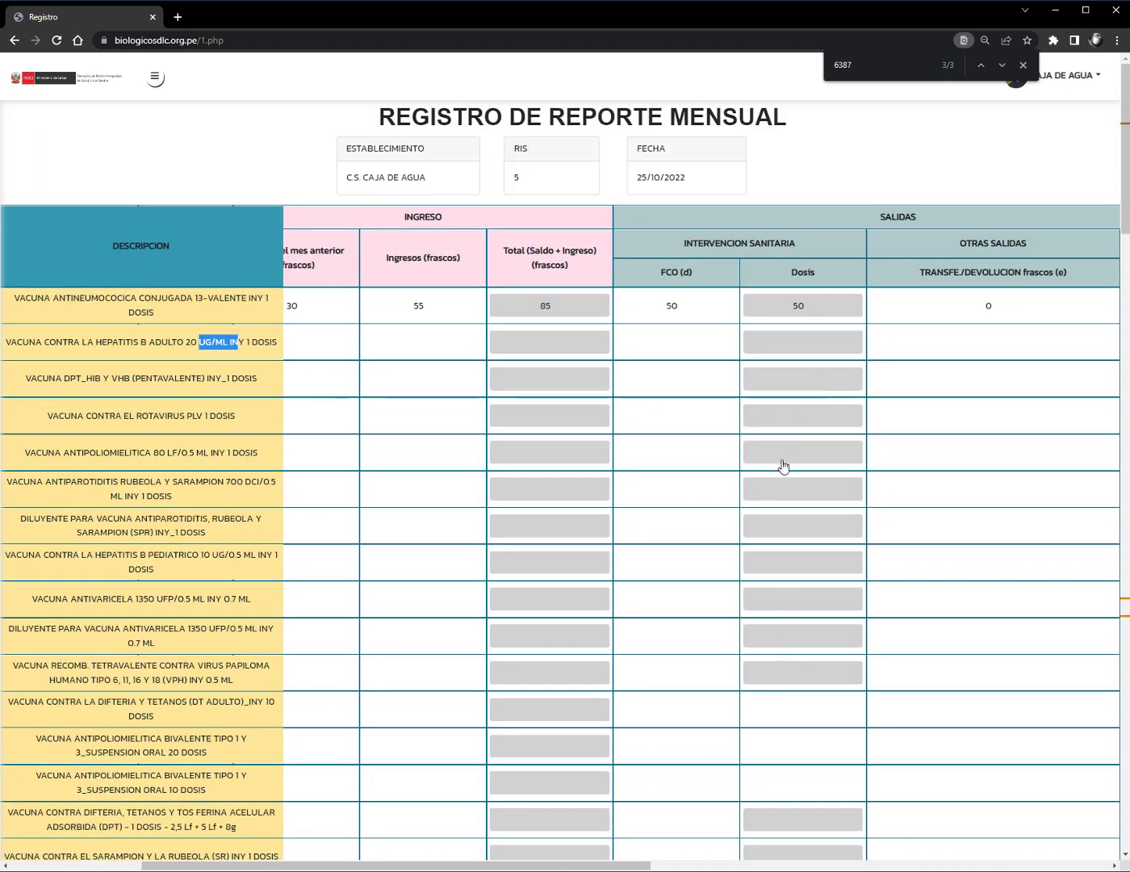
drag(798, 273, 816, 275)
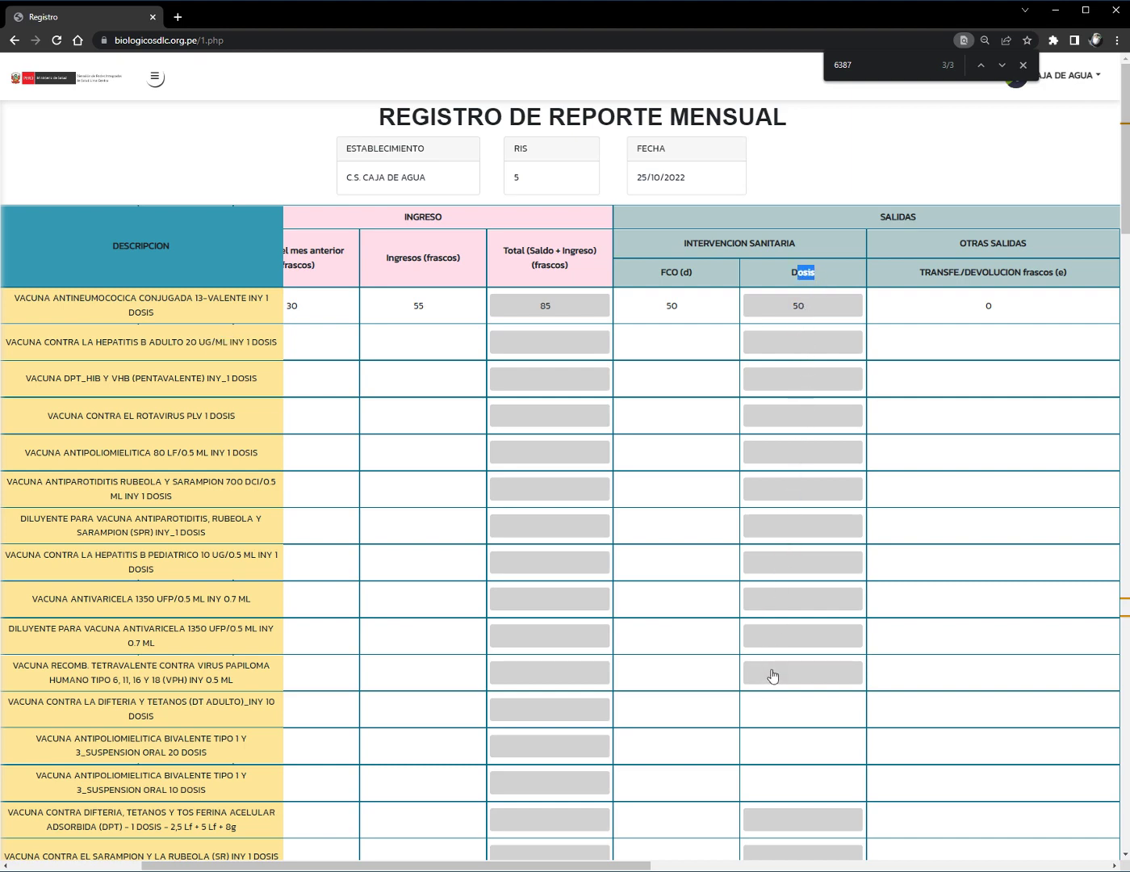
scroll(773, 676, down, 5)
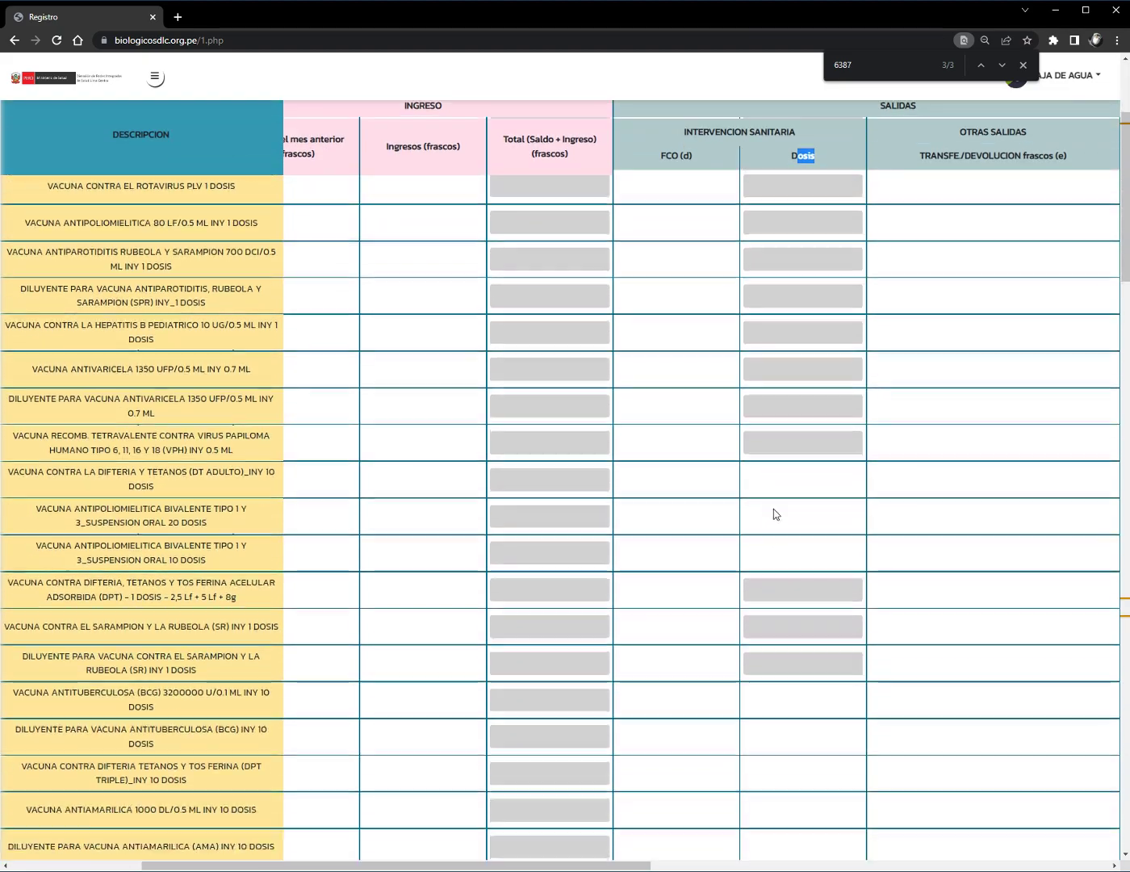
scroll(789, 639, down, 12)
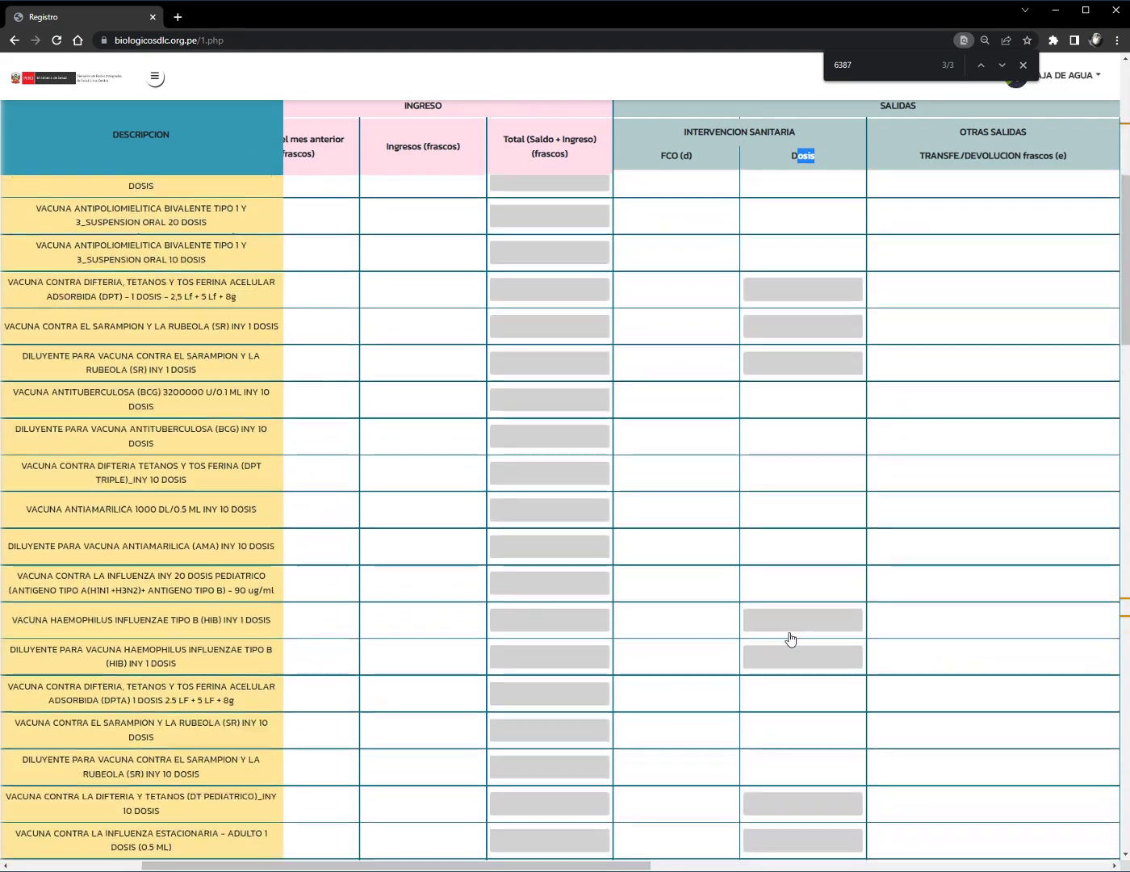
scroll(789, 640, up, 15)
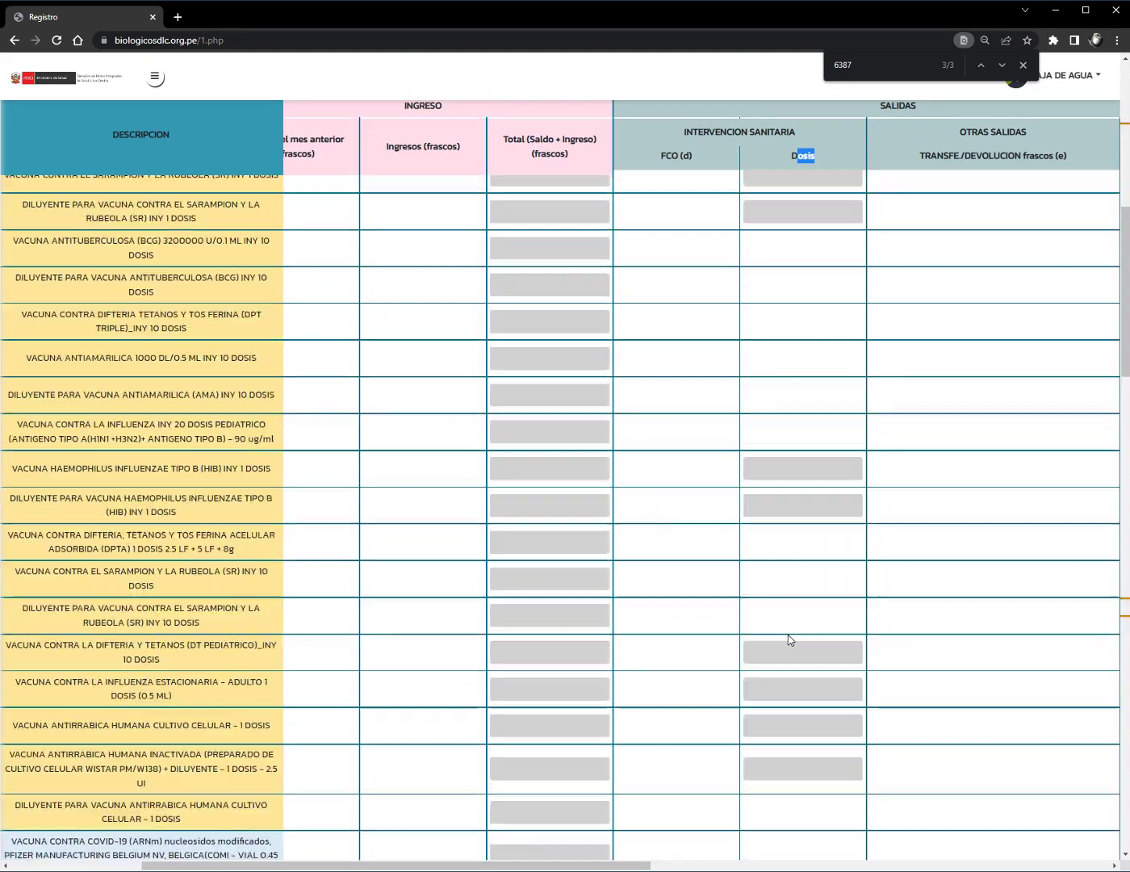
scroll(814, 420, down, 3)
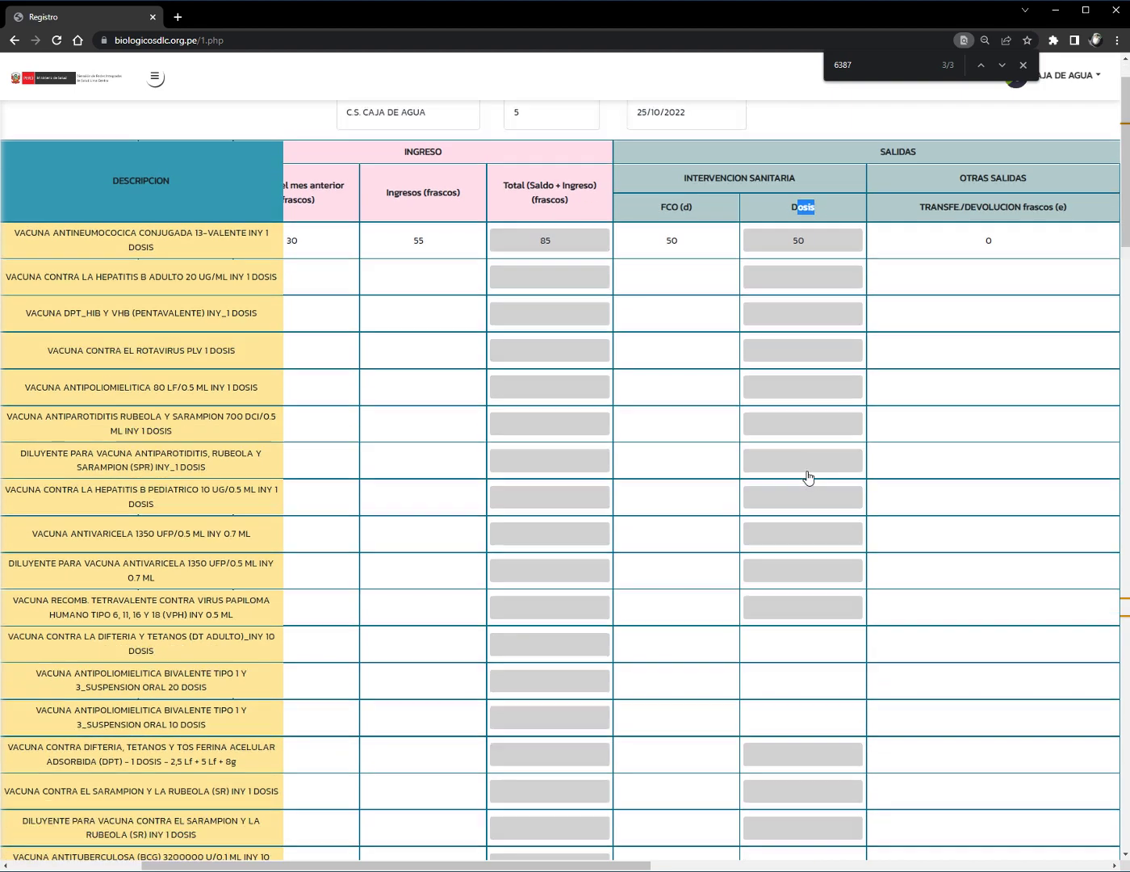
- Enter 5 as the previous month's balance and 40 as Ingresos for VACUNA CONTRA LA DIFTERIA Y TETANOS (DT ADULTO)
click(787, 521)
scroll(706, 508, left, 3)
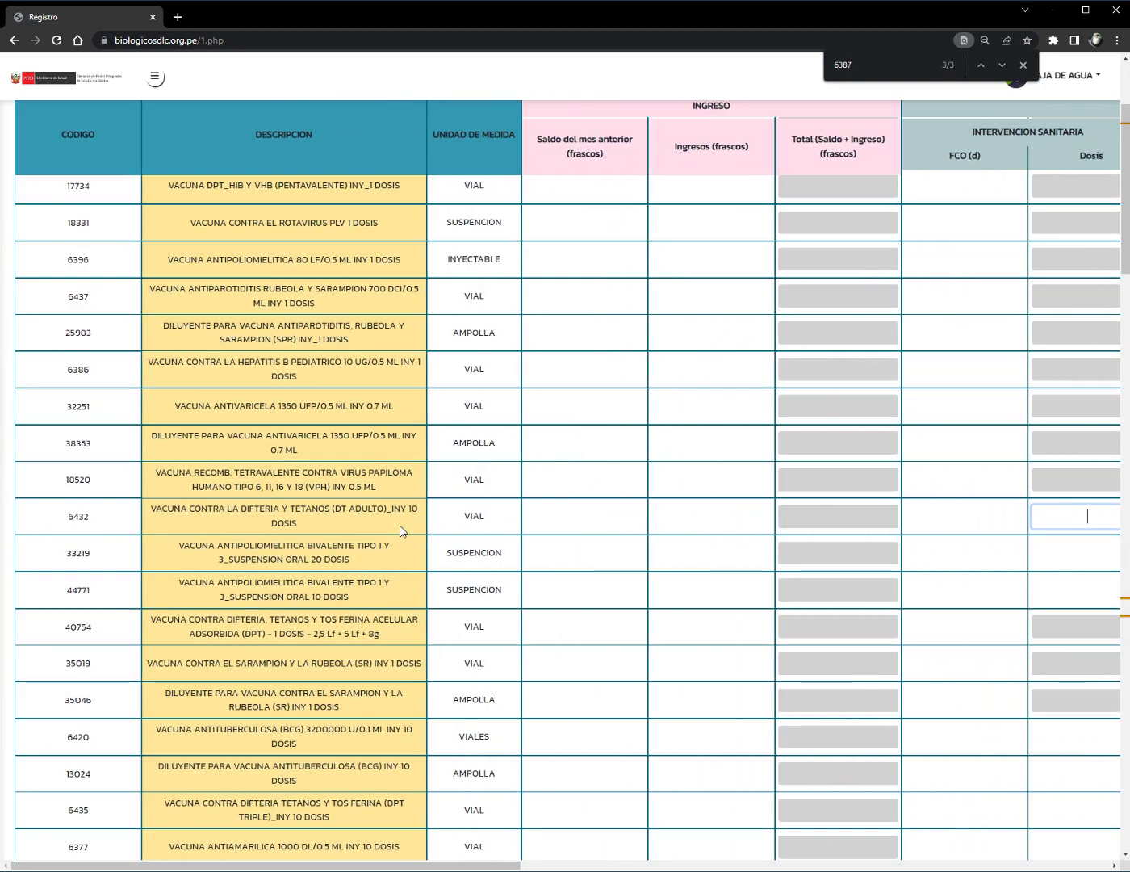
click(575, 525)
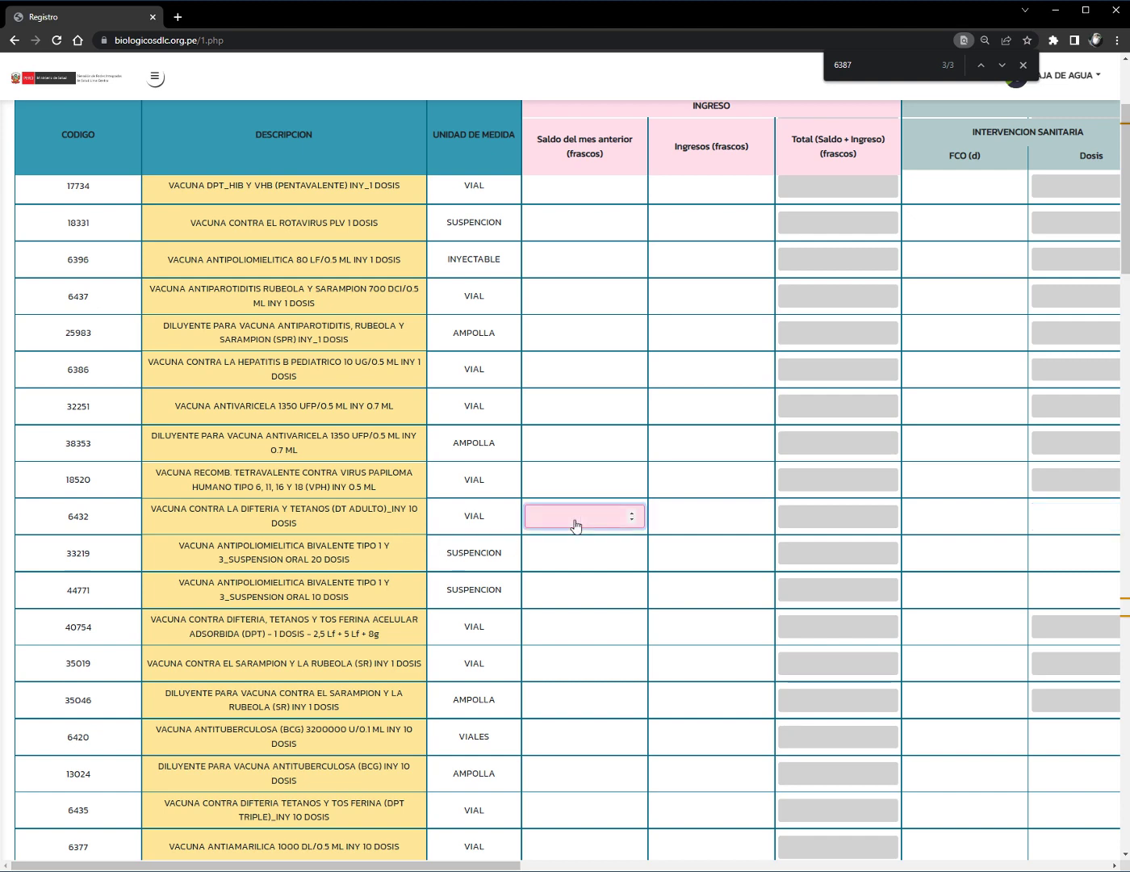
key(Tab)
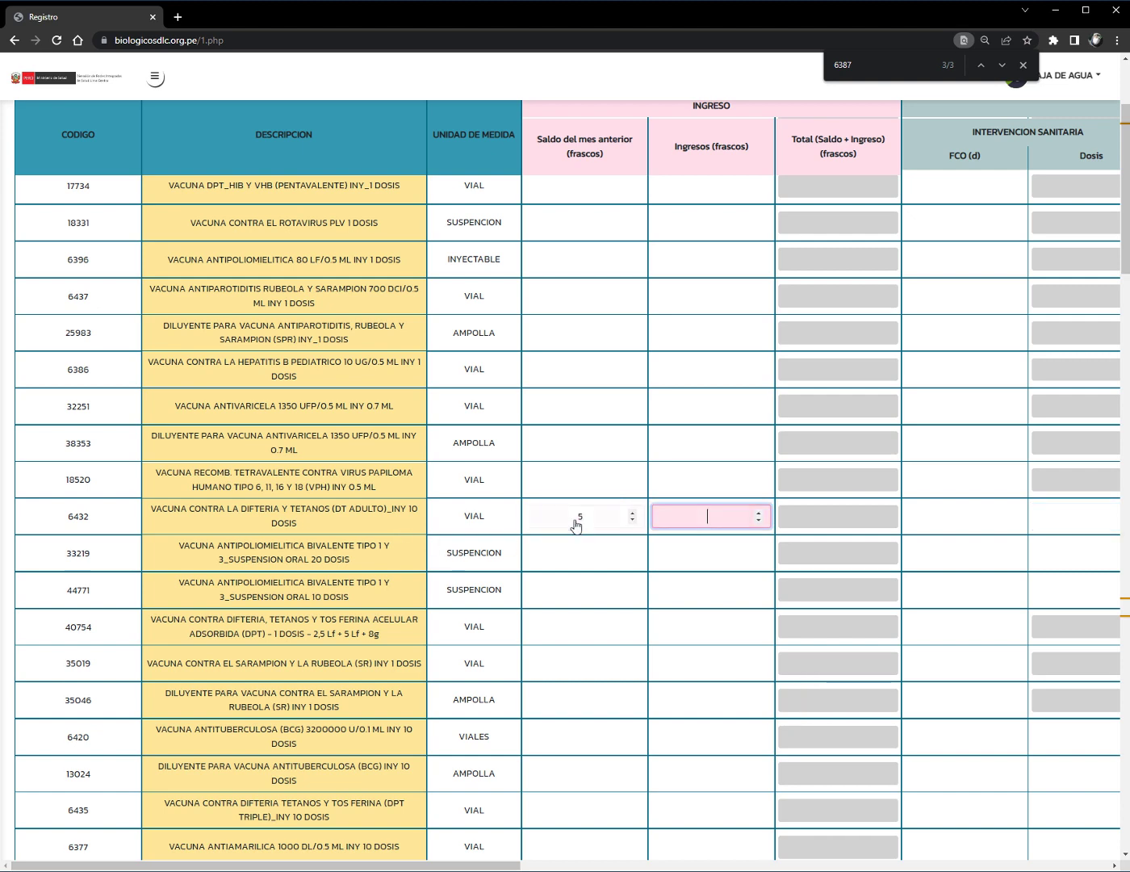
text(40)
click(848, 525)
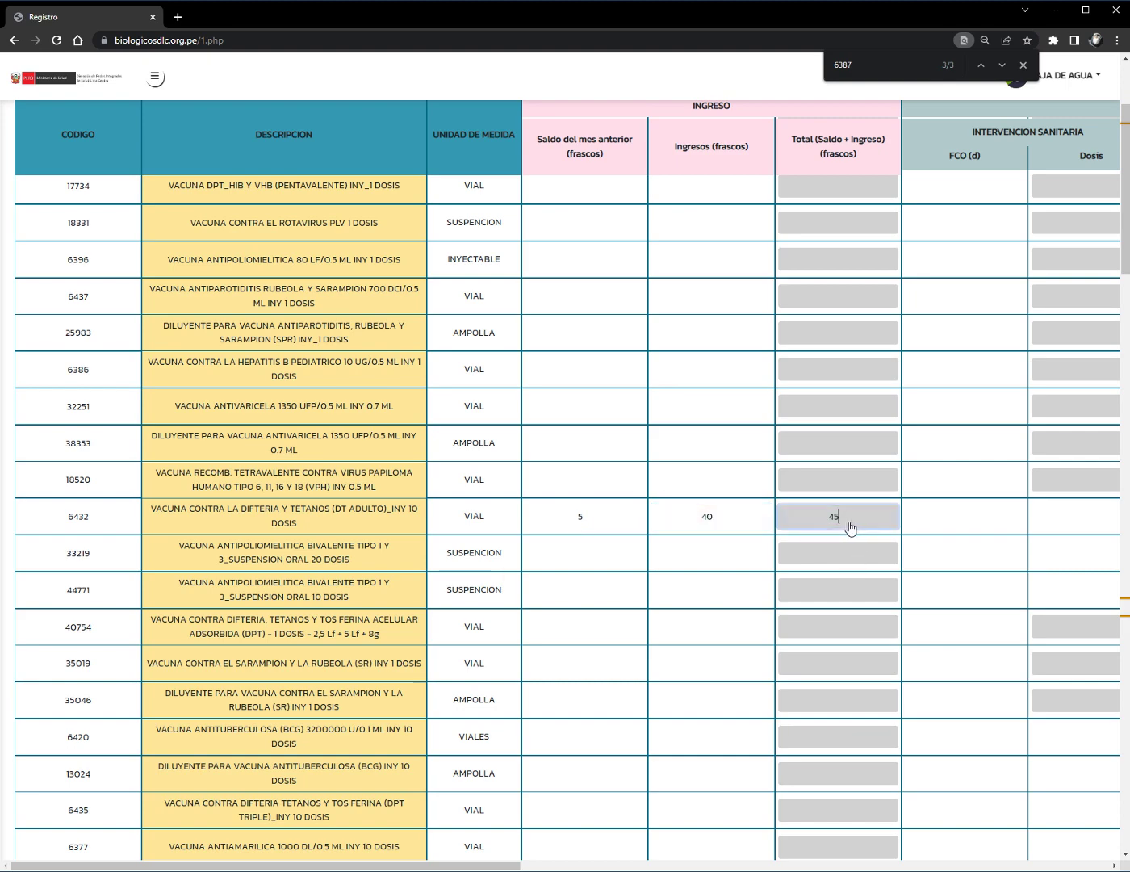
- Enter 30 as FCO (d) and 200 as Dosis under Intervencion Sanitaria for VACUNA CONTRA LA DIFTERIA Y TETANOS (DT ADULTO)
click(909, 517)
scroll(889, 533, right, 4)
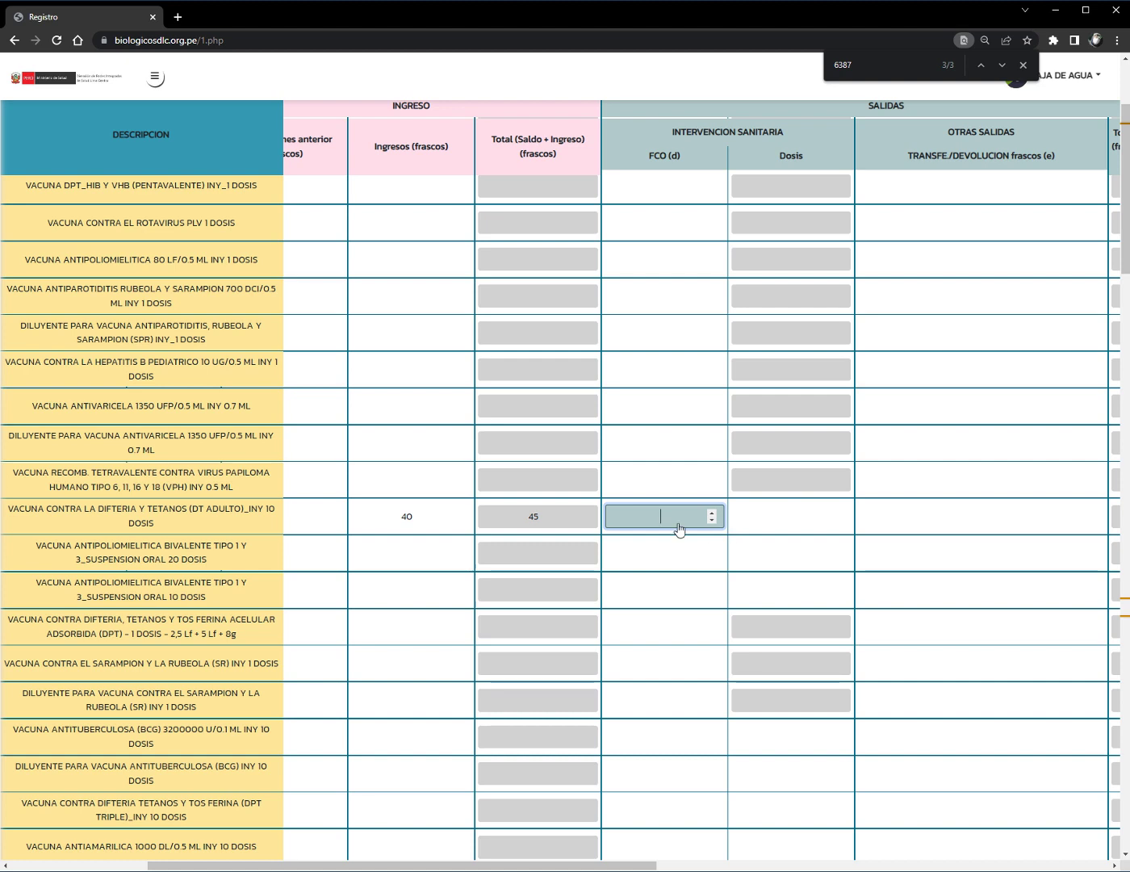
text(30)
click(797, 525)
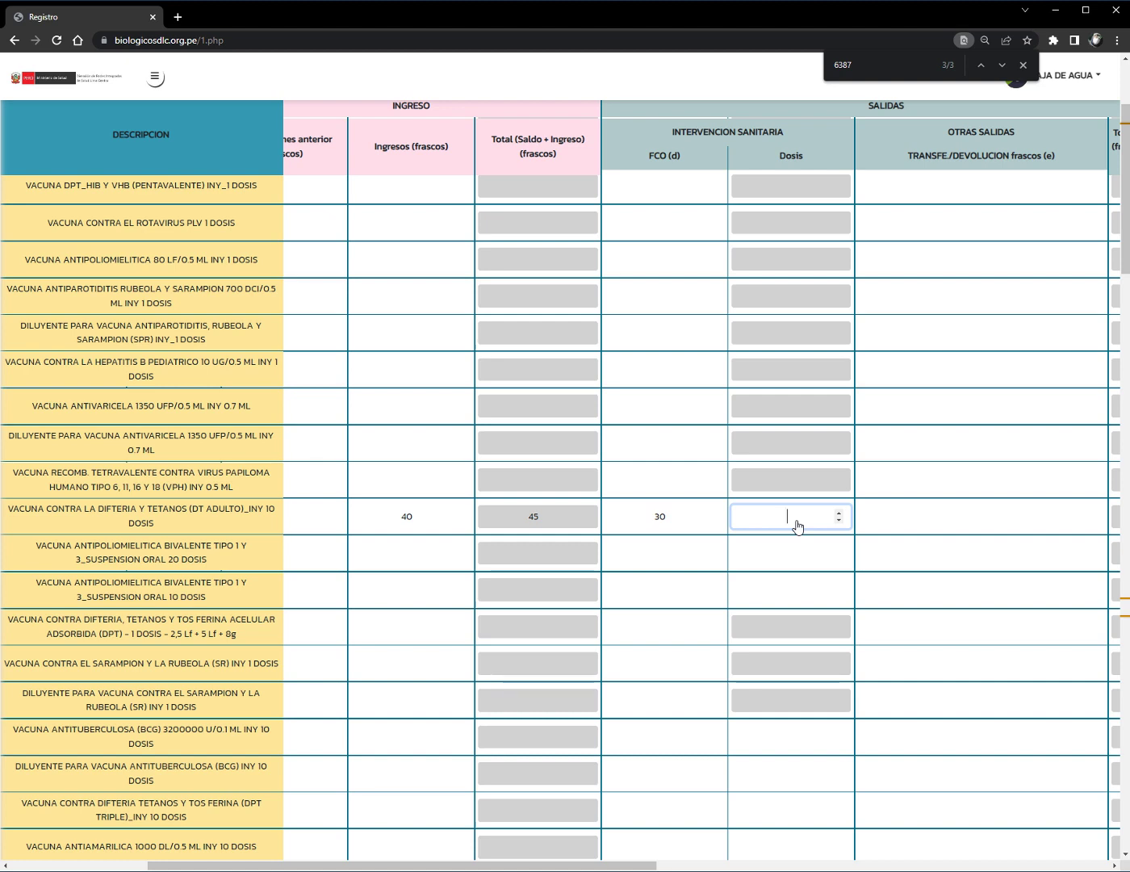
text(200)
click(892, 530)
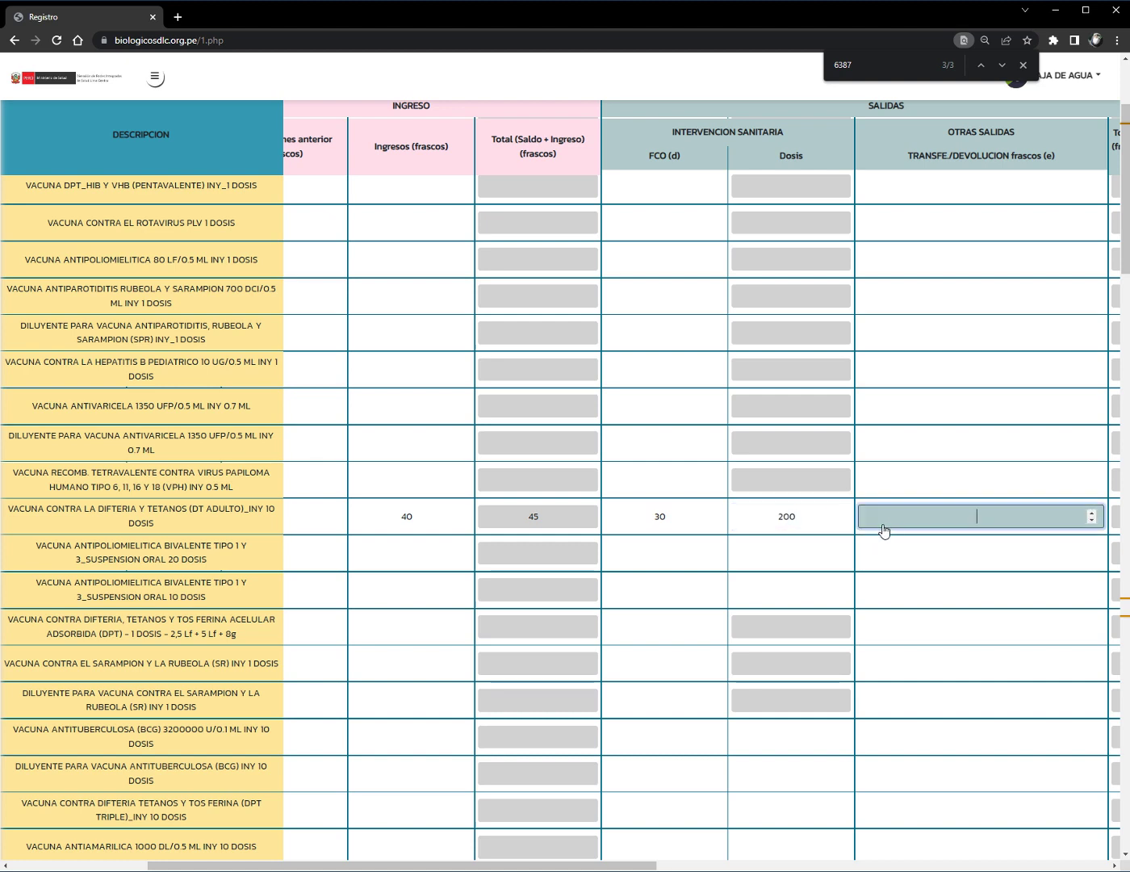
- Try 300 as the Dosis value for VACUNA CONTRA LA DIFTERIA Y TETANOS (DT ADULTO) and compare it with the vials and doses per vial
scroll(884, 532, right, 3)
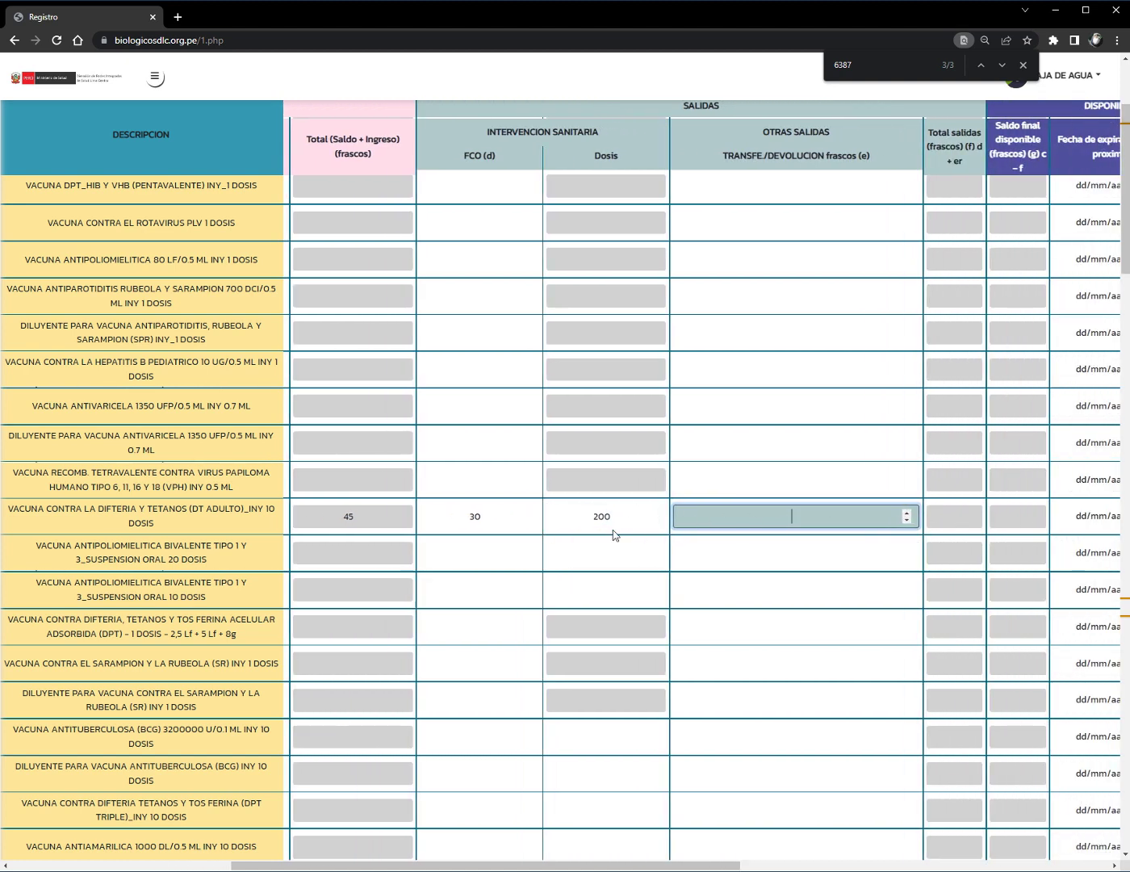
double_click(584, 531)
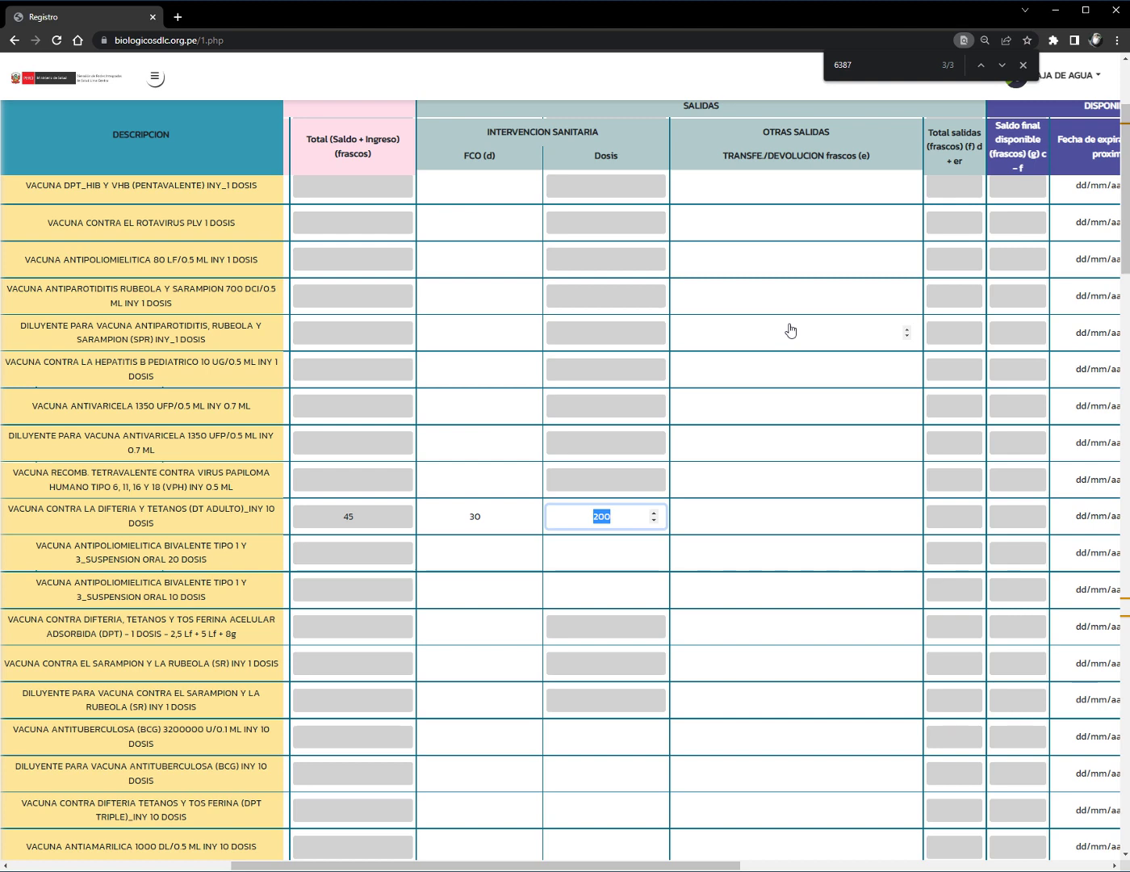
text(20000)
click(765, 522)
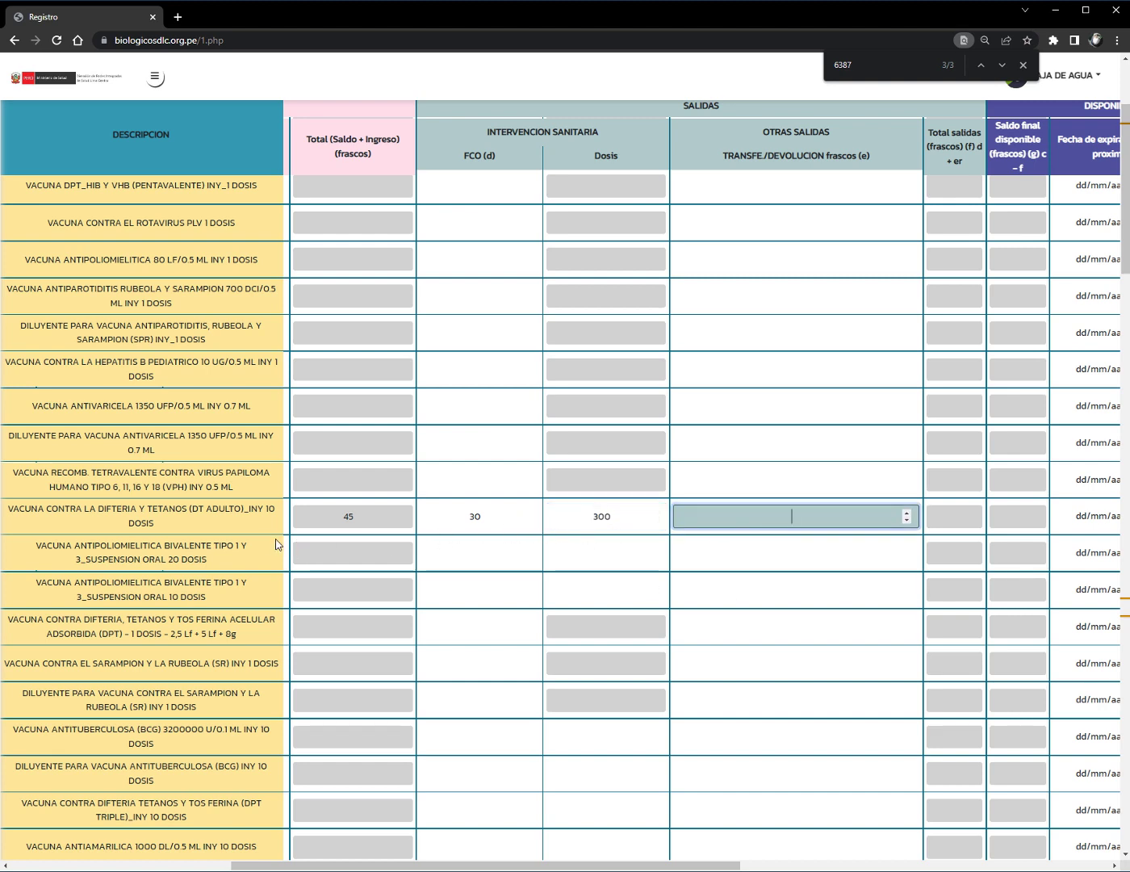
click(500, 526)
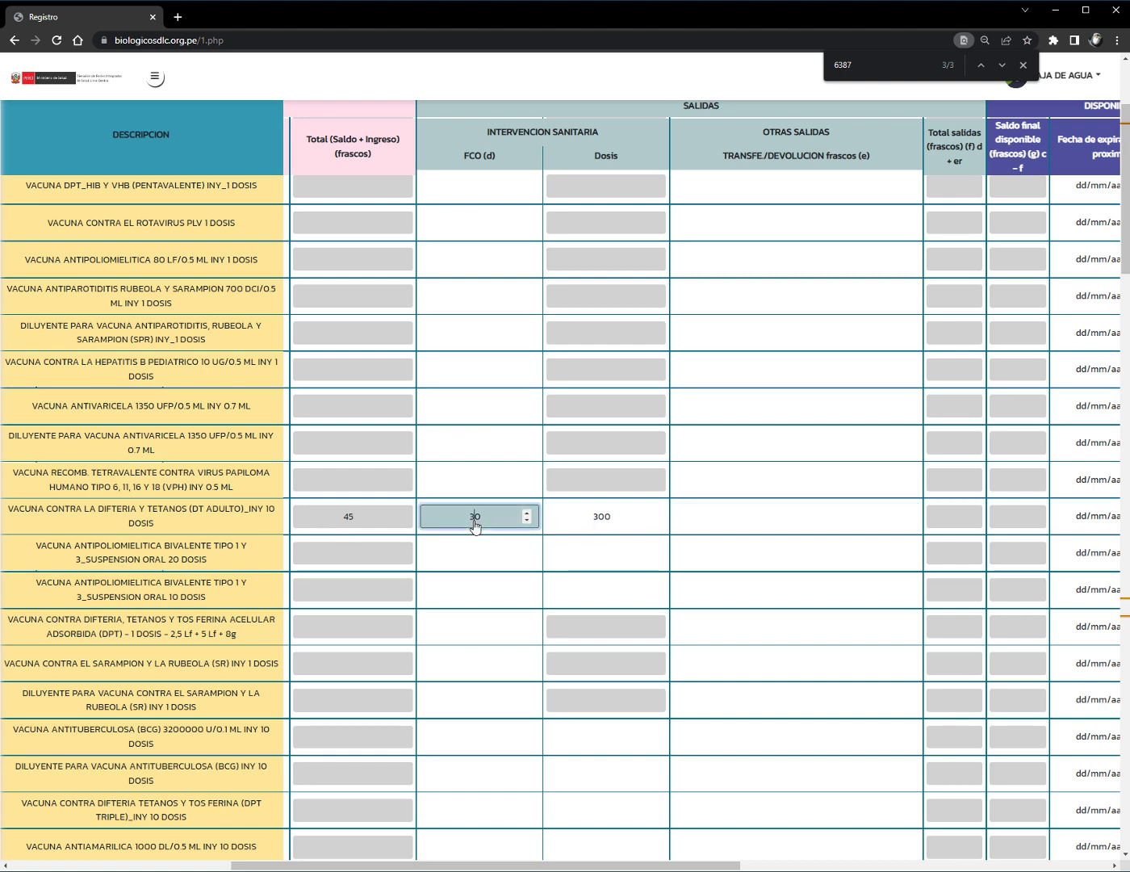
click(615, 527)
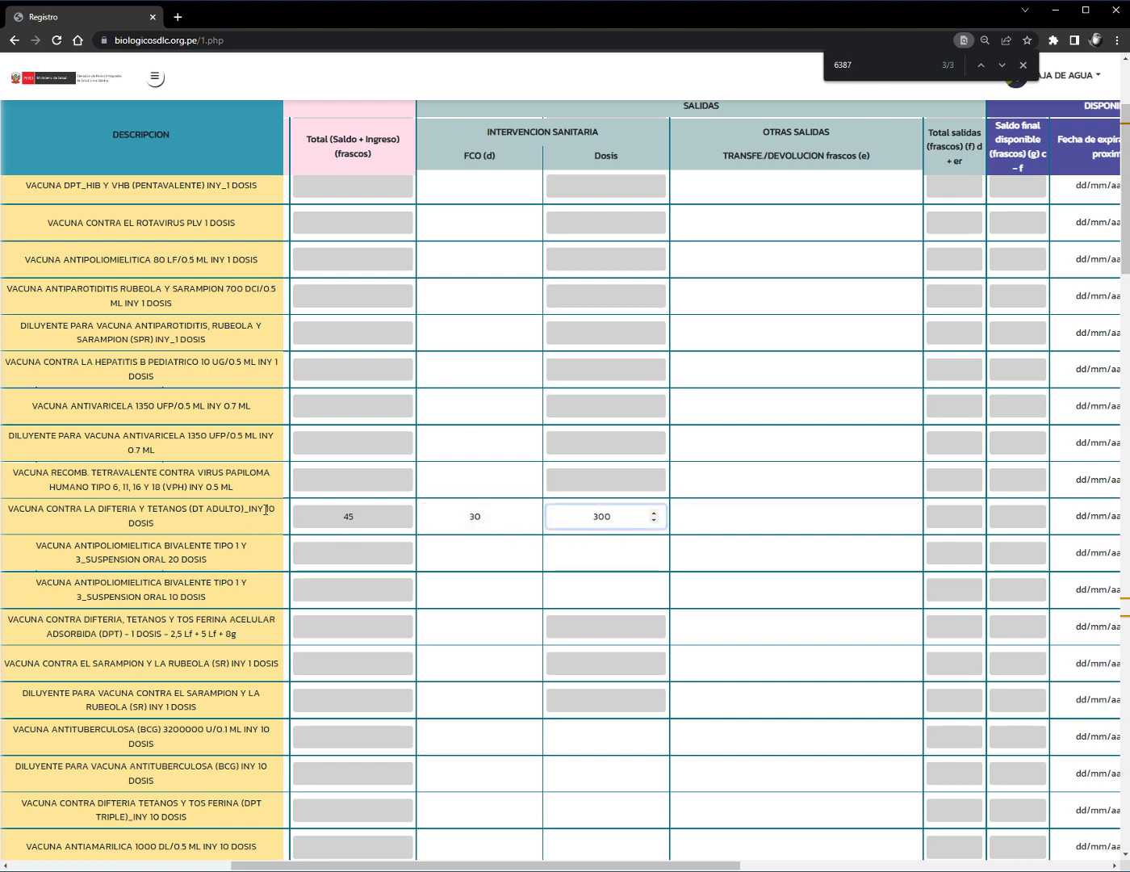
click(271, 514)
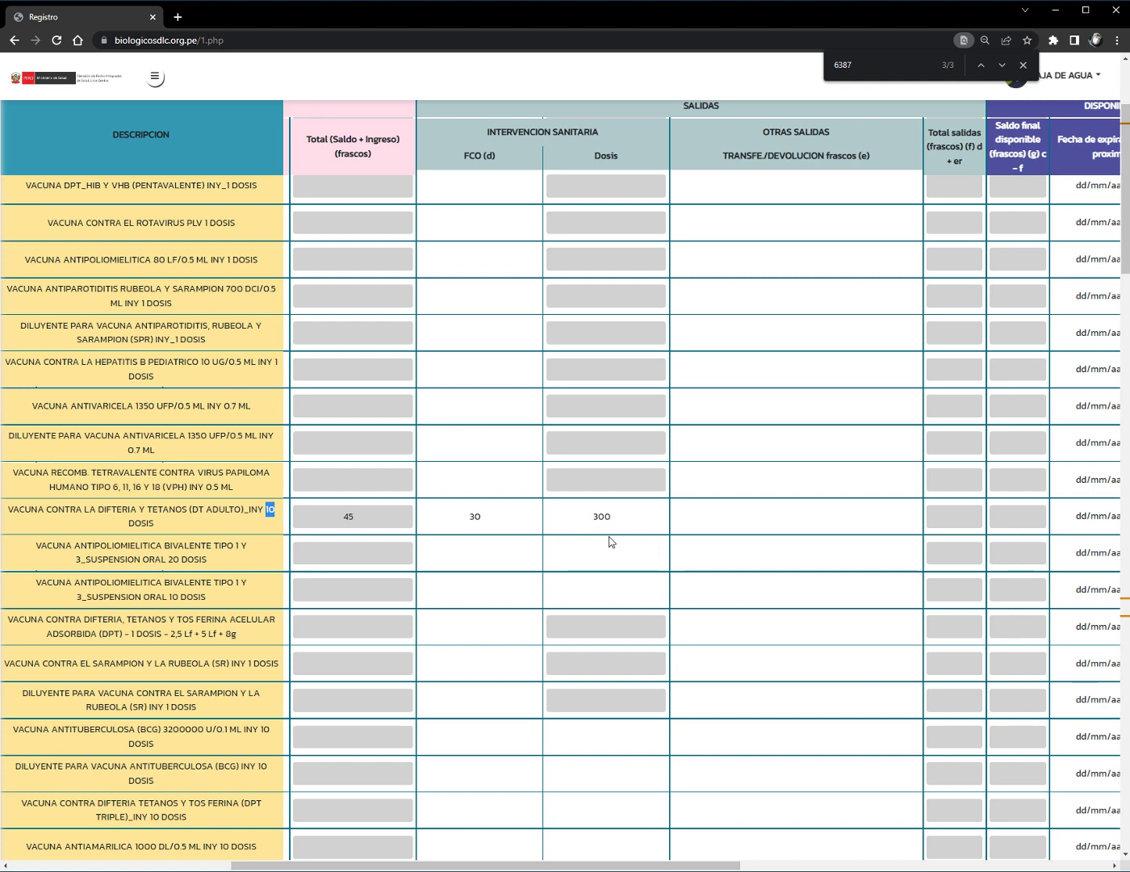
click(598, 521)
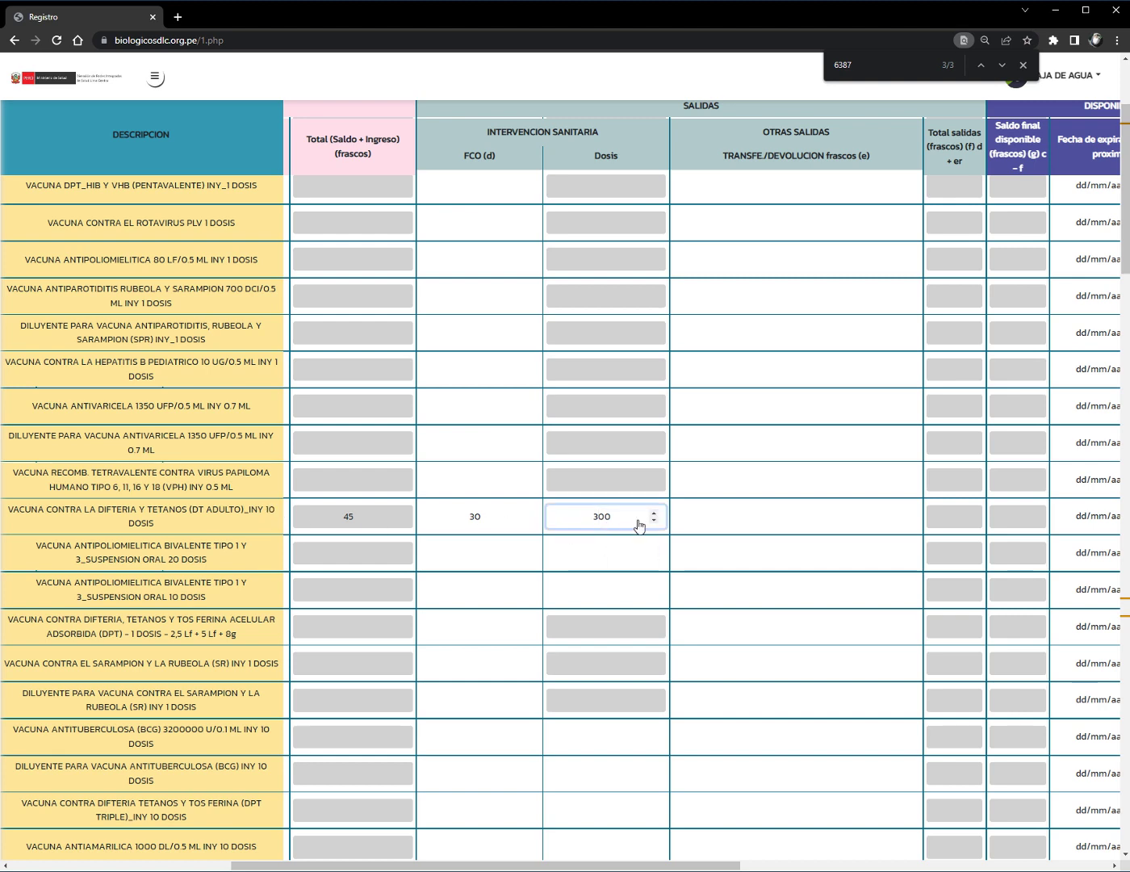
click(622, 522)
- Set the Dosis value of VACUNA CONTRA LA DIFTERIA Y TETANOS (DT ADULTO) to 200
double_click(599, 522)
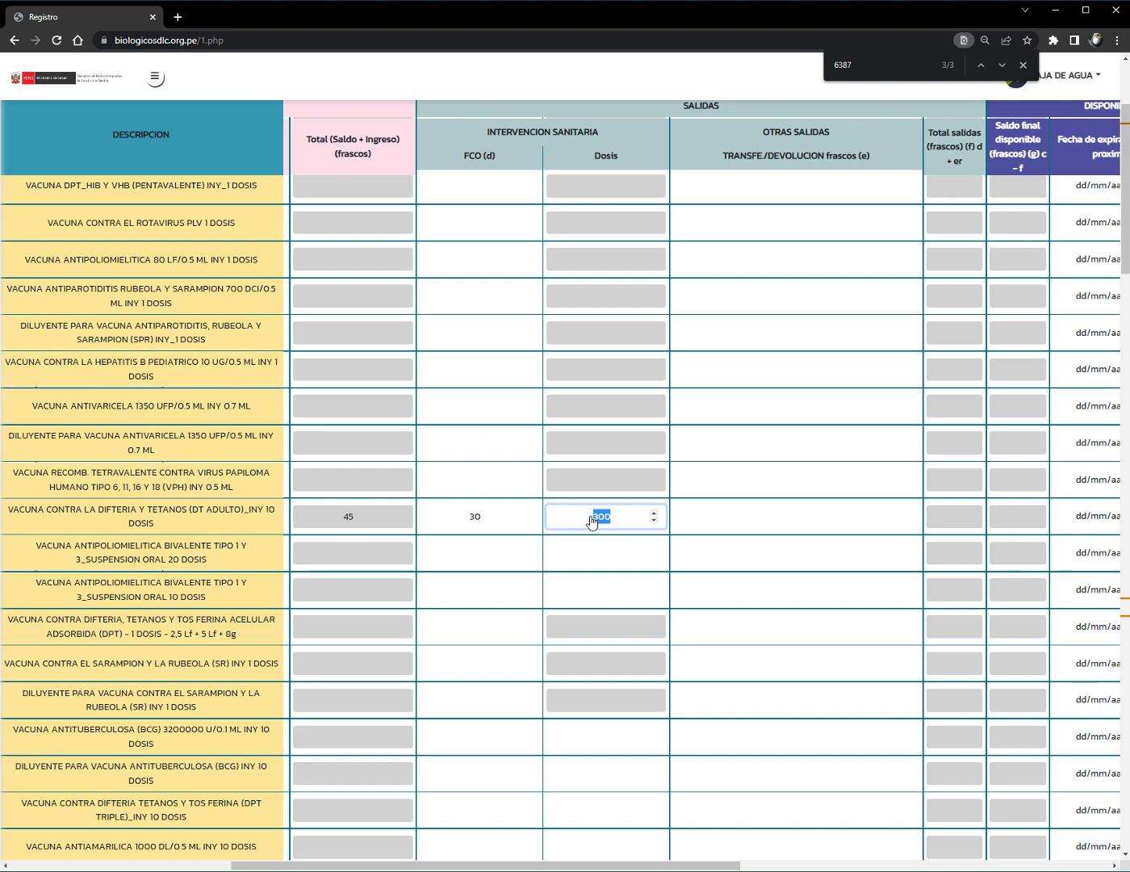
text(70000)
key(ctrl+z)
text(200)
- Enter 0 as the TRANSFE./DEVOLUCION quantity for VACUNA CONTRA LA DIFTERIA Y TETANOS (DT ADULTO) and check the total outputs and final balance
click(700, 516)
scroll(777, 516, right, 3)
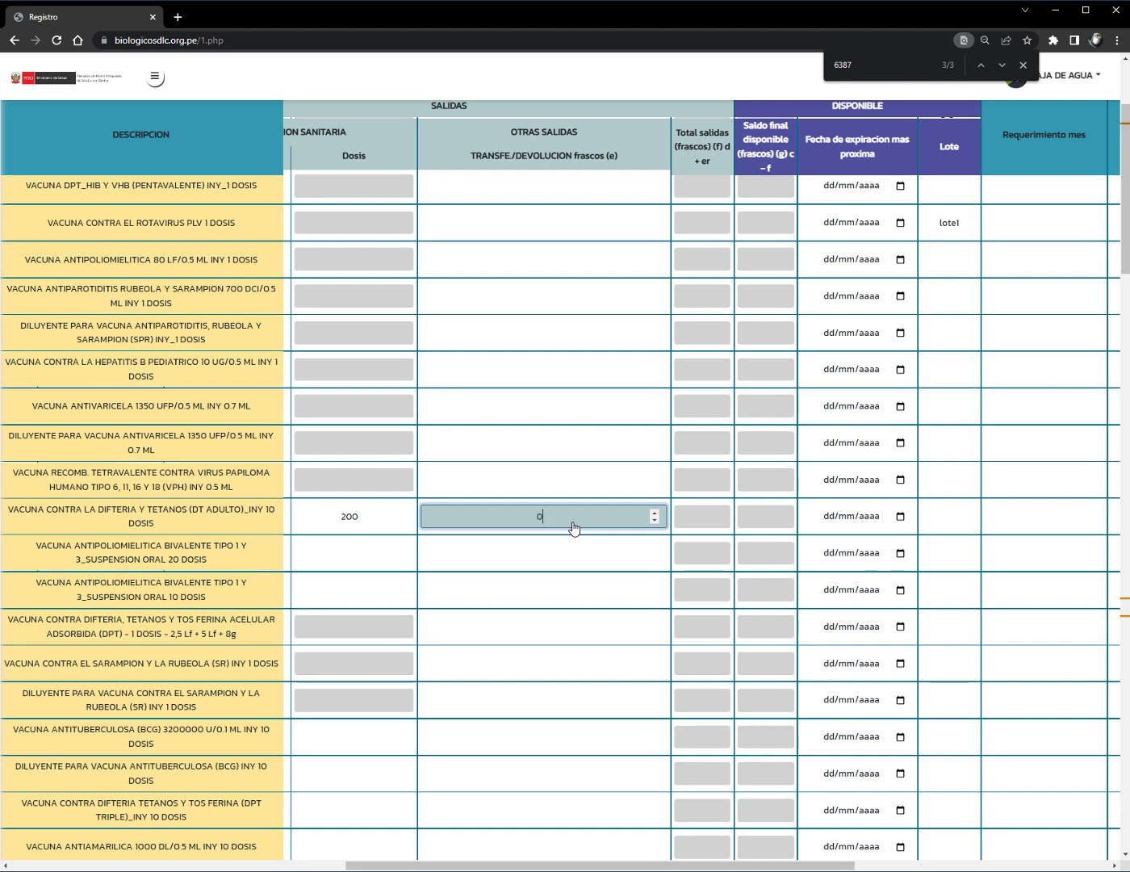
click(711, 522)
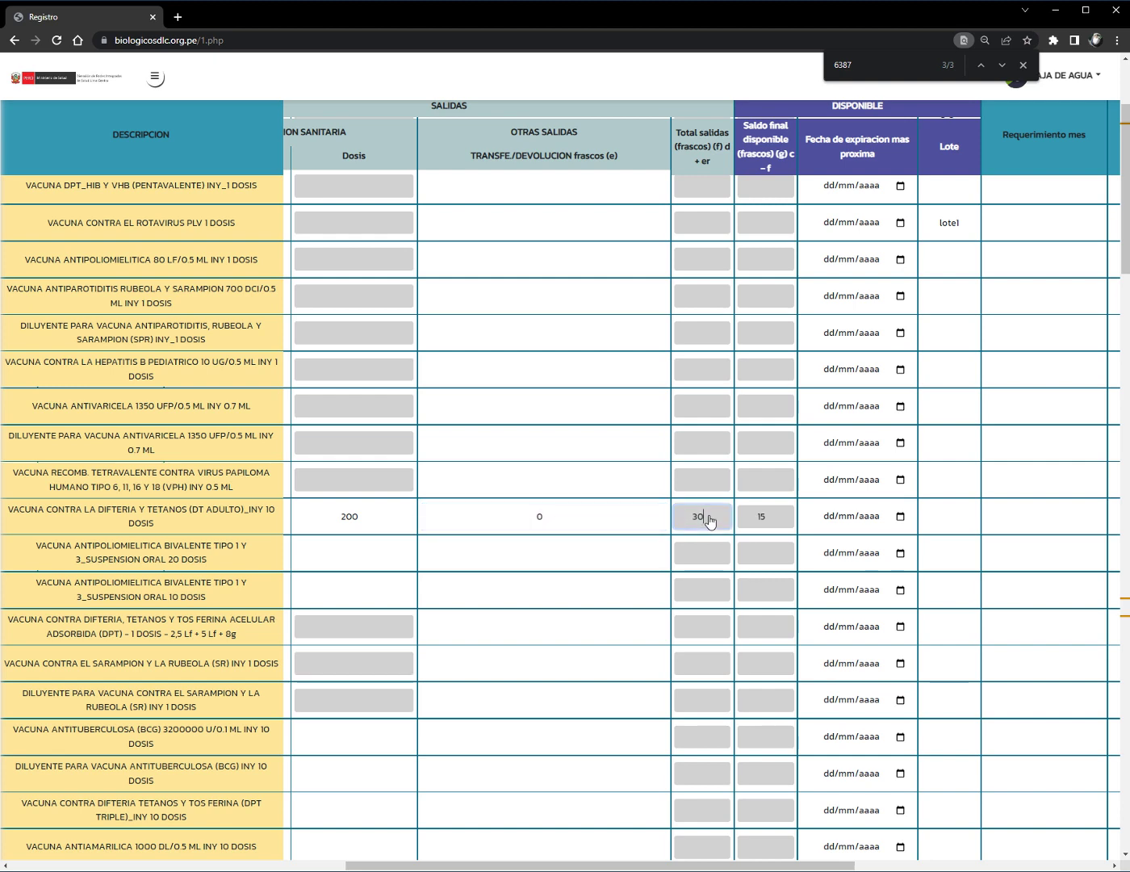
key(Tab)
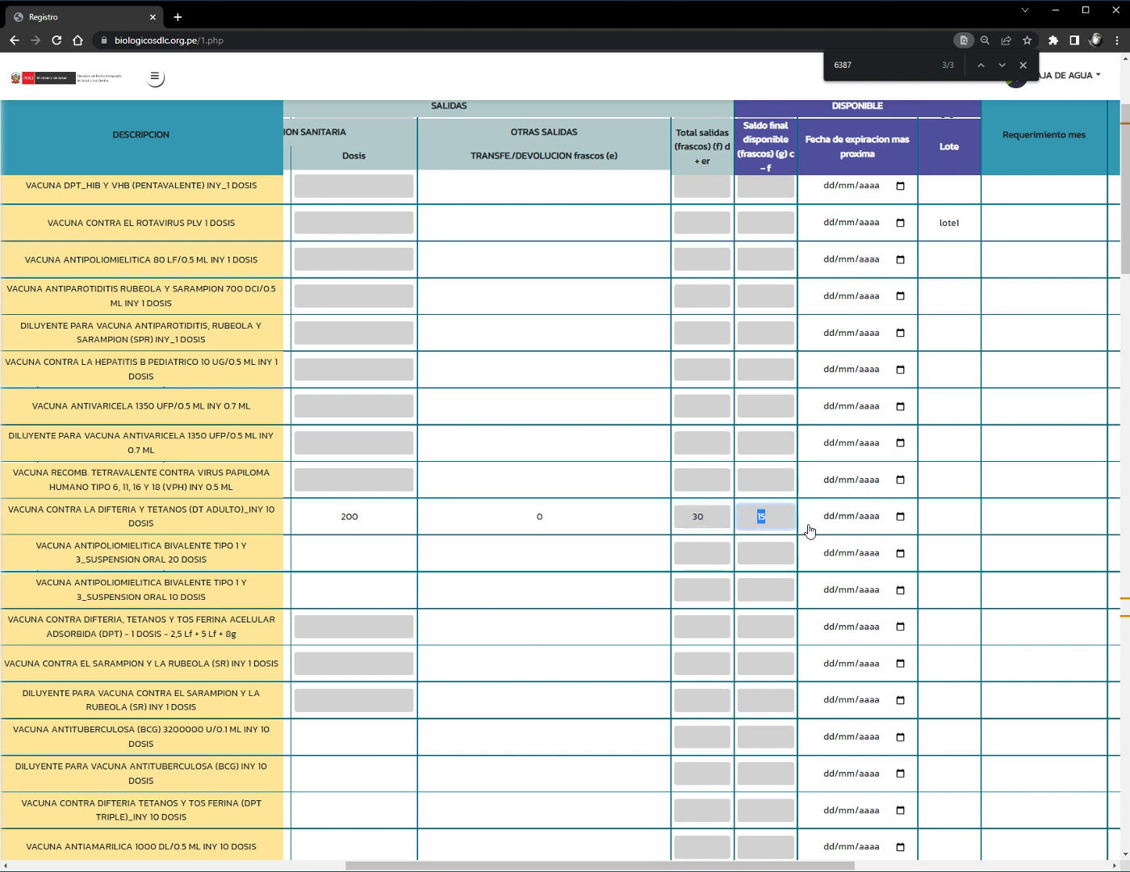
- Set the nearest expiration date of VACUNA CONTRA LA DIFTERIA Y TETANOS (DT ADULTO) to 30/10/2022
key(Tab)
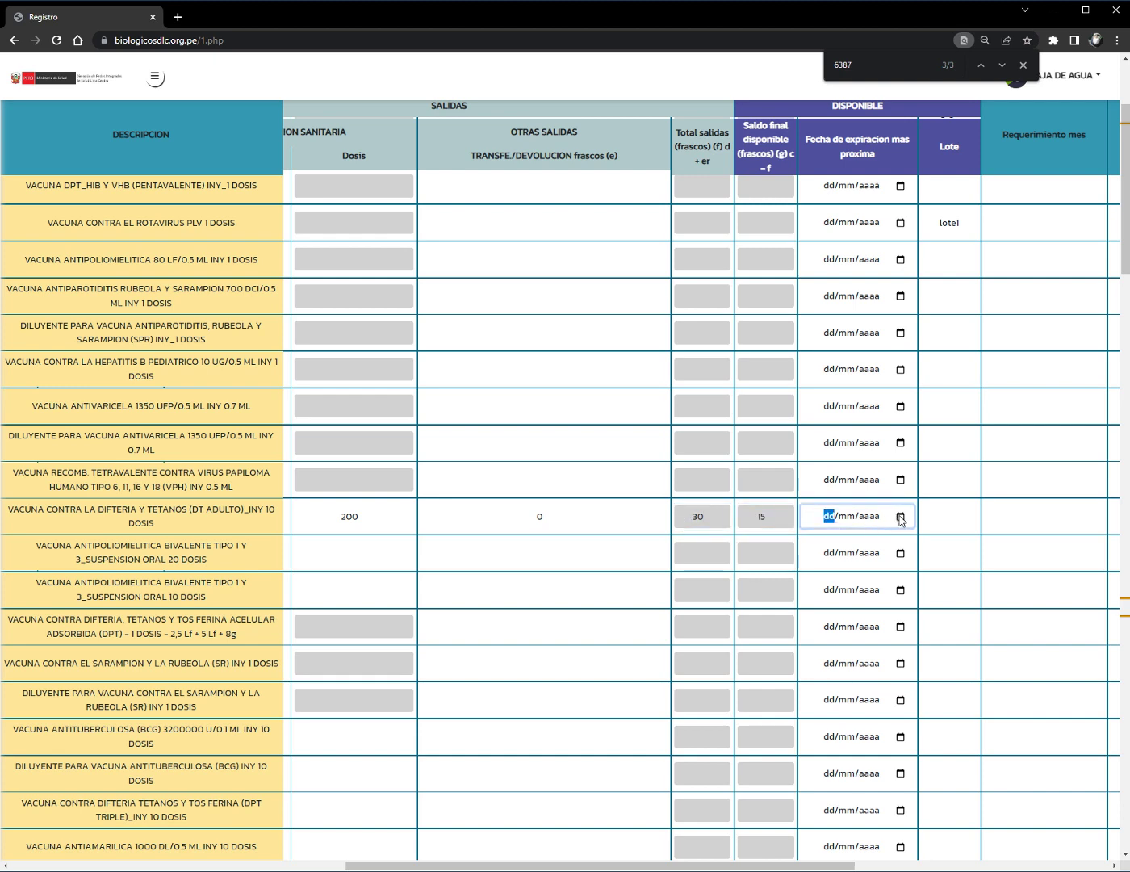
click(901, 517)
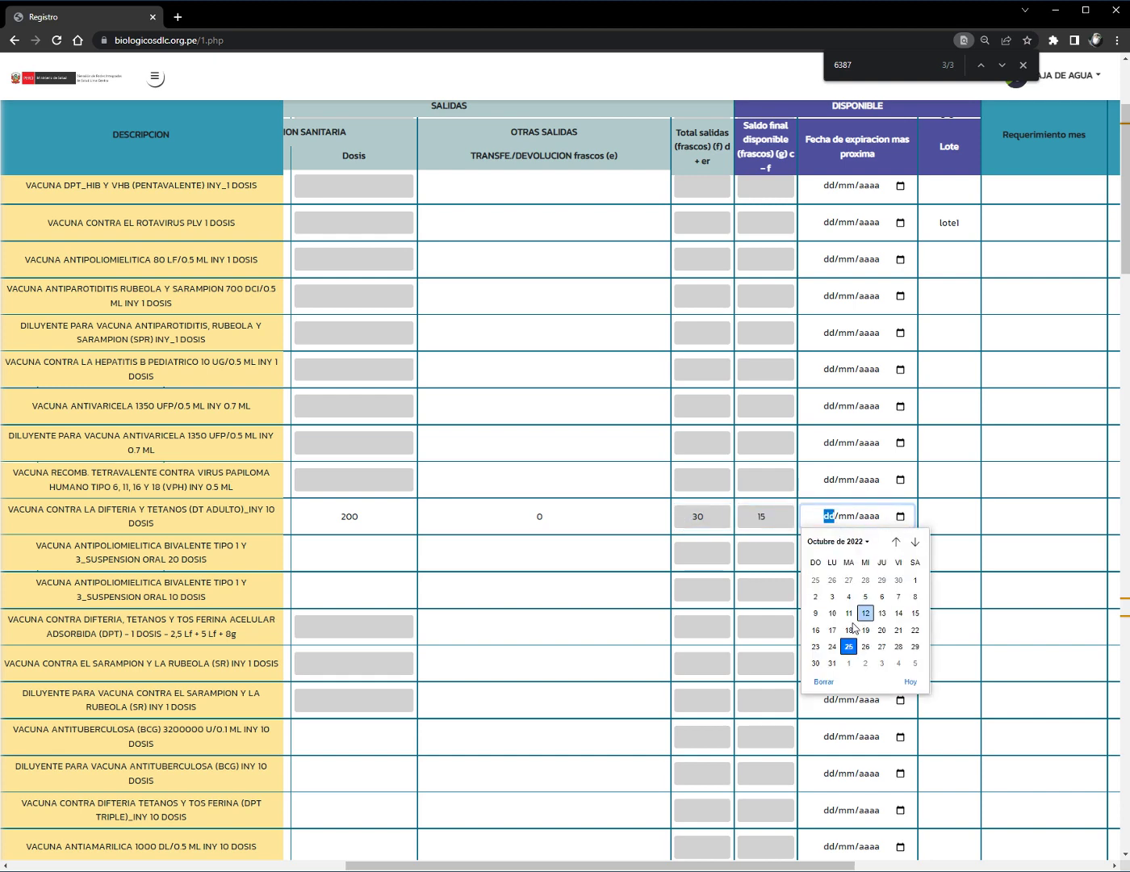
click(817, 664)
click(780, 564)
scroll(780, 563, right, 3)
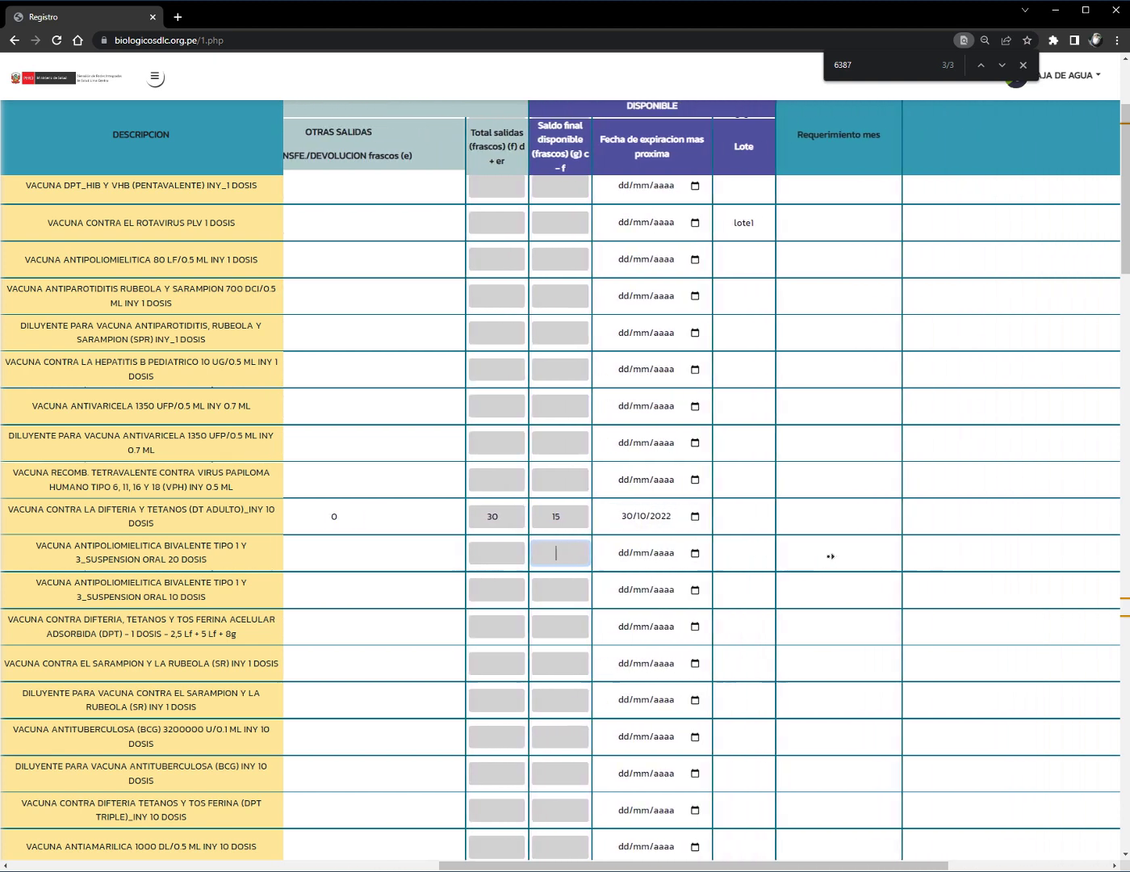
- Set the Lote of VACUNA CONTRA LA DIFTERIA Y TETANOS (DT ADULTO) to "lote 4" and its Requerimiento mes to 400
click(707, 517)
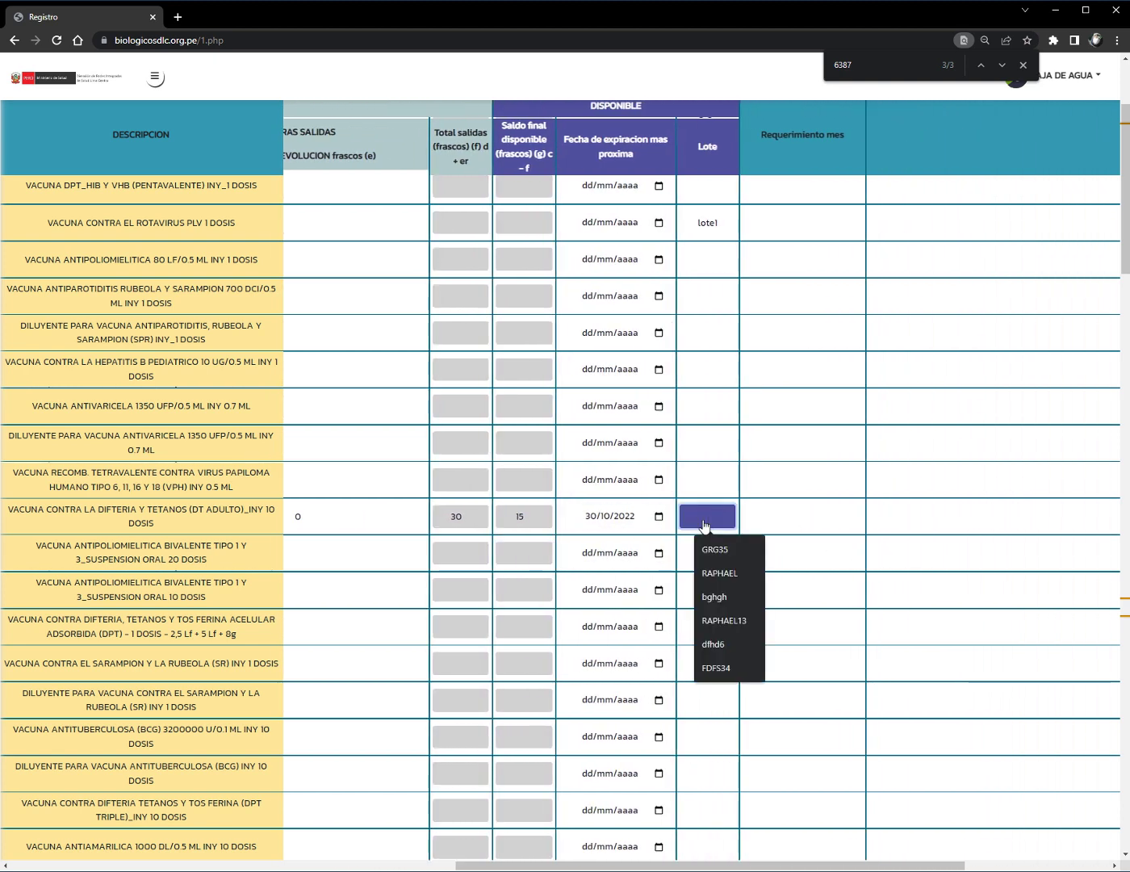
text(lote 4)
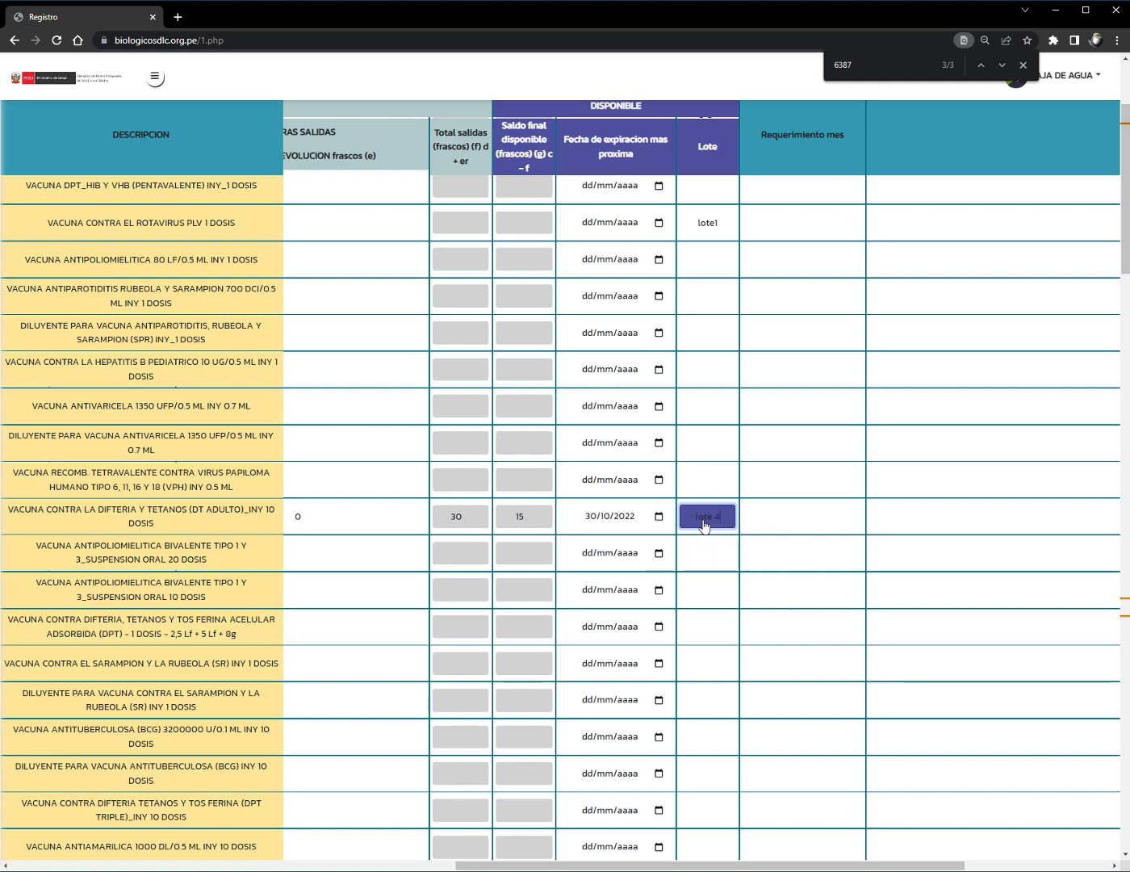
click(767, 520)
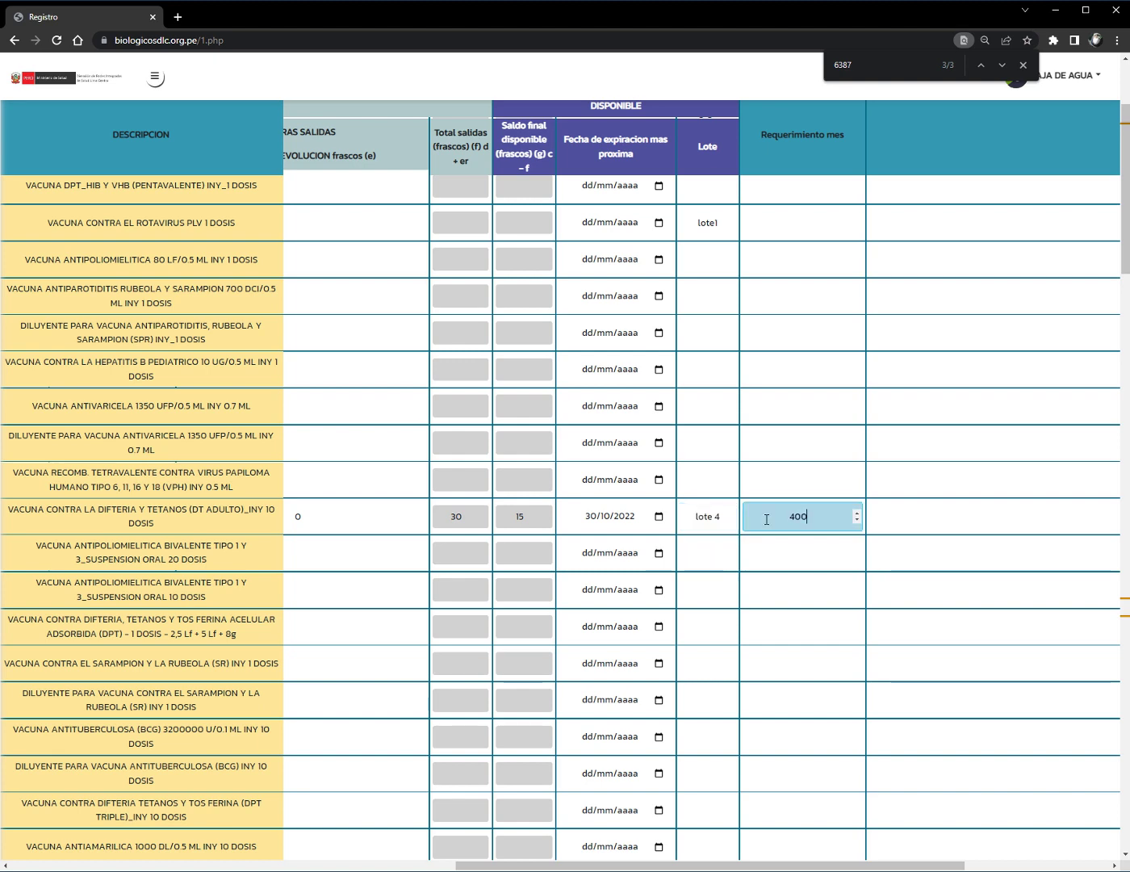
text(400)
- Enter "sin observaciones" as the Observaciones of VACUNA CONTRA LA DIFTERIA Y TETANOS (DT ADULTO)
scroll(864, 521, right, 3)
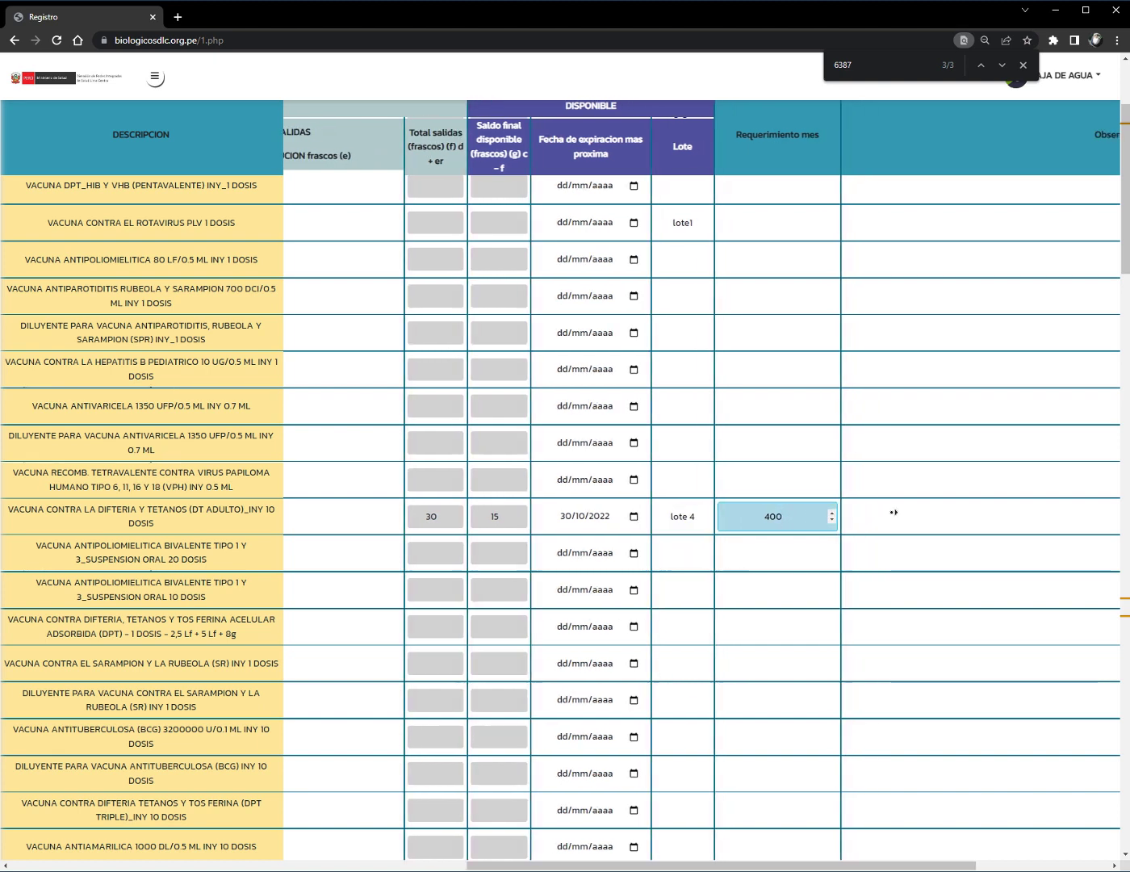
click(872, 522)
text(sin obseraci)
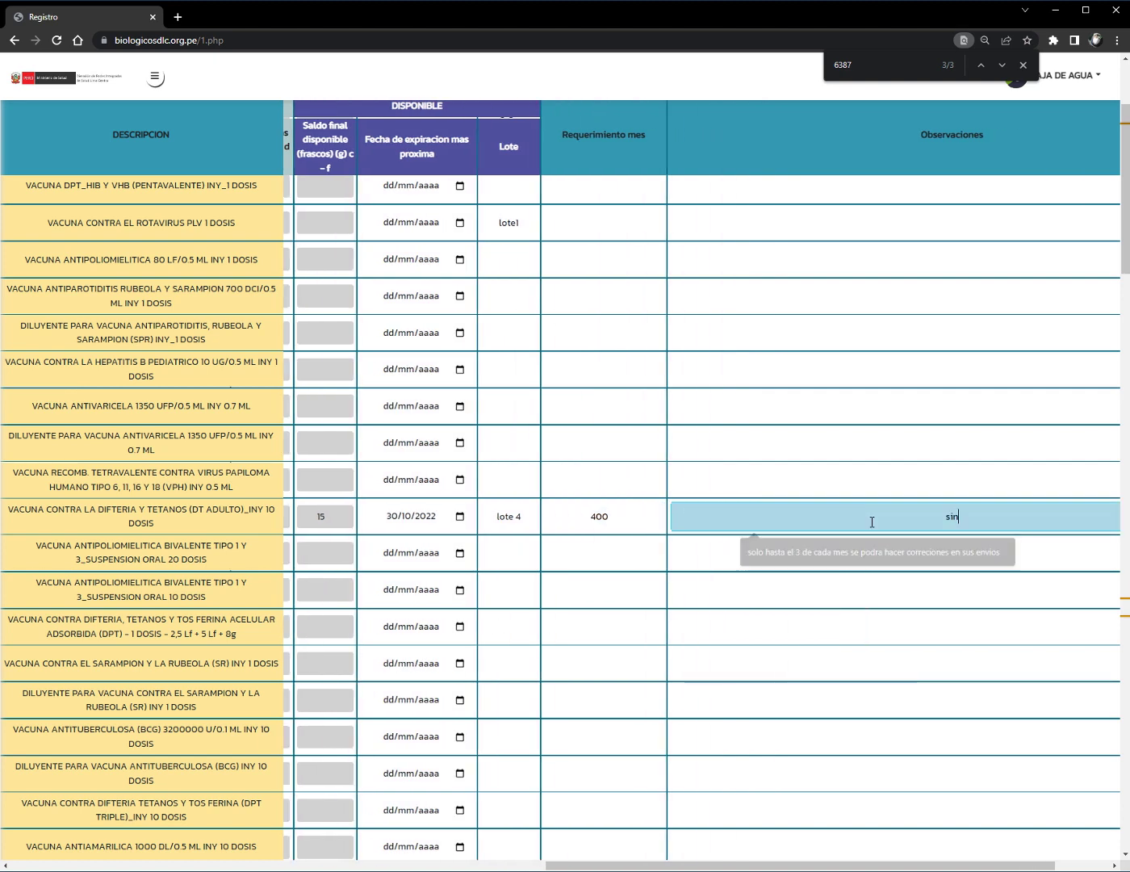
key(BackSpace)
key(BackSpace)
key(BackSpace)
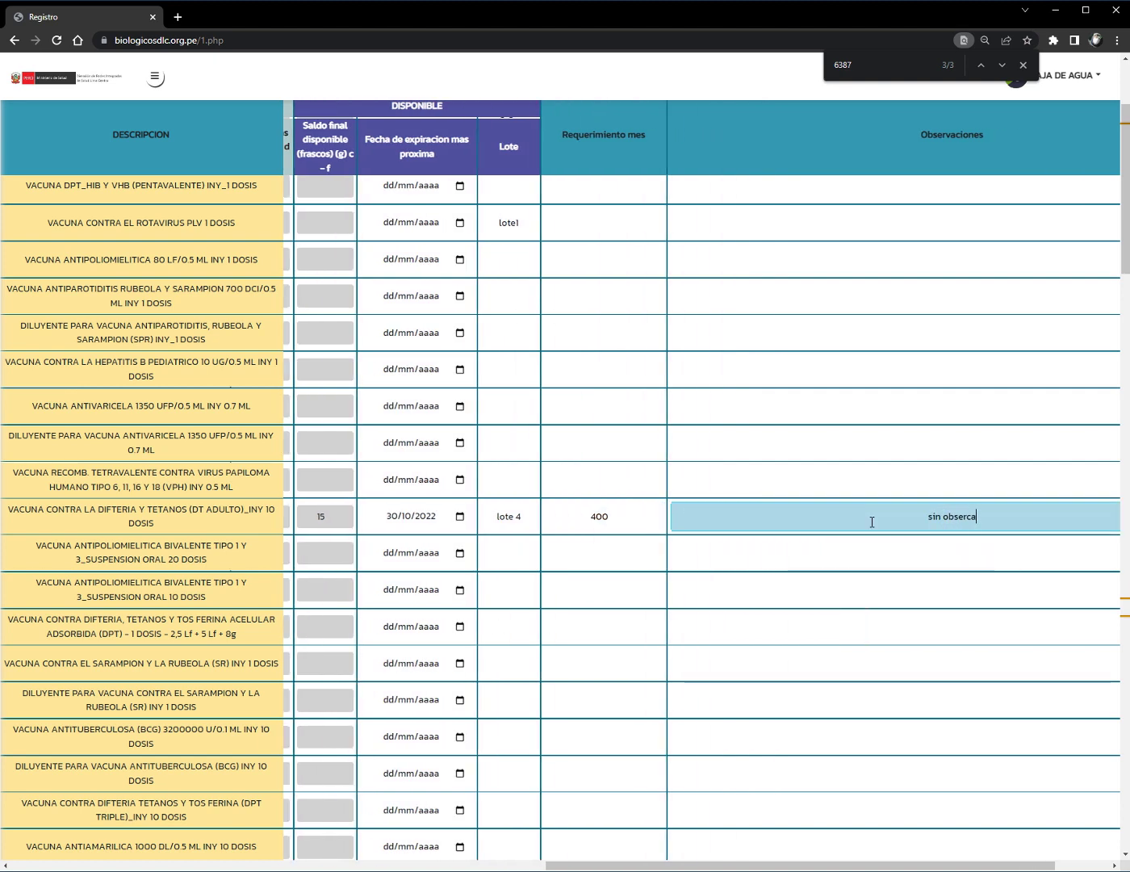
key(Down)
key(Down)
key(Return)
key(BackSpace)
key(BackSpace)
key(BackSpace)
key(BackSpace)
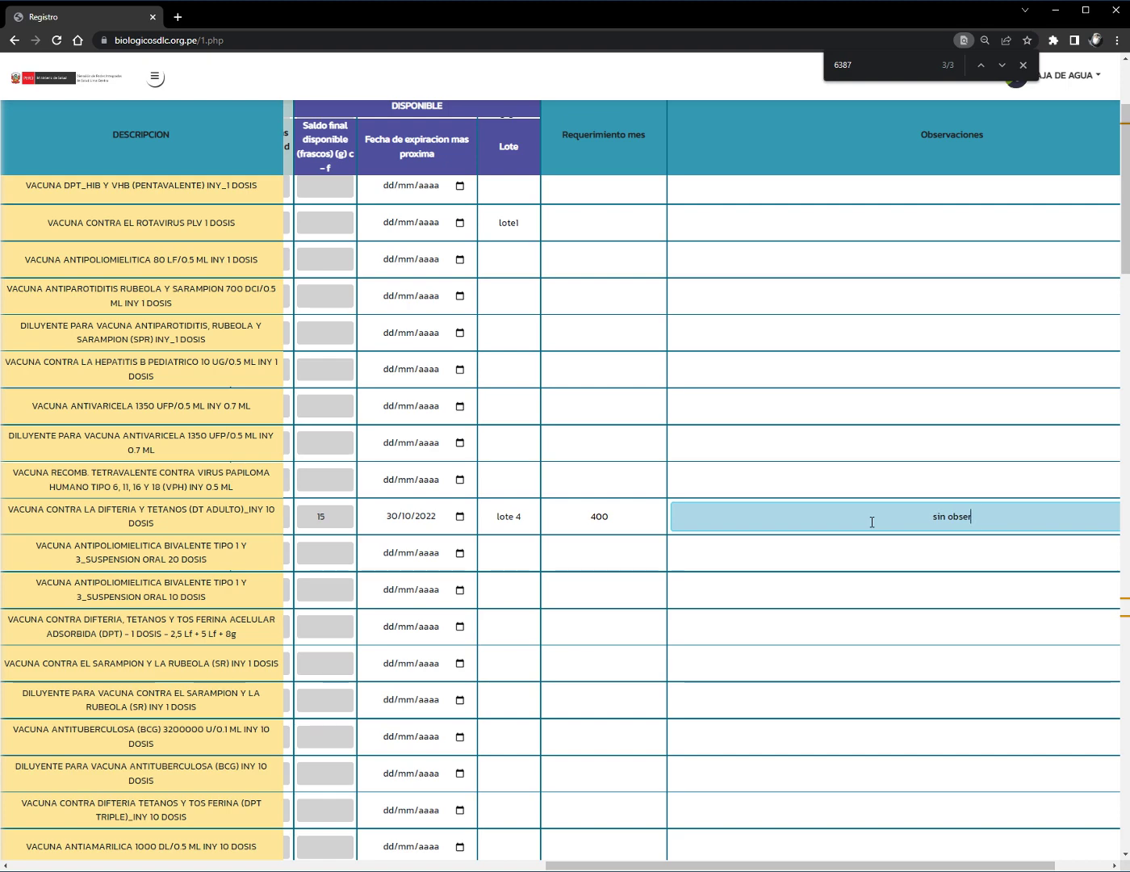
text(vaciones)
- Look through the remaining product rows, from the other vaccines and the COVID-19 vaccines to the sera and syringes, noting their Dosis fields
scroll(786, 547, left, 10)
scroll(779, 373, up, 1)
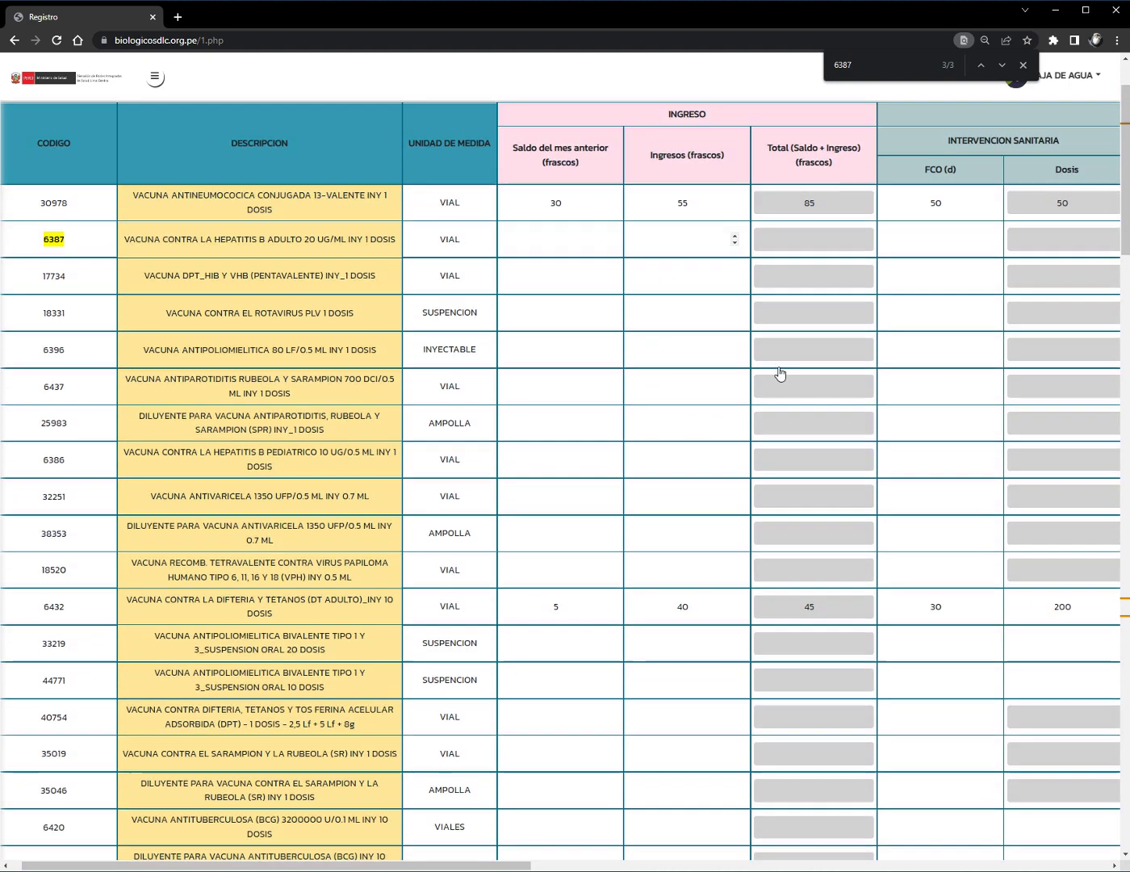
scroll(780, 372, up, 2)
scroll(703, 467, down, 8)
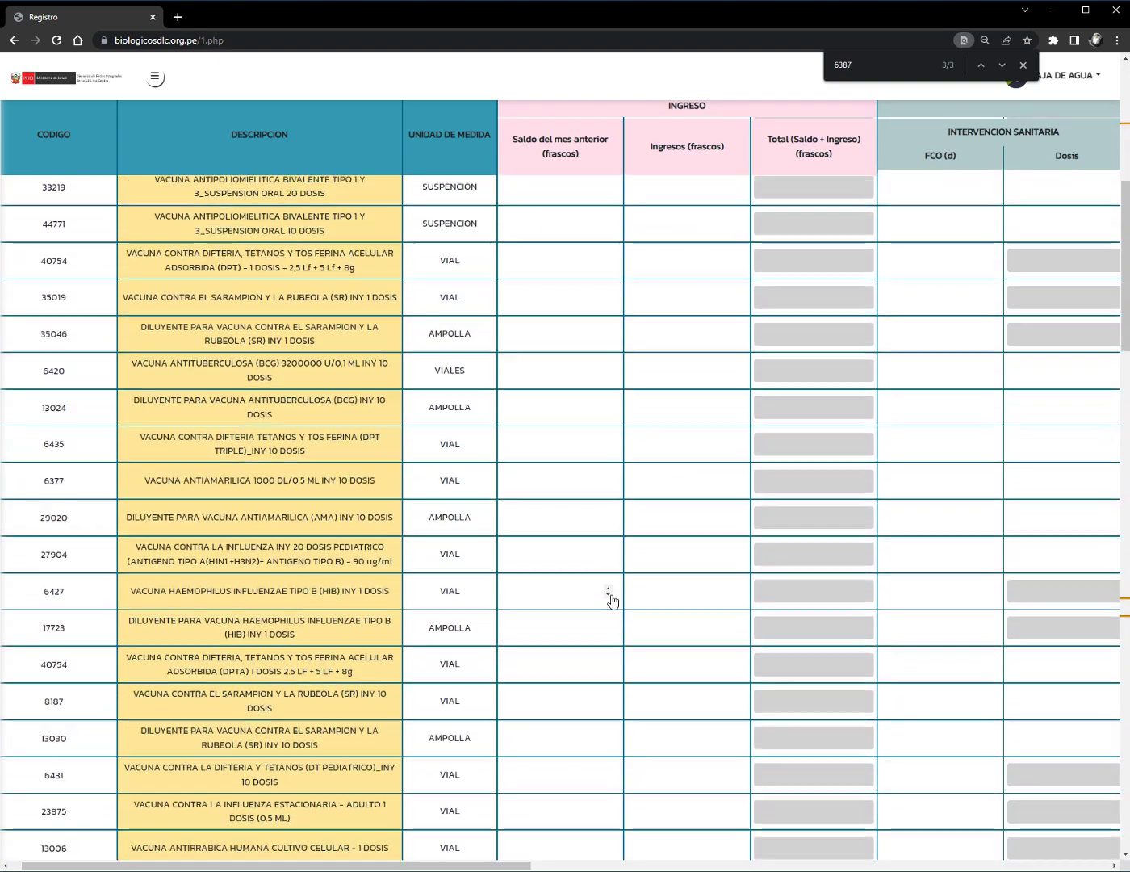
scroll(530, 456, down, 8)
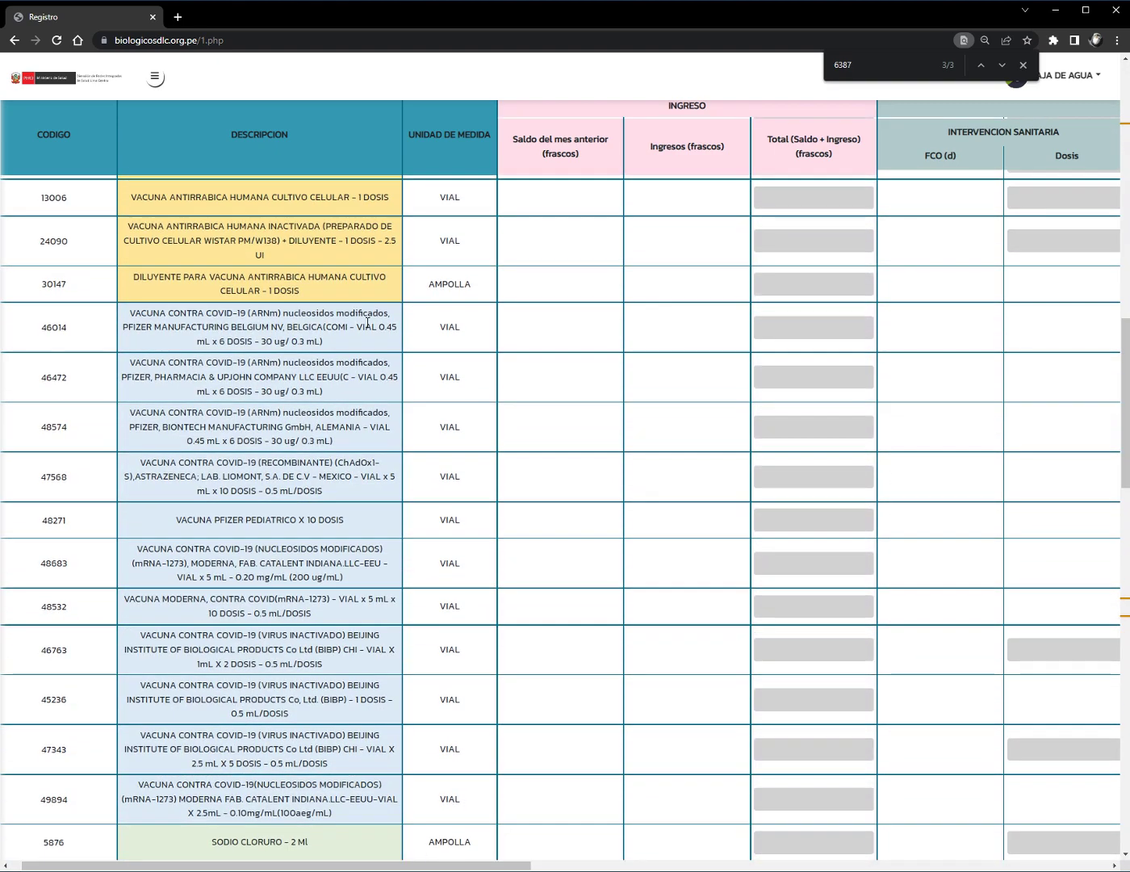
scroll(638, 444, right, 2)
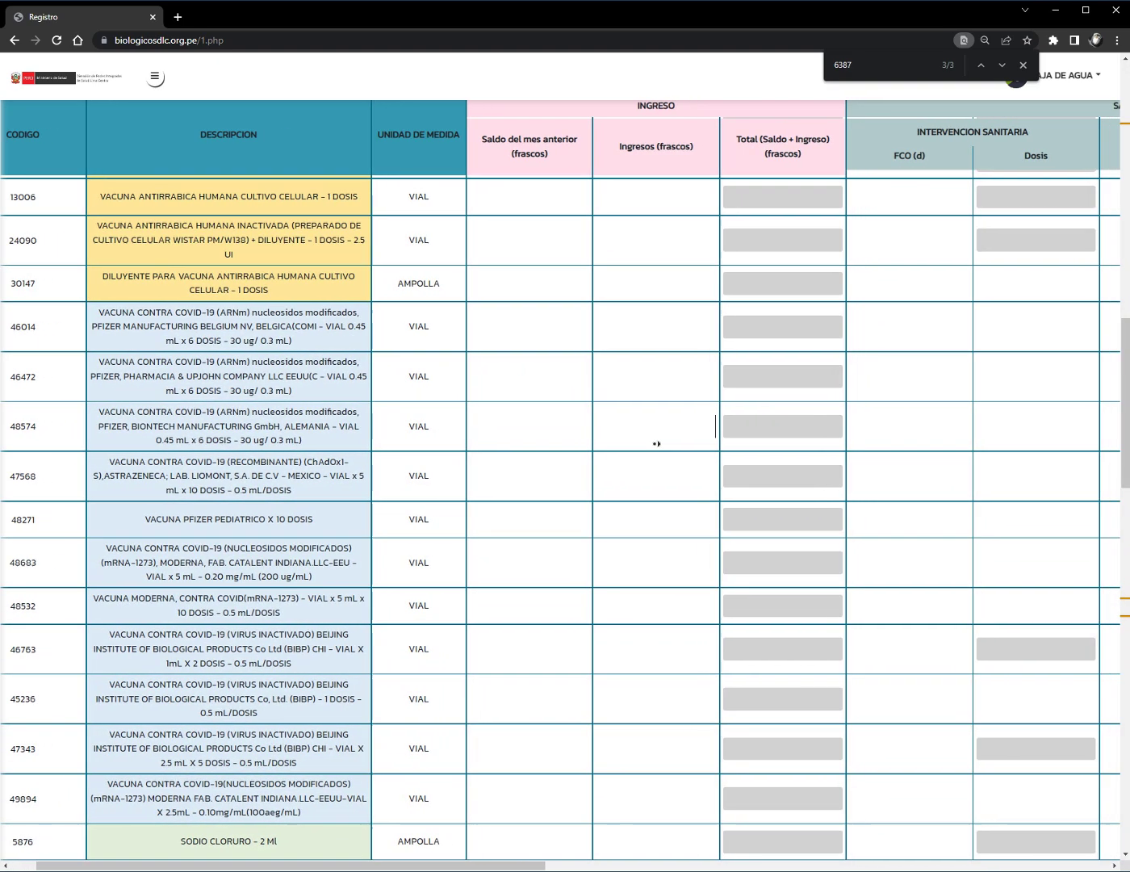
scroll(656, 444, right, 2)
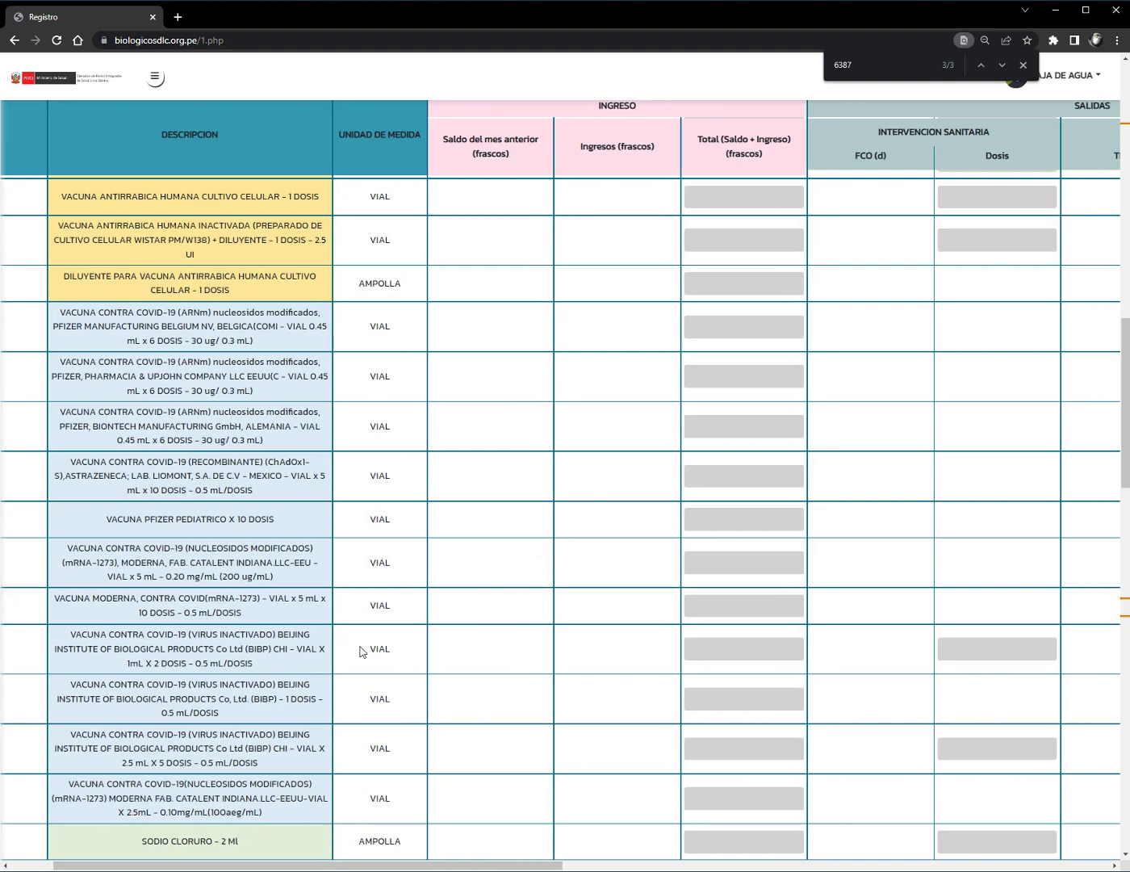
scroll(370, 658, down, 2)
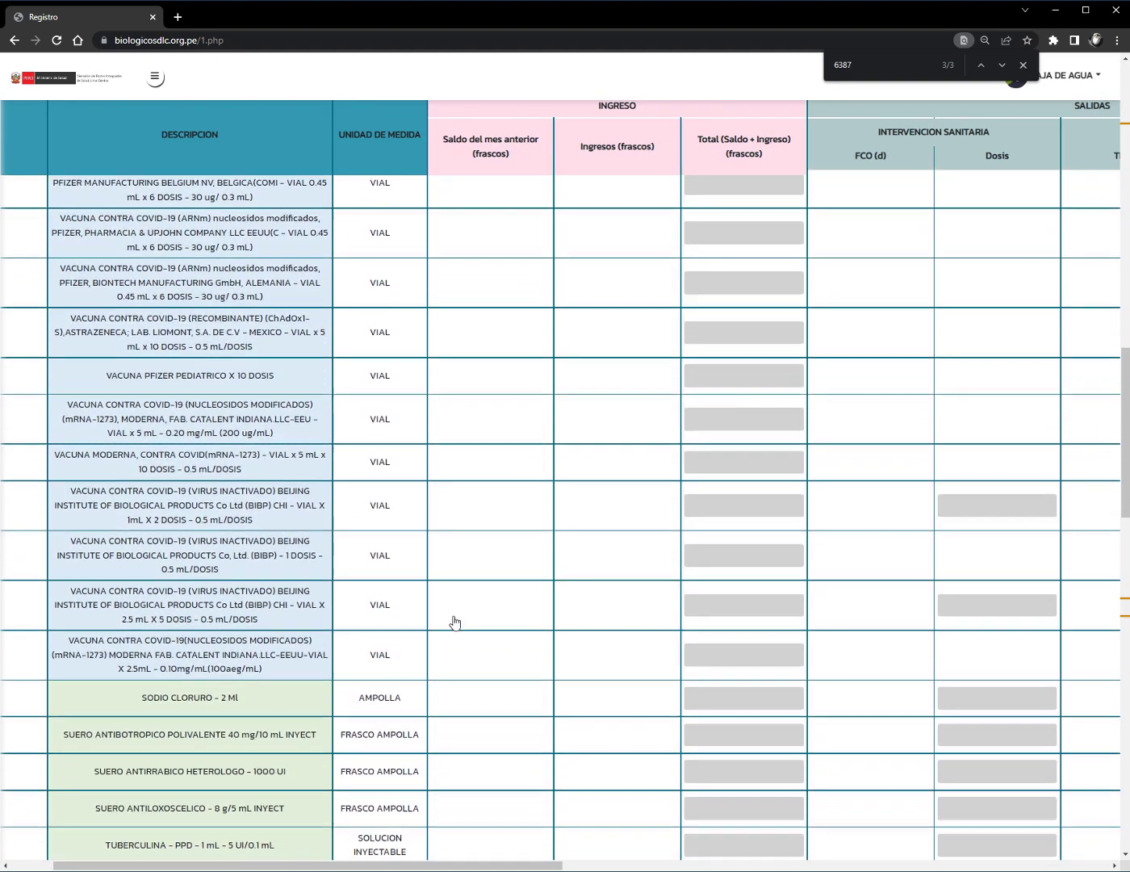
scroll(460, 606, down, 2)
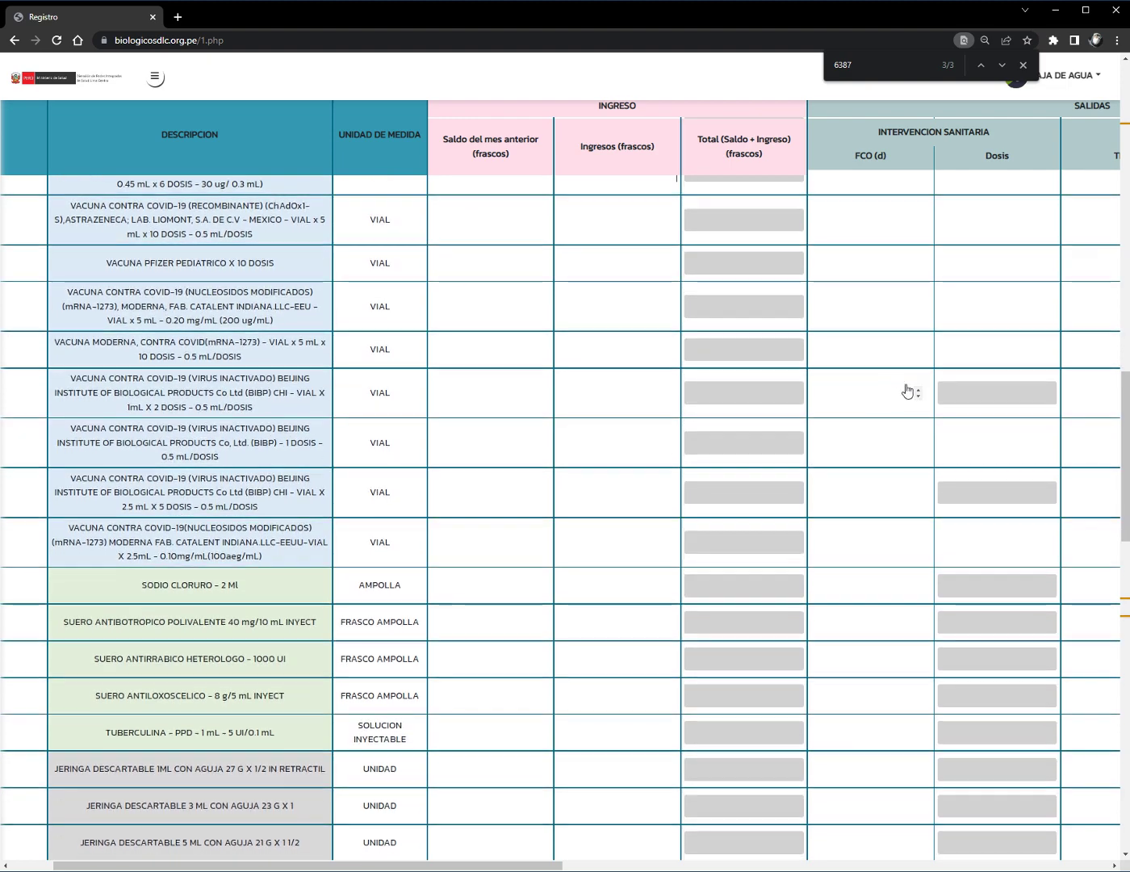
click(989, 392)
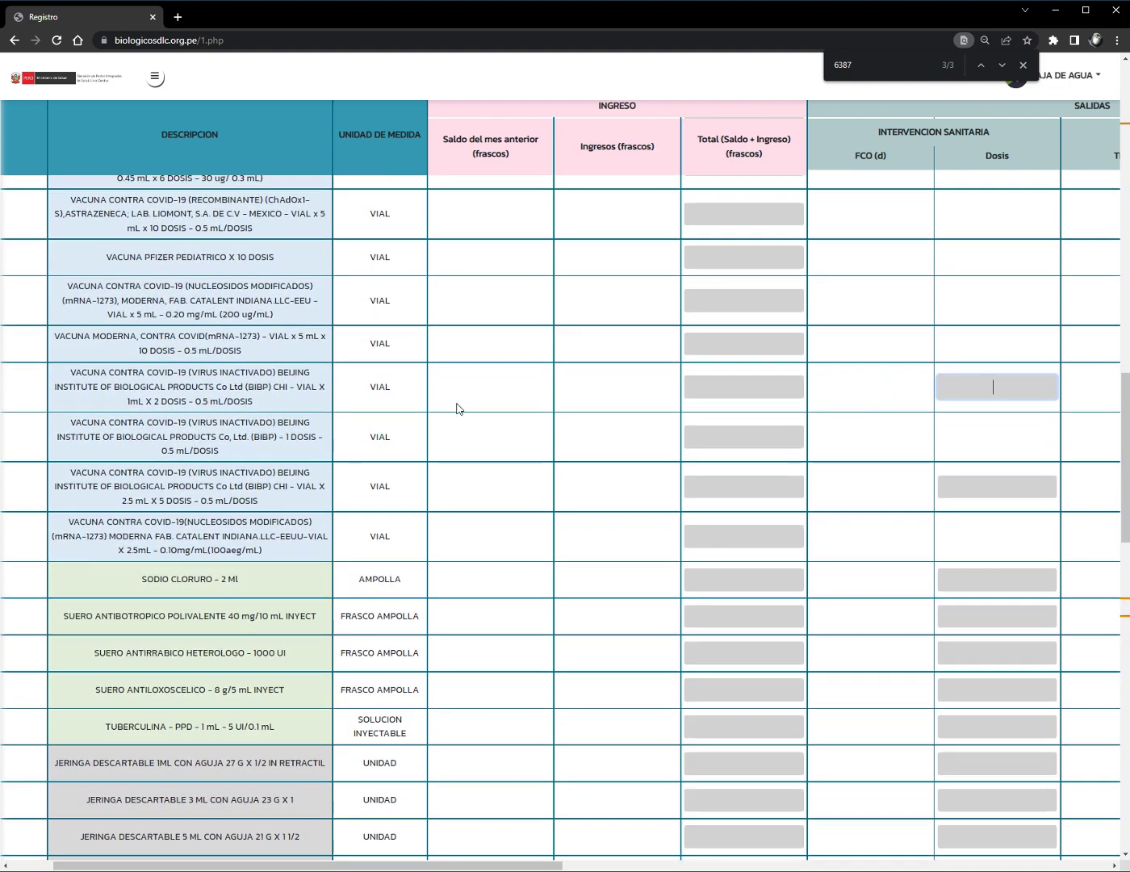
scroll(484, 396, up, 2)
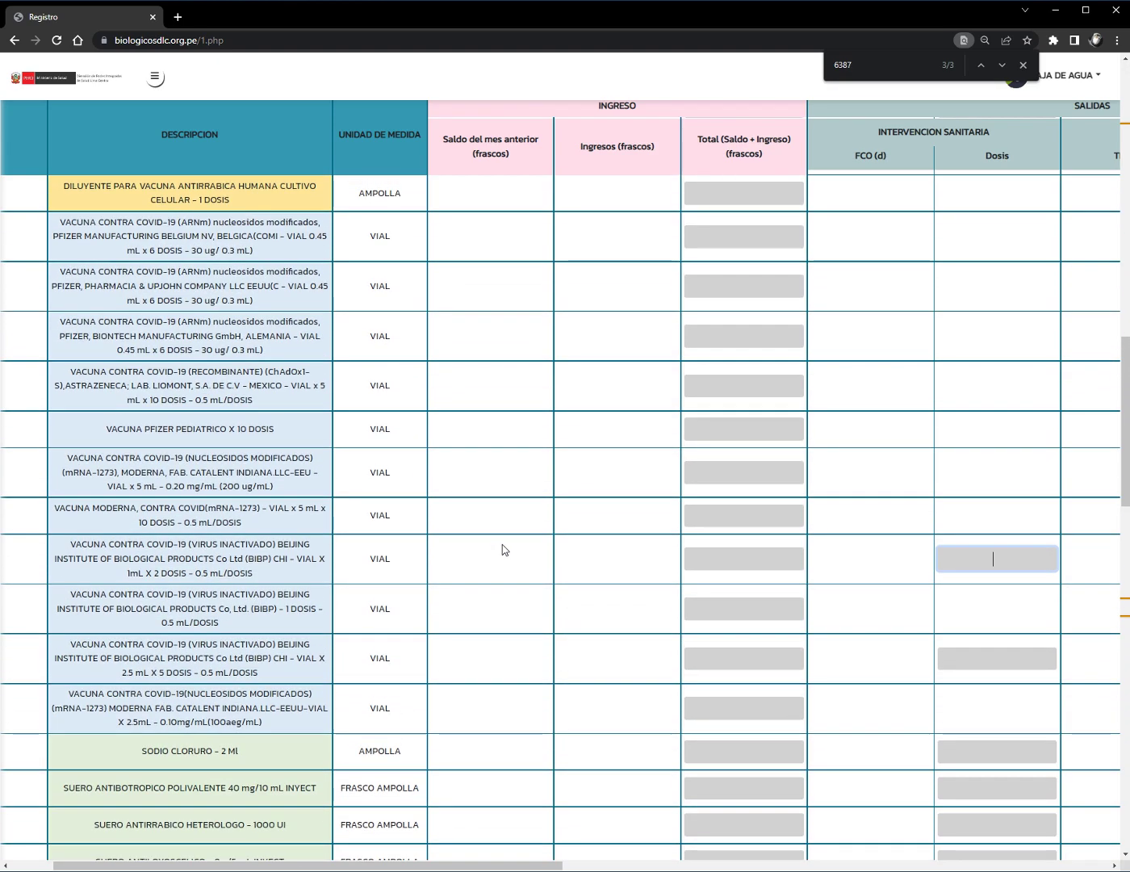
scroll(503, 544, down, 3)
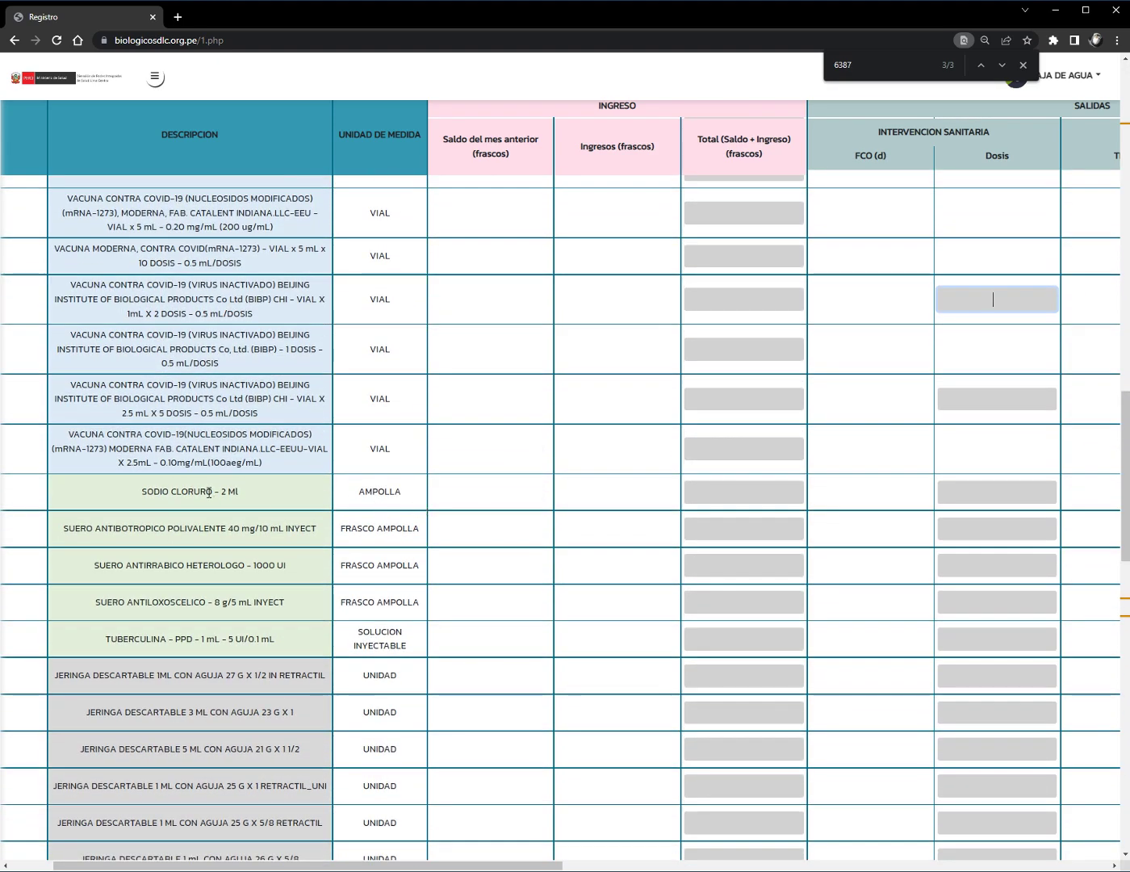
drag(209, 493, 235, 492)
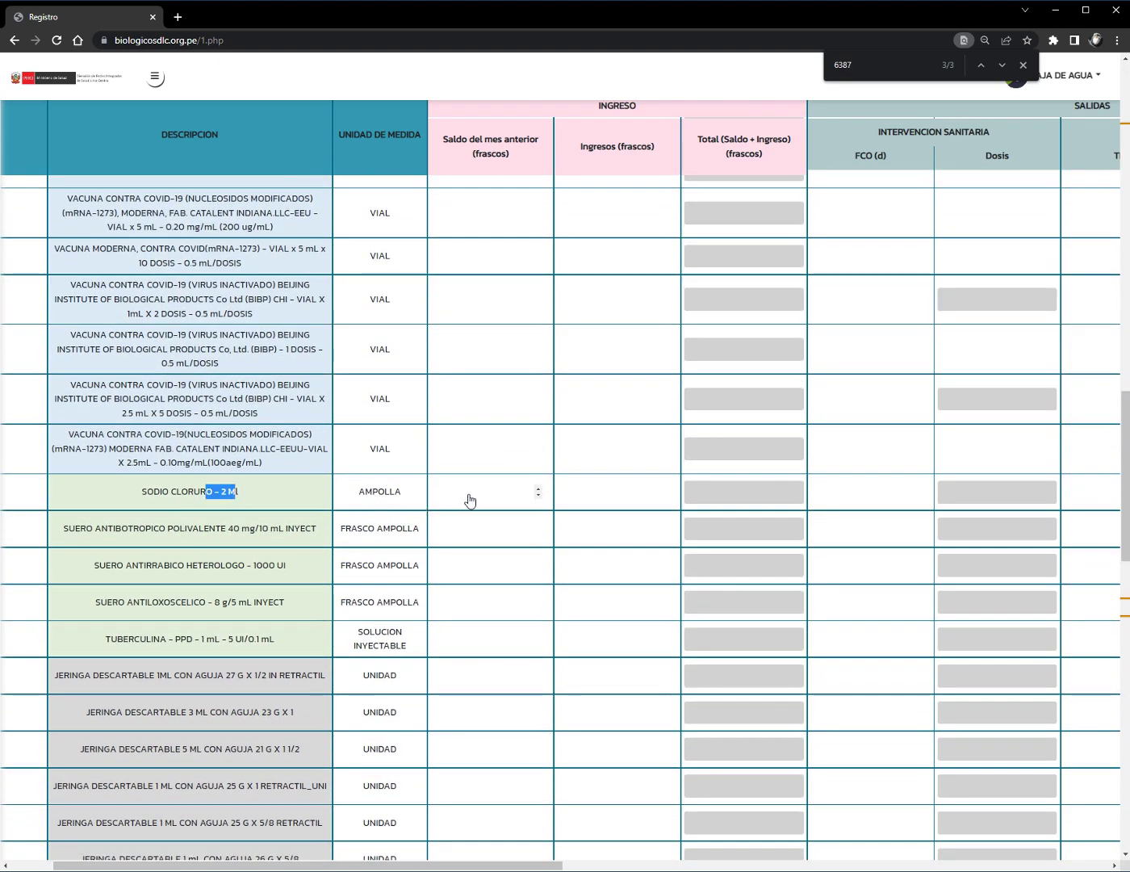
- Enter 50 as the previous month's balance and 400 as Ingresos for JERINGA DESCARTABLE 1ML CON AGUJA 27 G X 1/2 IN RETRACTIL
click(450, 676)
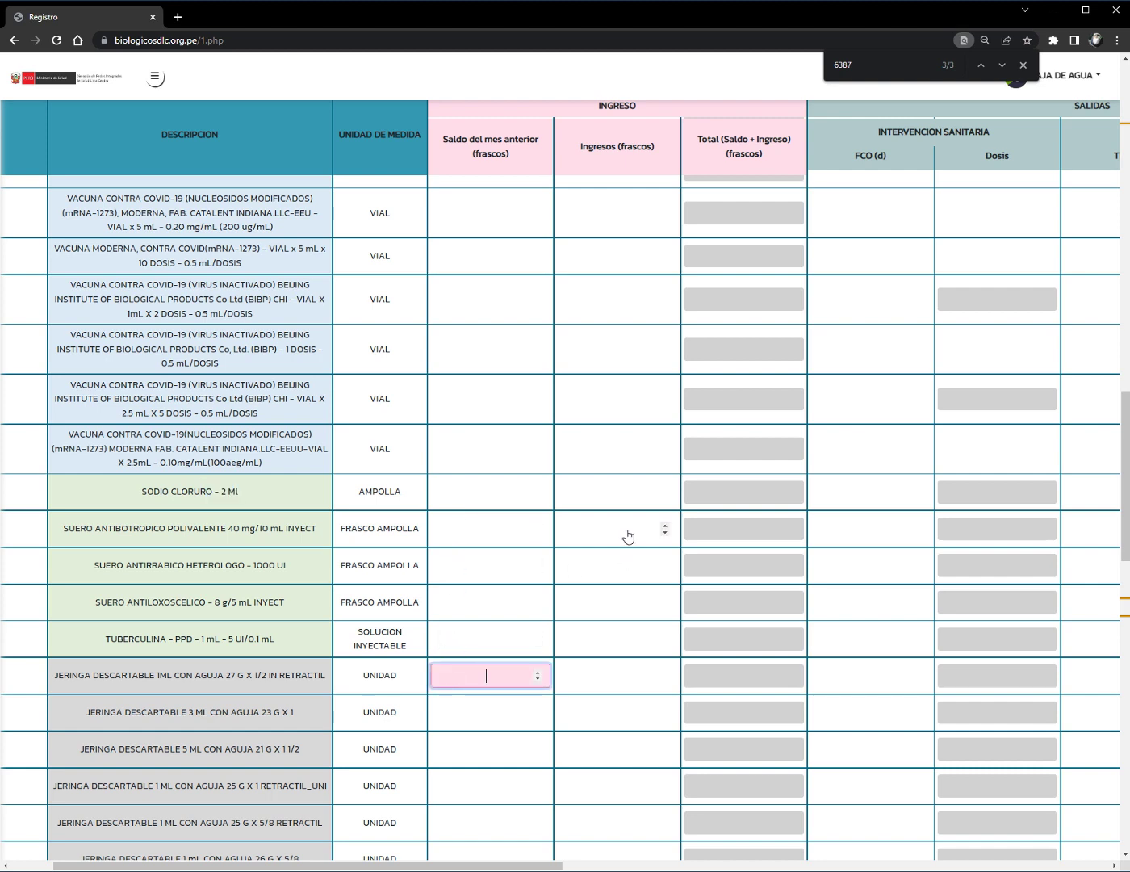
scroll(605, 546, down, 2)
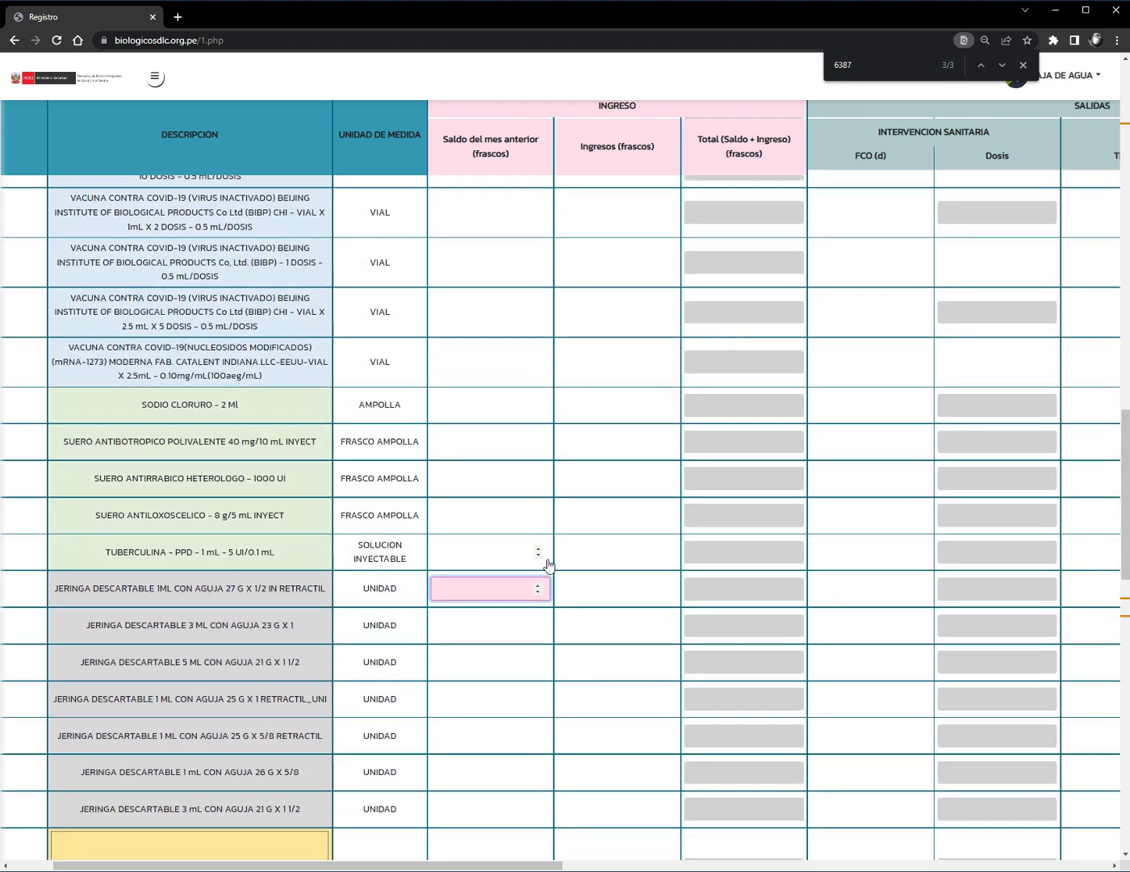
text(50)
key(Tab)
text(400)
key(Tab)
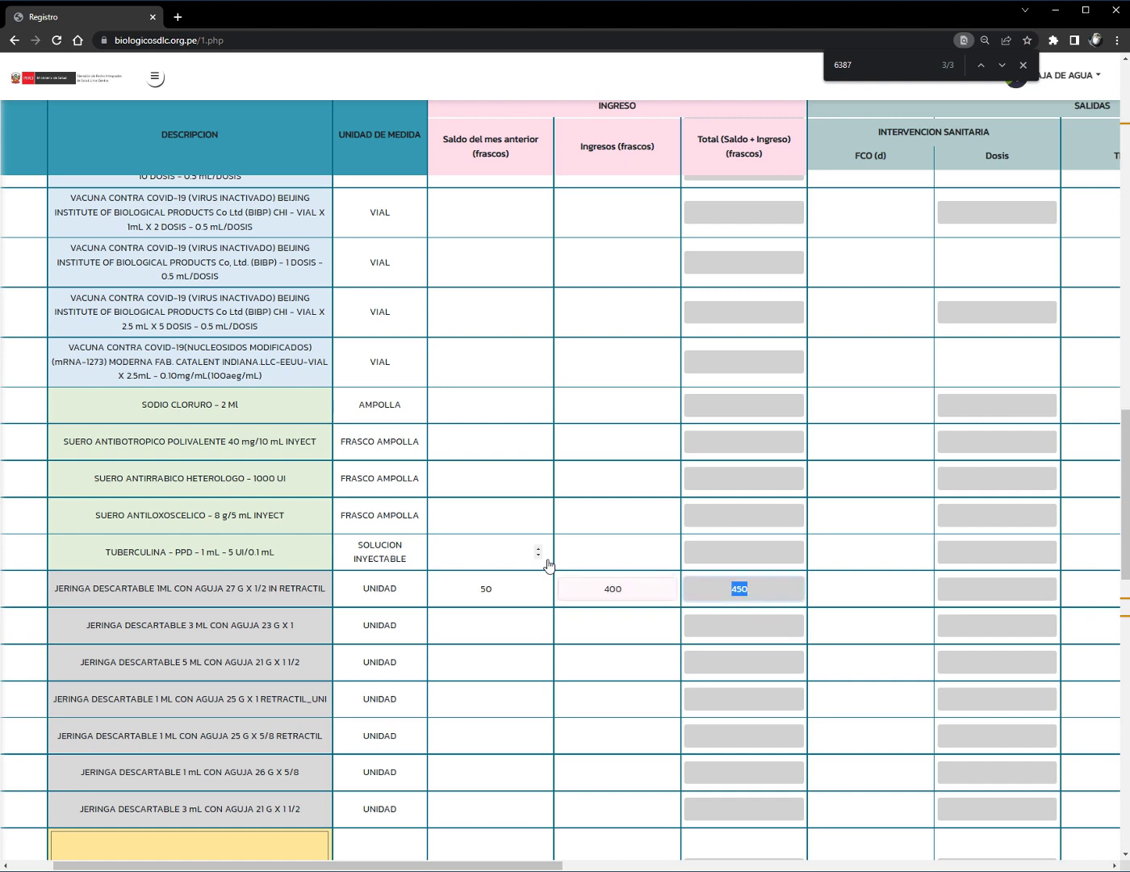
- Enter 300 as the FCO and 10 as the TRANSFE./DEVOLUCION quantity for JERINGA DESCARTABLE 1ML CON AGUJA 27 G X 1/2 IN RETRACTIL
key(Tab)
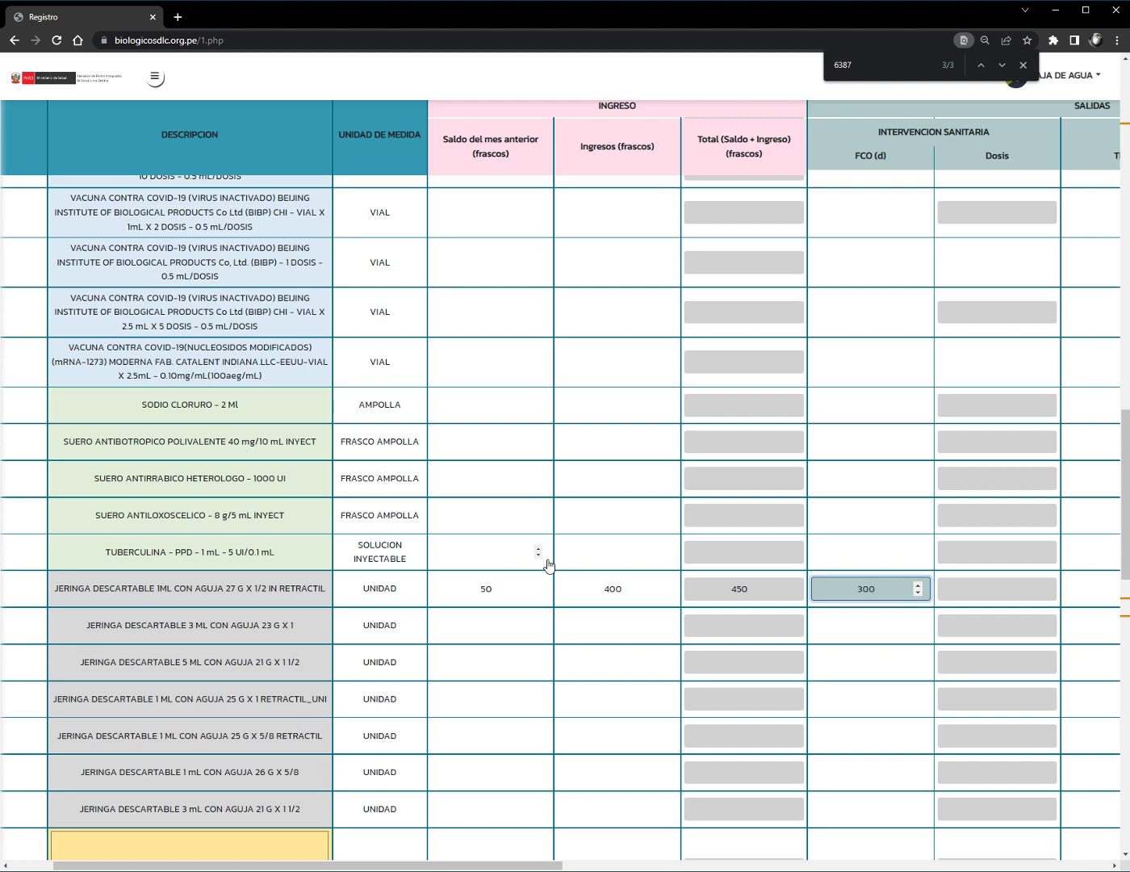
click(754, 589)
scroll(840, 589, right, 3)
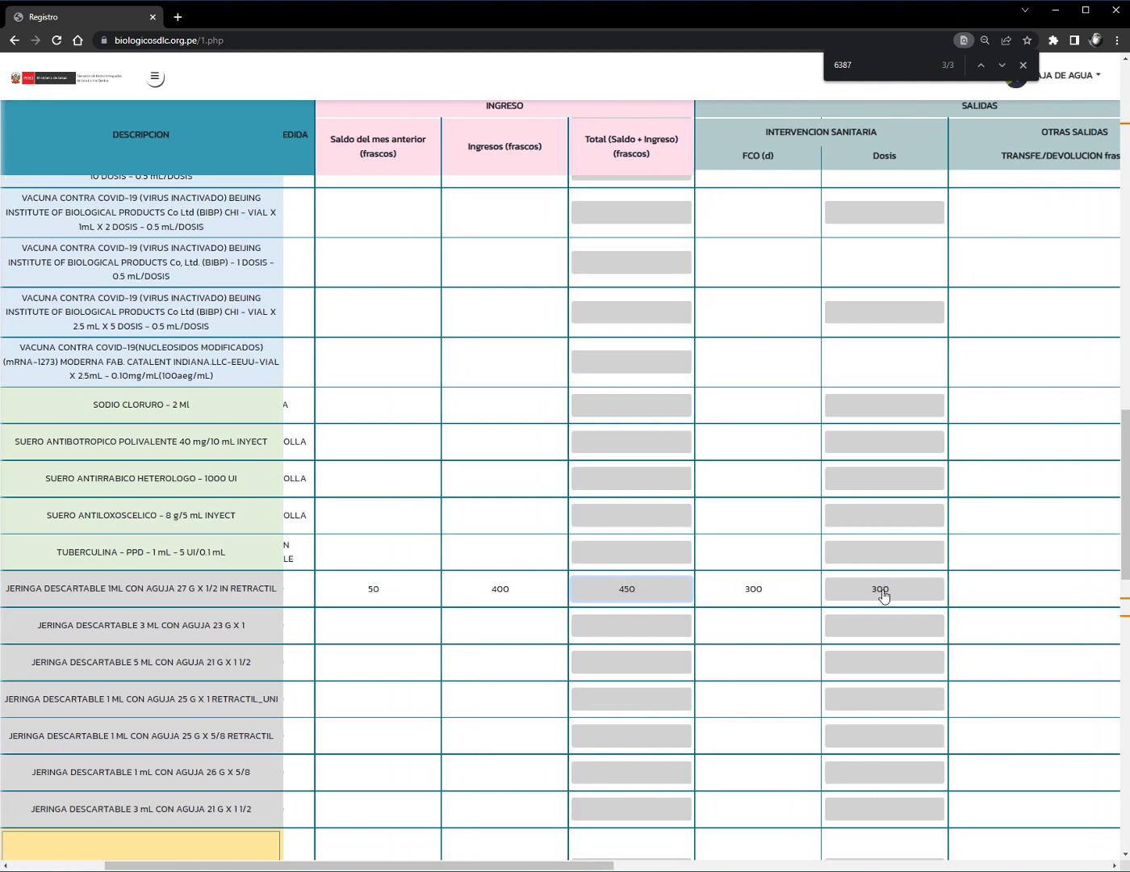
scroll(889, 593, right, 3)
click(913, 597)
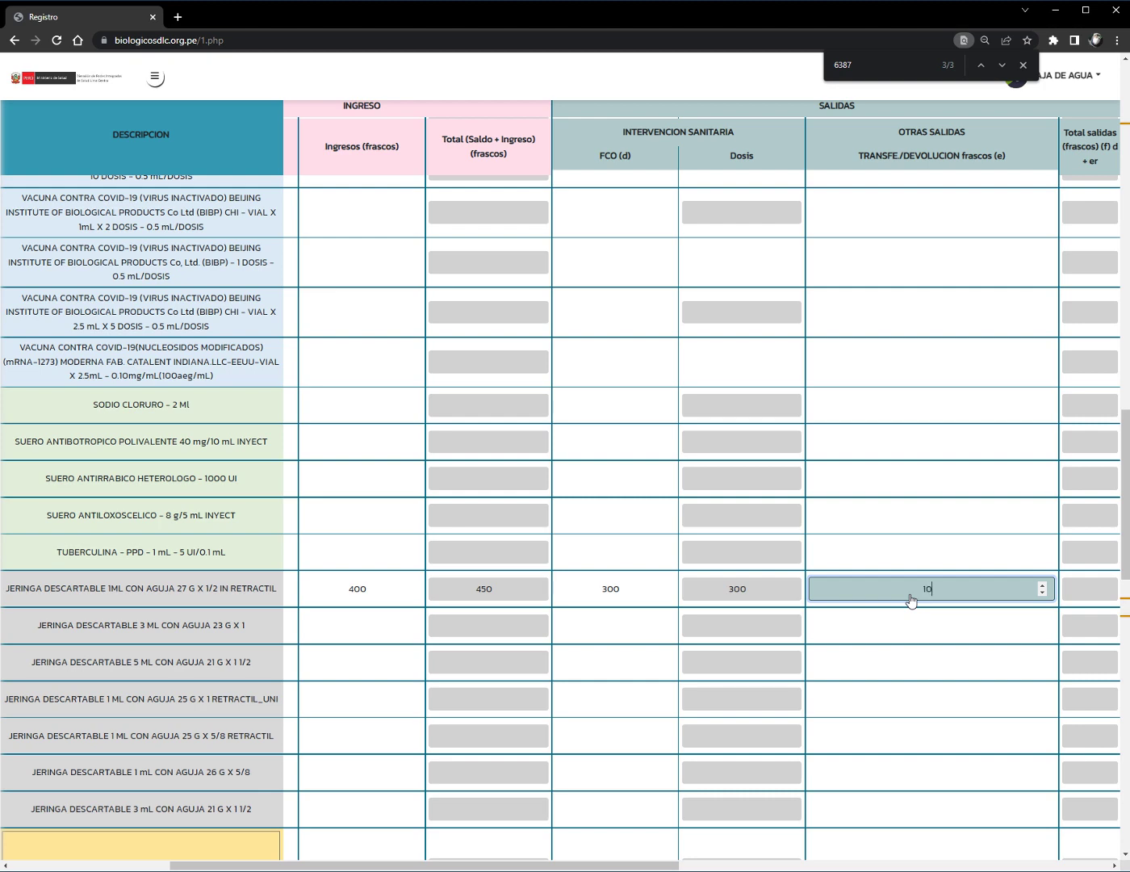
- Set the nearest expiration date of JERINGA DESCARTABLE 1ML CON AGUJA 27 G X 1/2 IN RETRACTIL to 25/11/2022
scroll(928, 597, right, 4)
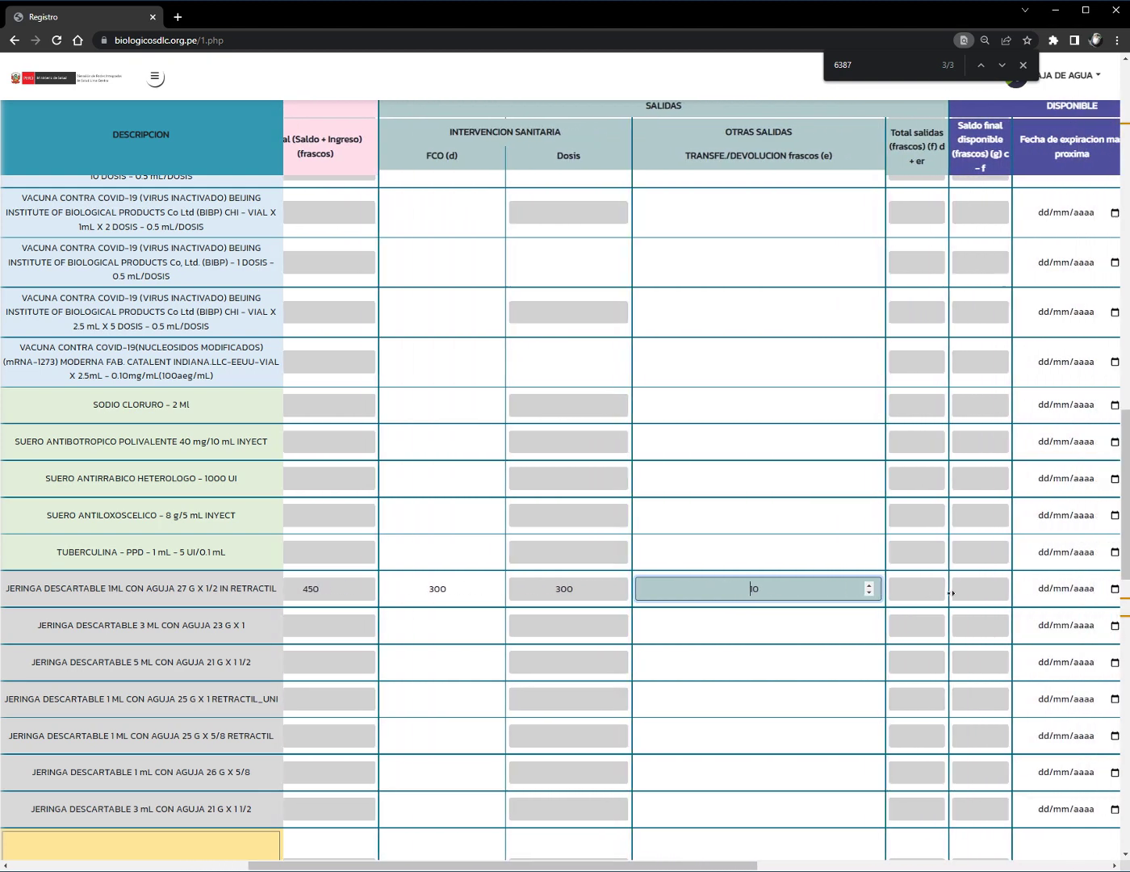
scroll(951, 593, right, 3)
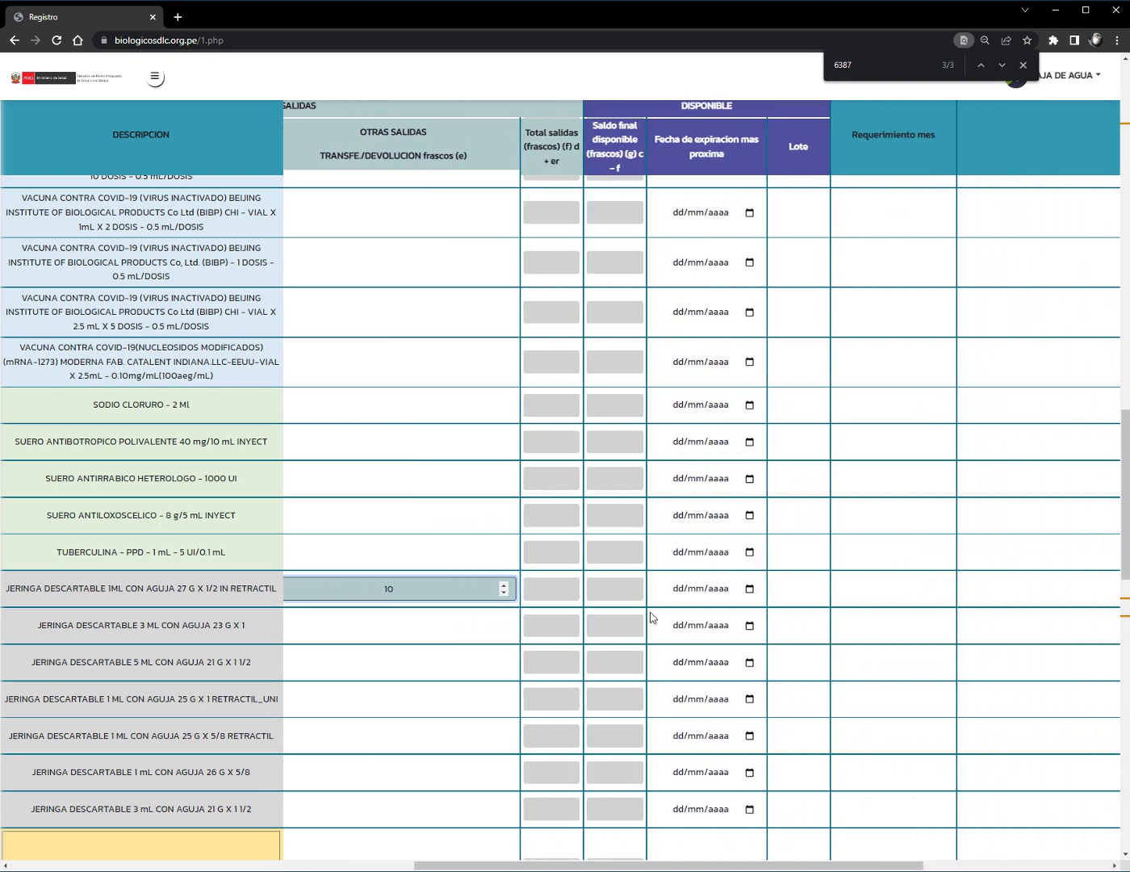
click(661, 592)
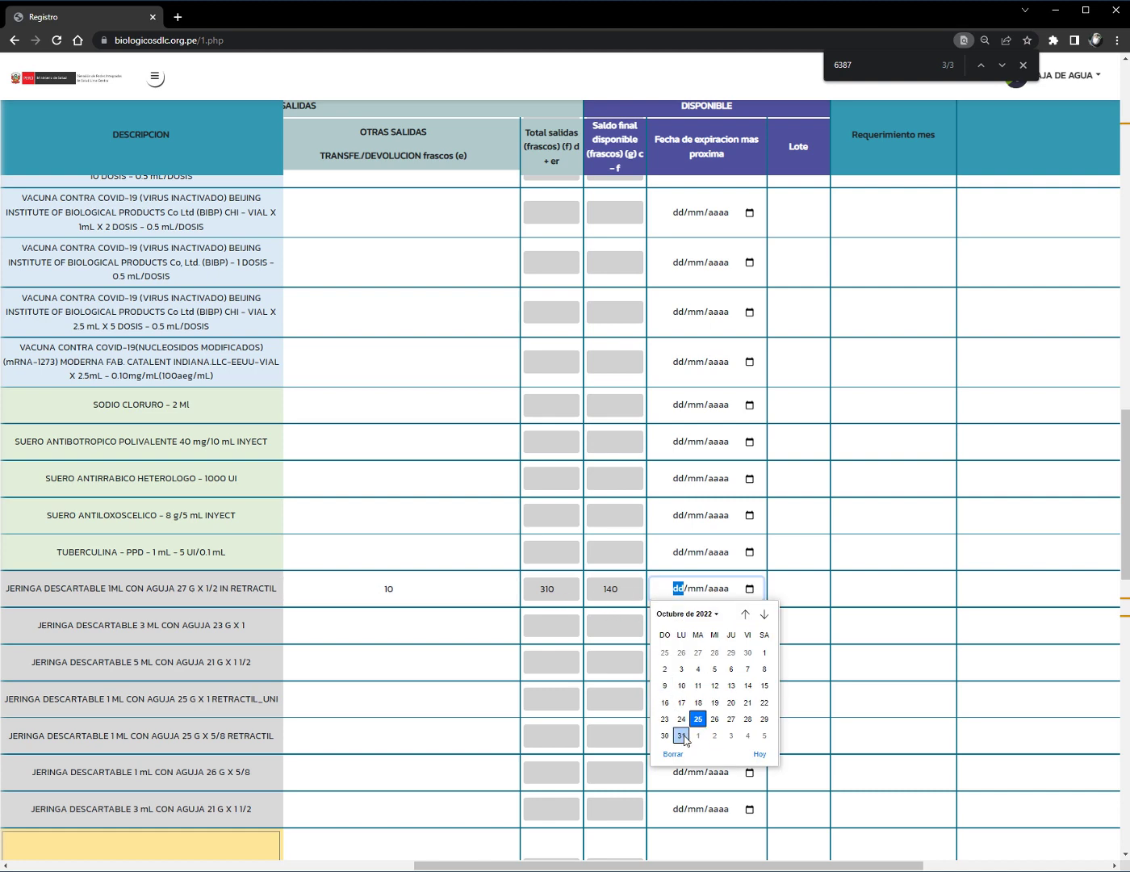
click(765, 614)
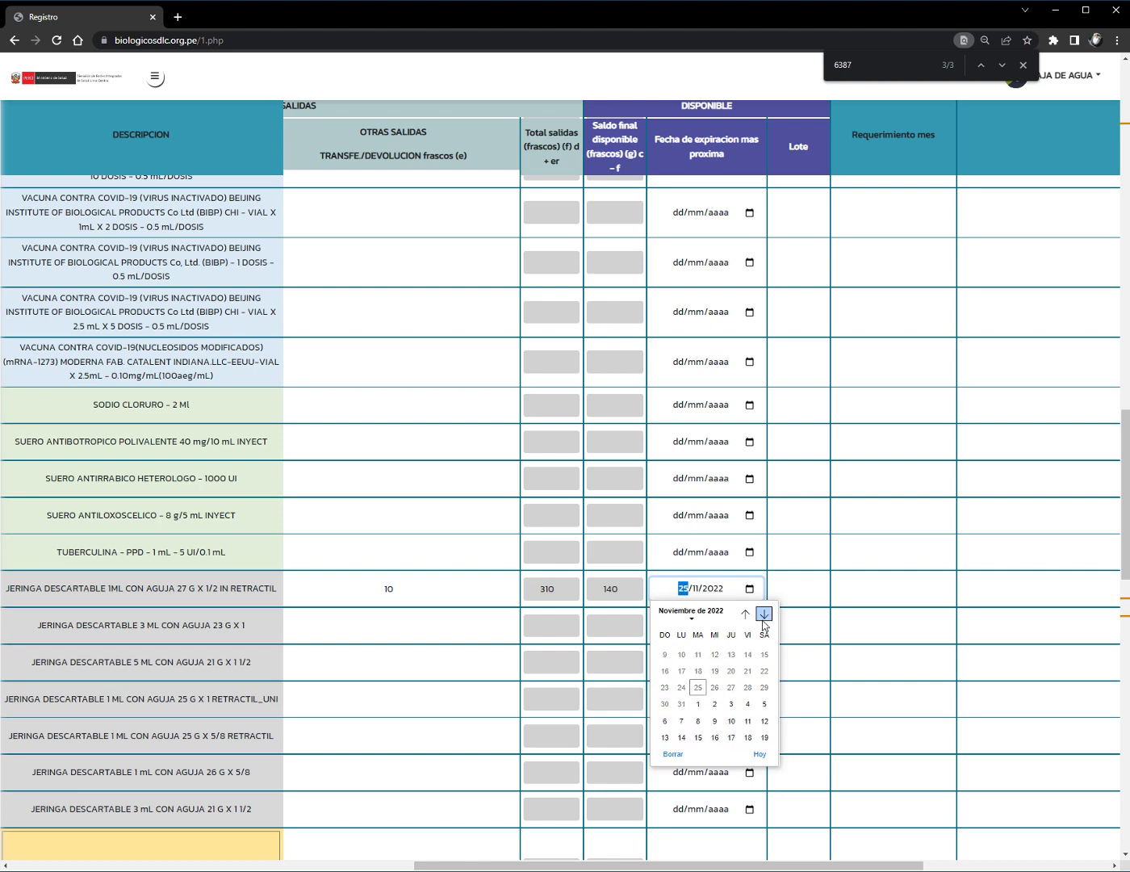
click(764, 613)
click(764, 613)
click(746, 613)
click(745, 614)
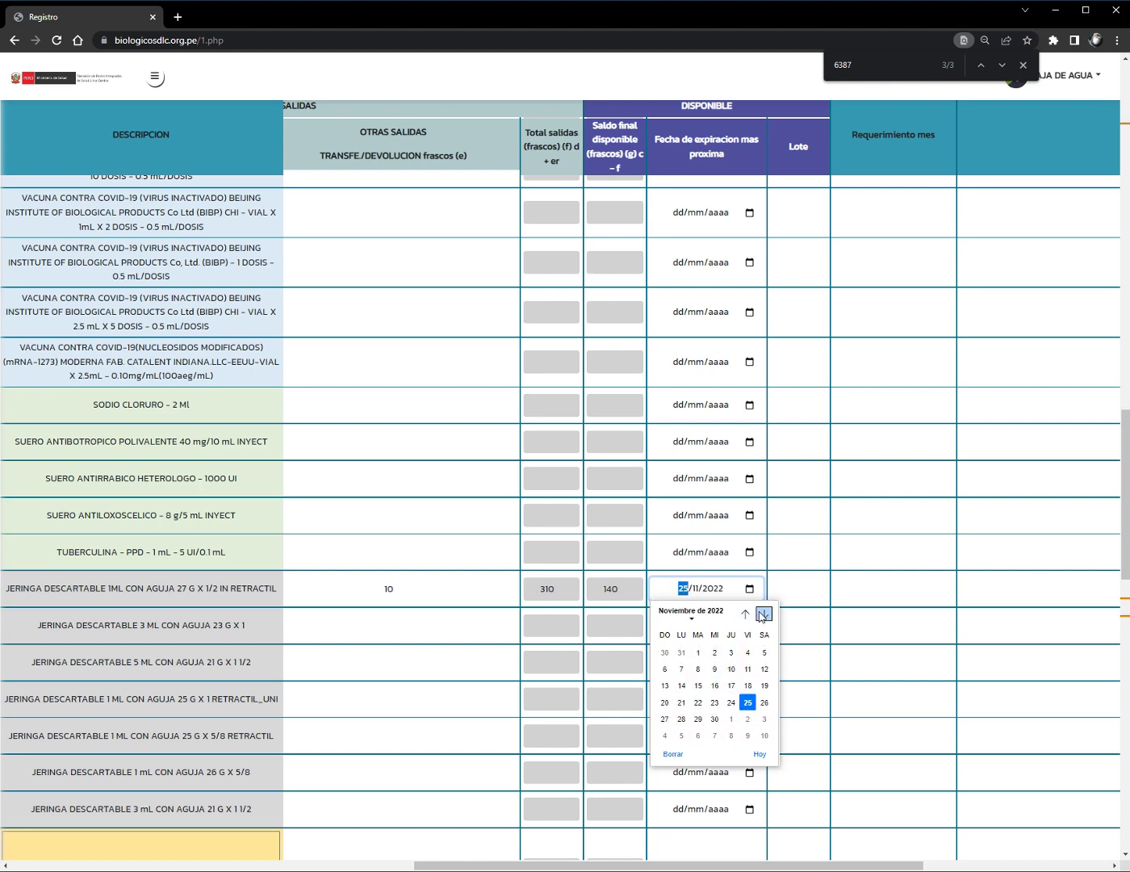
click(685, 596)
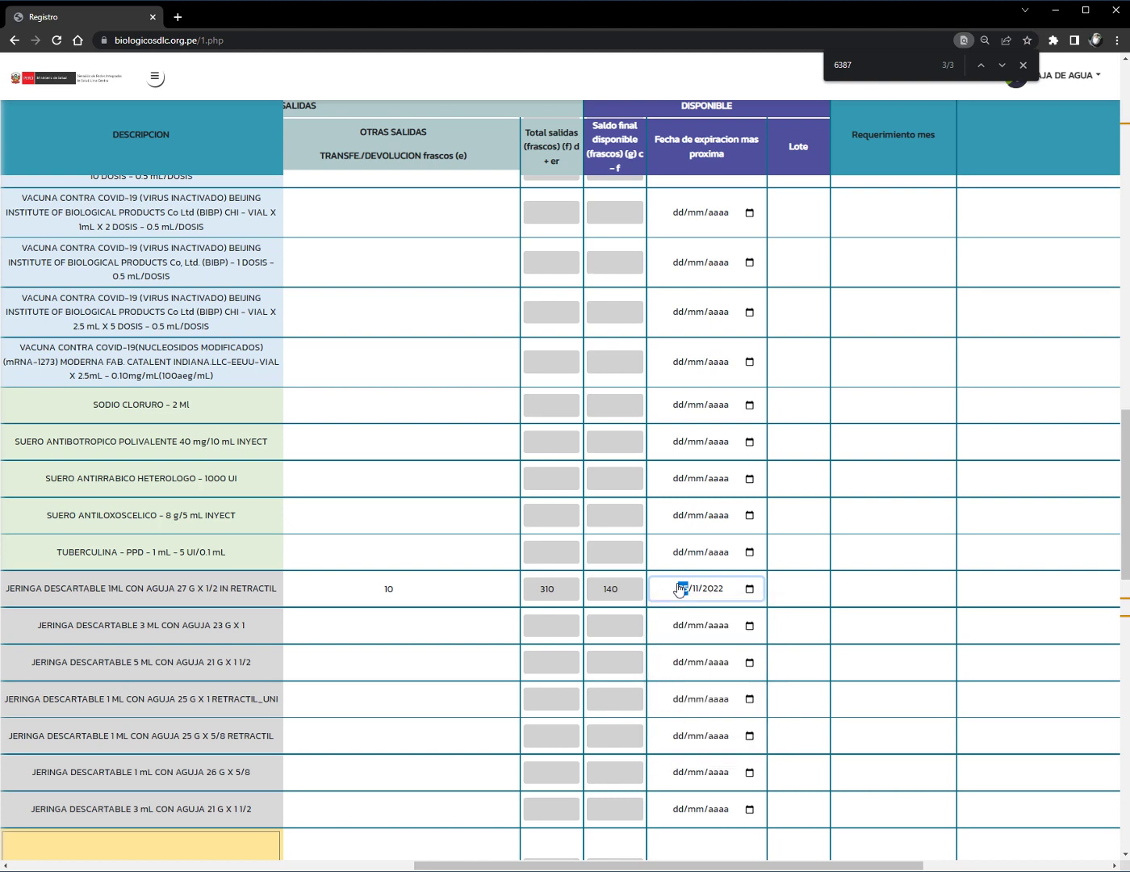
click(749, 589)
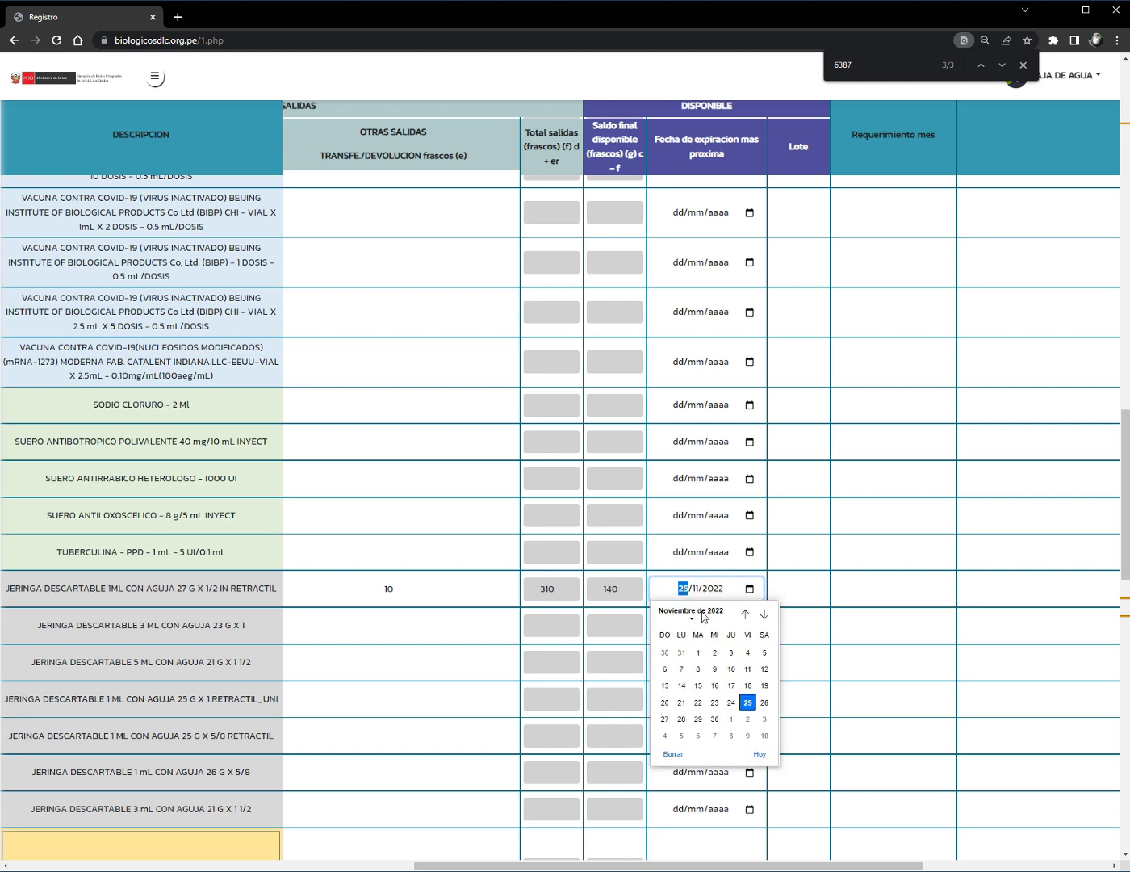
click(708, 587)
click(749, 551)
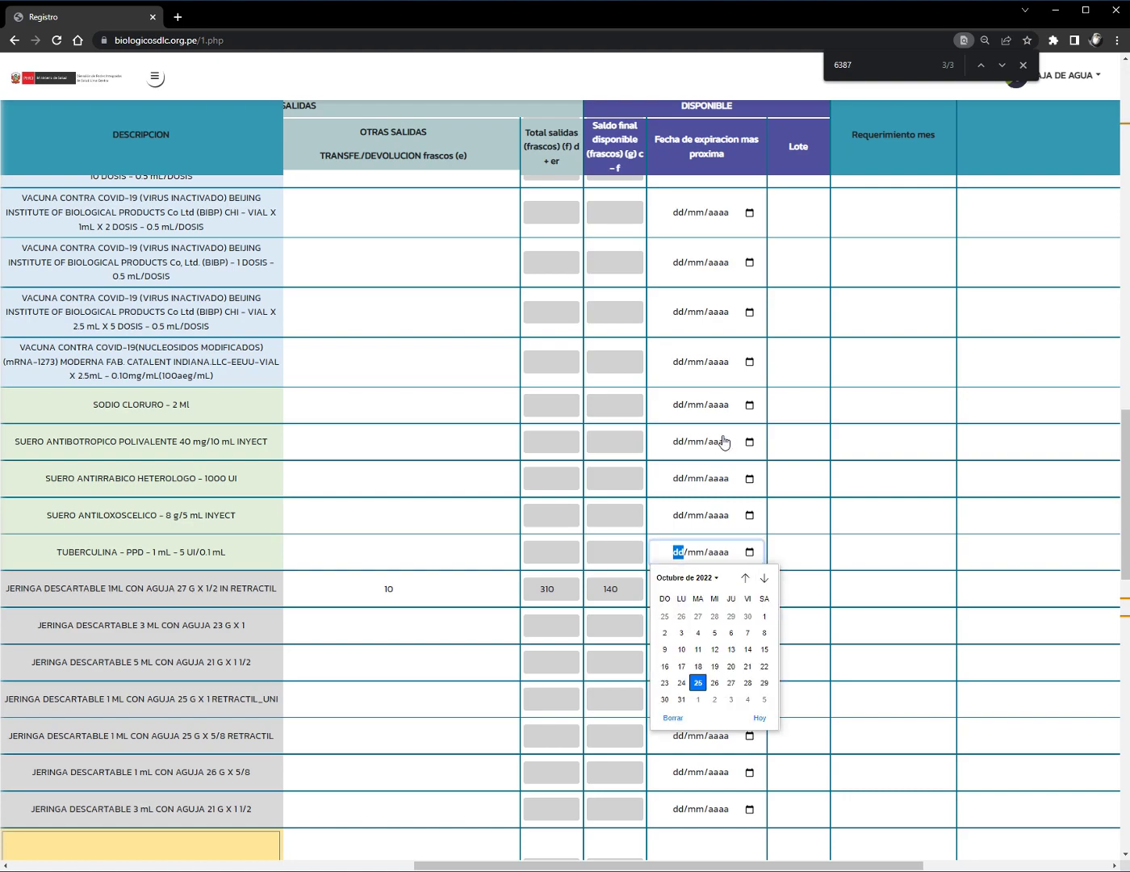
- Enter 100 as the Lote of JERINGA DESCARTABLE 1ML CON AGUJA 27 G X 1/2 IN RETRACTIL
scroll(747, 434, up, 5)
scroll(755, 485, down, 7)
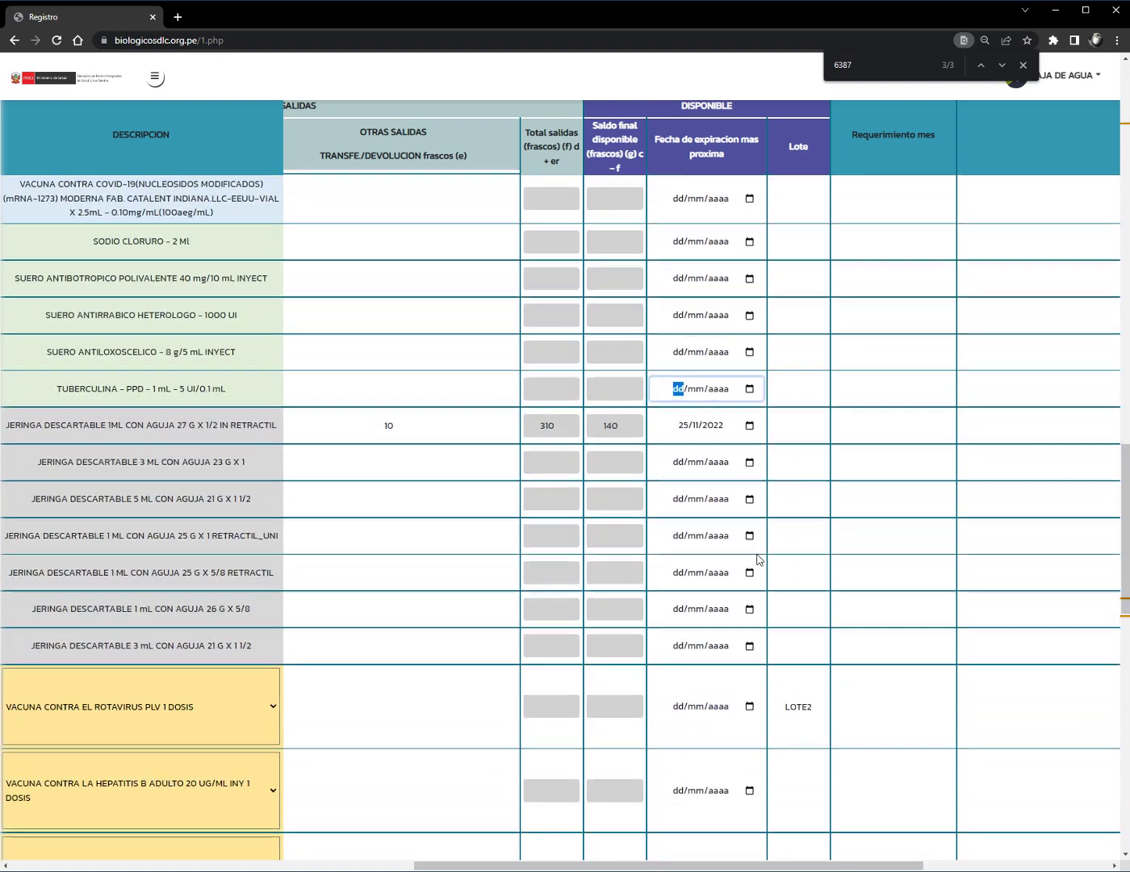
scroll(788, 606, up, 2)
click(801, 589)
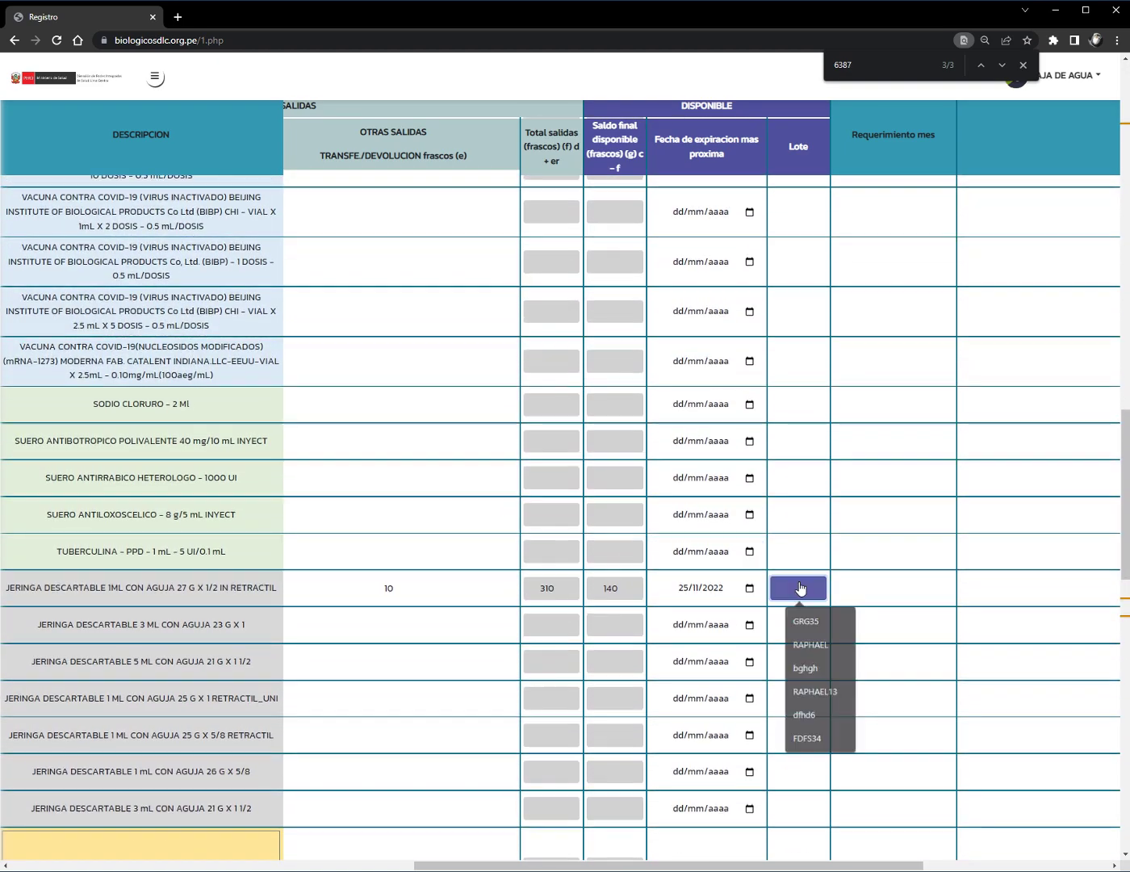
click(805, 586)
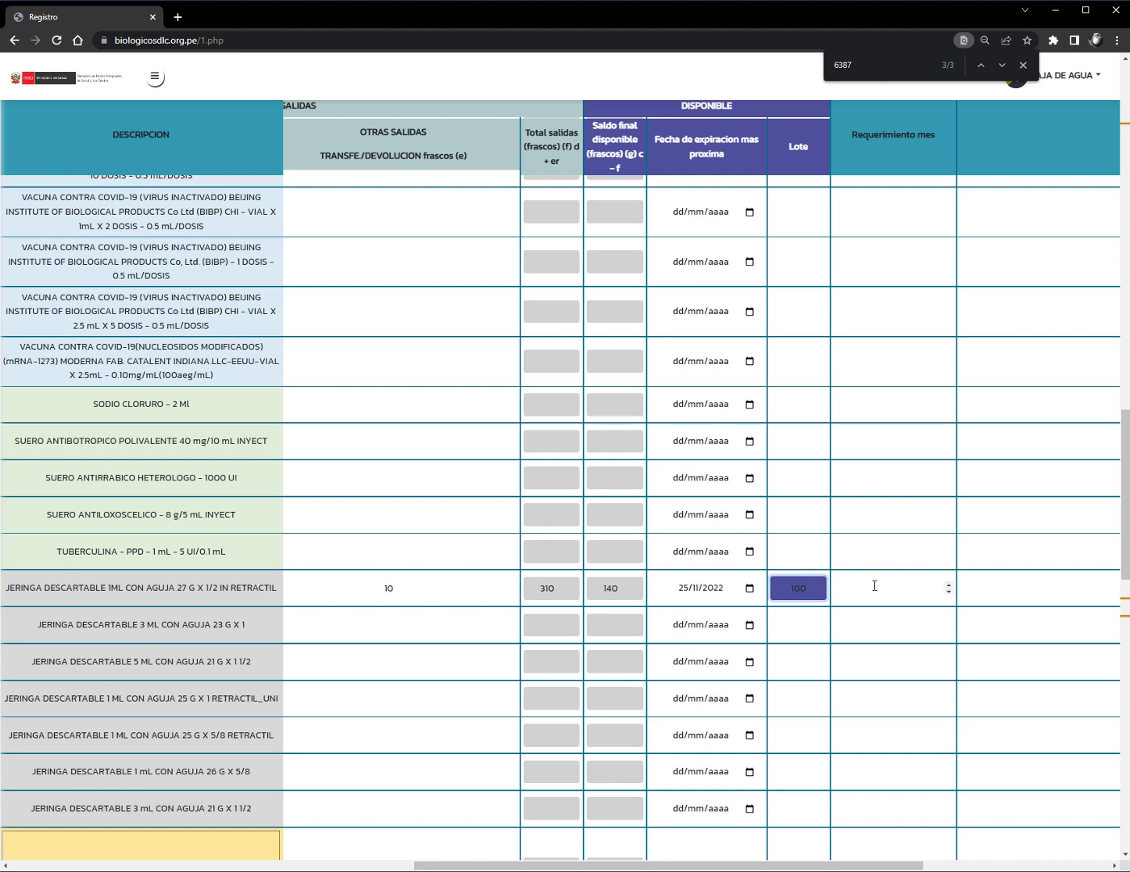
- Change the Lote of JERINGA DESCARTABLE 1ML CON AGUJA 27 G X 1/2 IN RETRACTIL to GSF4 and enter 100 as its Requerimiento mes
text(GSF4)
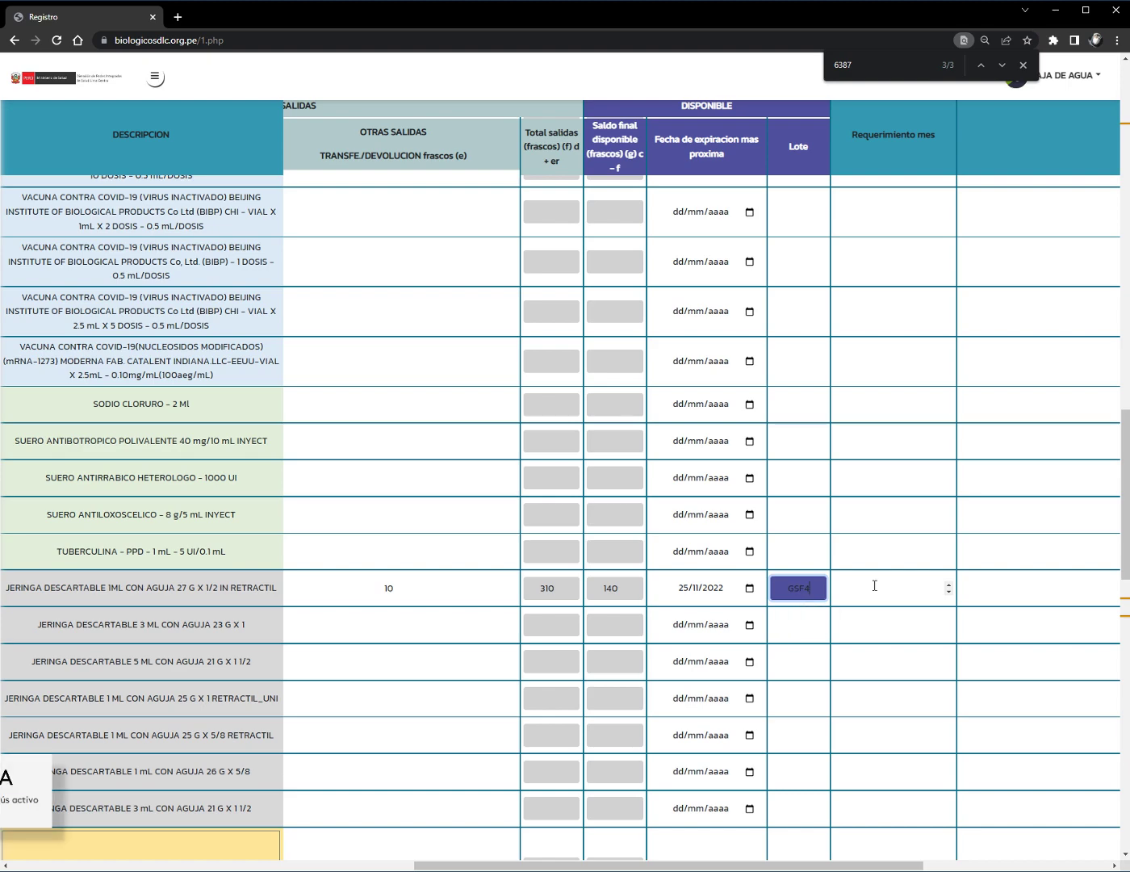
click(875, 585)
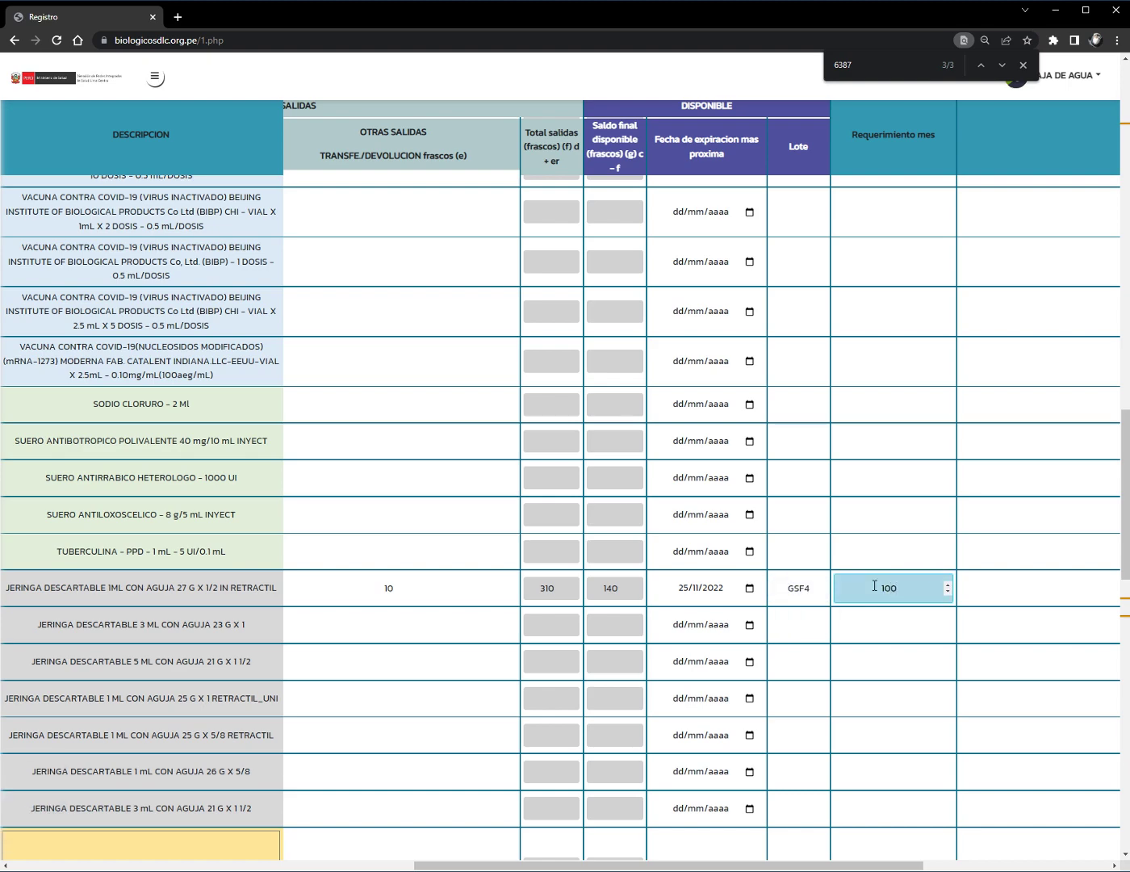
- Enter SIN OBSERVACIONES as the Observaciones for JERINGA DESCARTABLE 1ML CON AGUJA 27 G X 1/2 IN RETRACTIL
scroll(880, 587, right, 3)
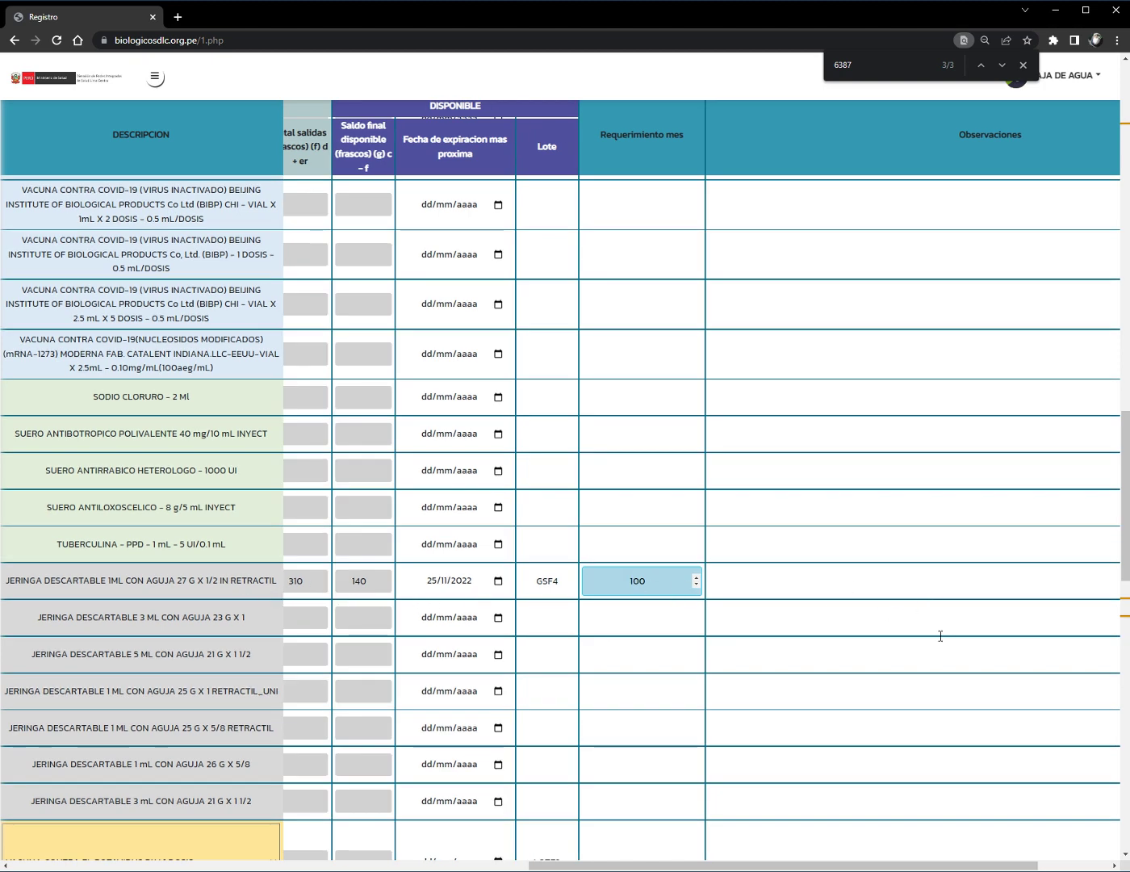
click(927, 586)
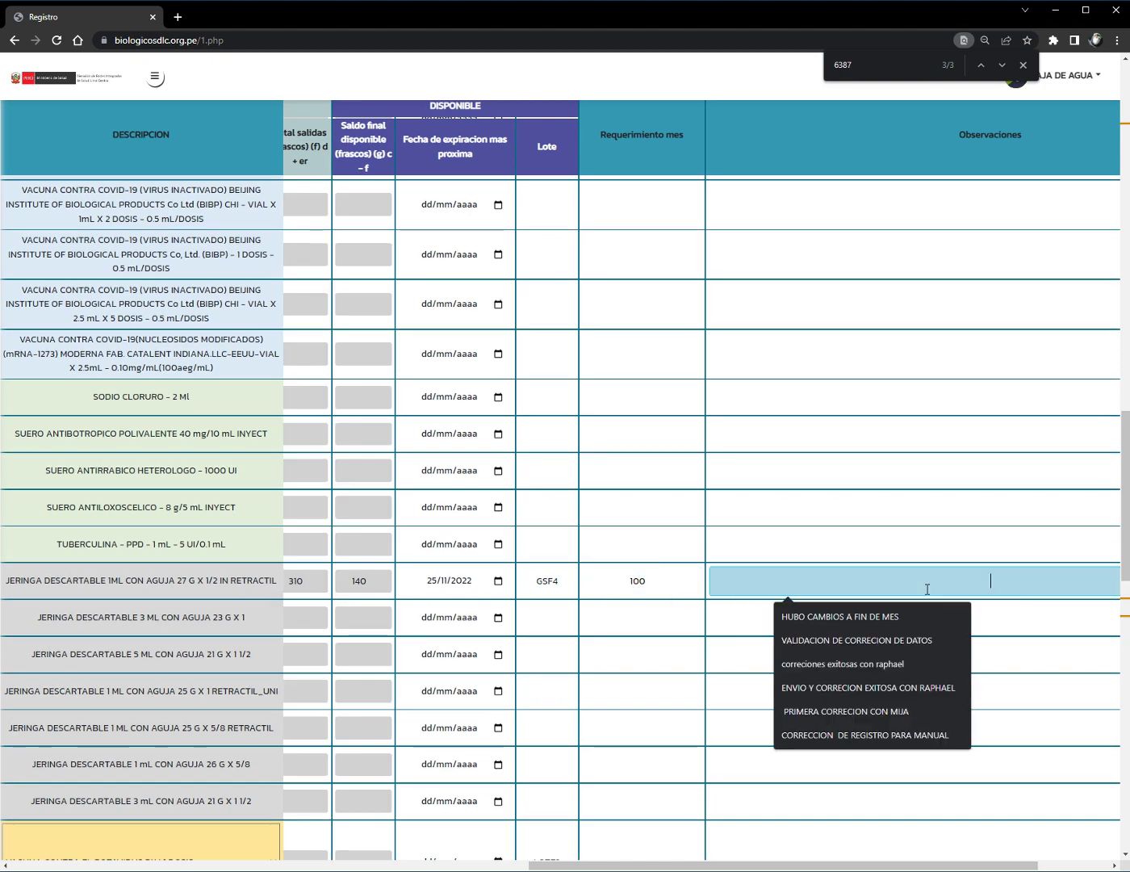
text(SIN OBSERA)
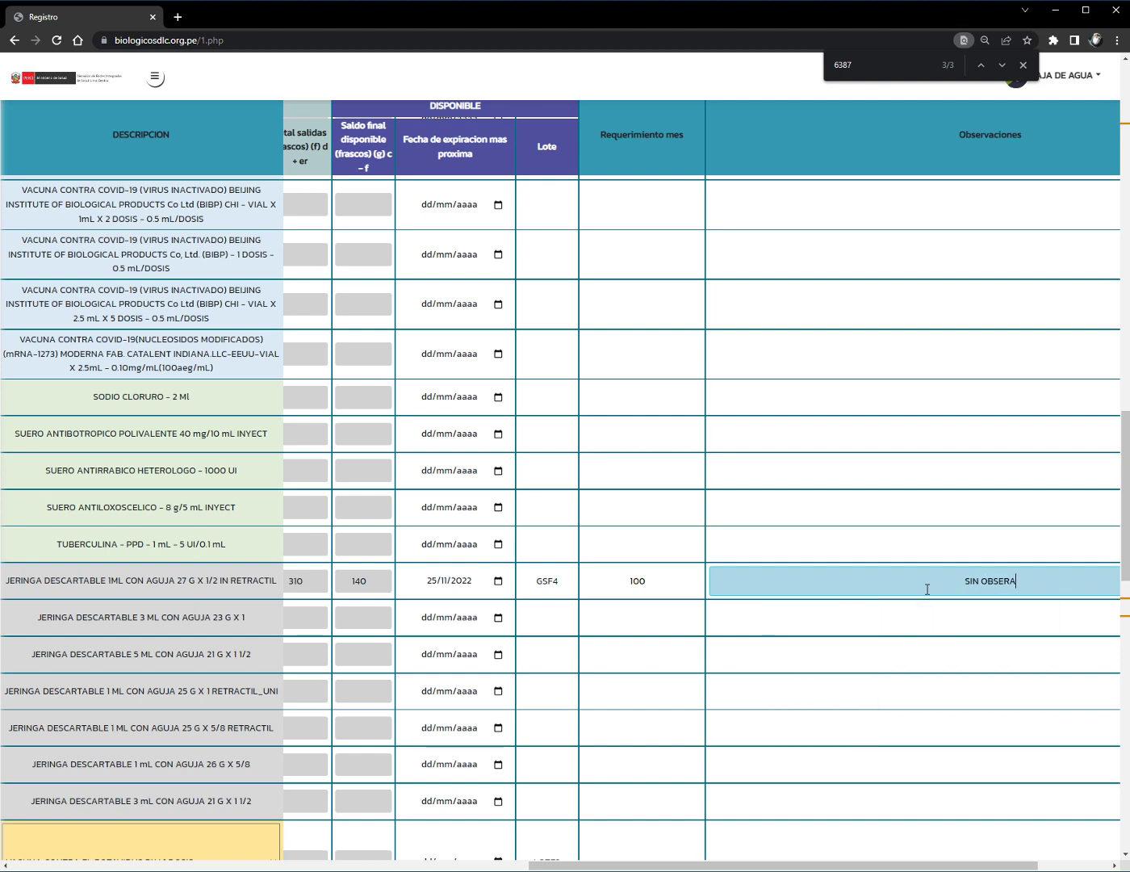
key(BackSpace)
text(VACIONES)
- Enter 400 as the Requerimiento mes in the additional VACUNA CONTRA EL ROTAVIRUS PLV 1 DOSIS row with LOTE2
scroll(924, 582, left, 5)
scroll(633, 578, left, 3)
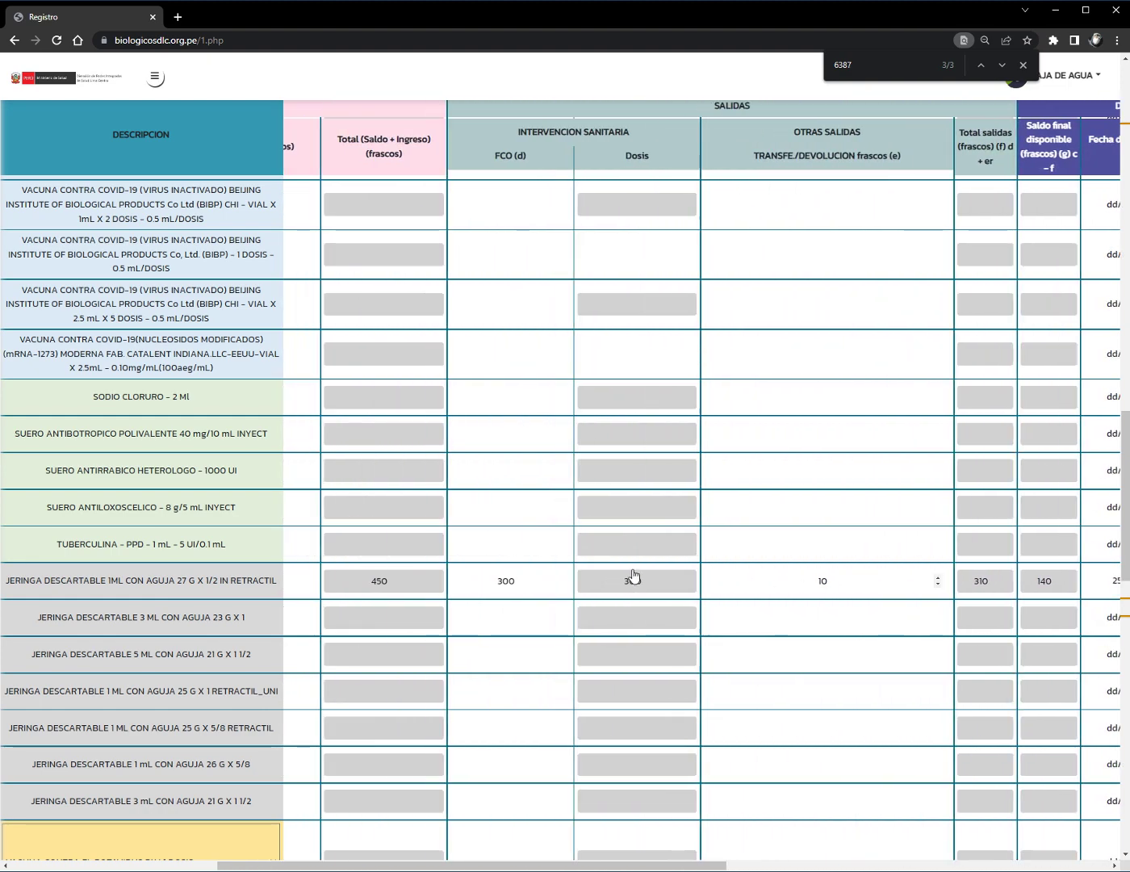
scroll(368, 517, down, 5)
click(343, 514)
scroll(342, 516, left, 5)
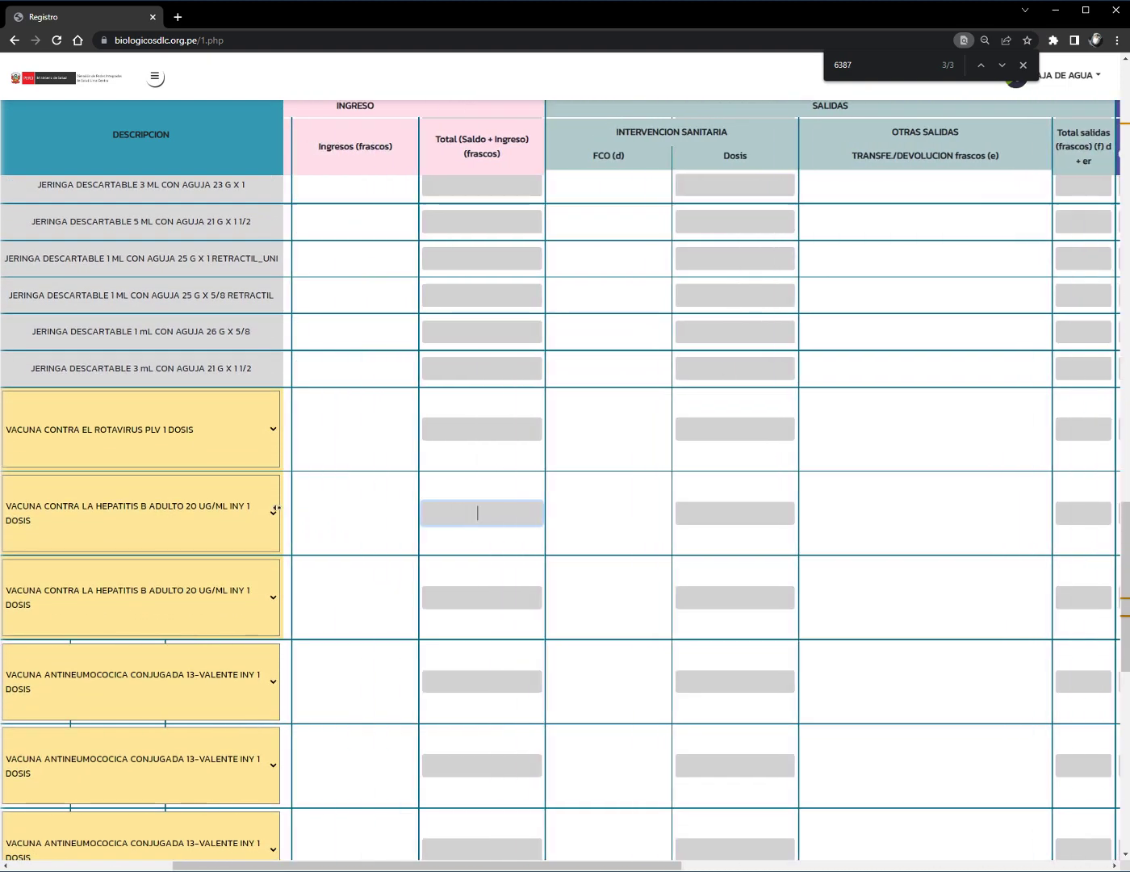
scroll(366, 428, right, 10)
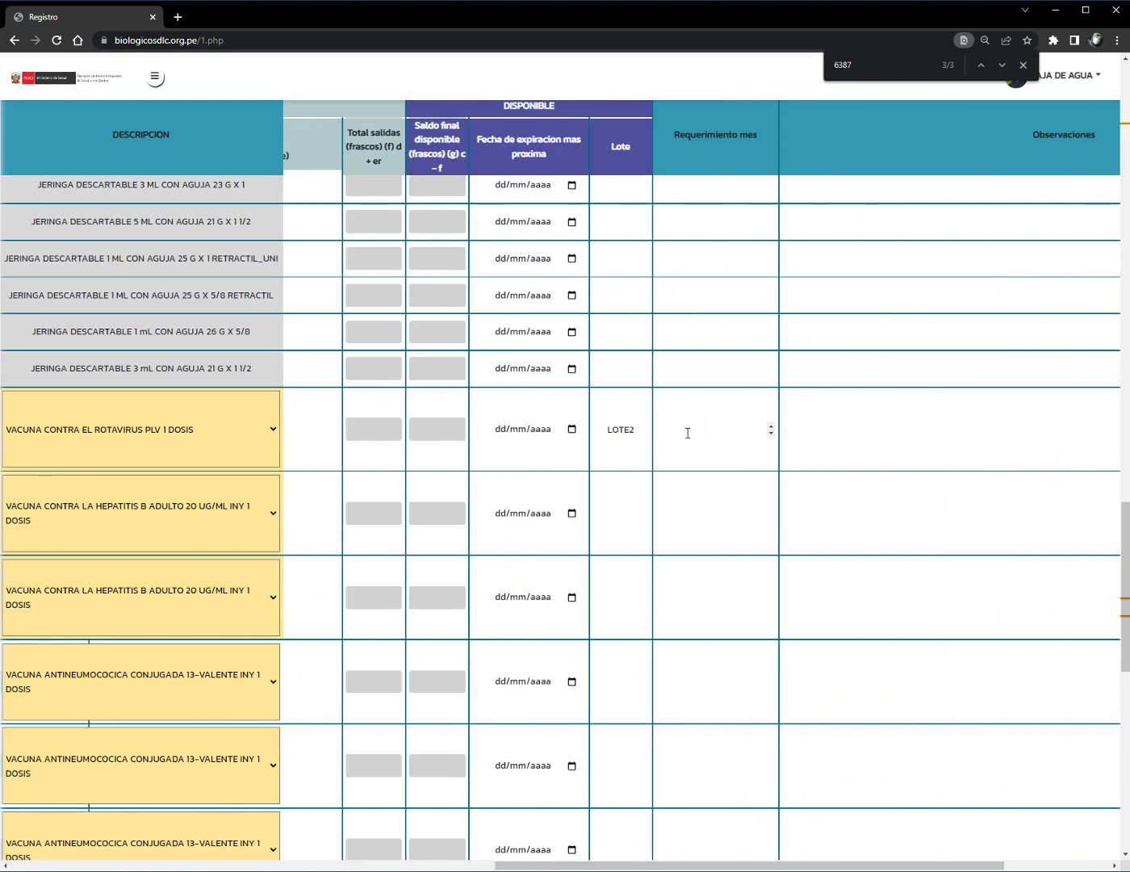
click(690, 432)
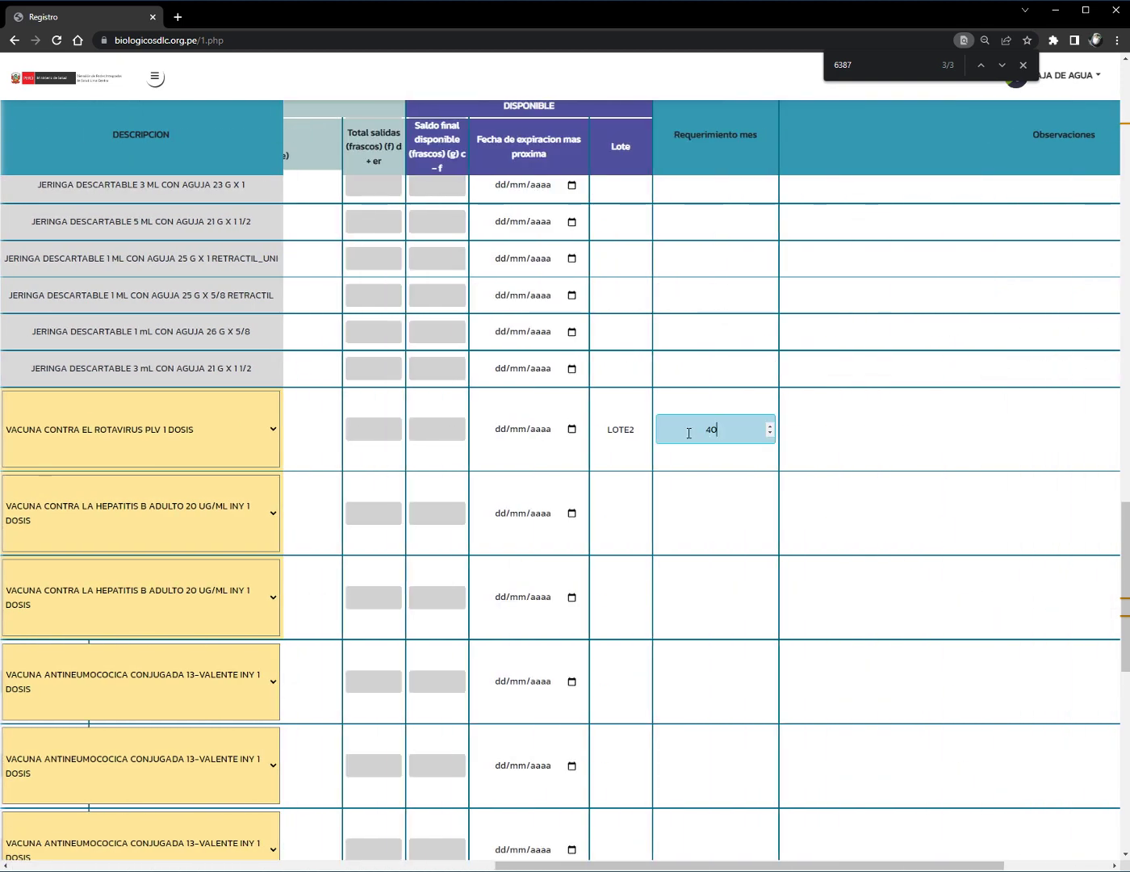
scroll(709, 431, left, 10)
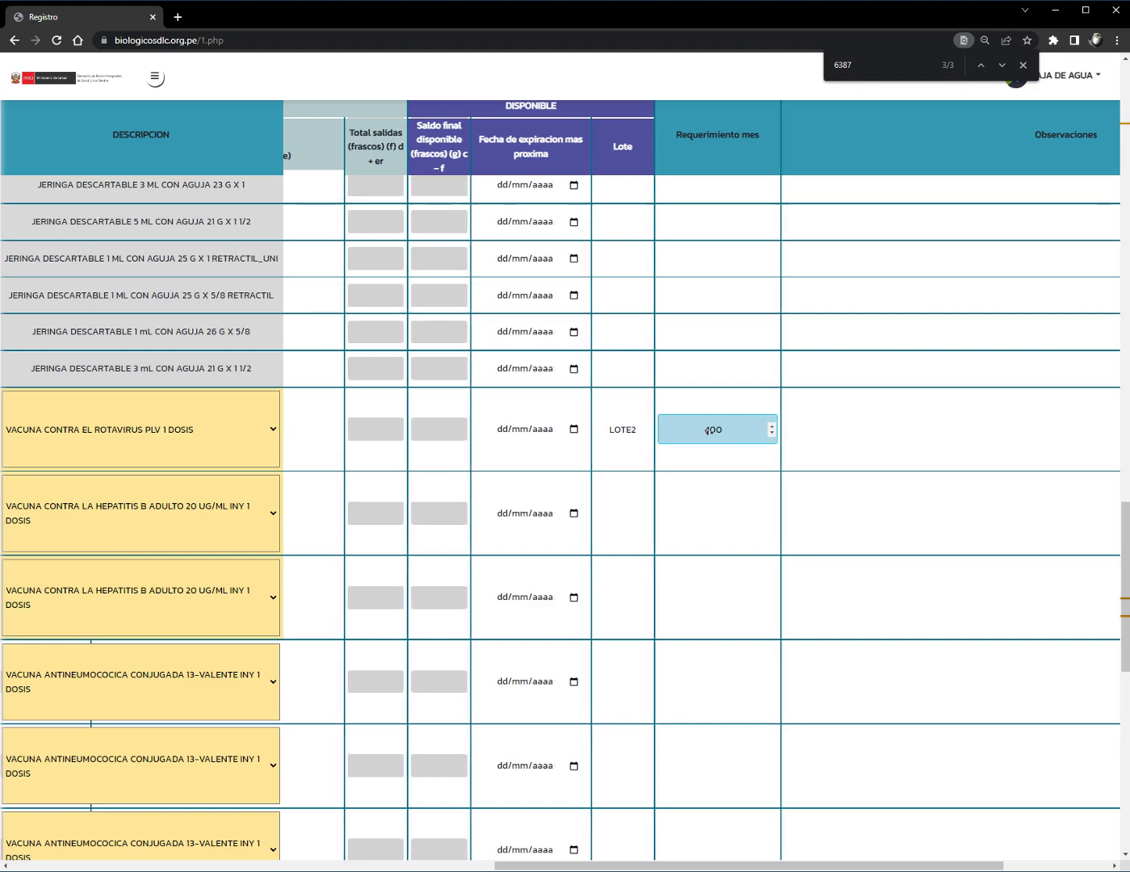
scroll(424, 469, right, 10)
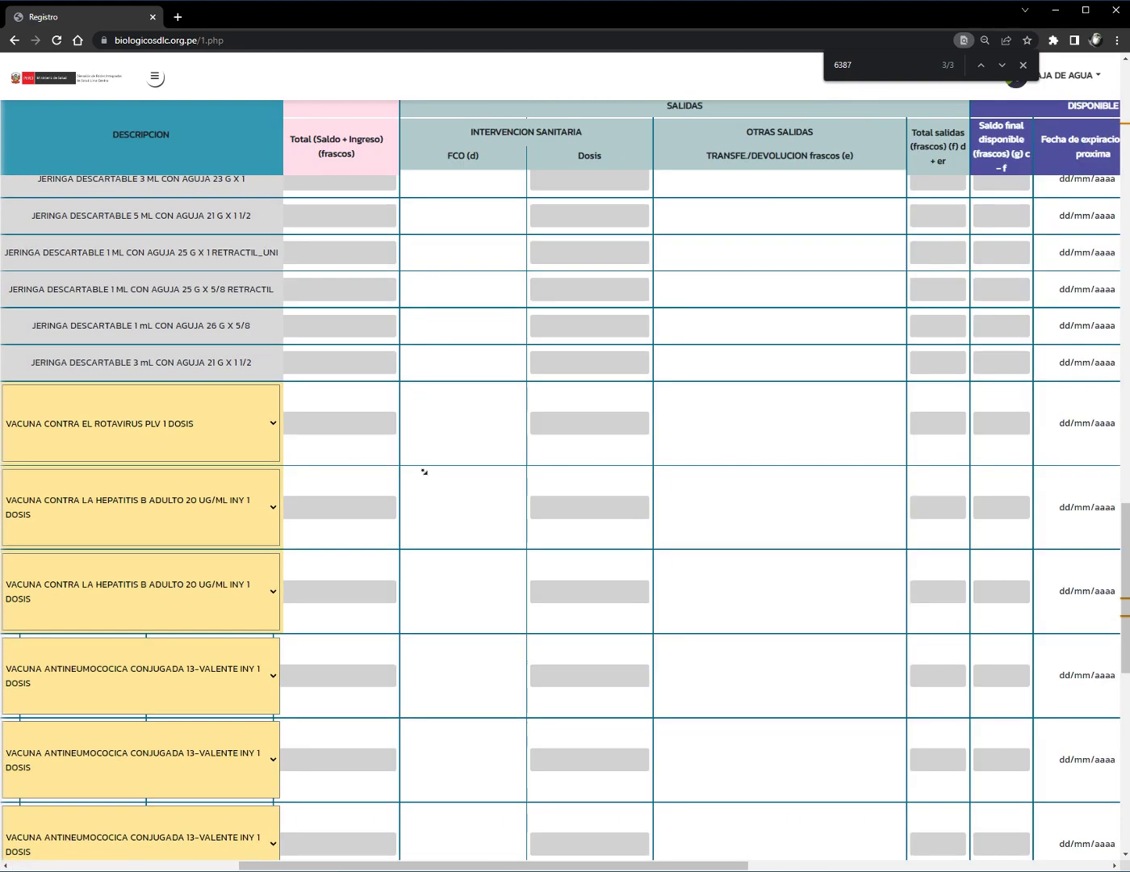
click(500, 421)
scroll(309, 424, left, 10)
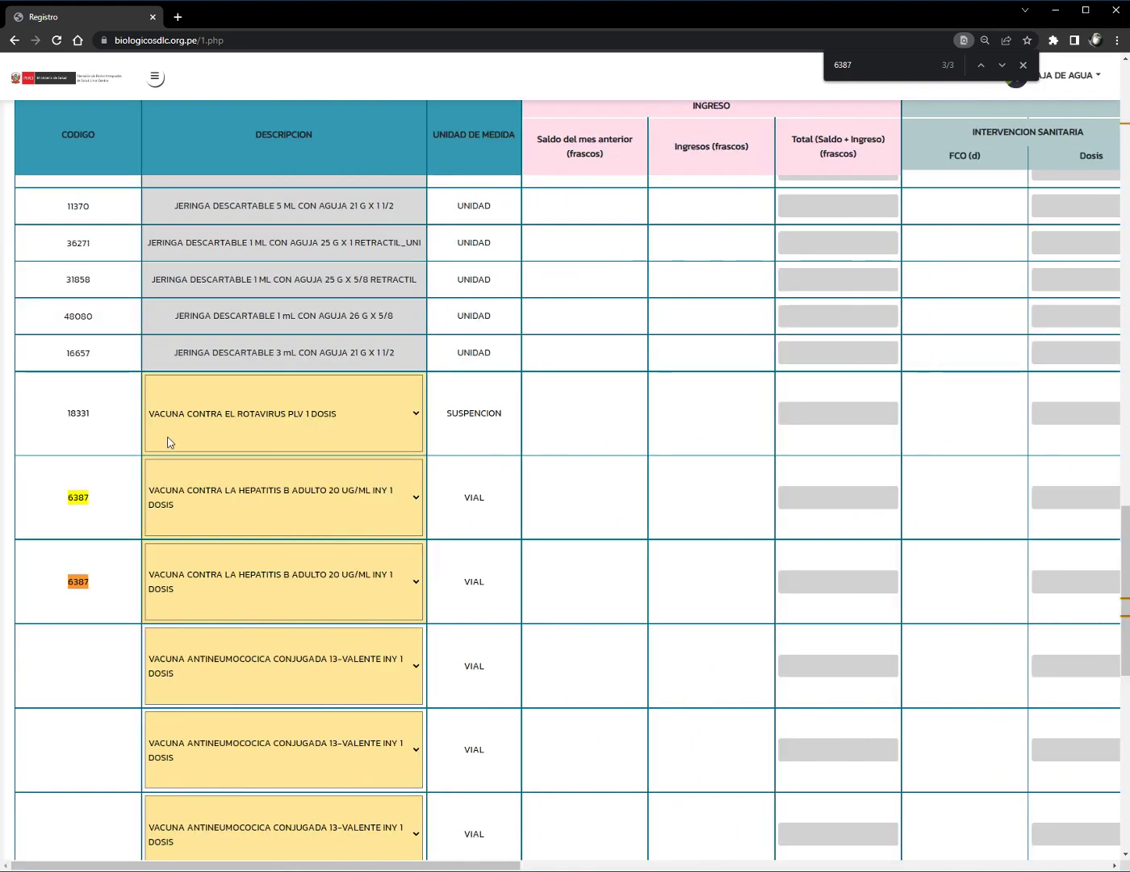
scroll(445, 441, right, 10)
scroll(444, 459, up, 1)
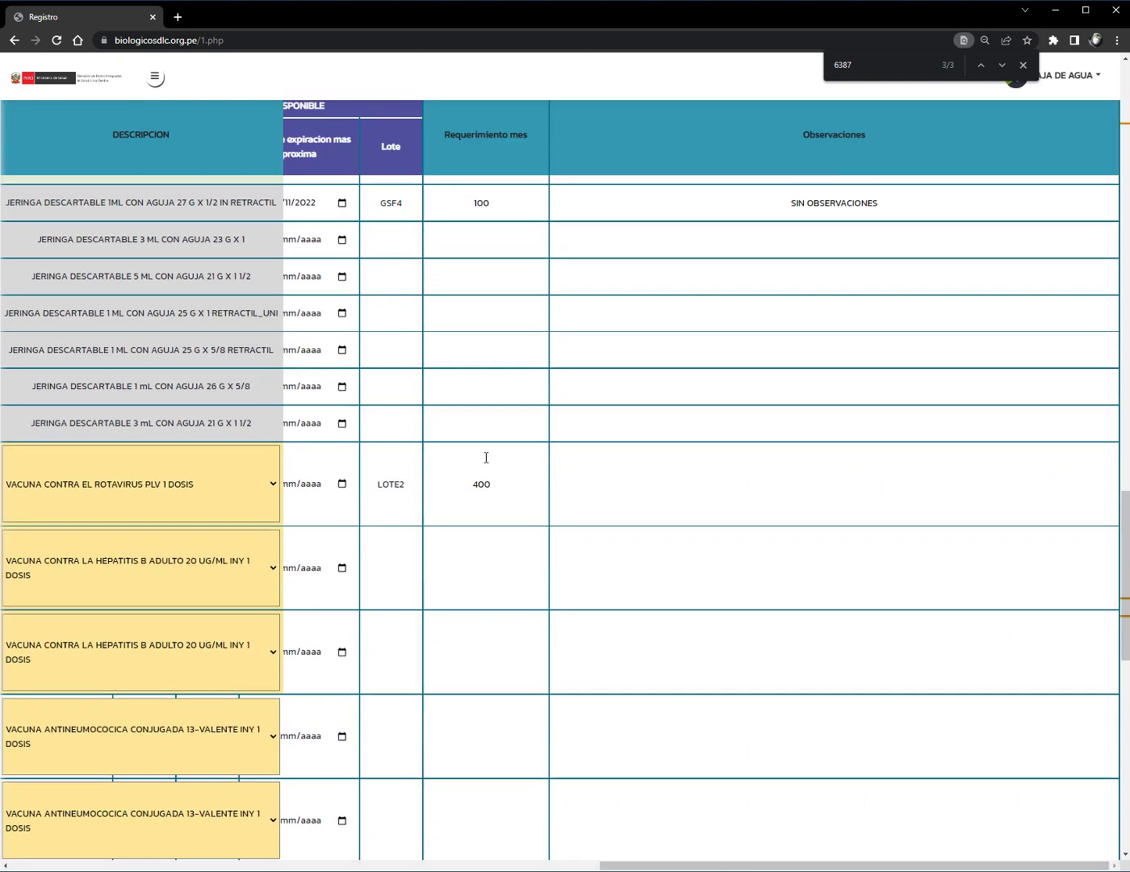
scroll(486, 458, down, 2)
drag(500, 324, 476, 317)
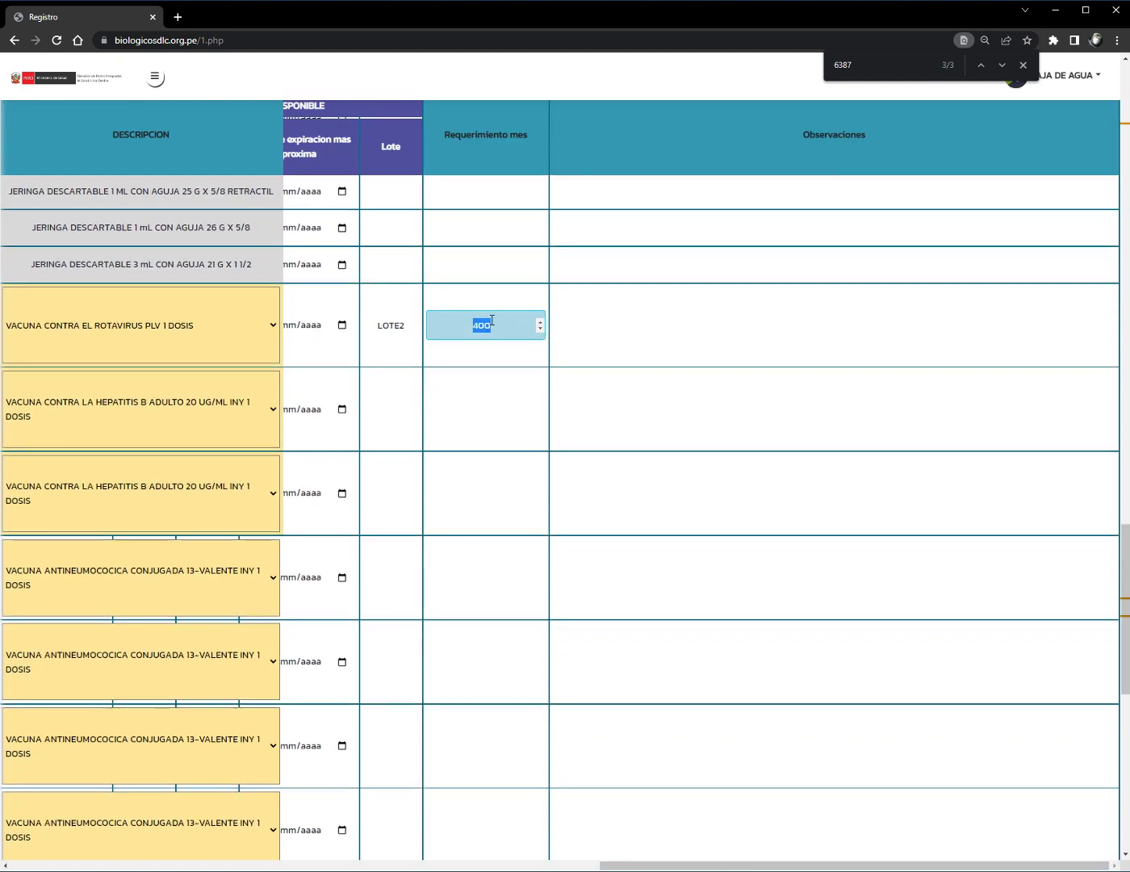
click(471, 325)
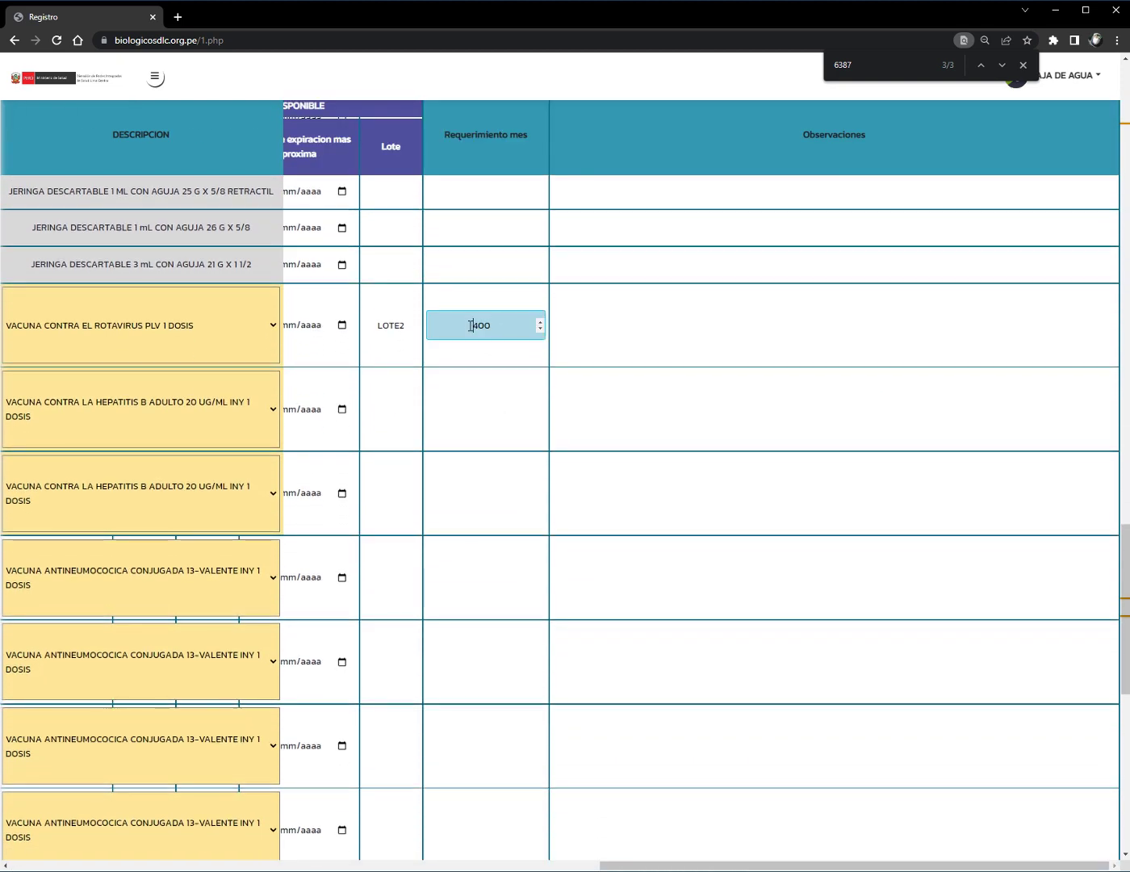
click(529, 324)
scroll(524, 324, left, 4)
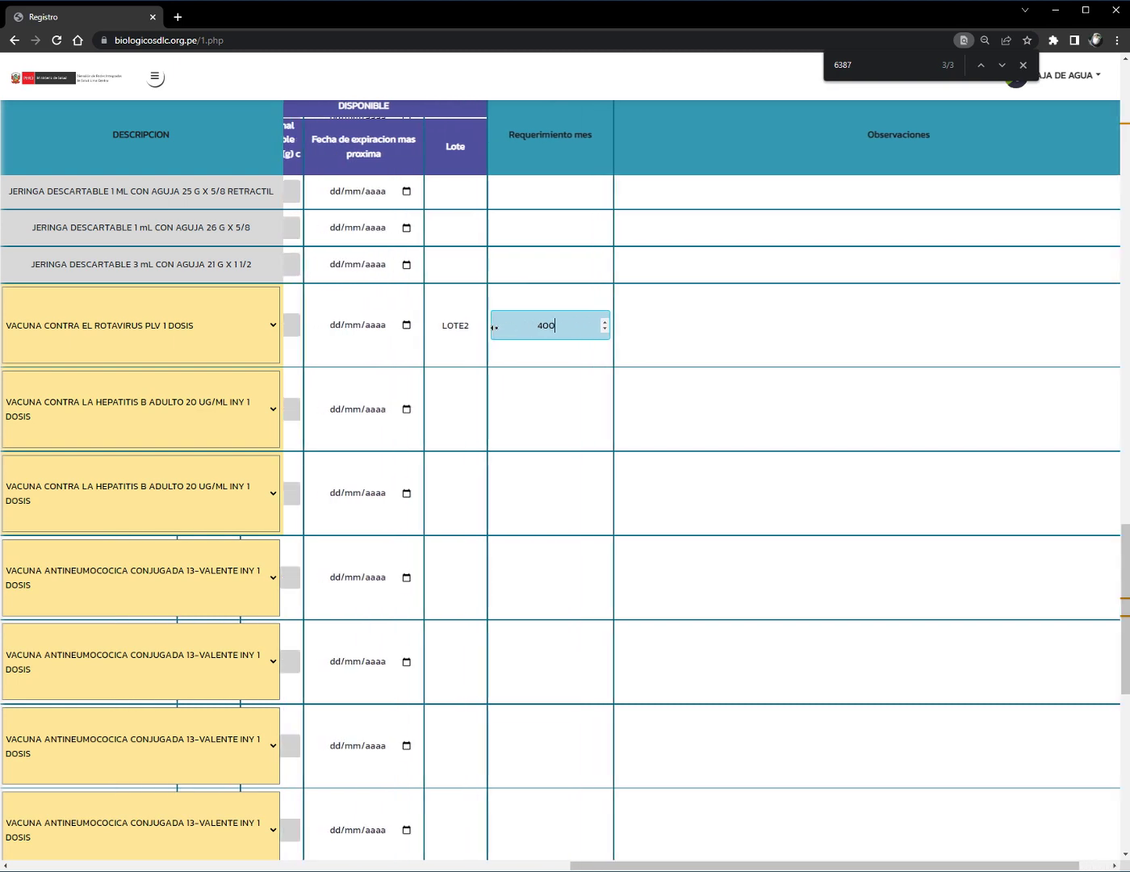
- Find the first row with product code 18331 and enter 100 as its Requerimiento mes
scroll(544, 336, left, 15)
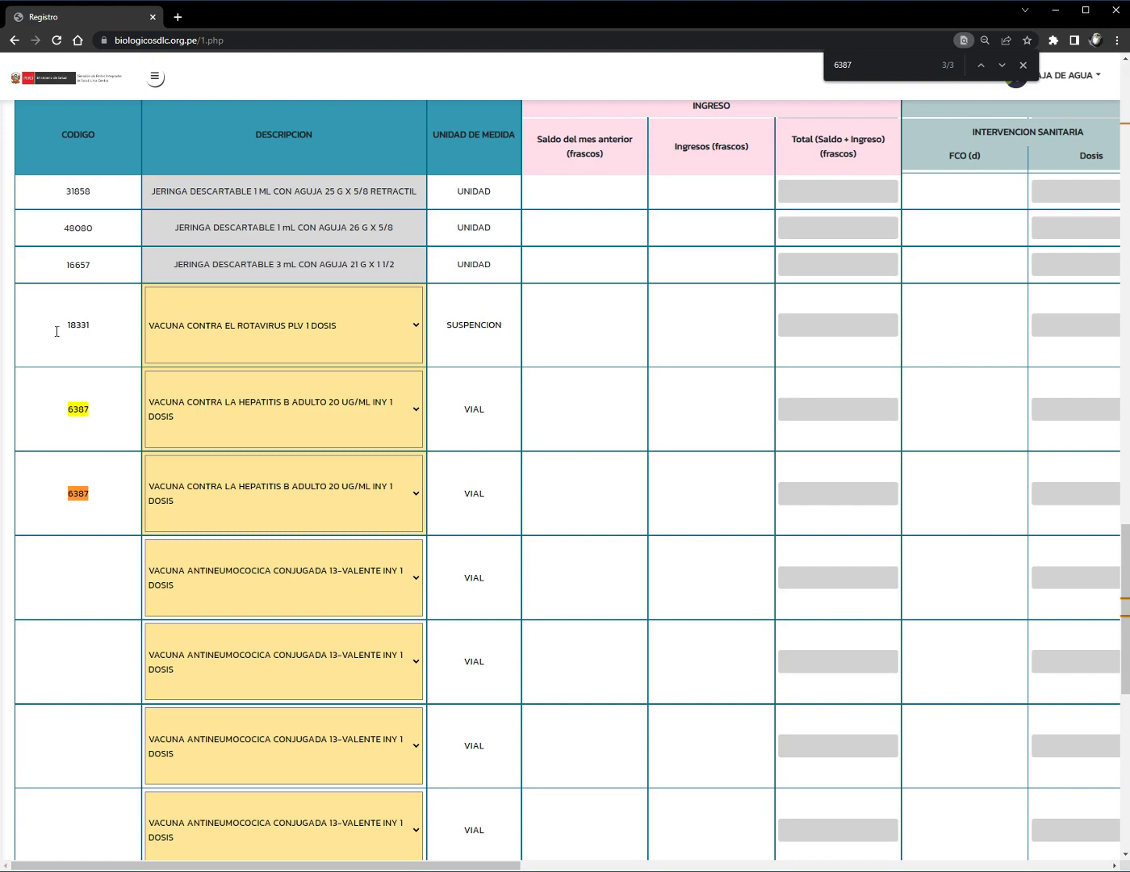
drag(57, 331, 96, 327)
key(ctrl+f)
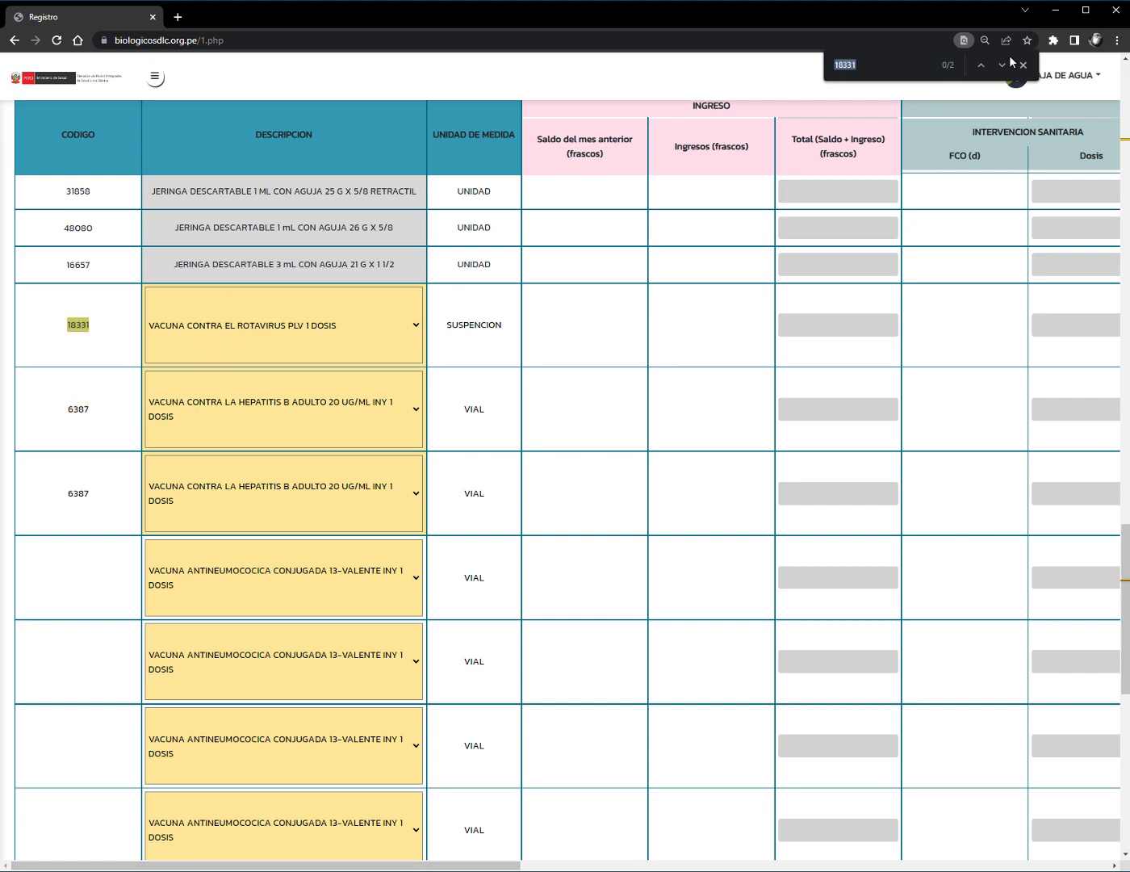
click(983, 63)
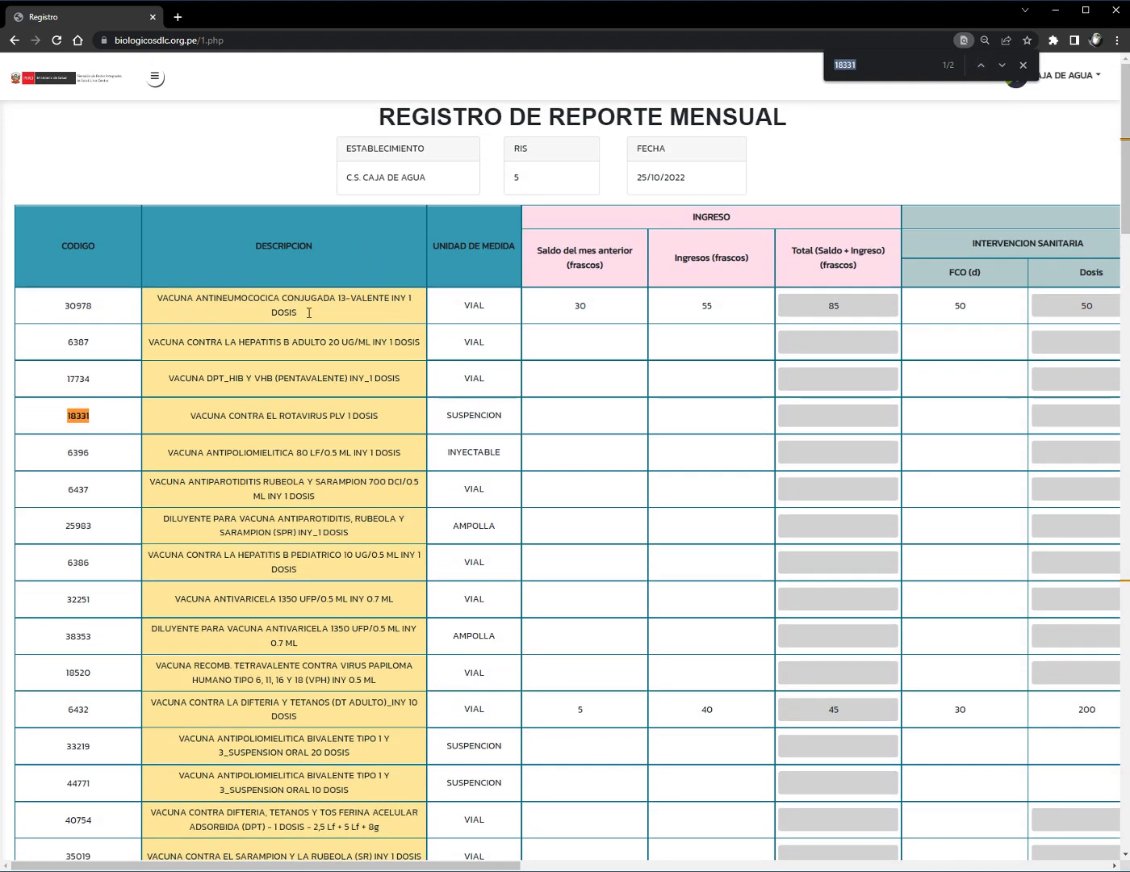
middle_click(311, 409)
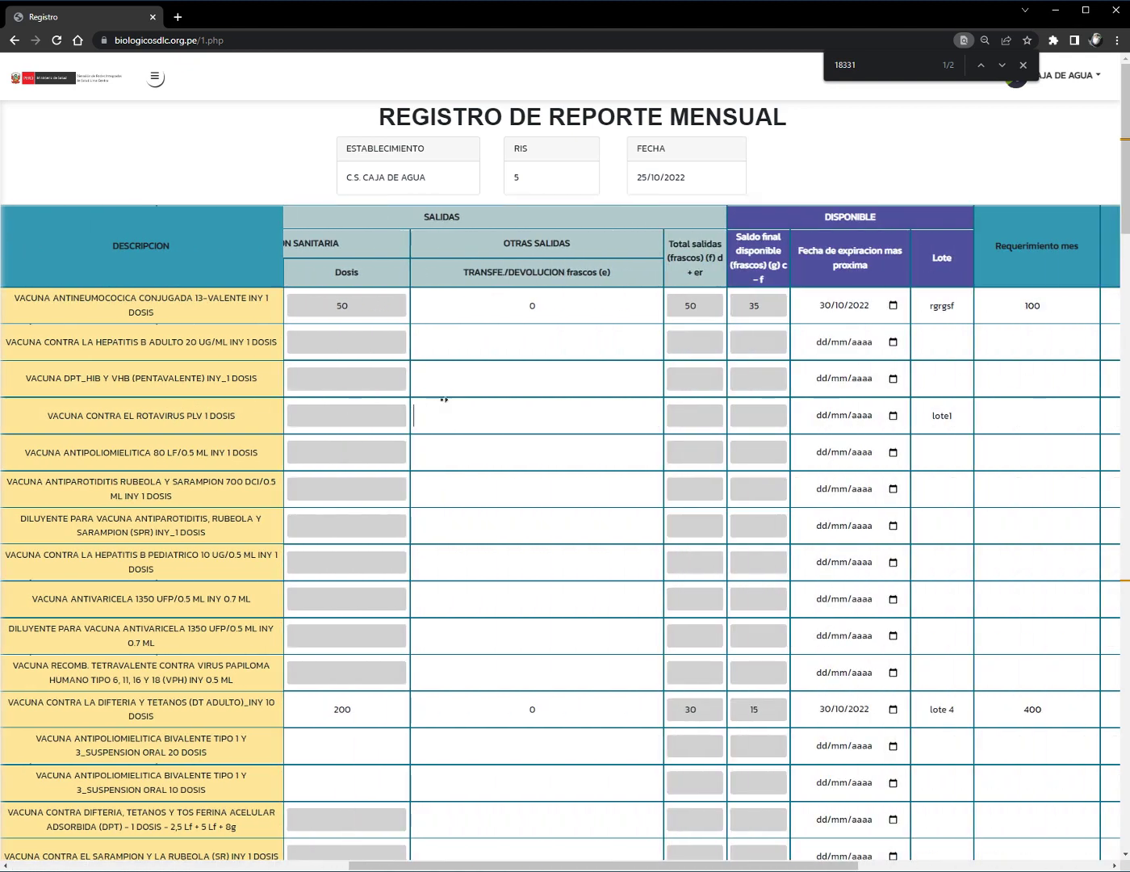
click(586, 403)
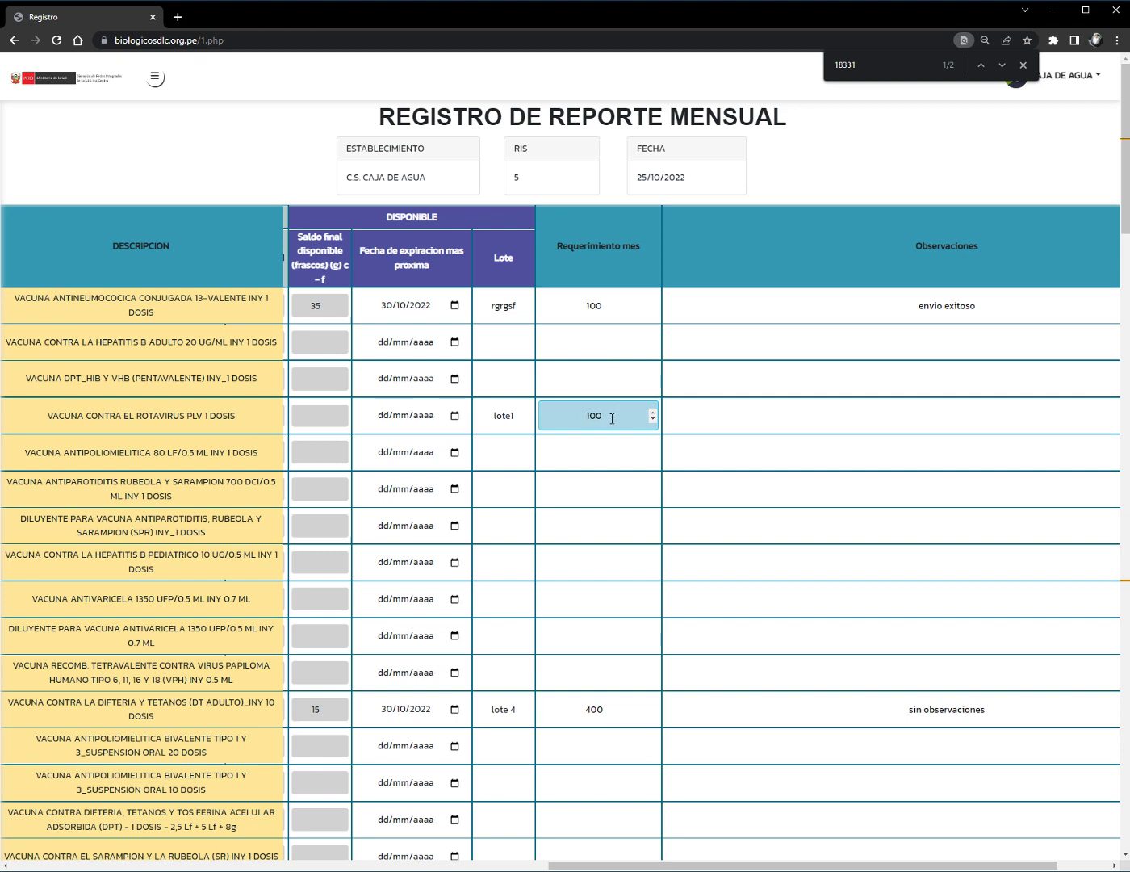
- Enter PRIMER ROTAVIRUS CON DIFERENTE LOTE as the Observaciones in the VACUNA CONTRA EL ROTAVIRUS row with lote1
click(713, 419)
text(PRIMER)
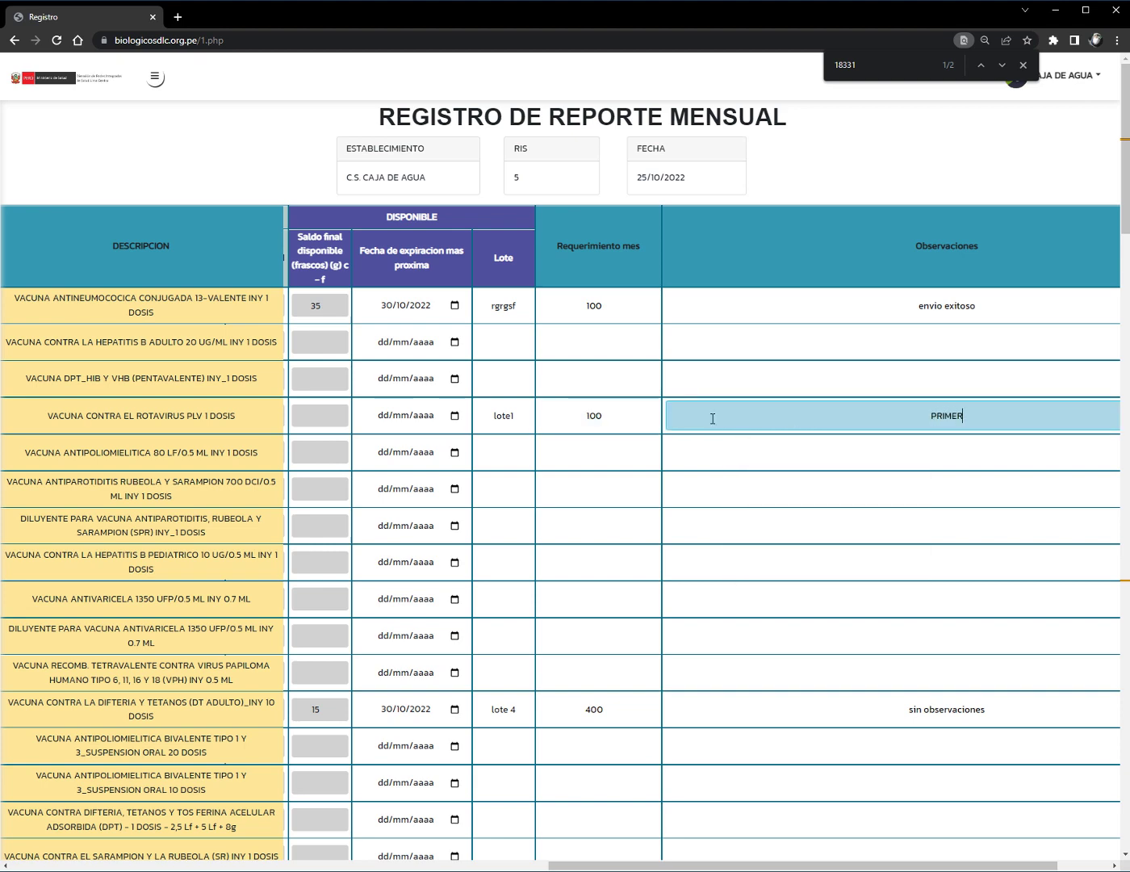
text( ROTAVIRUS CON DIFERENTE LOTE)
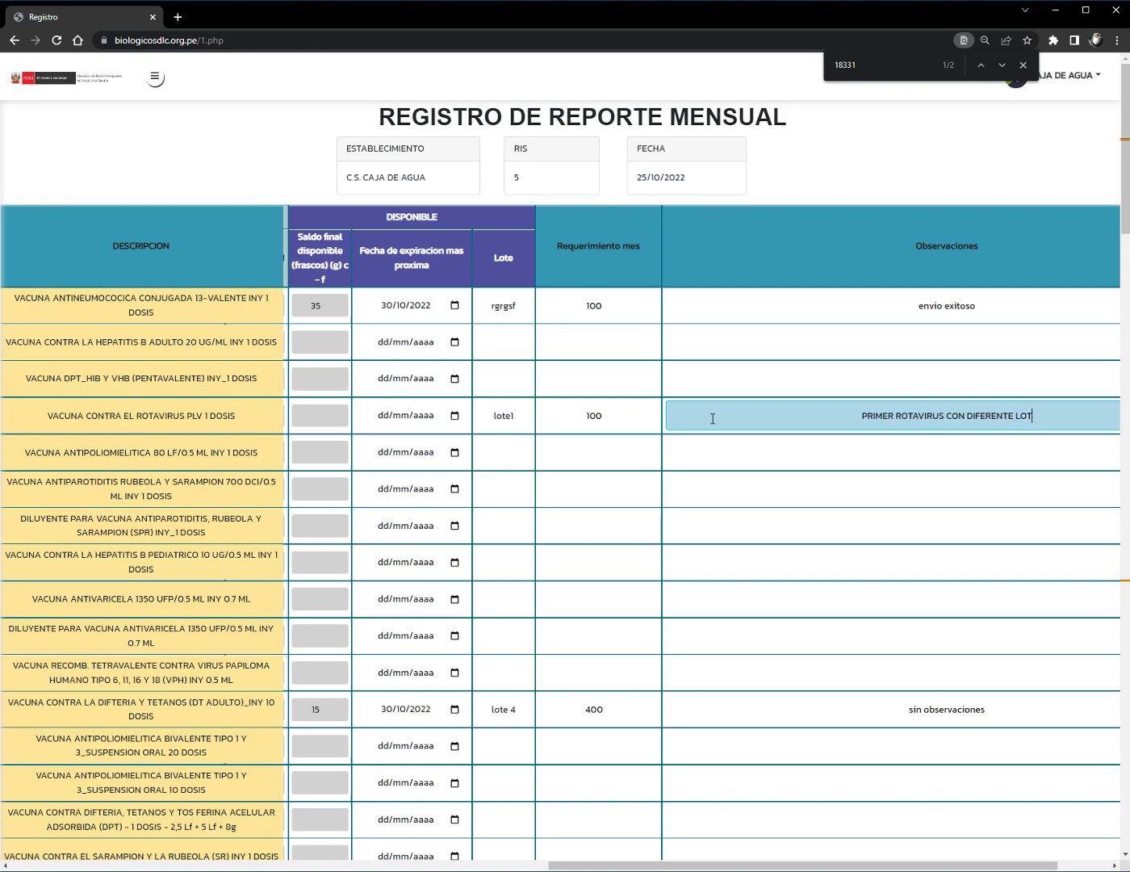
- Go to the second 18331 row and enter SEGUNDO ROTAVIRUS CON SEGUNDO LOTE as its Observaciones
click(1003, 65)
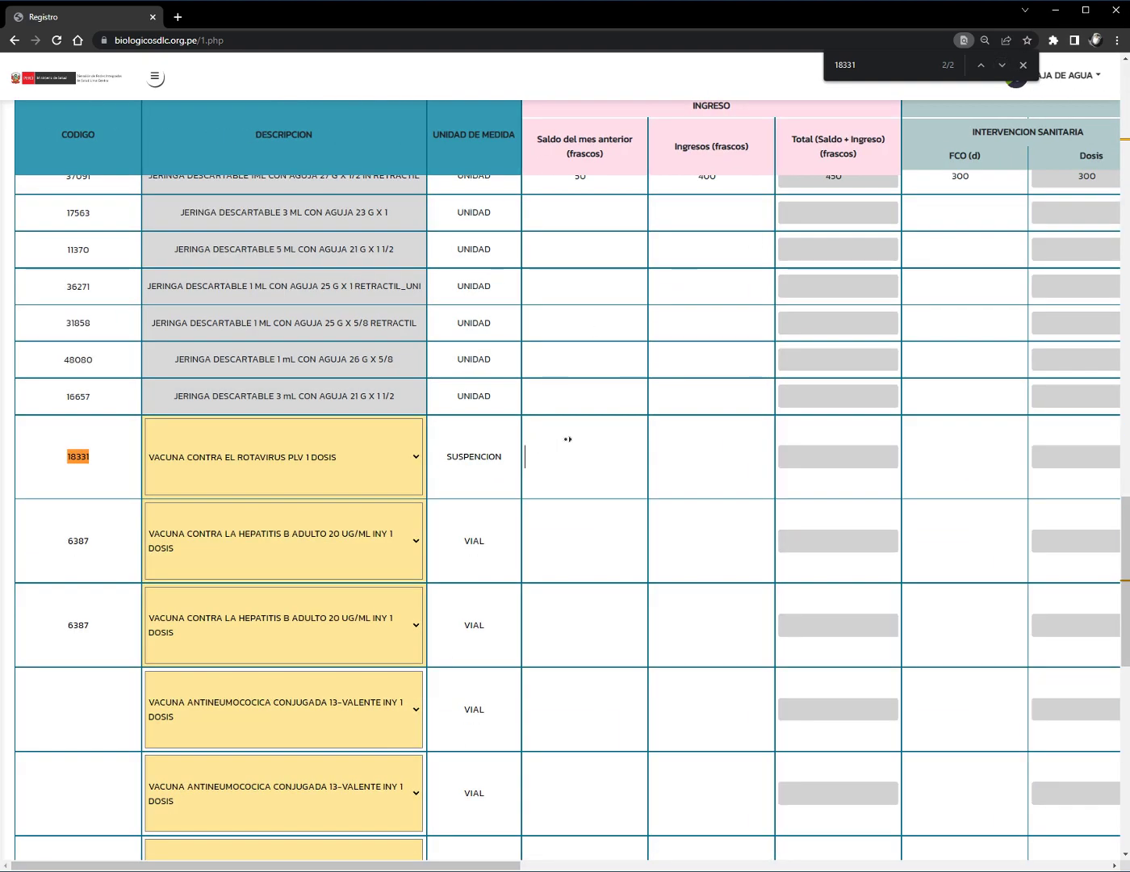
scroll(569, 442, right, 15)
click(518, 462)
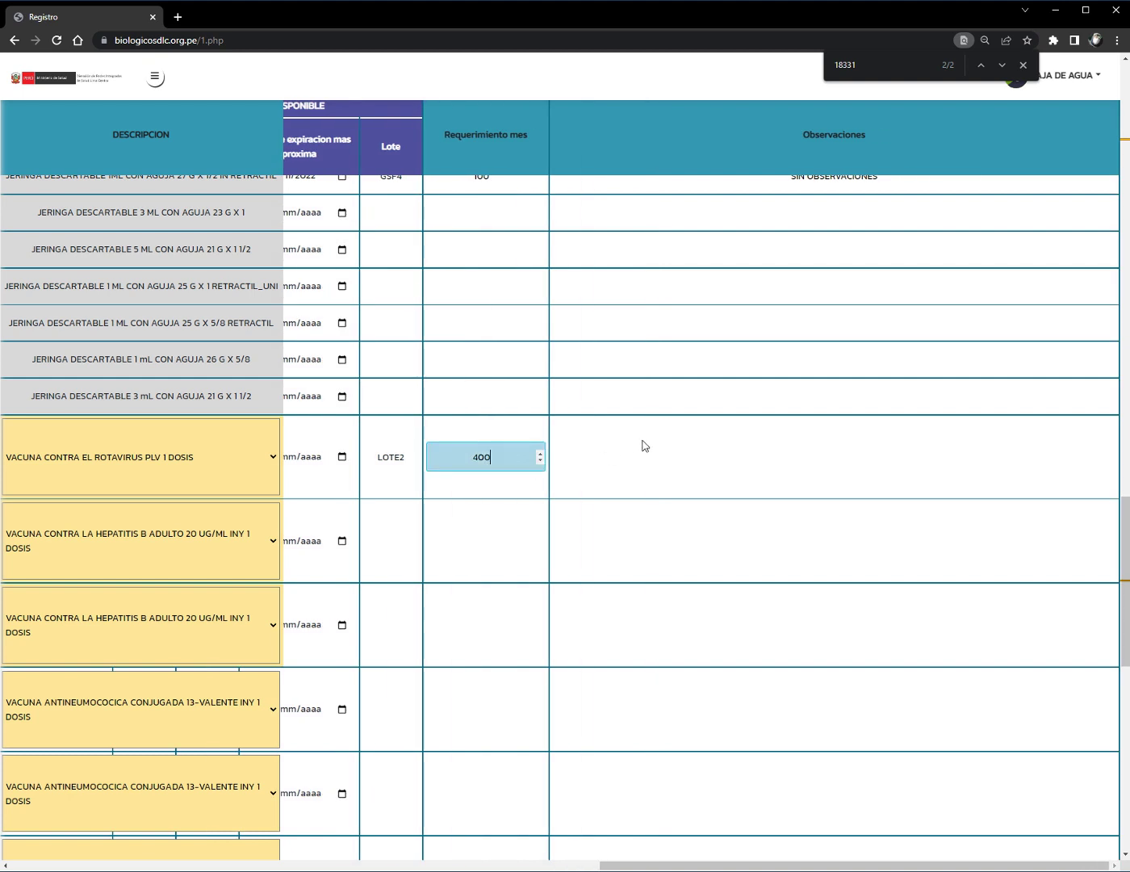
click(644, 447)
text(segundo rotavirus)
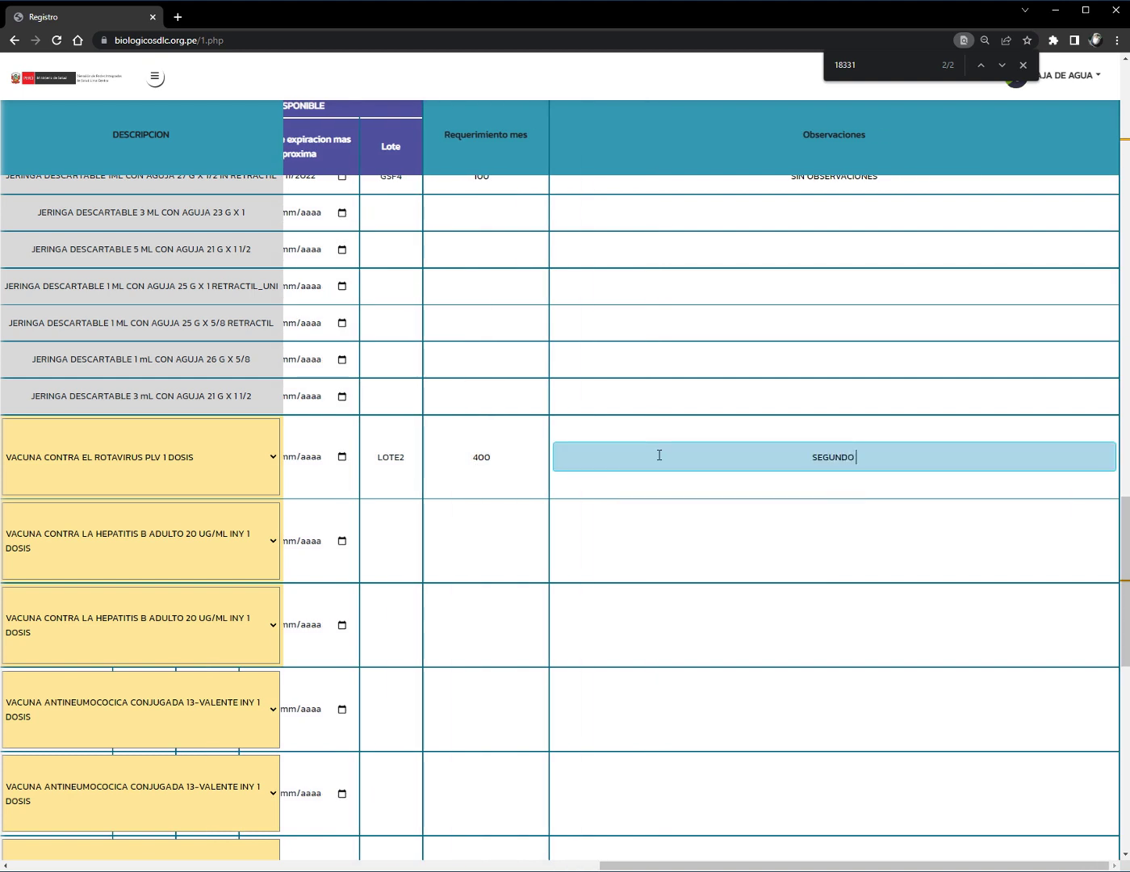
text( con segundo lote)
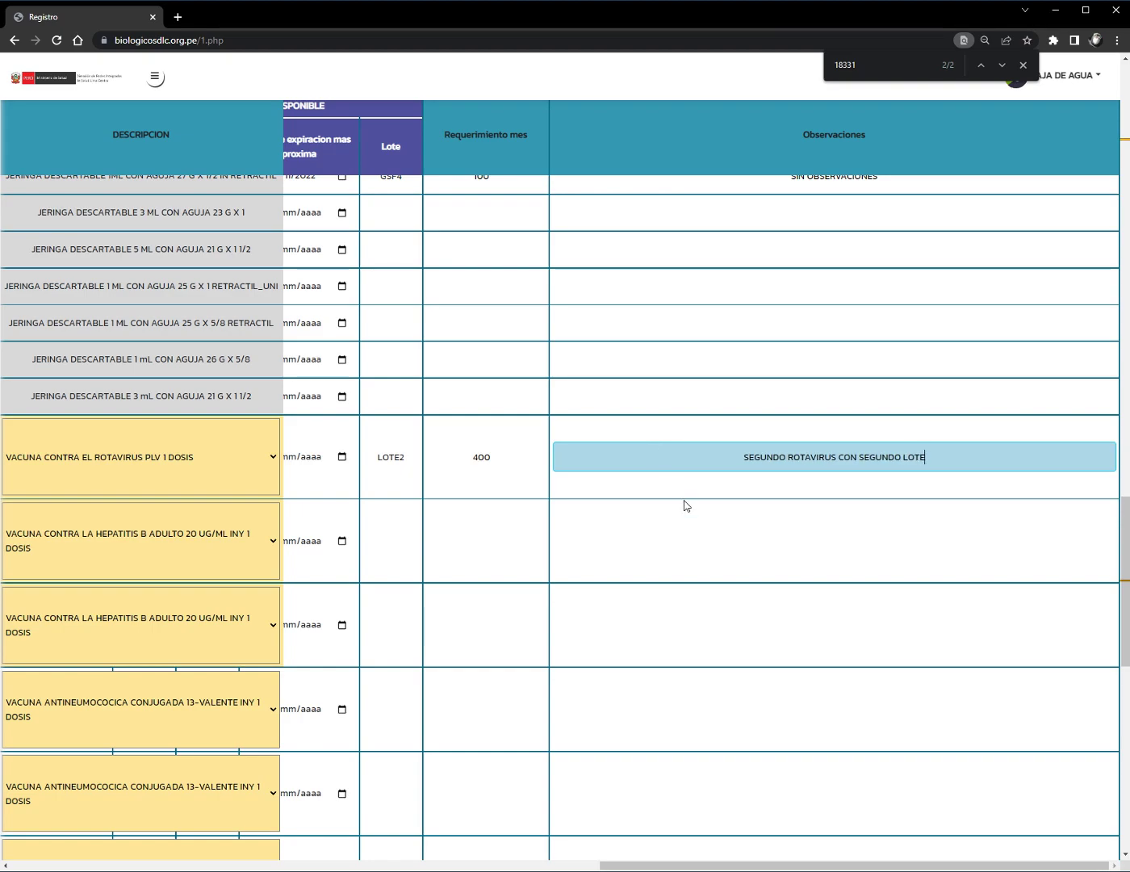
- Look over the completed form and submit the monthly report
scroll(685, 506, left, 10)
scroll(561, 509, down, 10)
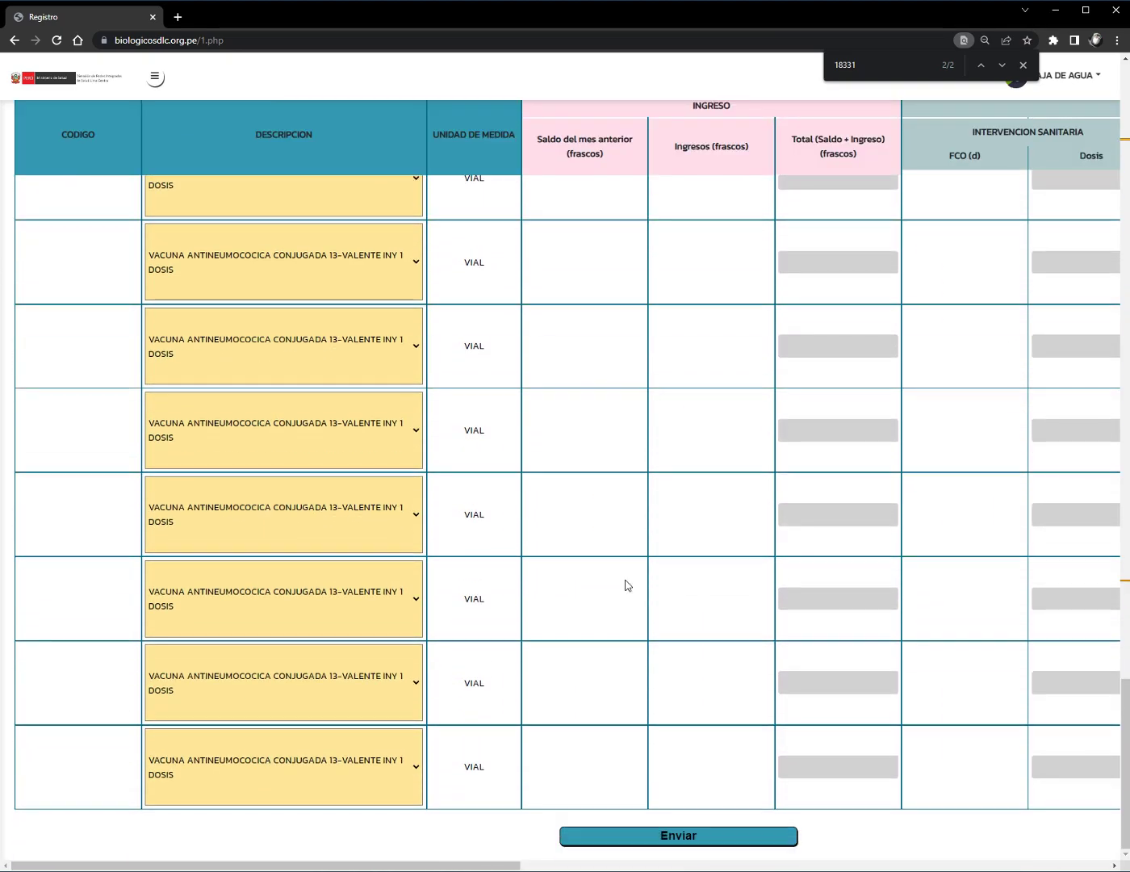
scroll(626, 586, up, 20)
scroll(618, 532, down, 5)
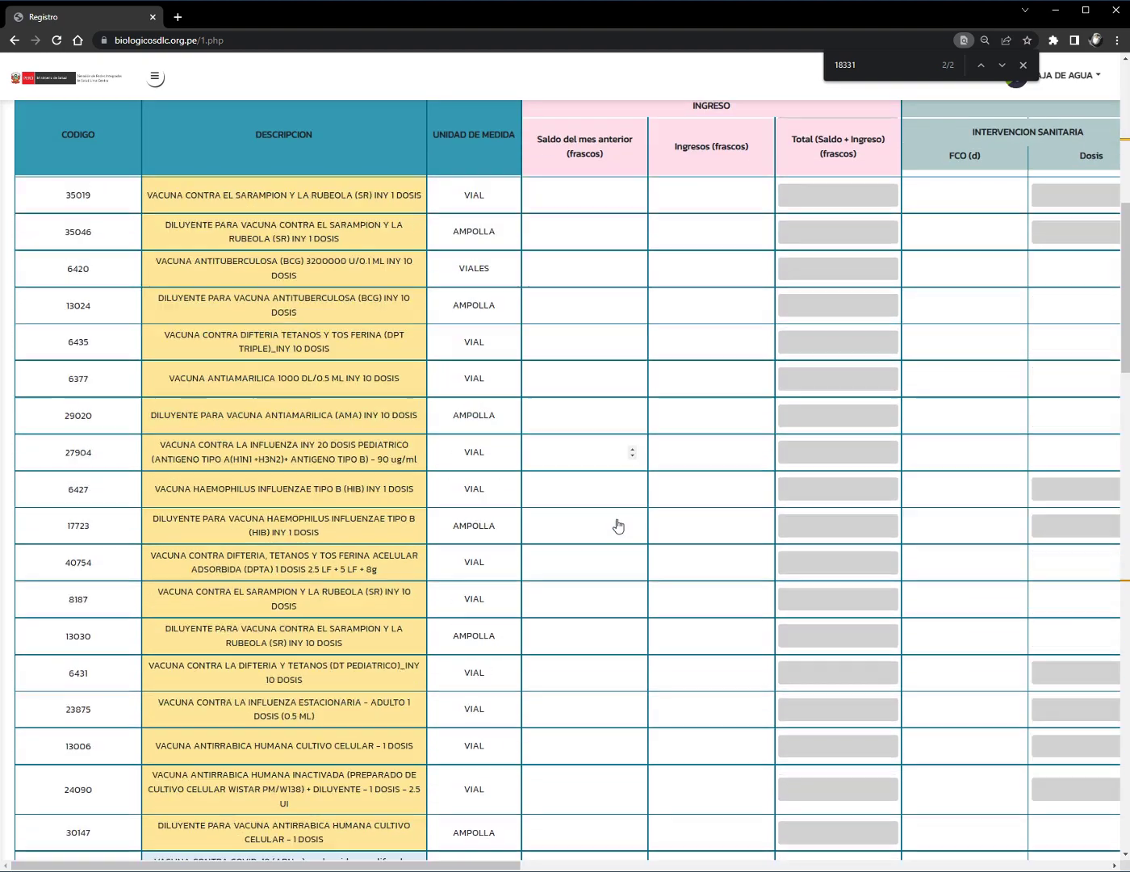
scroll(618, 527, down, 15)
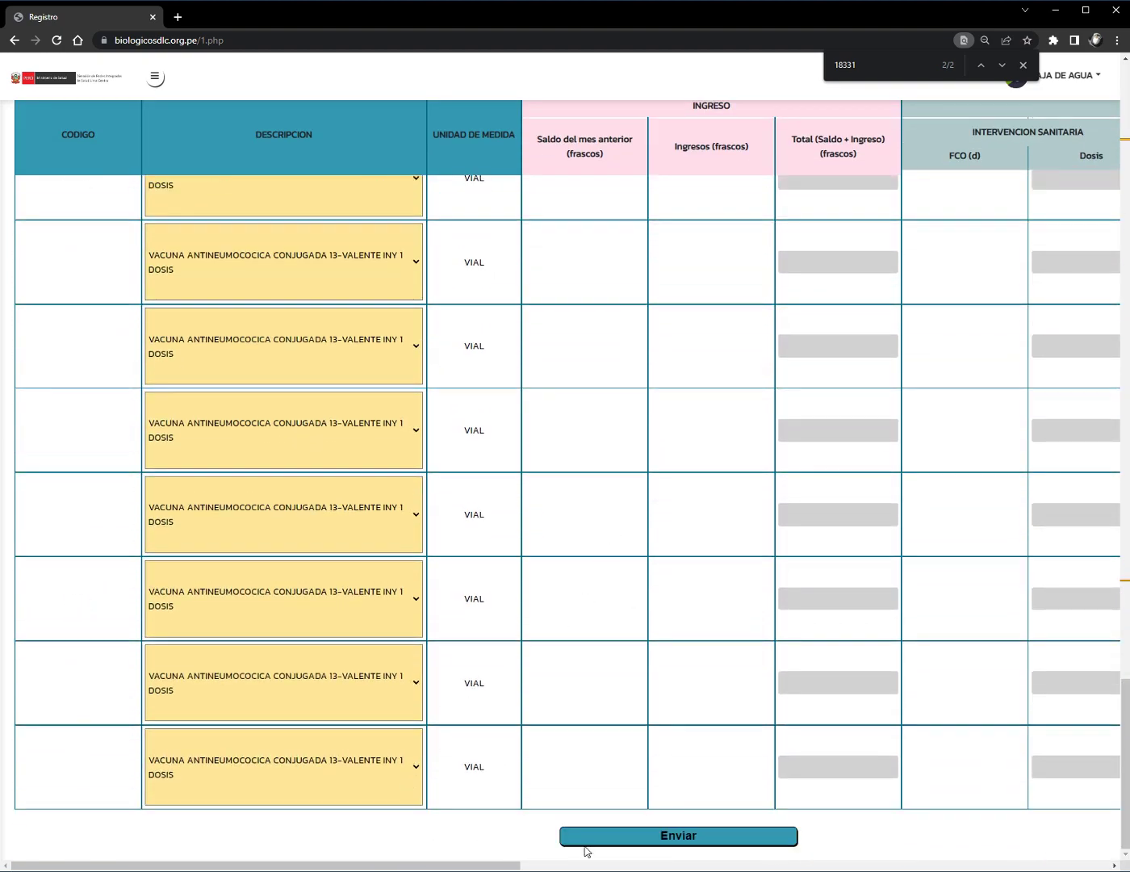
click(650, 848)
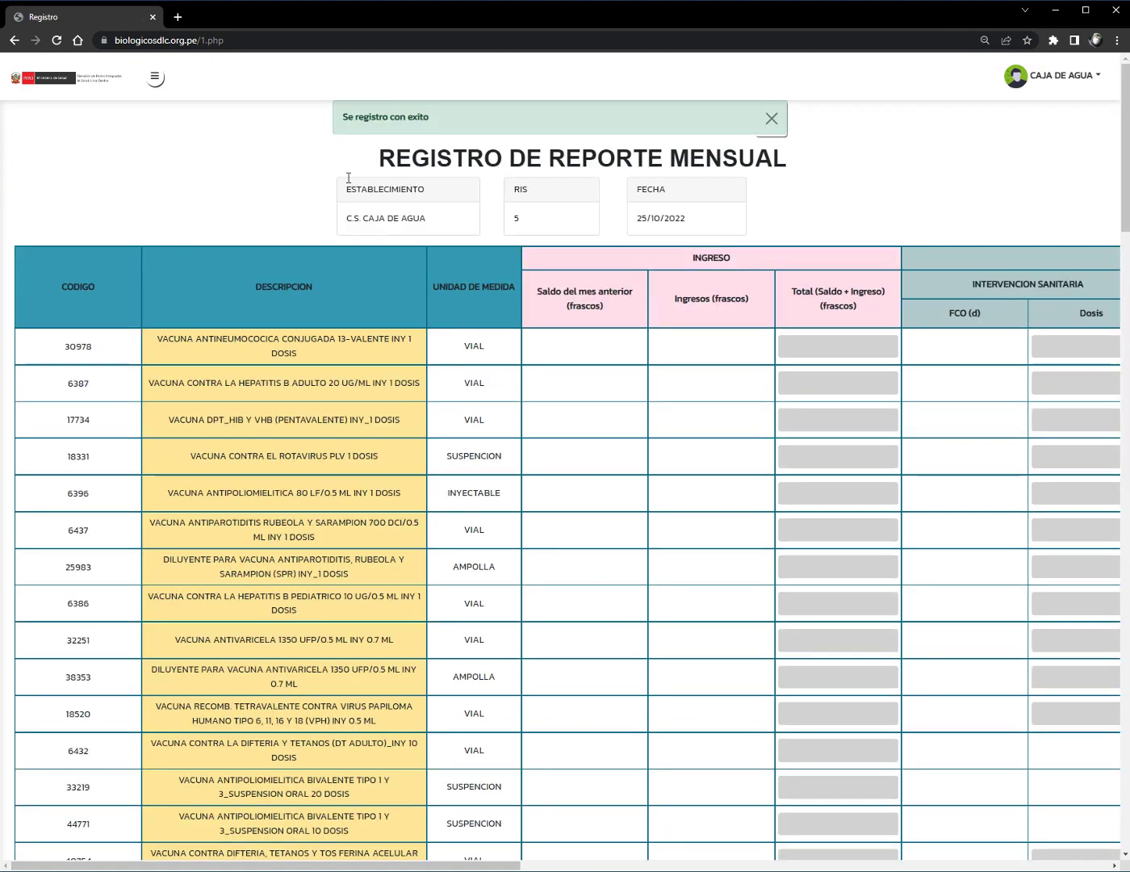
drag(345, 120, 428, 124)
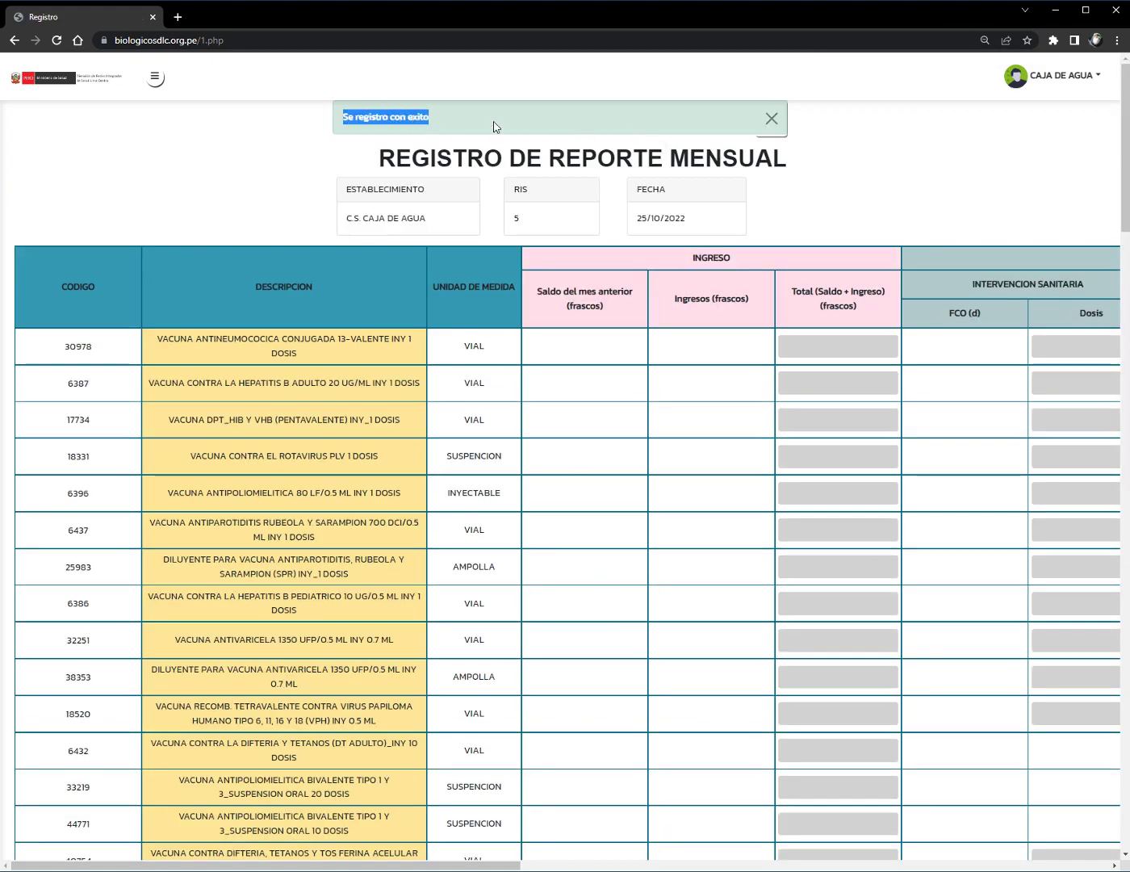
click(155, 77)
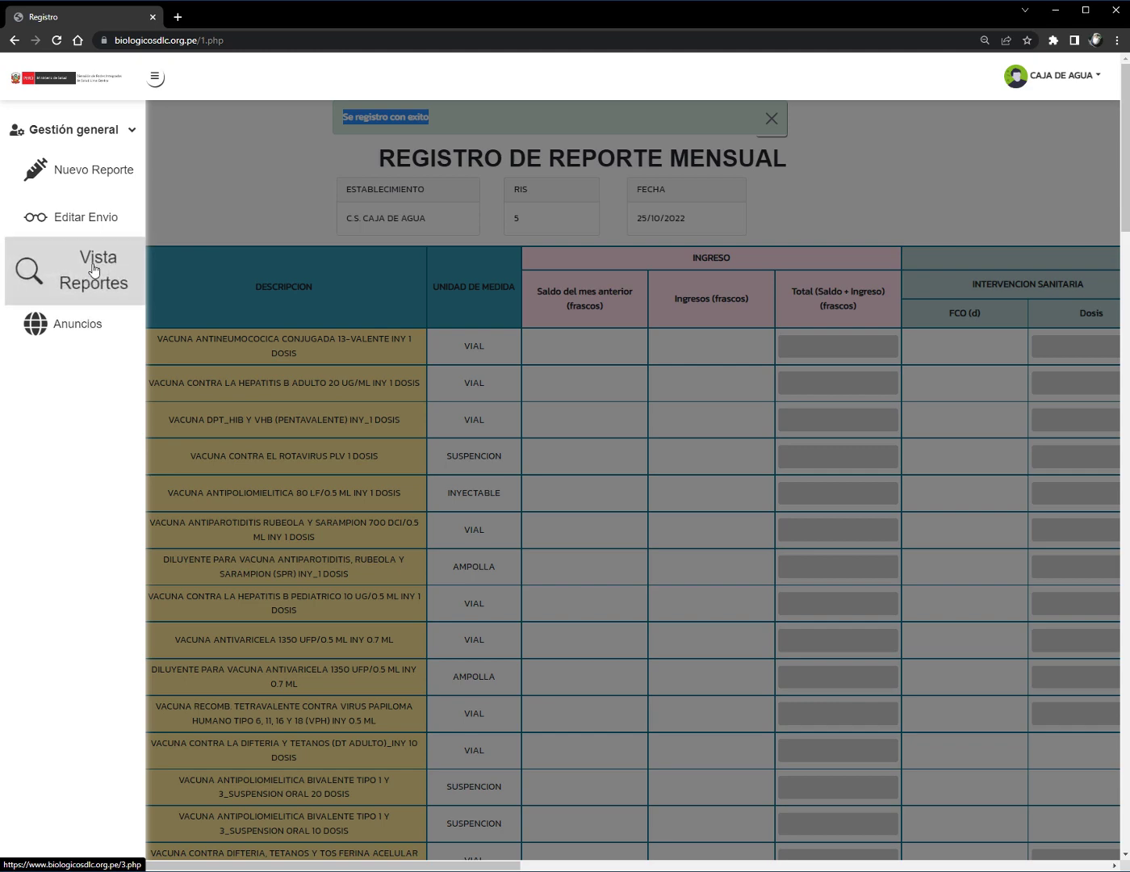
click(95, 268)
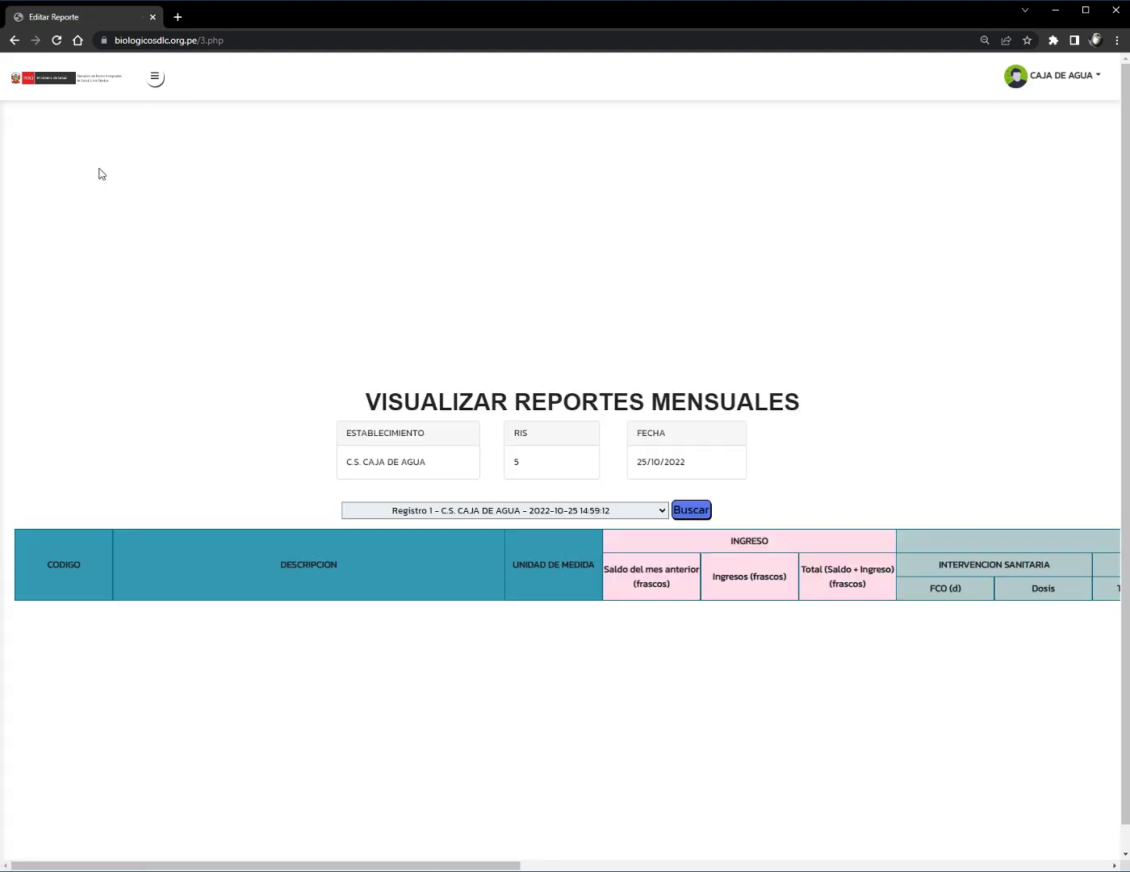
click(643, 511)
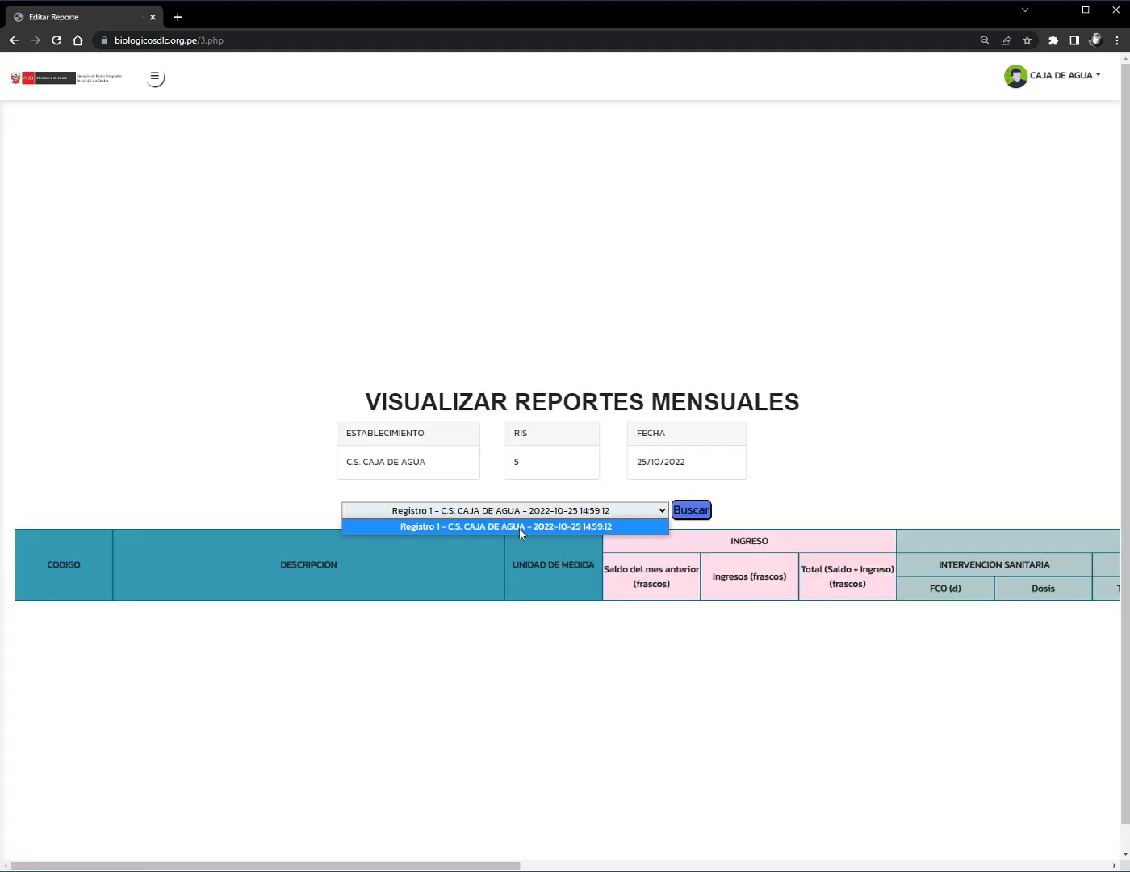
click(519, 528)
click(692, 509)
scroll(661, 501, down, 2)
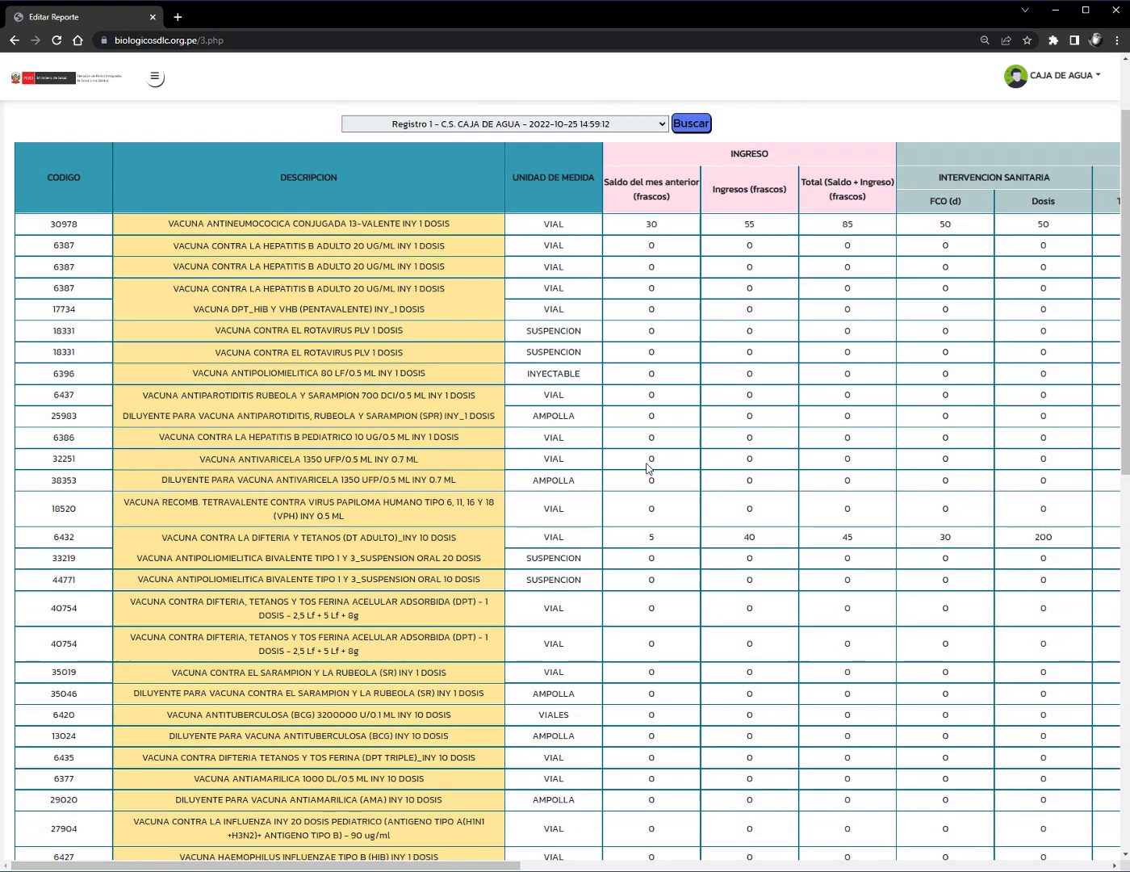
- Check the Lote, Requerimiento mes and Observaciones of the two VACUNA CONTRA EL ROTAVIRUS rows in the displayed report
scroll(748, 476, right, 10)
scroll(753, 317, right, 5)
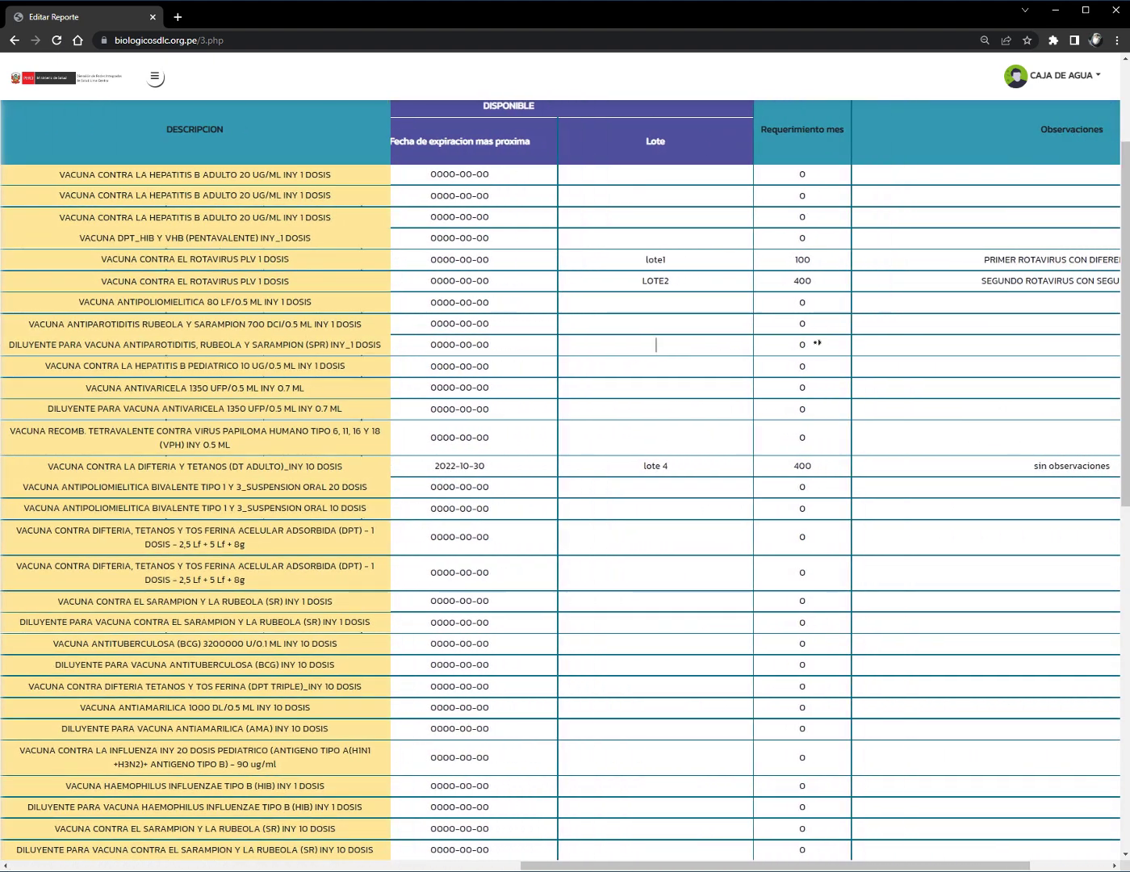
drag(820, 263, 951, 257)
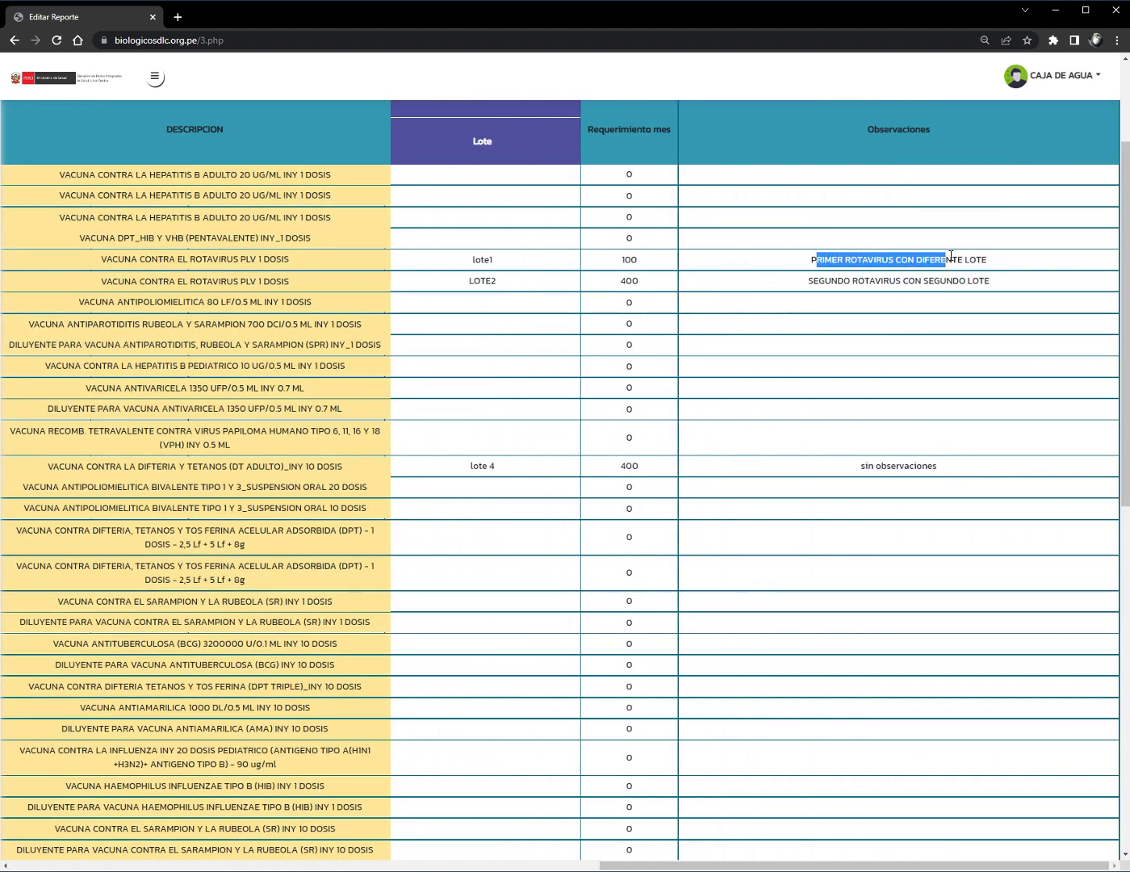
drag(852, 281, 969, 280)
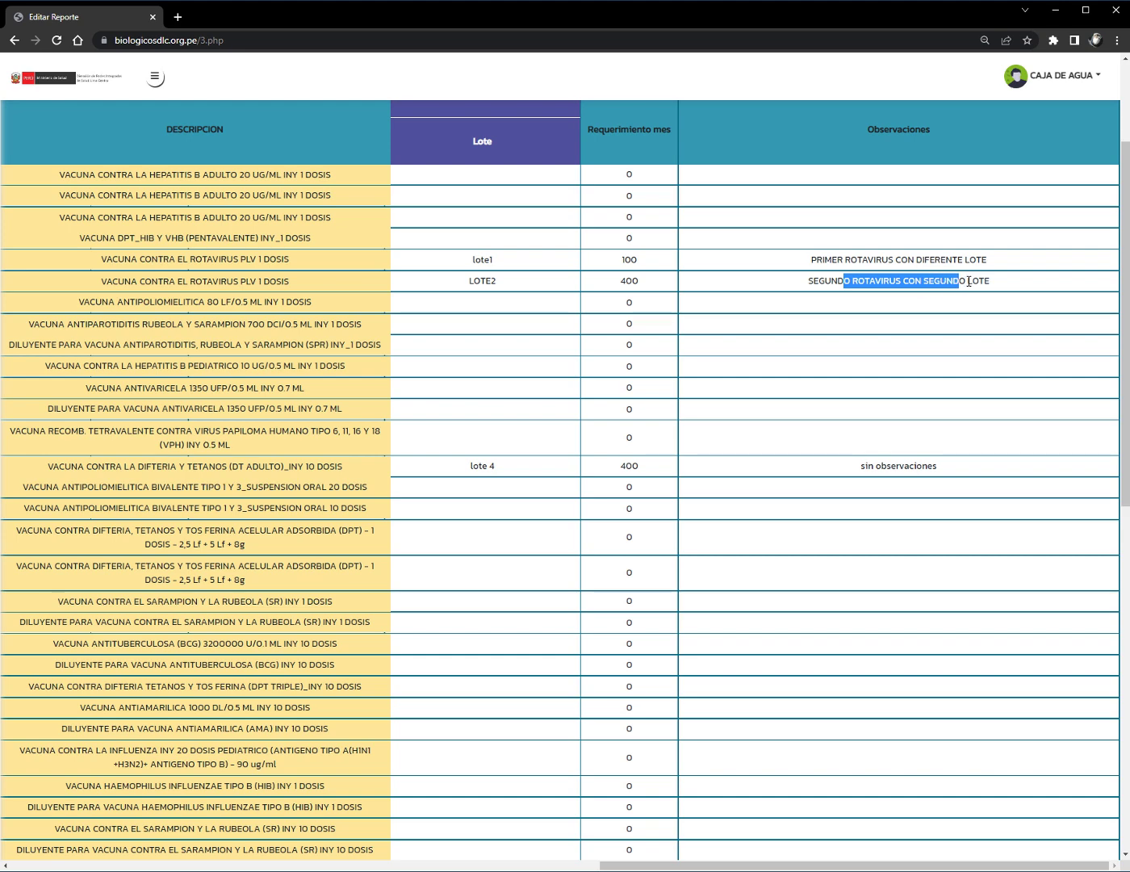
click(969, 281)
scroll(729, 321, left, 20)
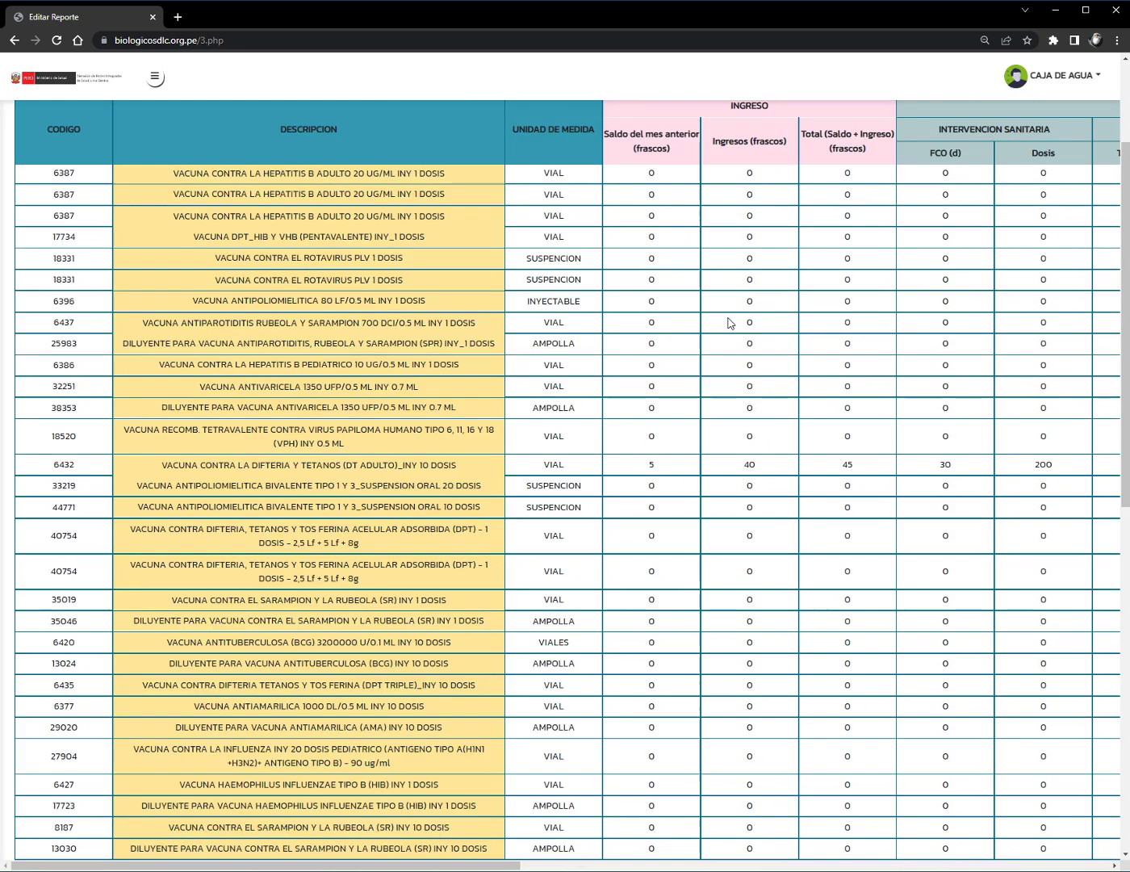
scroll(662, 362, up, 3)
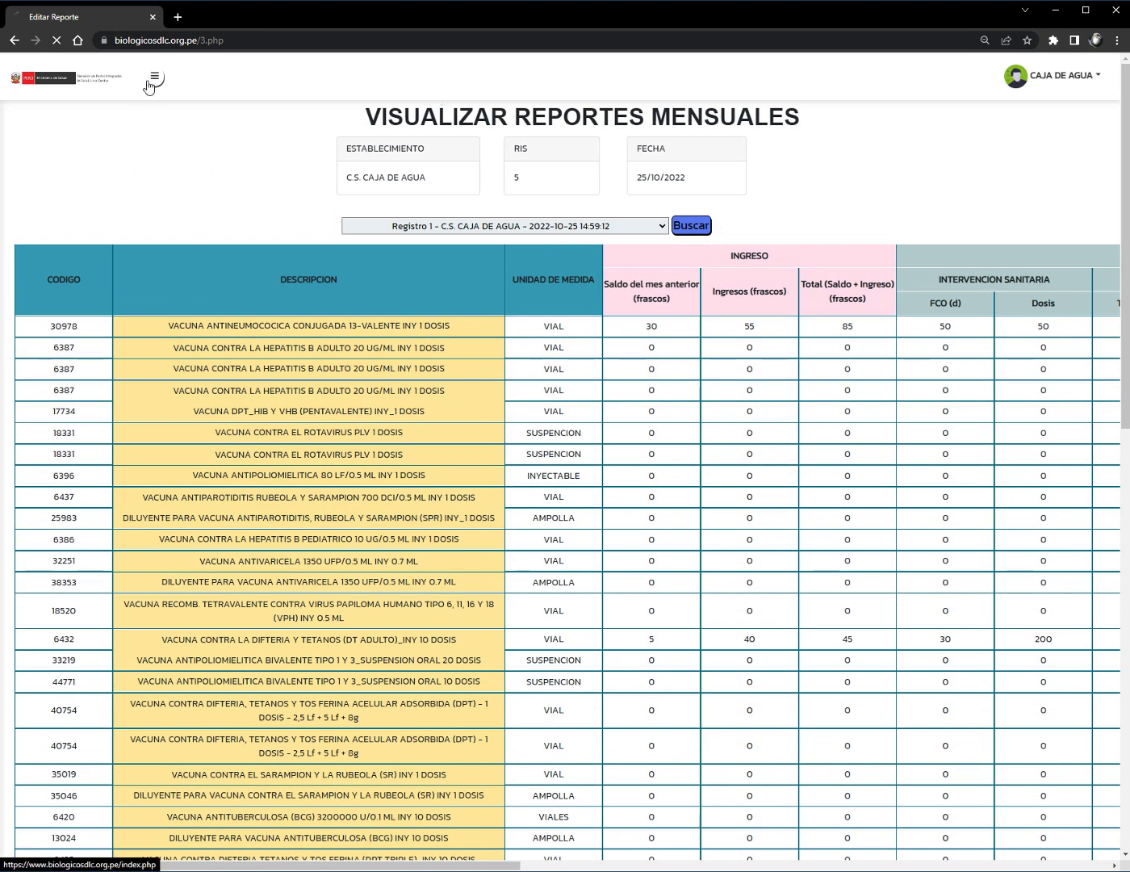
- Go to Editar Envio and open the VACUNA ANTINEUMOCOCICA CONJUGADA 13-VALENTE row (code 30978) for editing
click(152, 85)
click(155, 76)
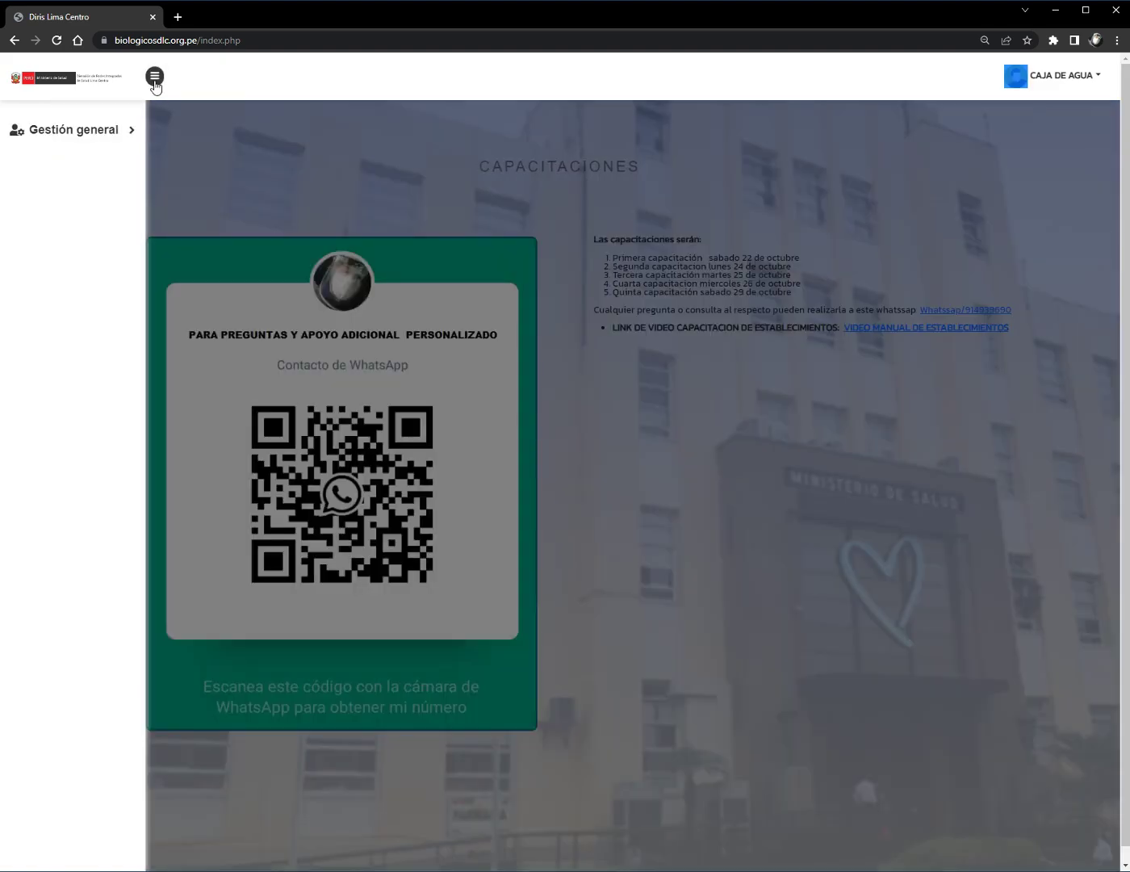
click(73, 128)
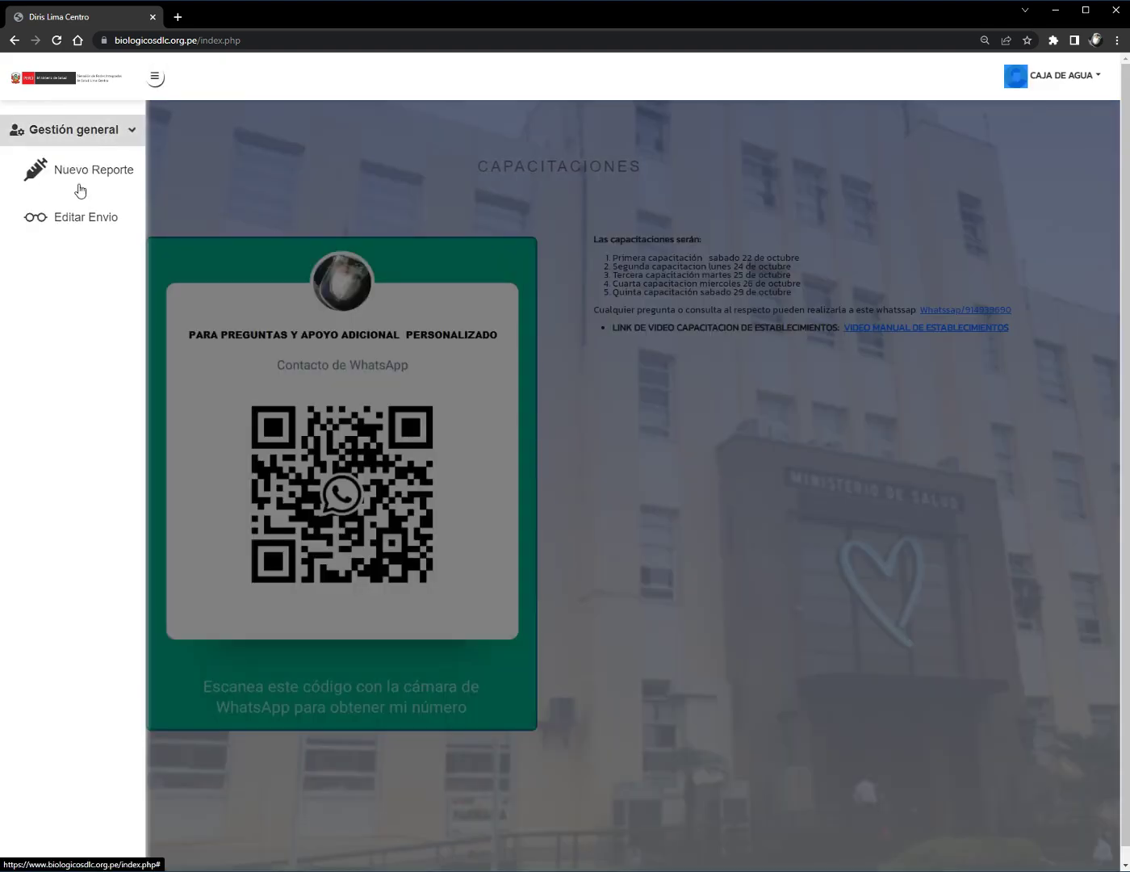
click(81, 240)
scroll(605, 322, right, 10)
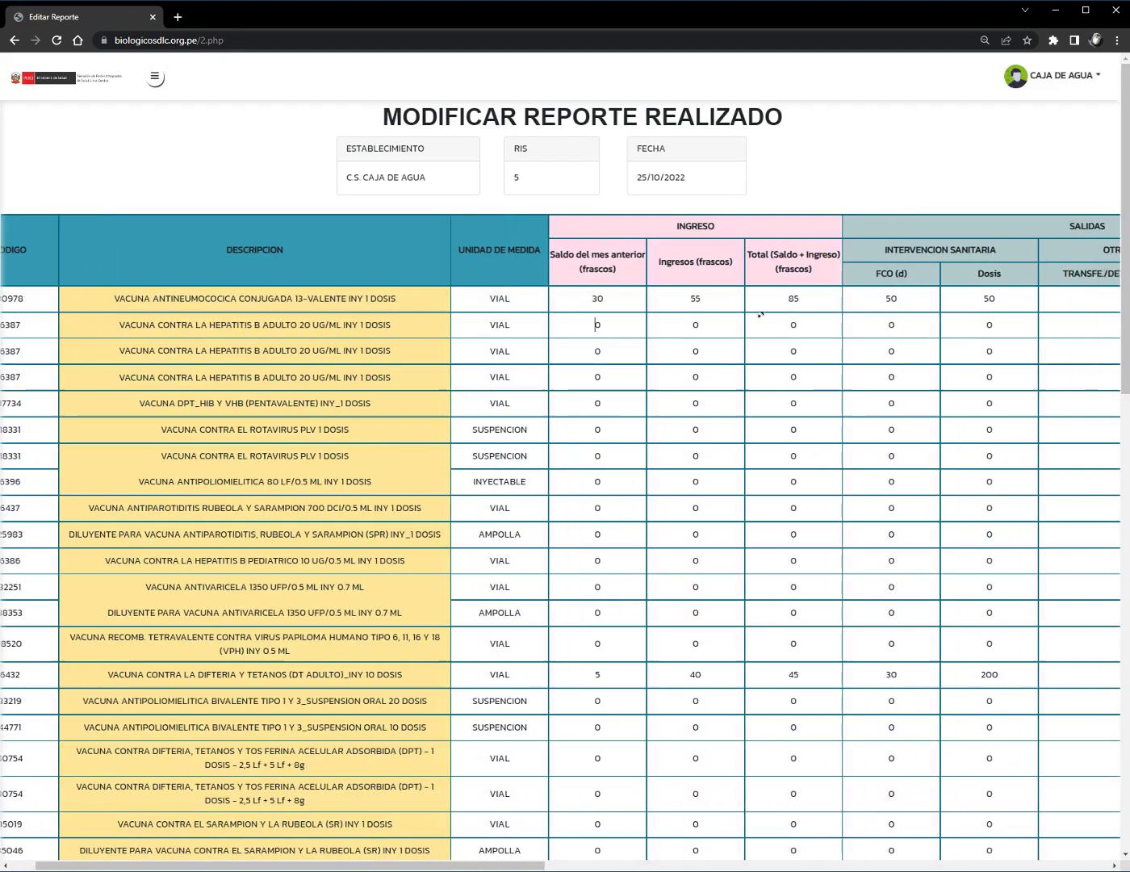
click(1021, 299)
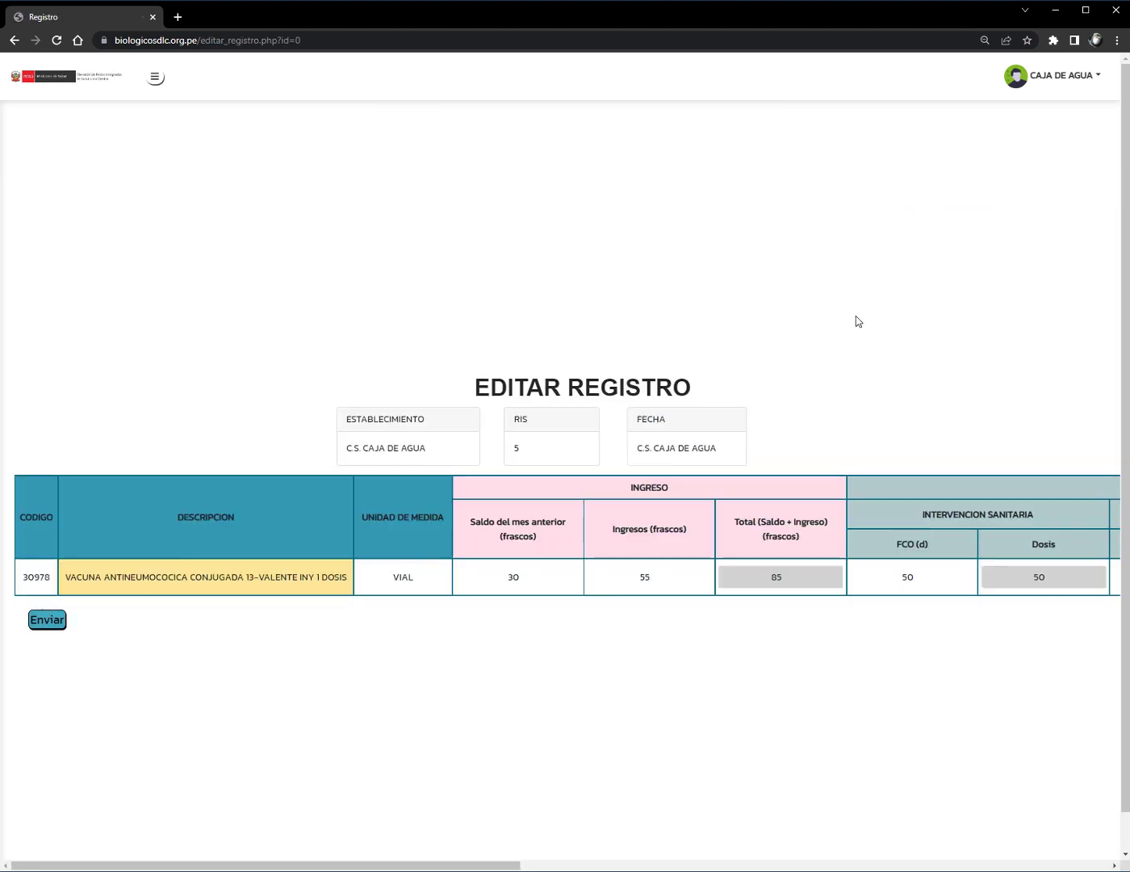
- Replace the Observaciones of the 30978 record with CORRECION EXITOSA and submit the update
click(893, 573)
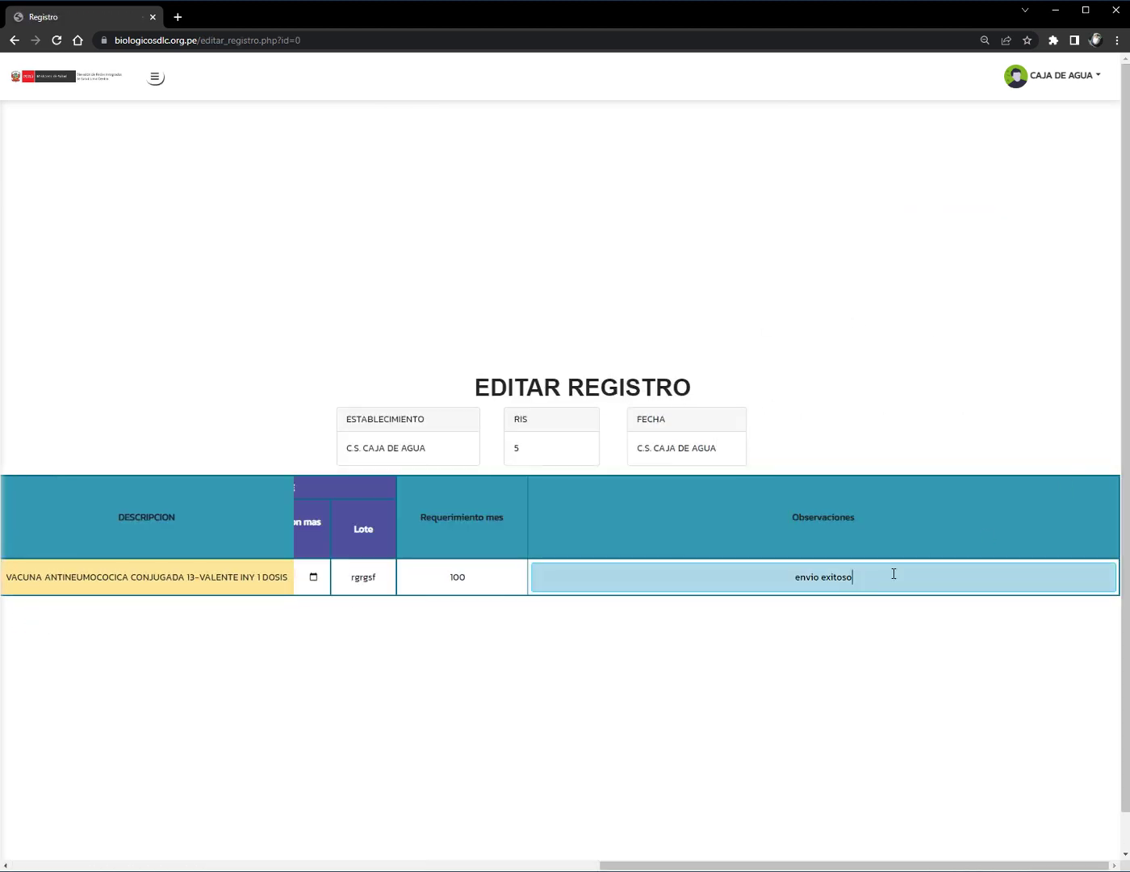
drag(893, 573, 561, 579)
text(CORRECION EXITOA)
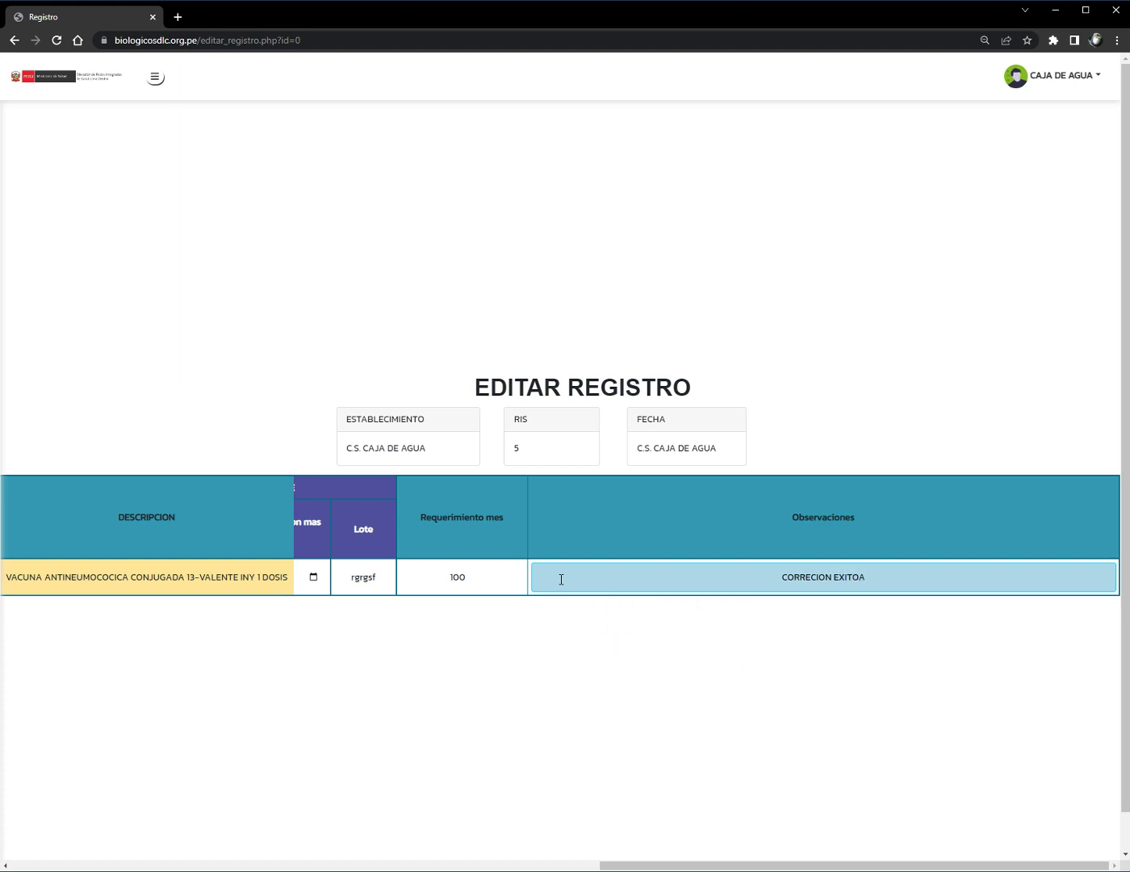
key(BackSpace)
text(SA)
scroll(392, 447, left, 10)
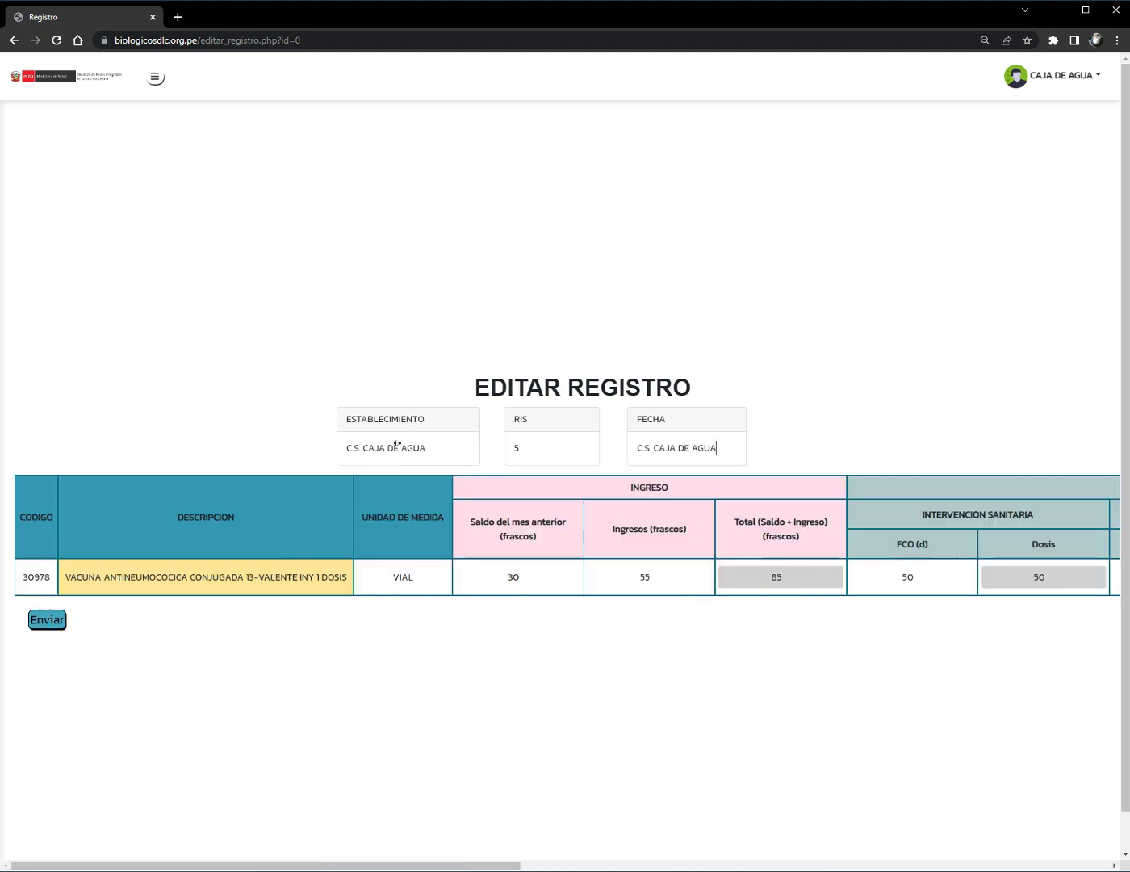
click(48, 628)
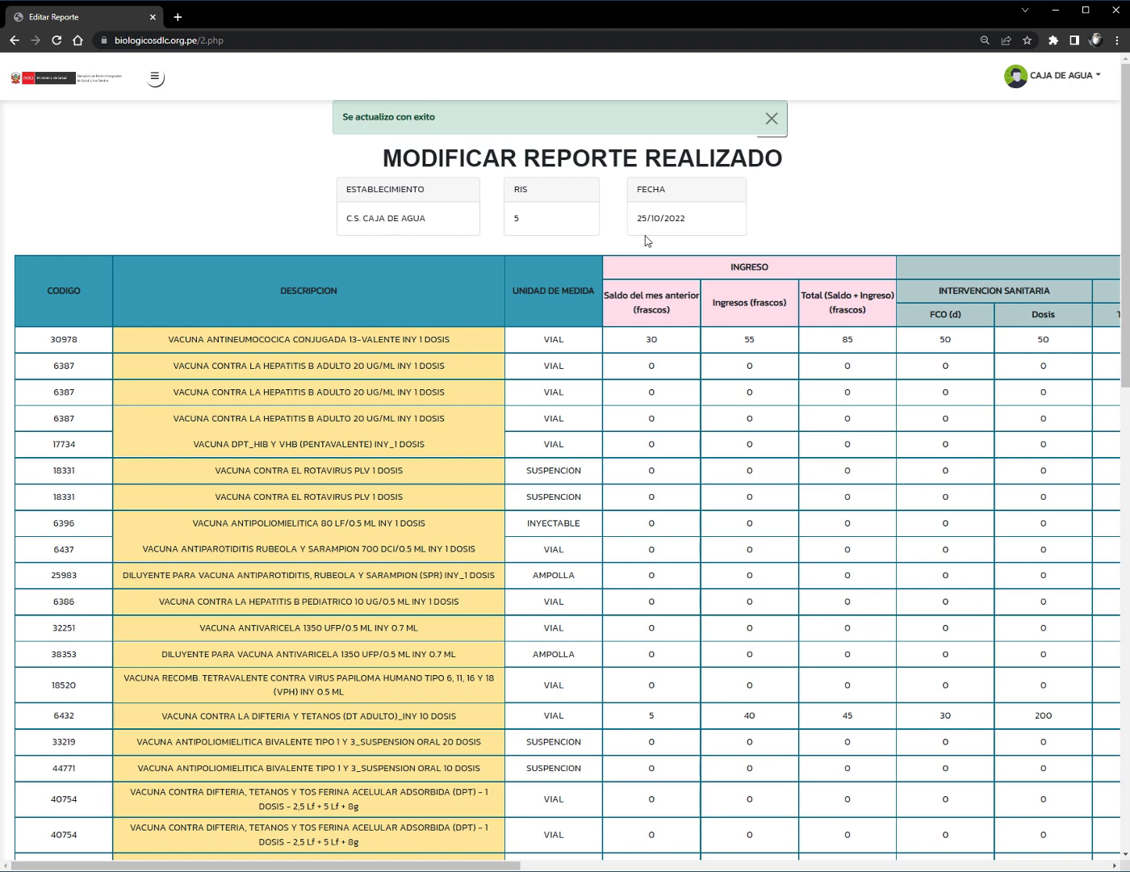
scroll(785, 236, right, 10)
click(155, 78)
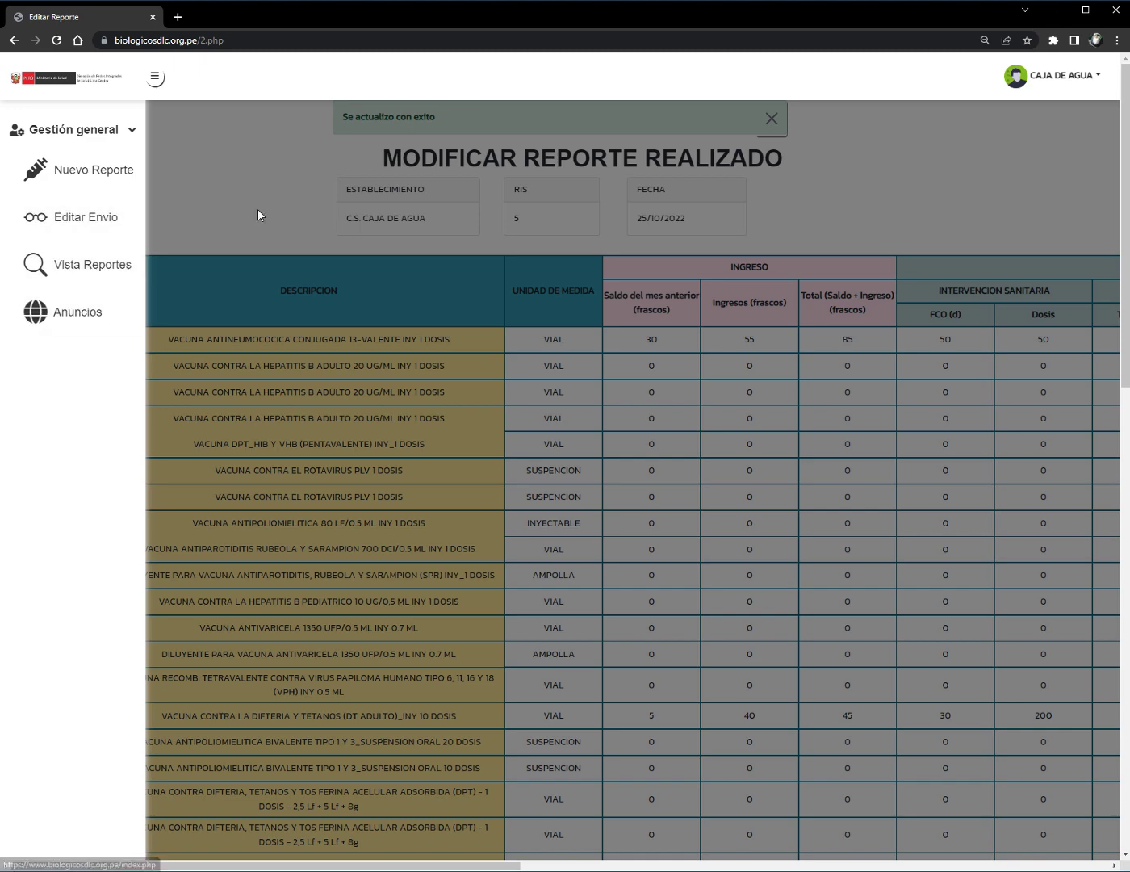
click(156, 80)
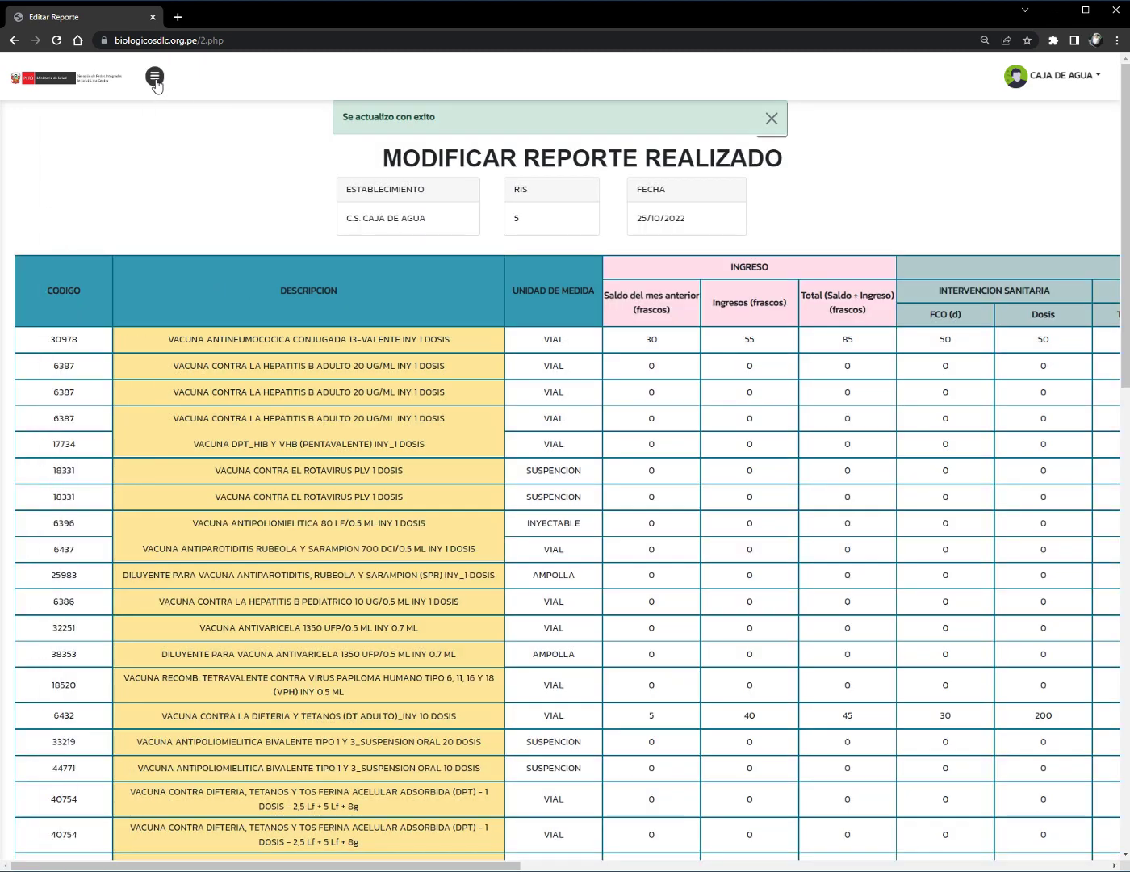